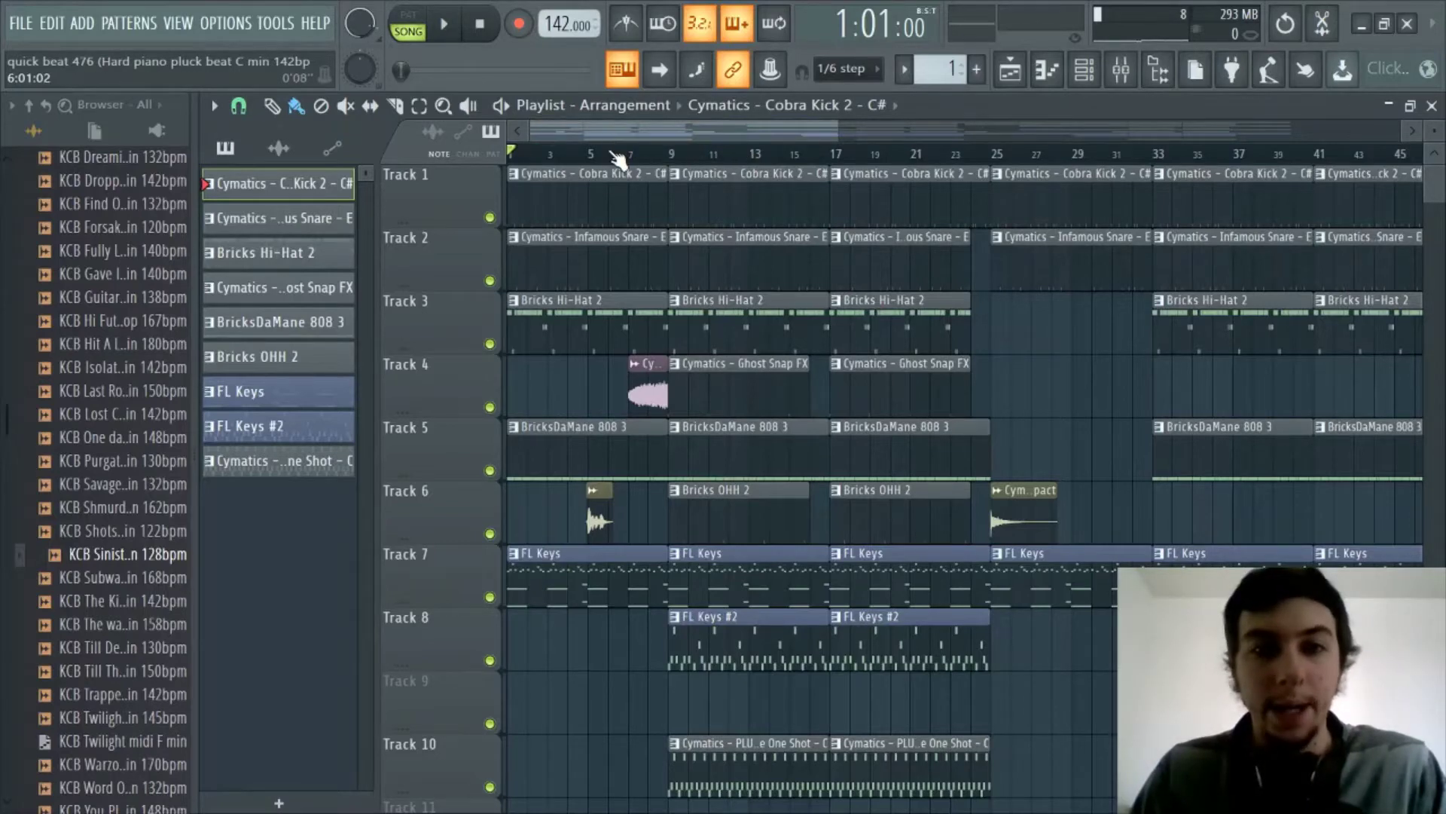
Play the arrangement from the start, check the channel rack and the mixer during playback, and stop the song.
scroll(609, 136, up, 3)
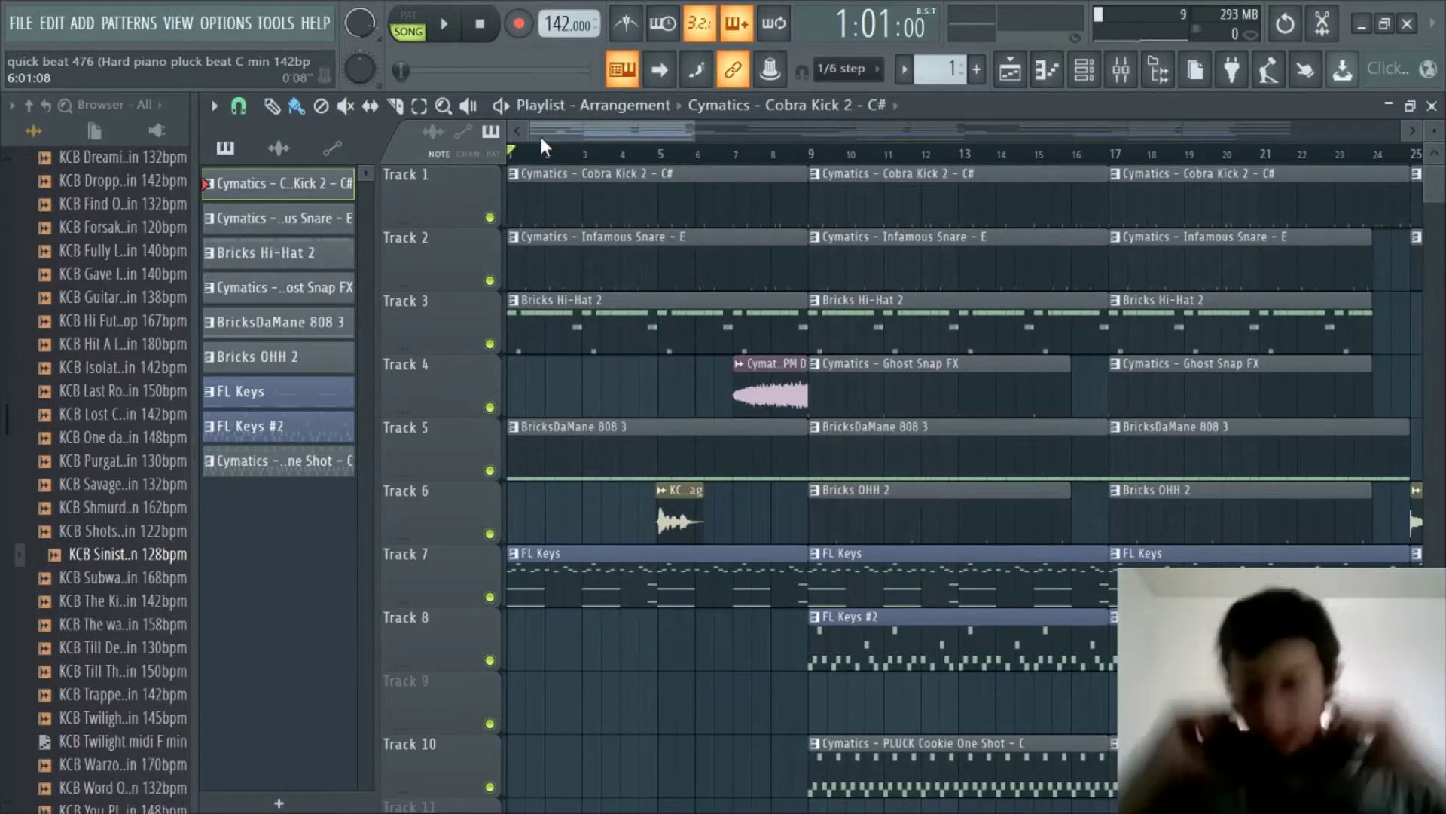
key(space)
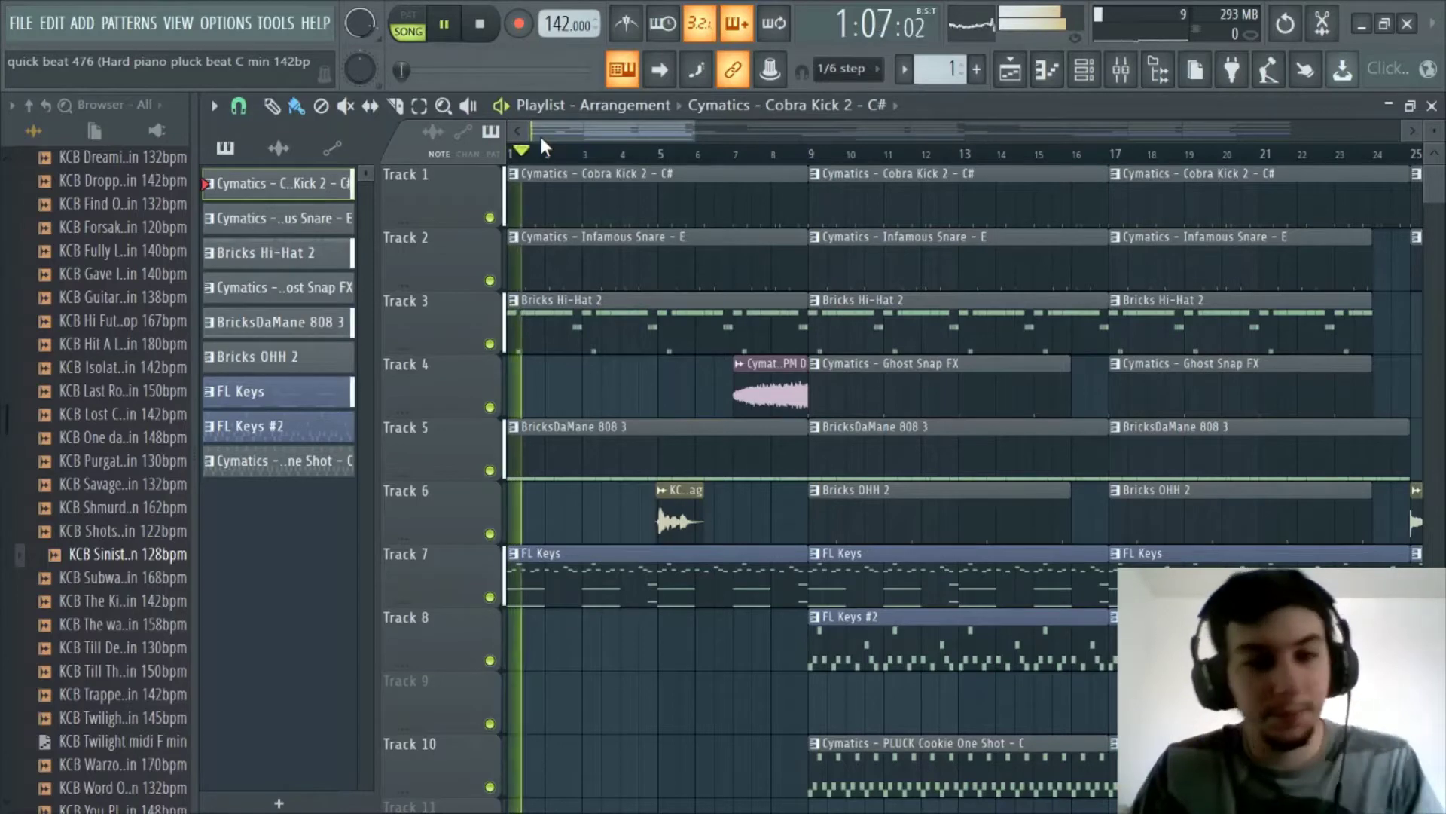
scroll(625, 143, down, 4)
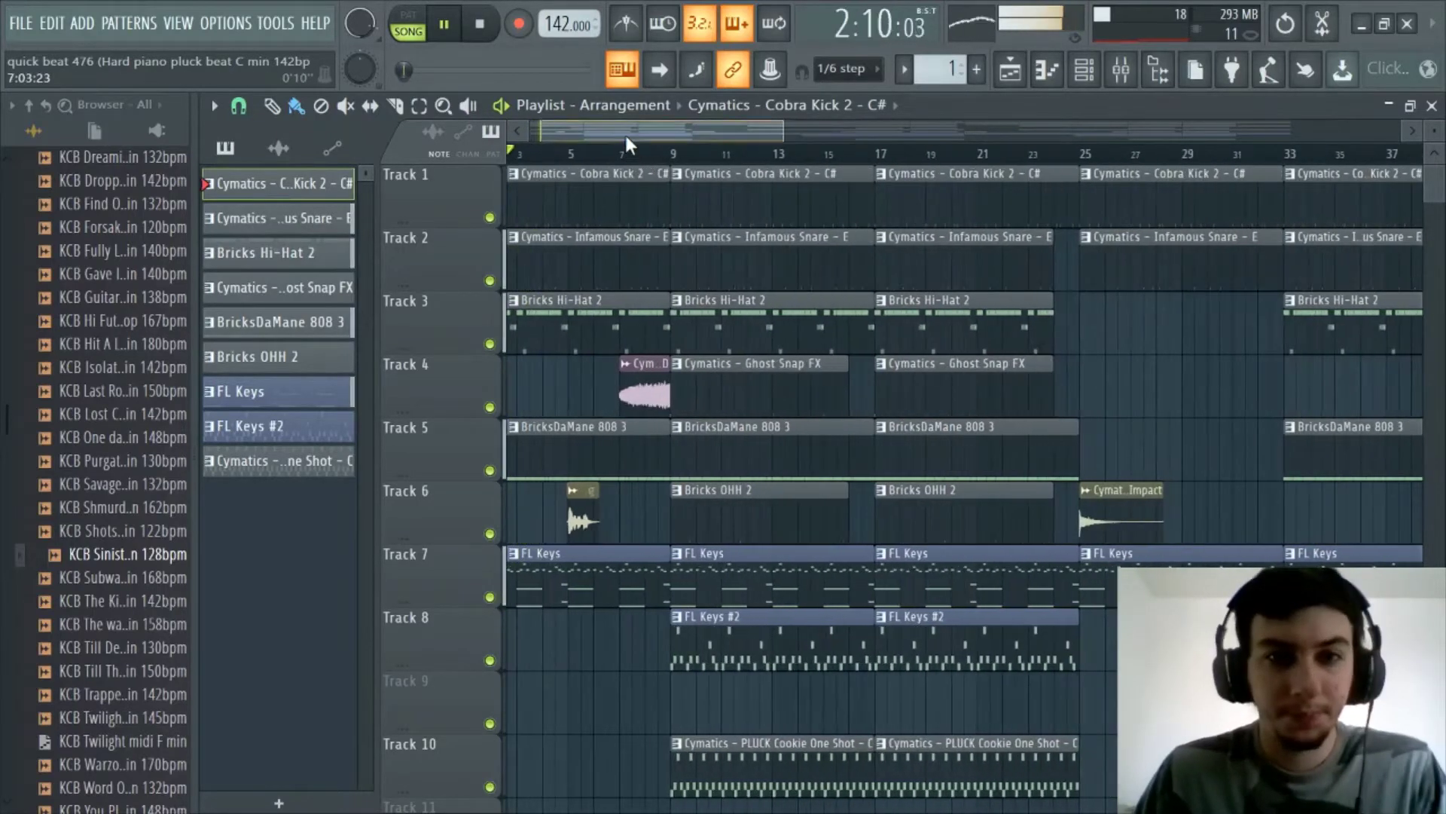
click(1085, 70)
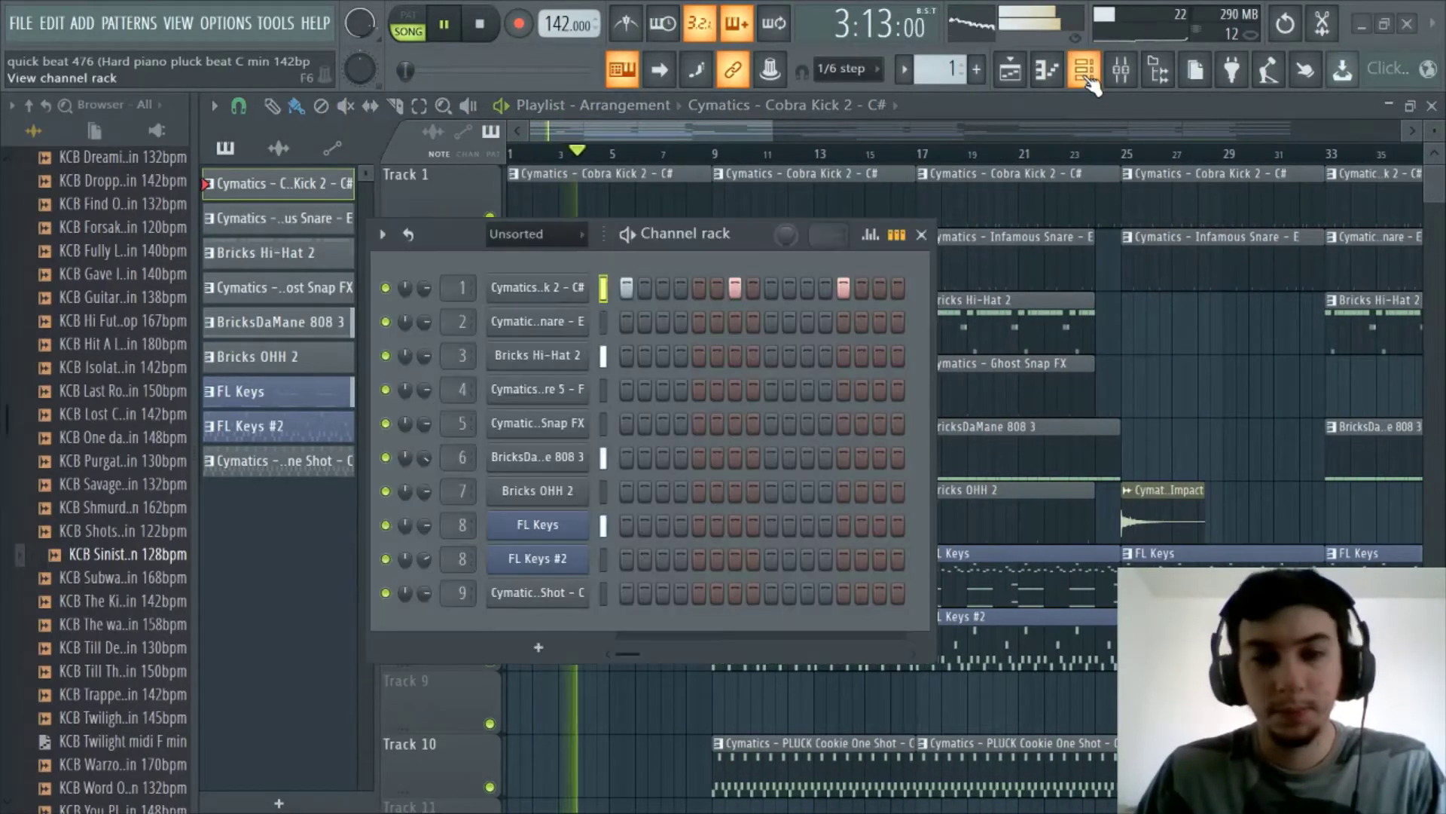
click(1084, 70)
click(1121, 70)
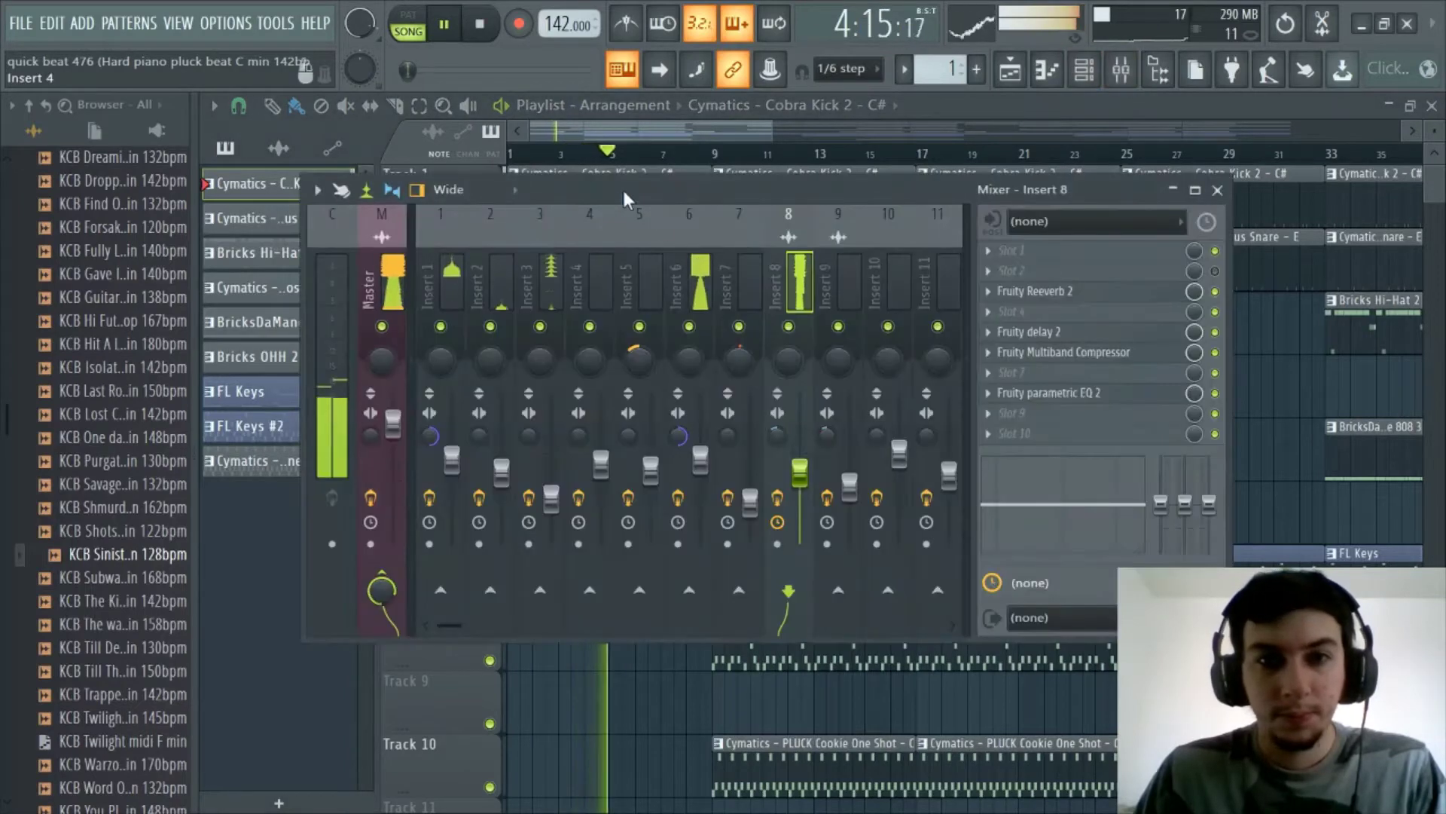
drag(622, 187, 652, 218)
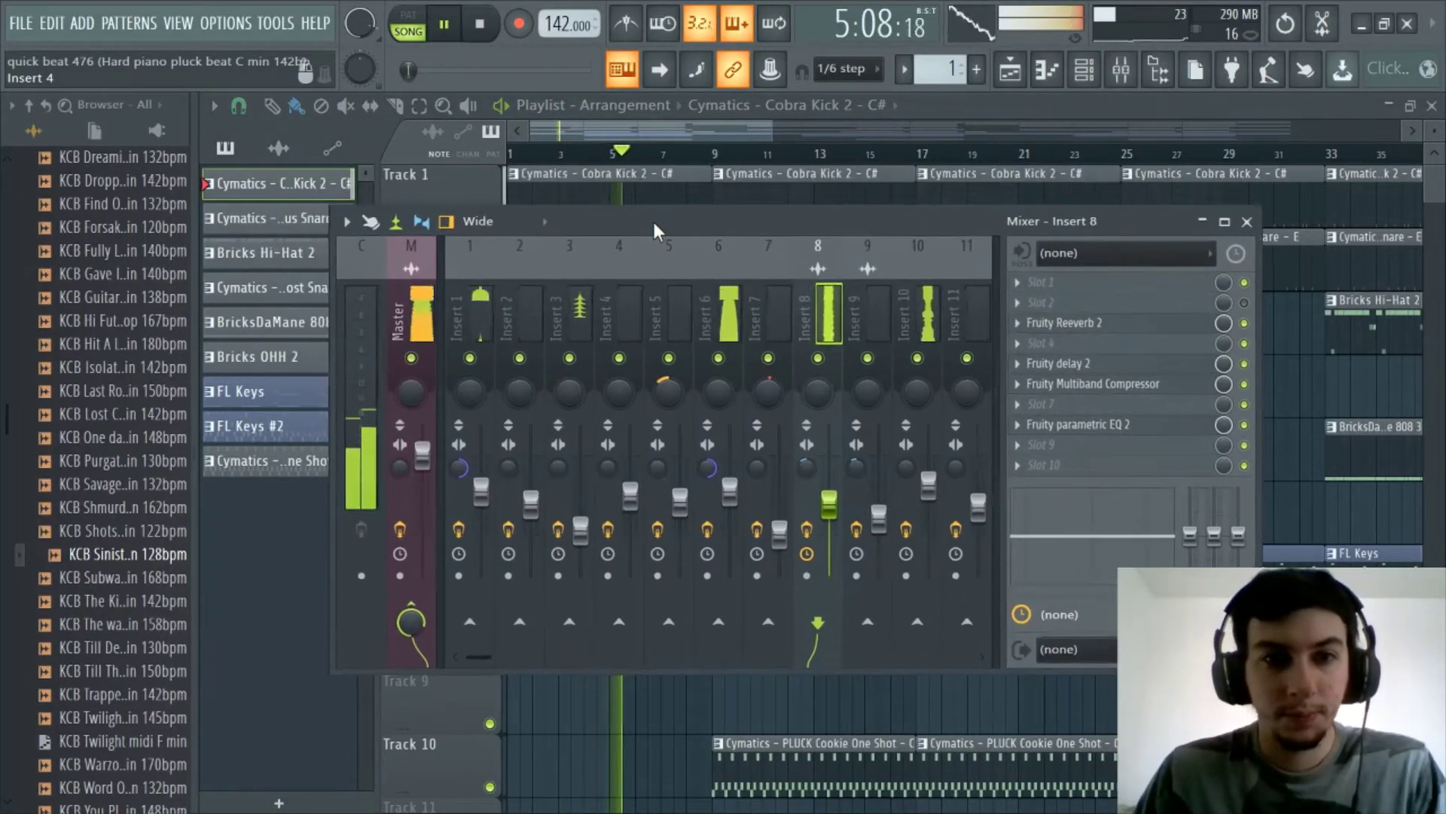
click(1125, 73)
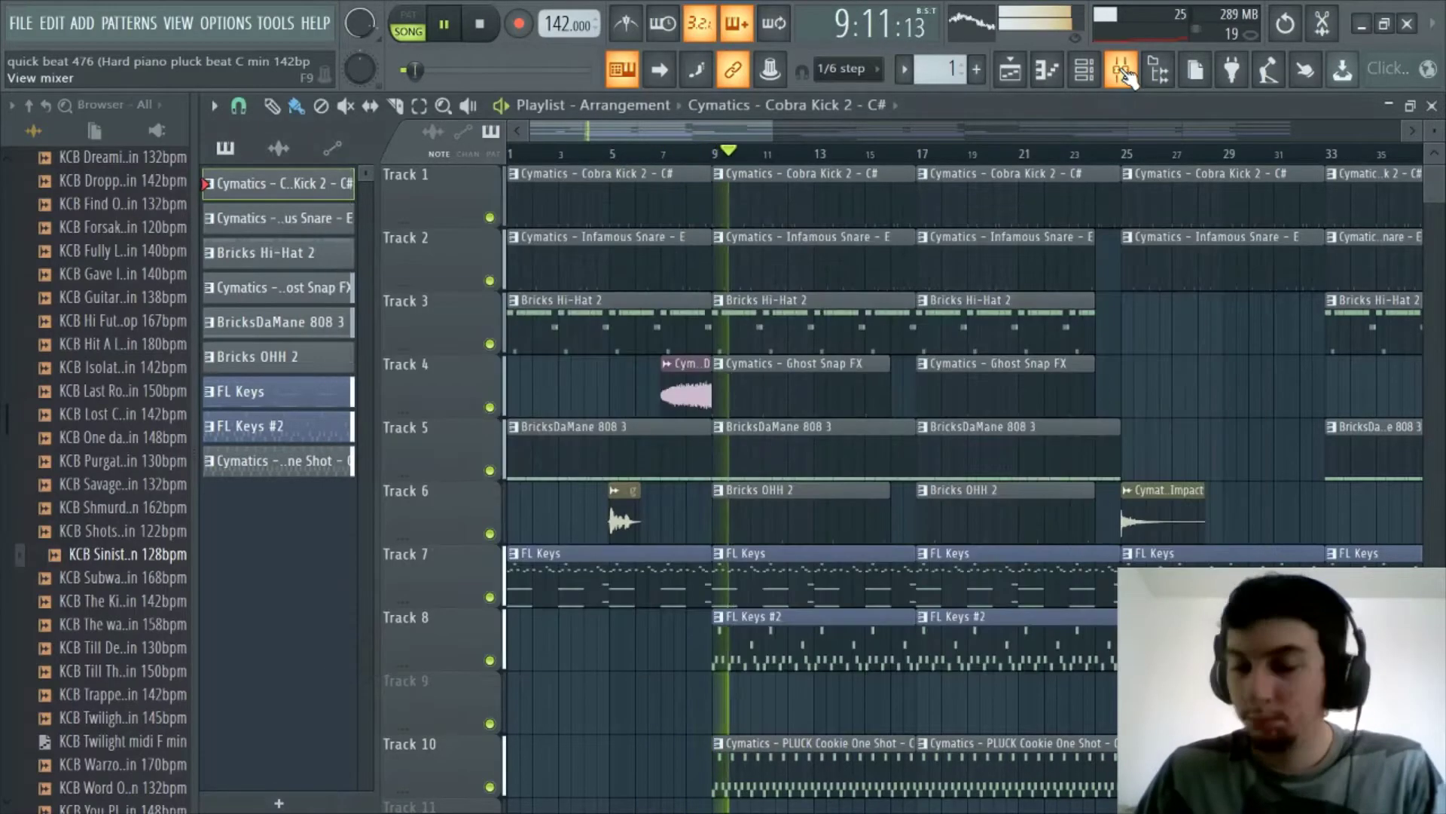
scroll(783, 130, down, 2)
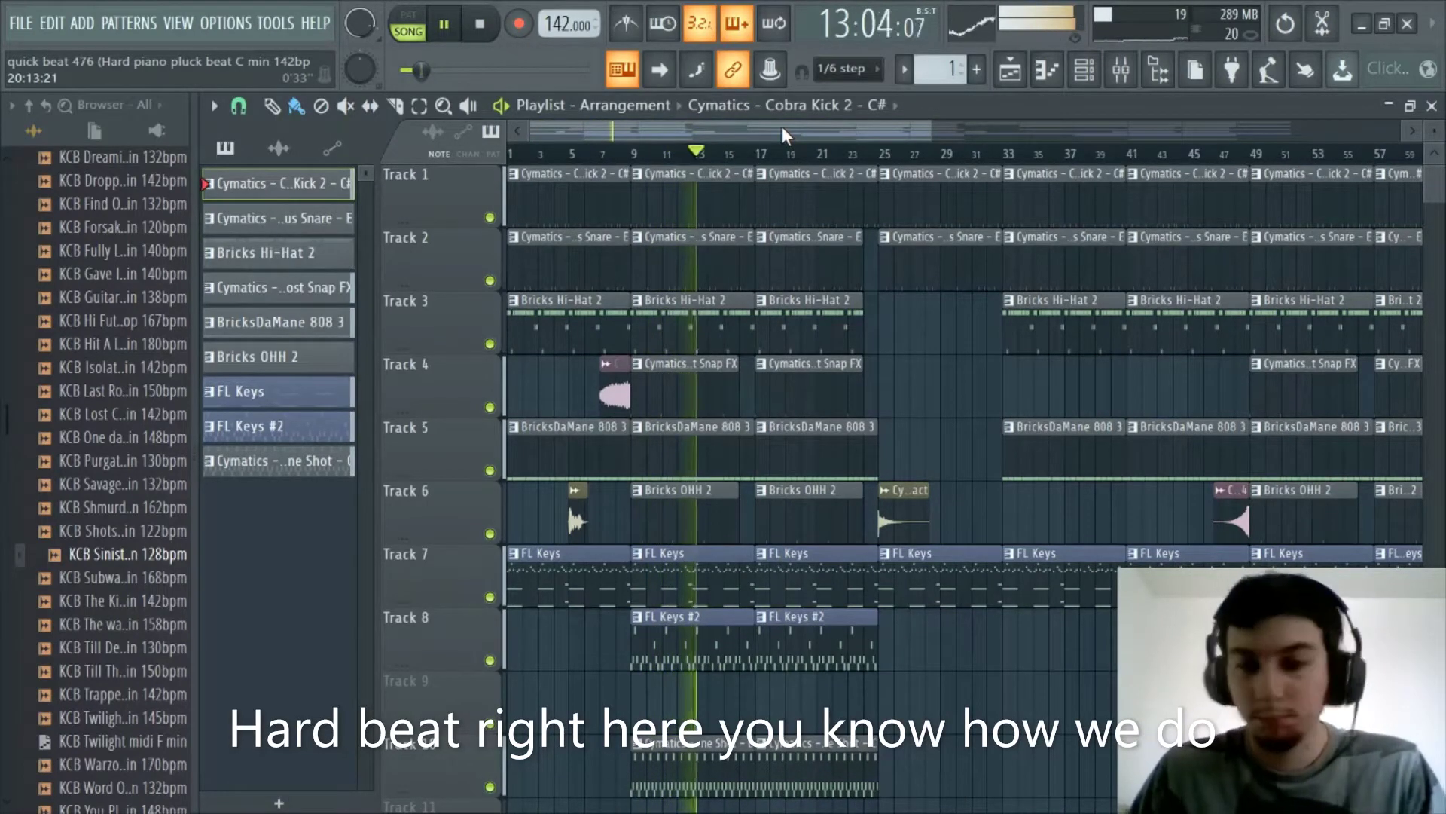
key(space)
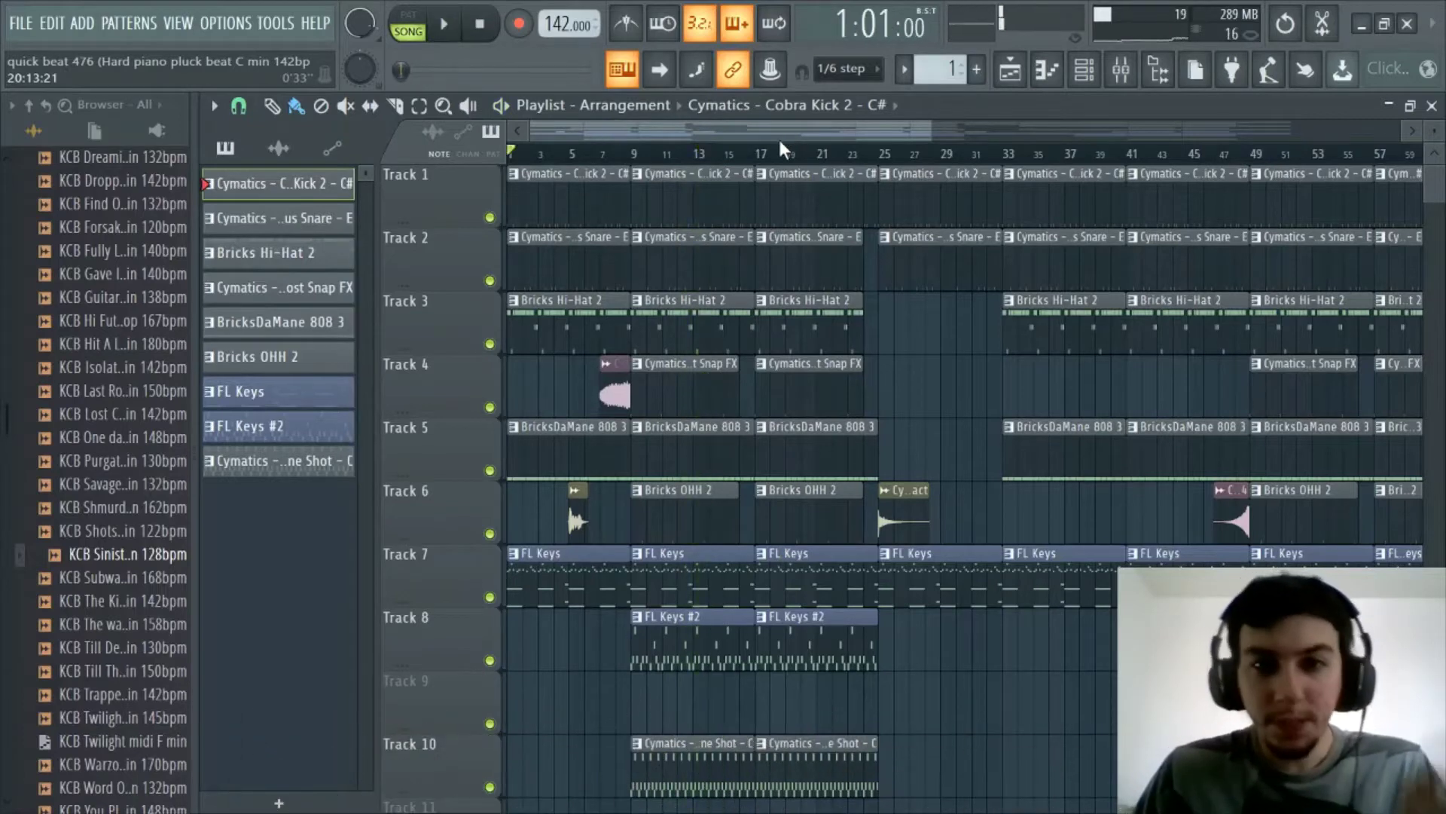
scroll(779, 137, up, 5)
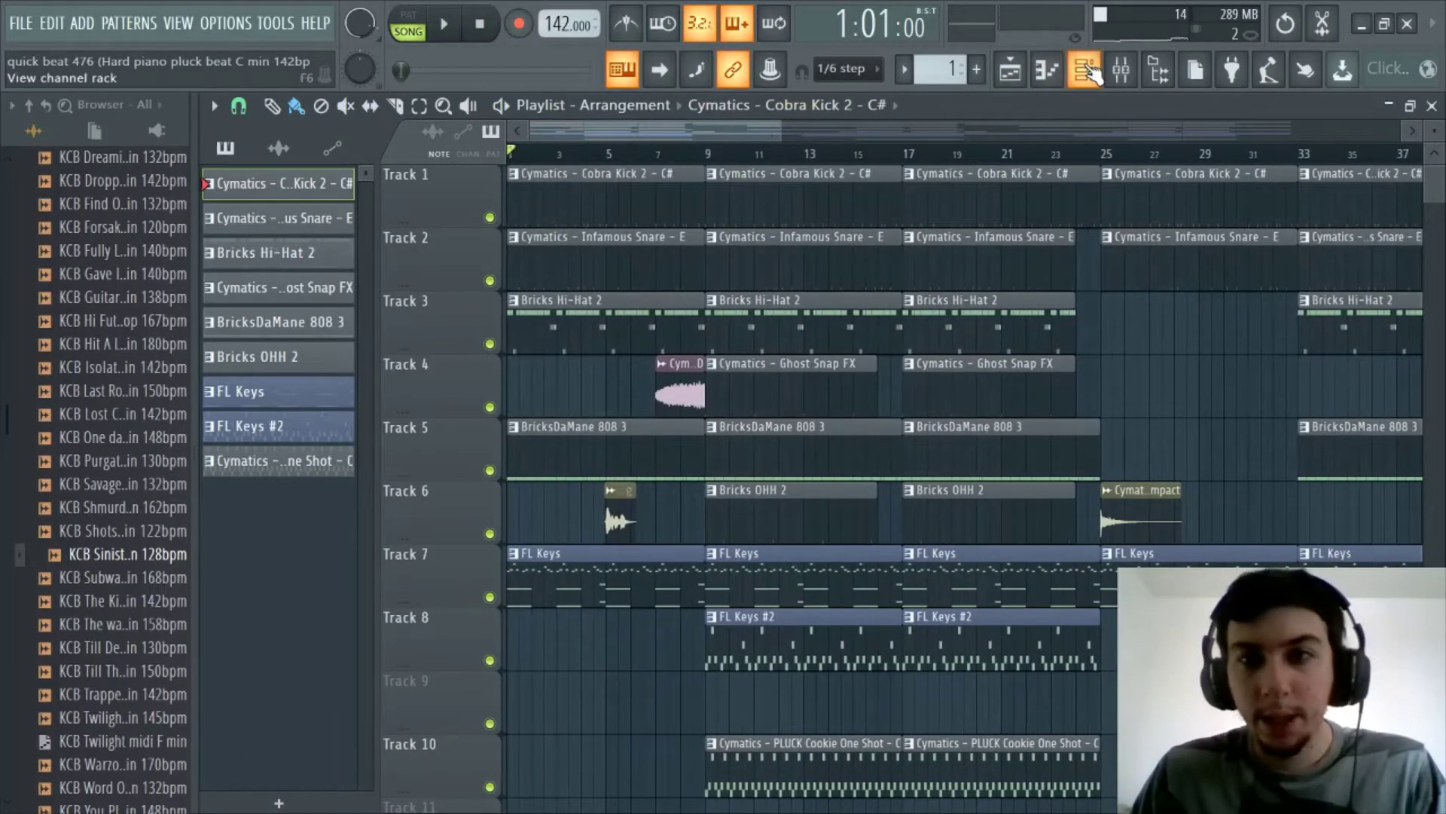
scroll(895, 156, down, 5)
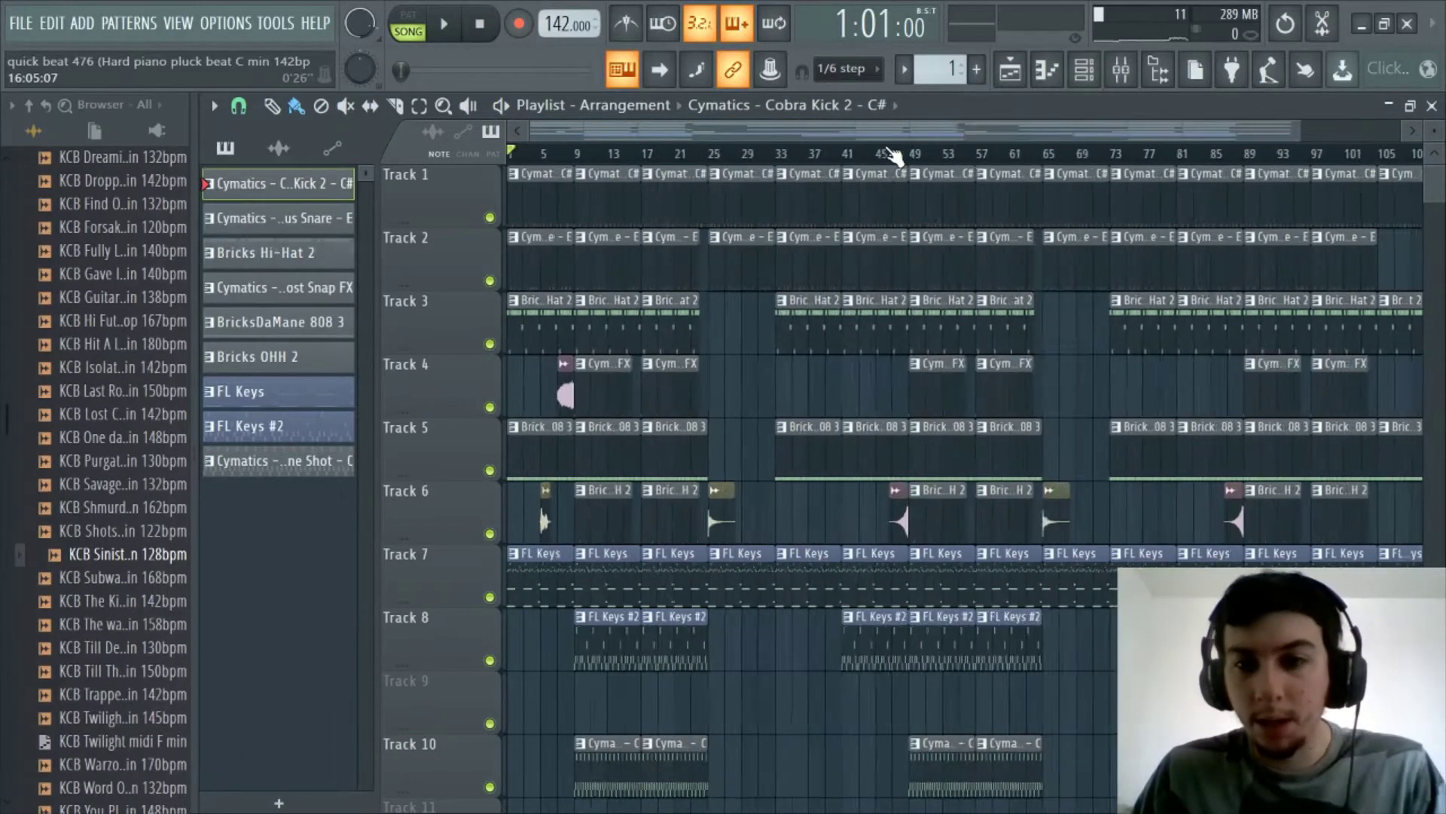
scroll(894, 153, up, 2)
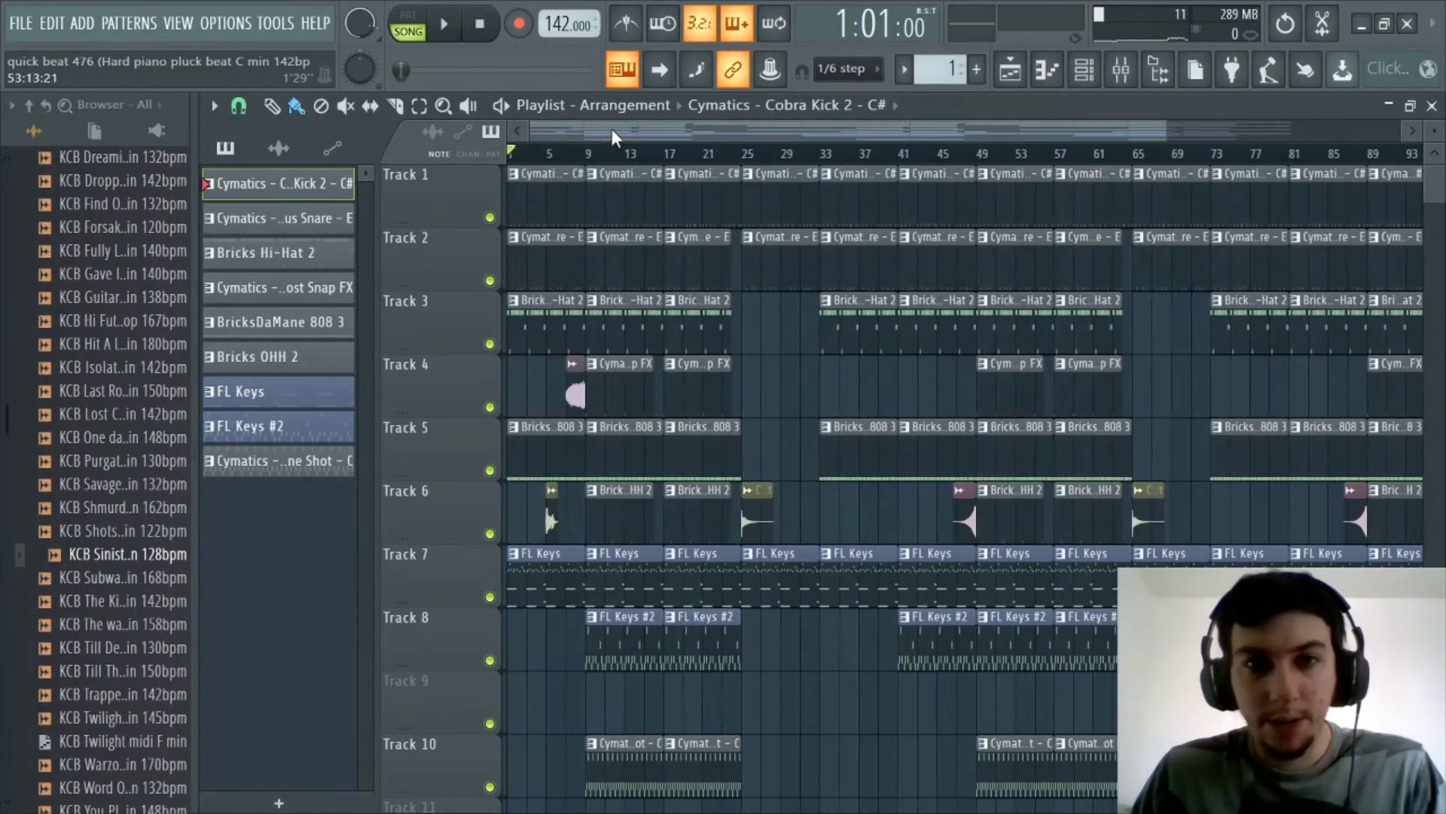
scroll(612, 129, up, 4)
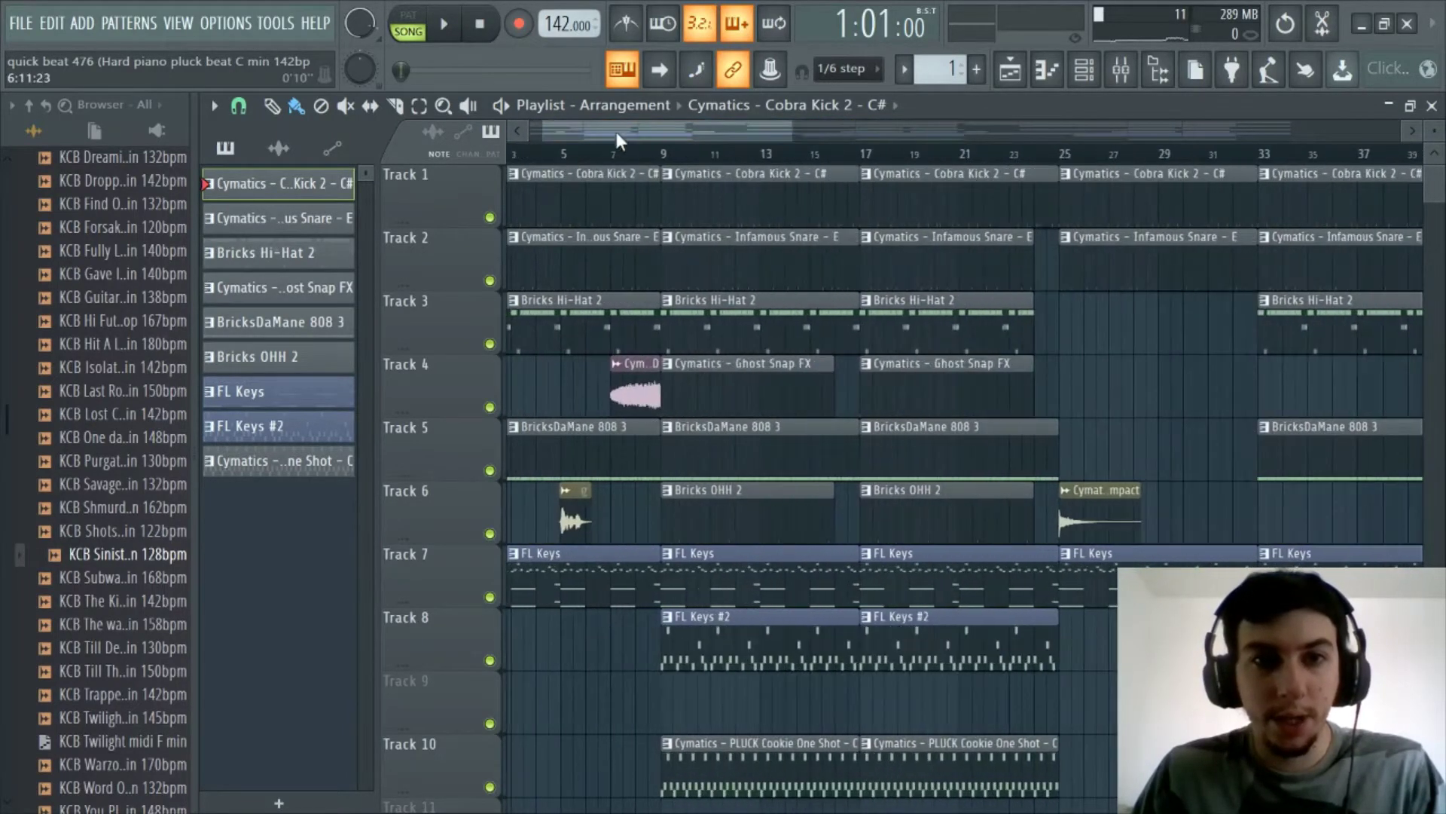
scroll(616, 132, up, 3)
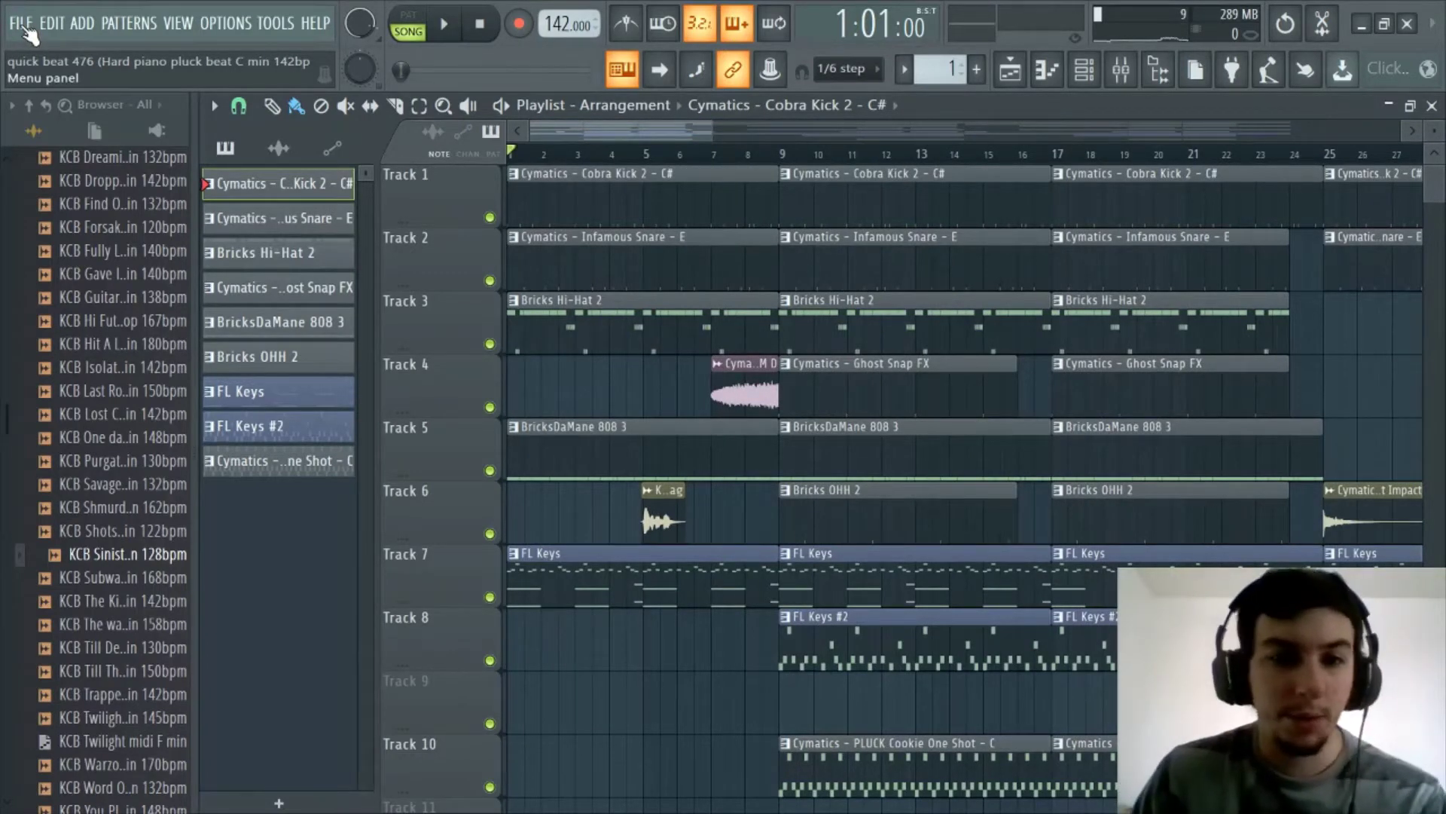
Start an MP3 export of the project and choose the MP3 Tagged folder inside Beatstars Uploads on the Desktop.
click(21, 25)
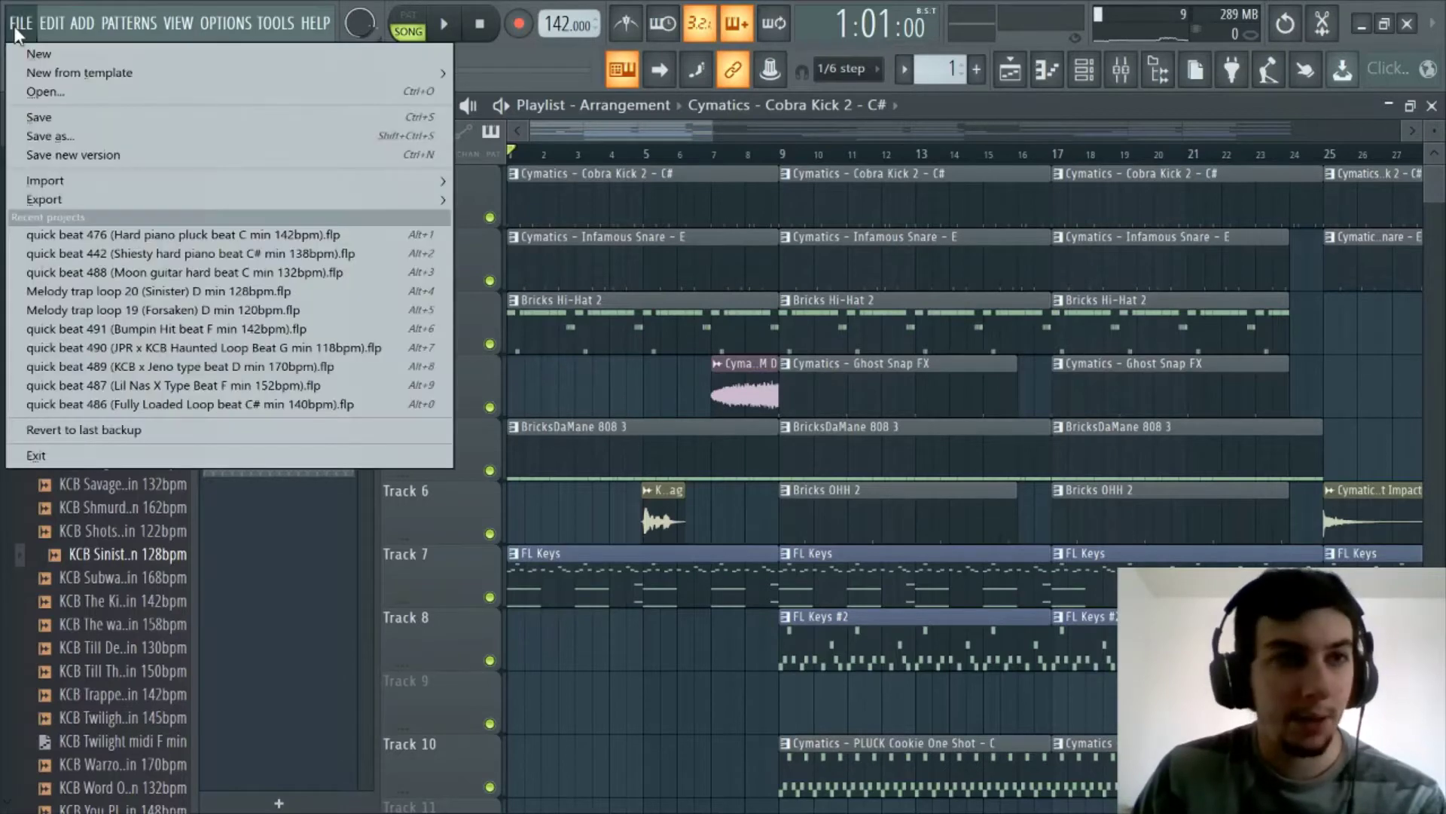
mouse_move(70, 203)
click(499, 238)
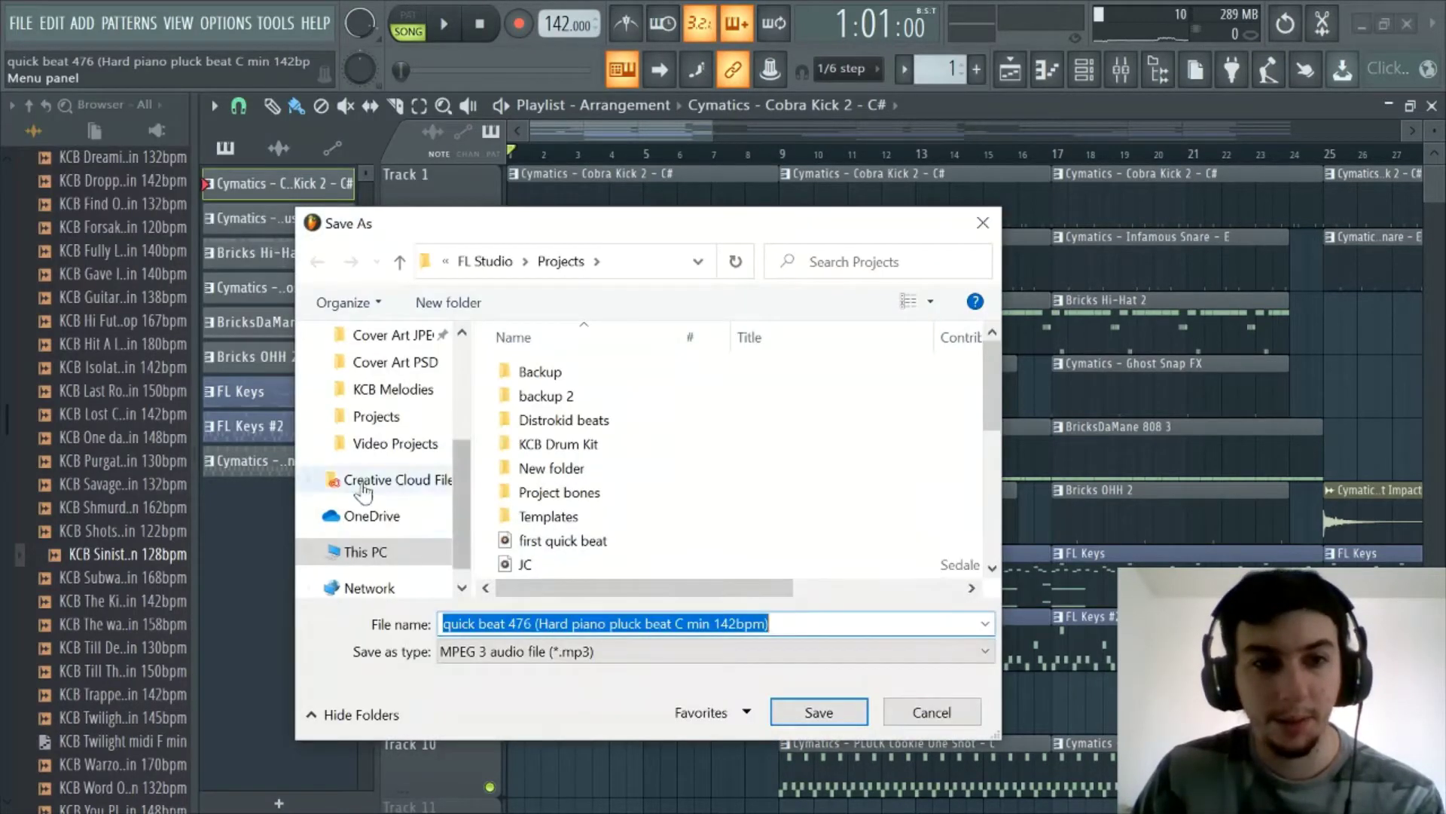
scroll(384, 452, up, 4)
click(380, 377)
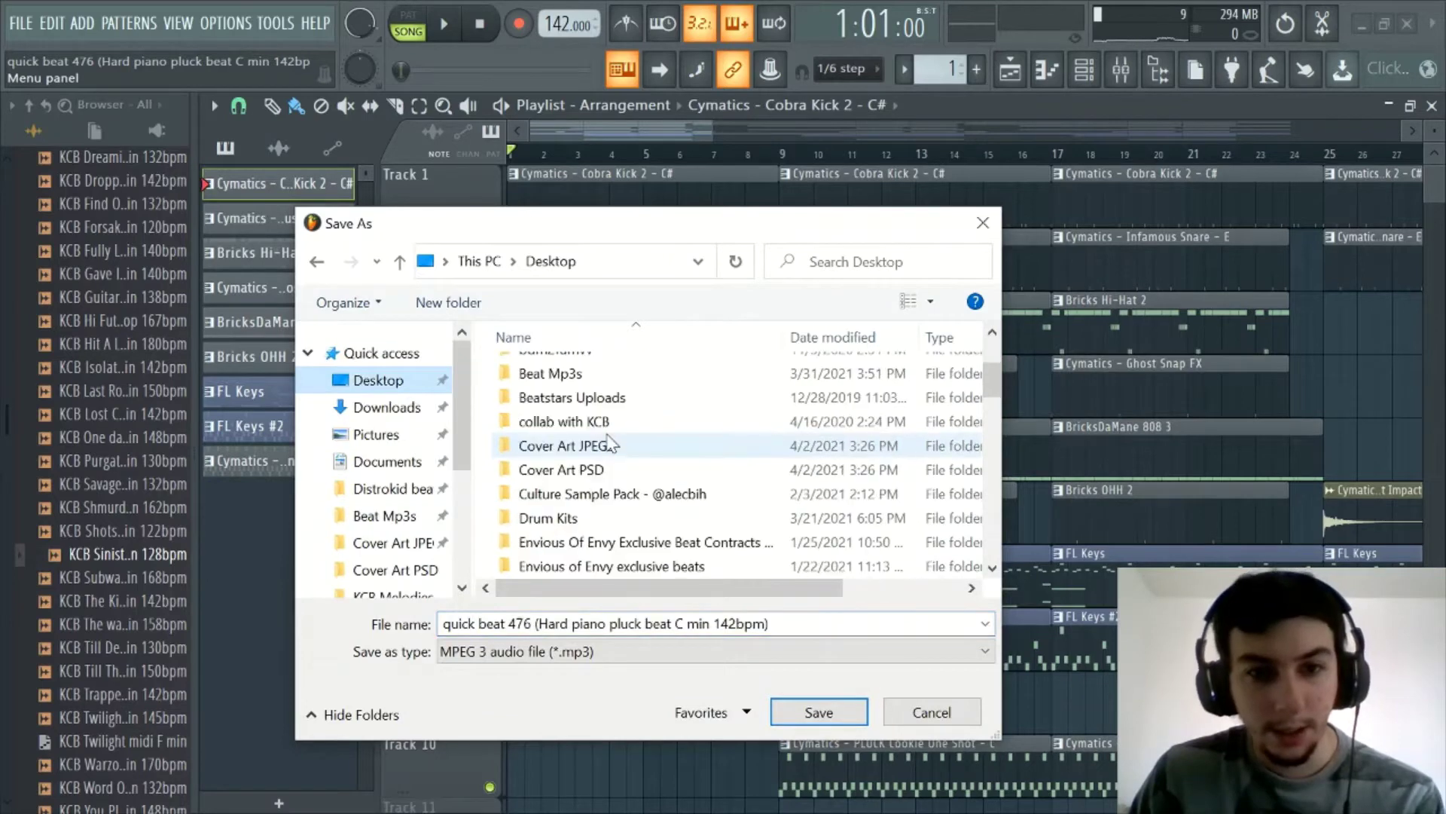
click(642, 402)
double_click(646, 405)
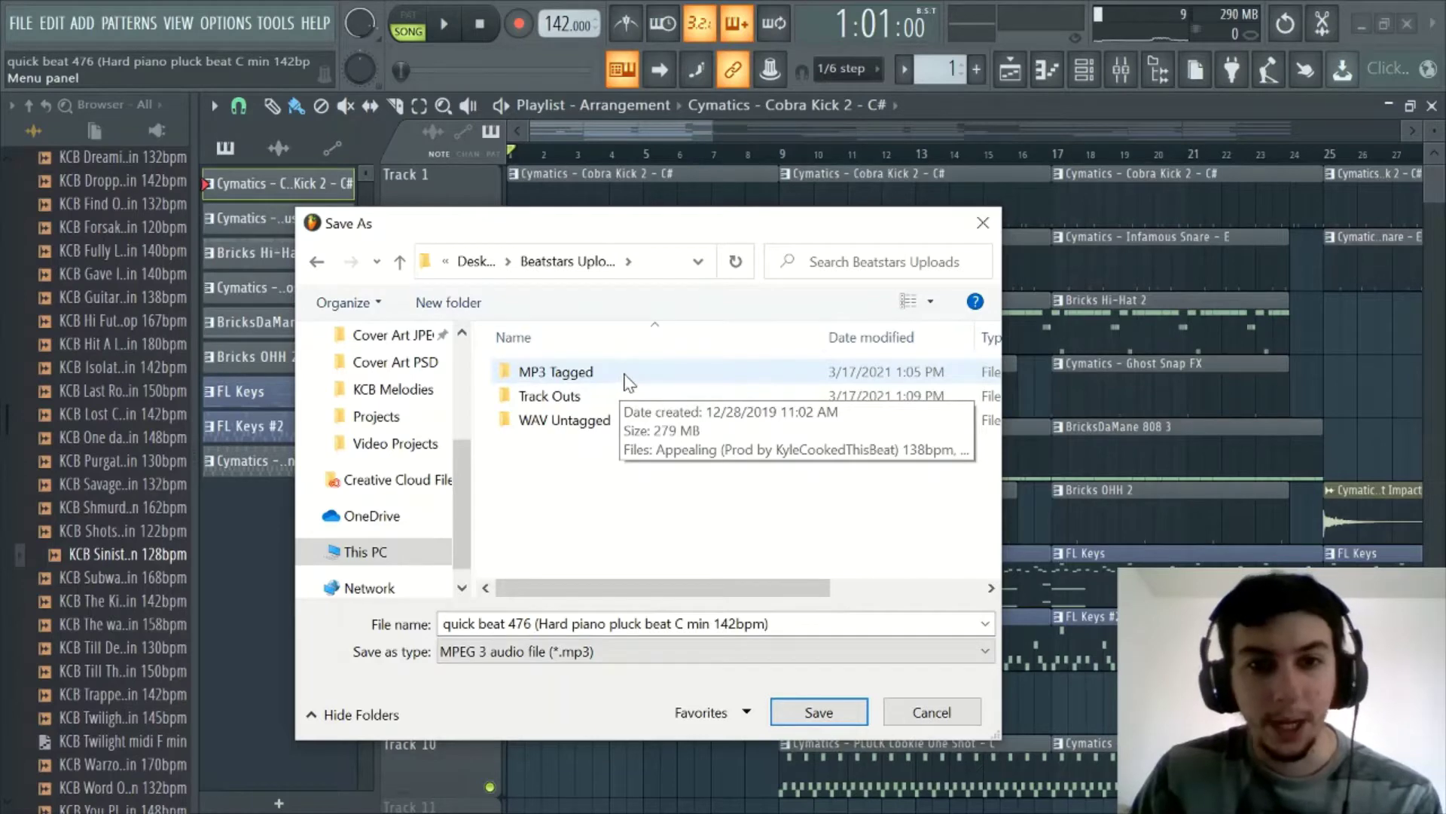
double_click(629, 382)
Reuse the existing Bag Talk file's name for the export and replace its title with "Trapped Out".
scroll(663, 467, down, 5)
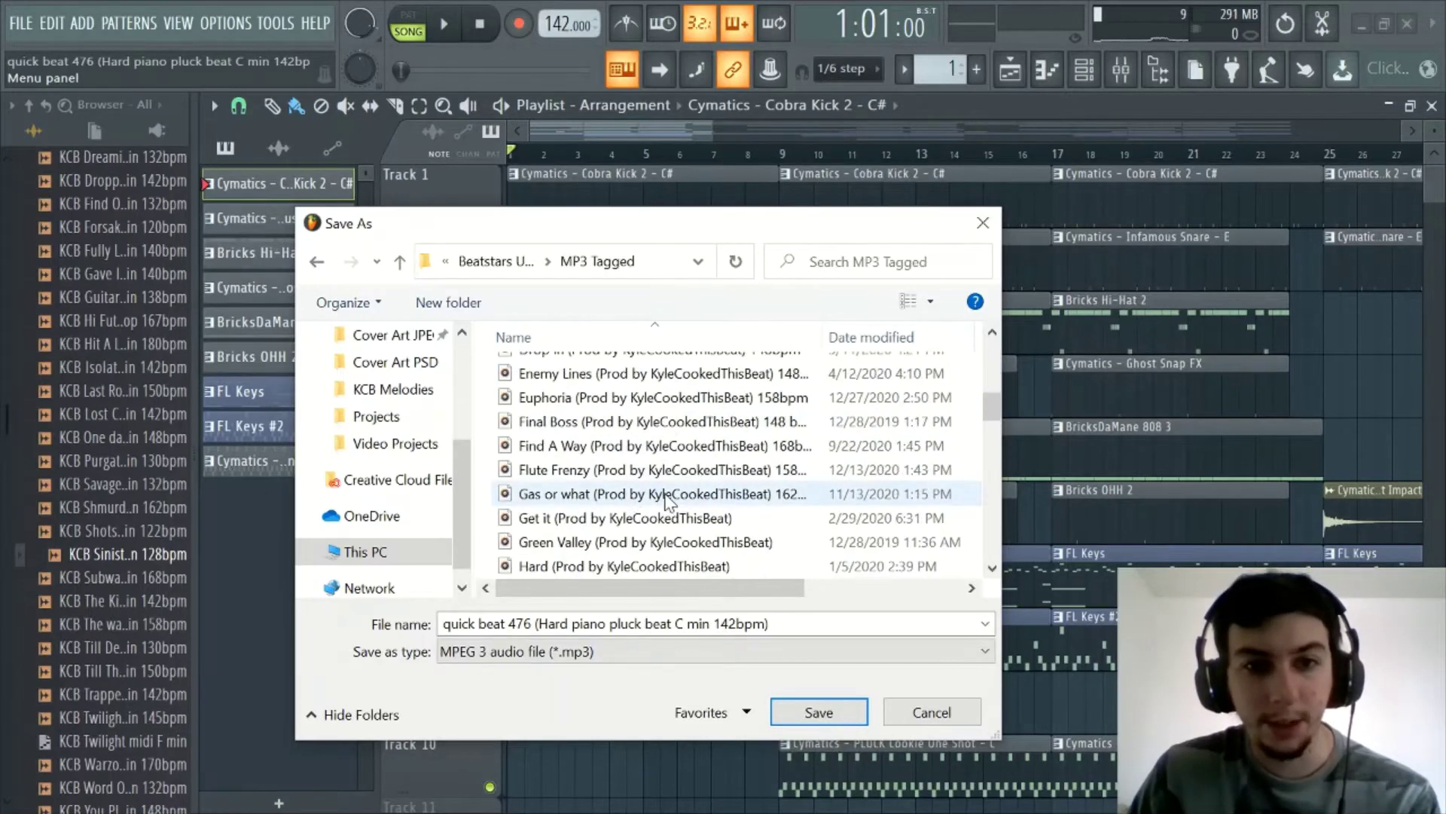
scroll(667, 501, up, 5)
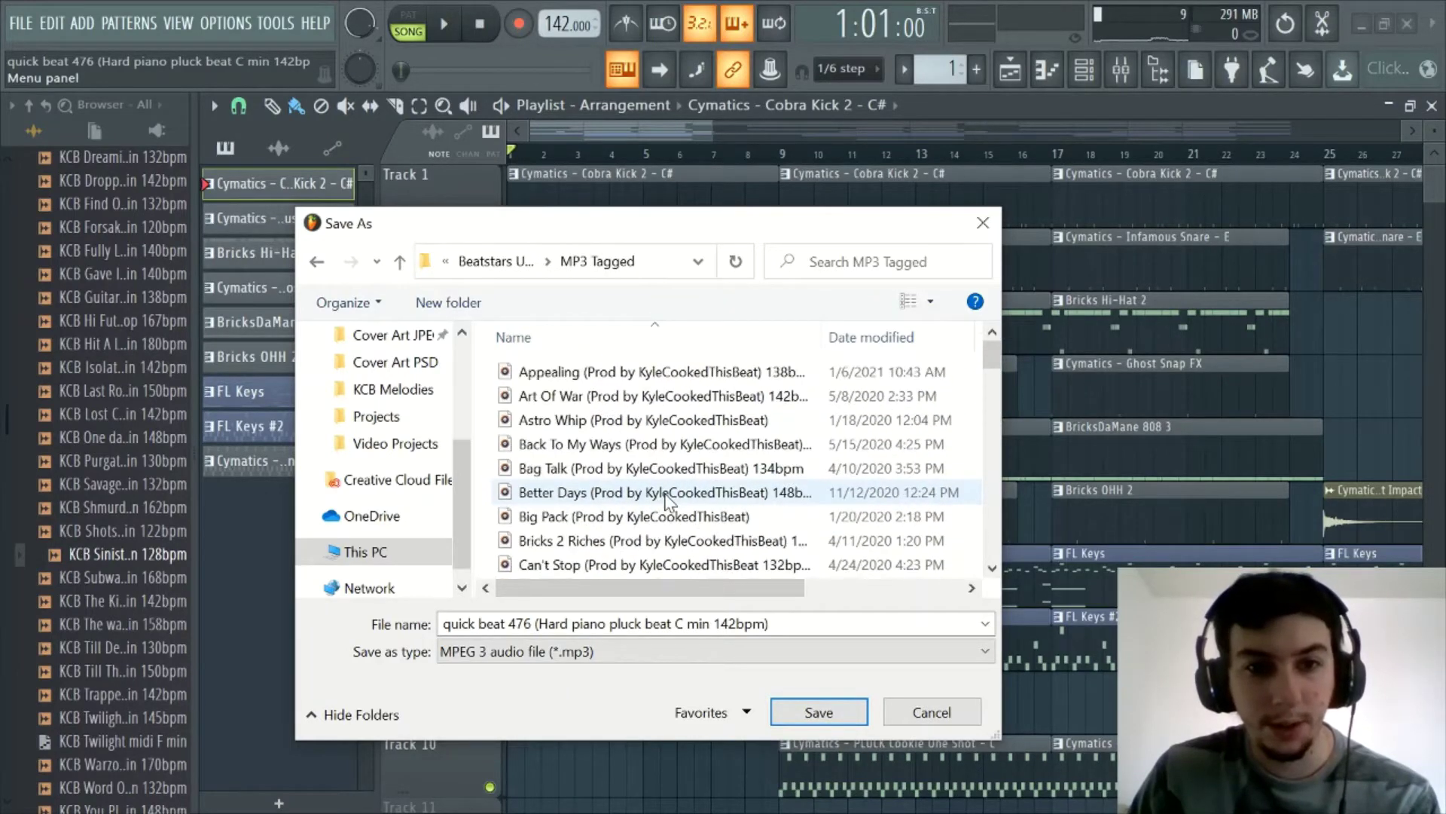
click(629, 467)
click(492, 623)
click(491, 623)
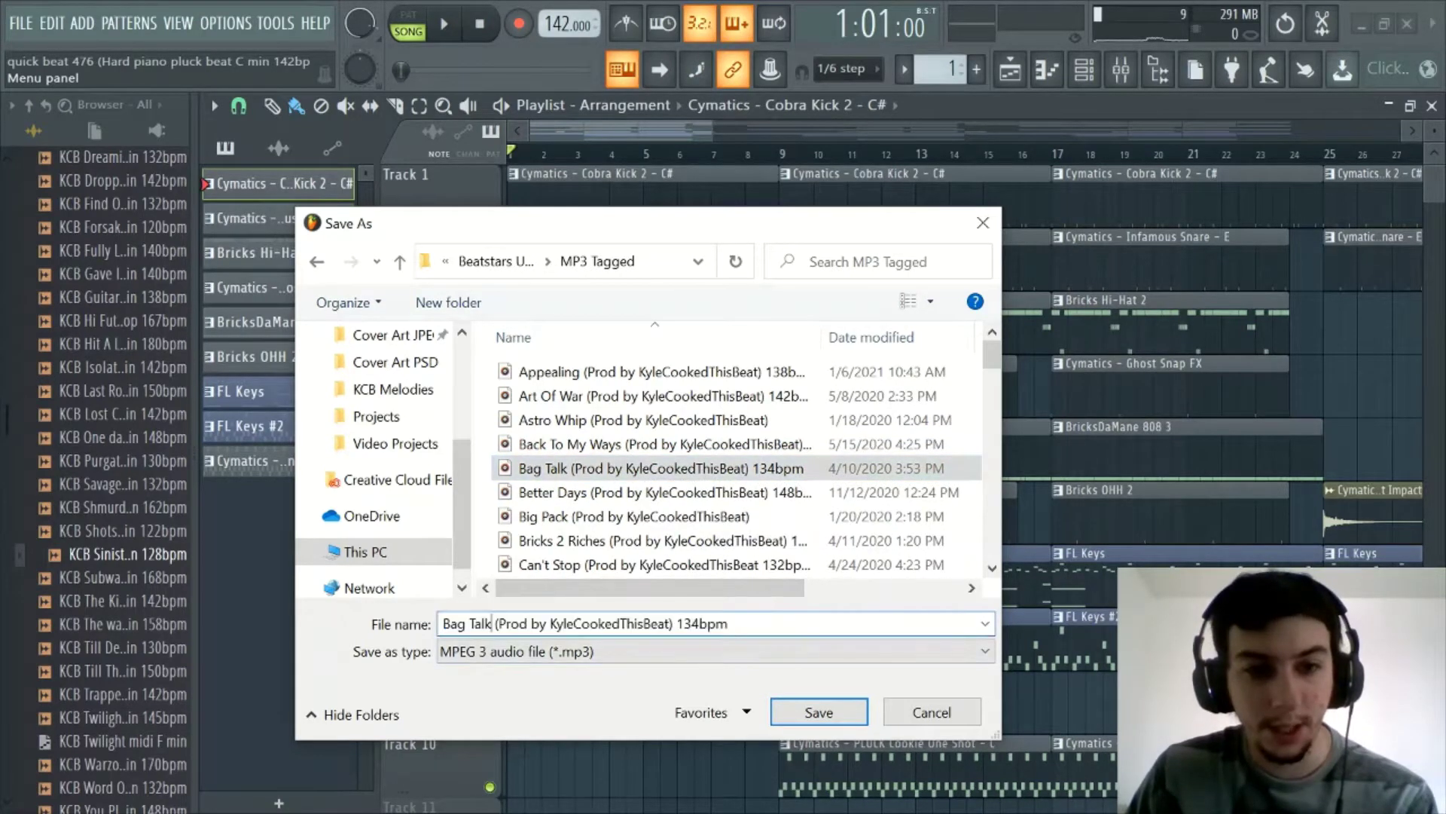
drag(492, 623, 384, 629)
text(Trapped Ou)
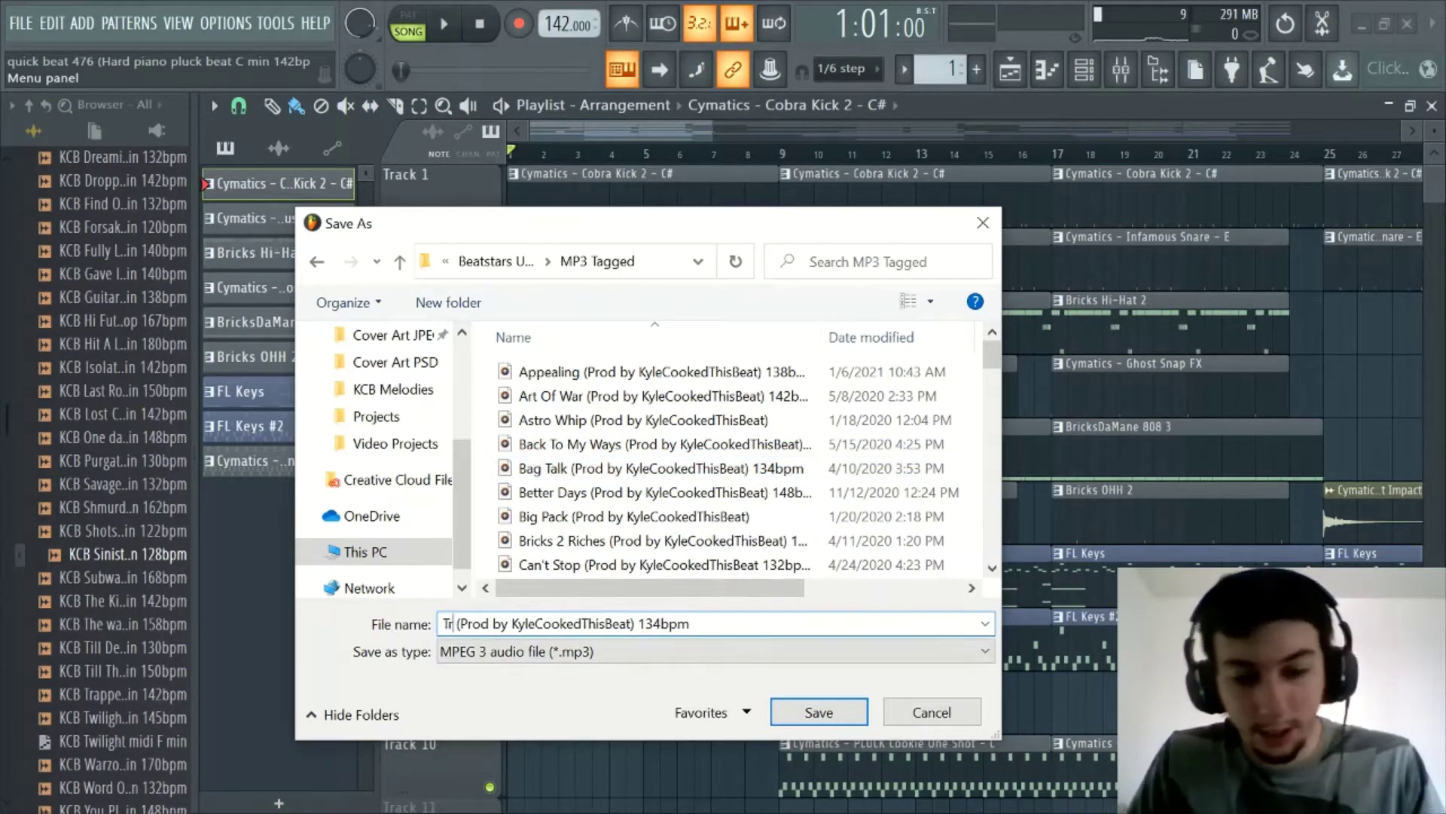
text(t)
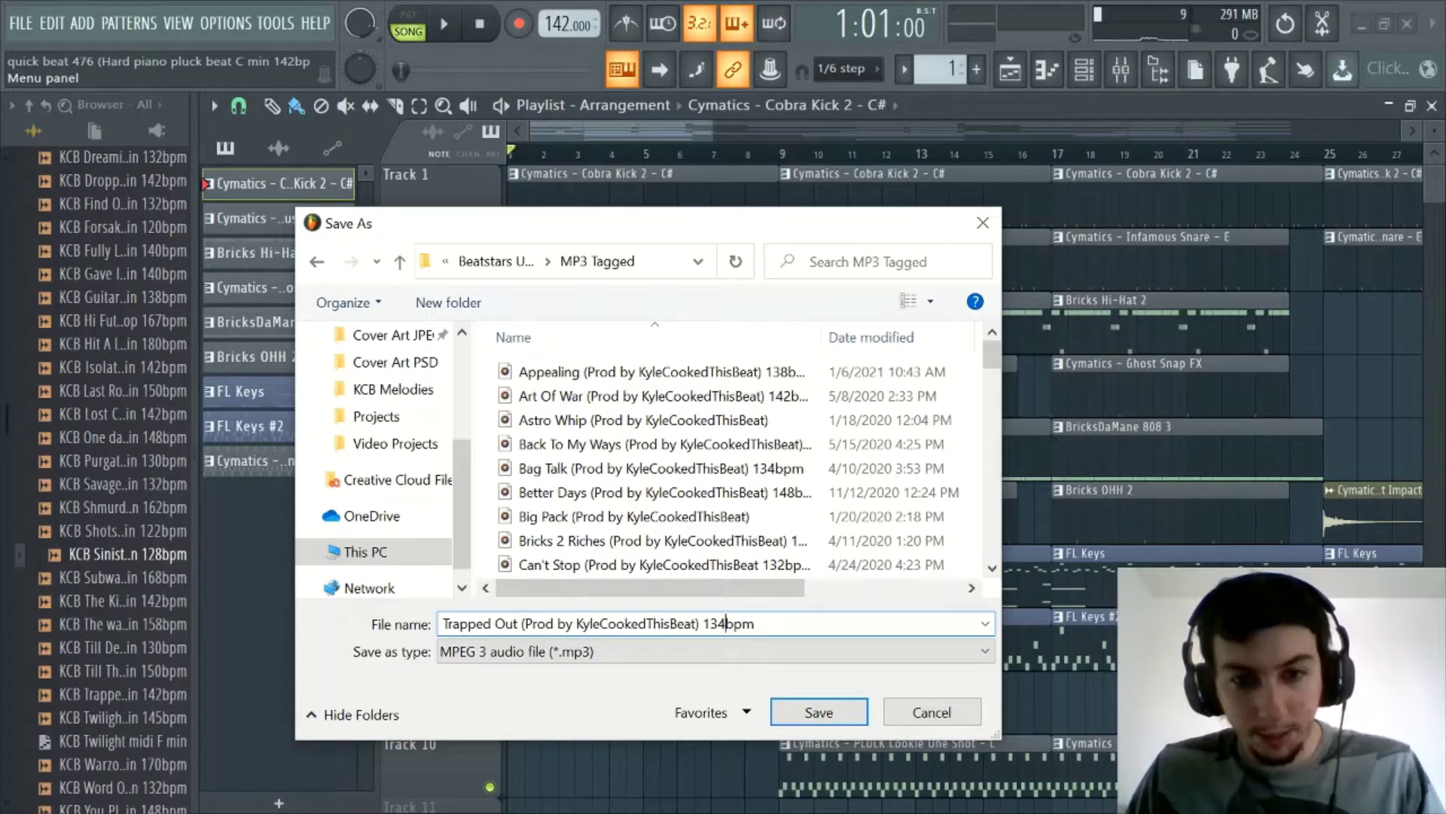
Change the tempo in the export's file name to 142bpm and render the full song as MP3.
key(BackSpace)
key(BackSpace)
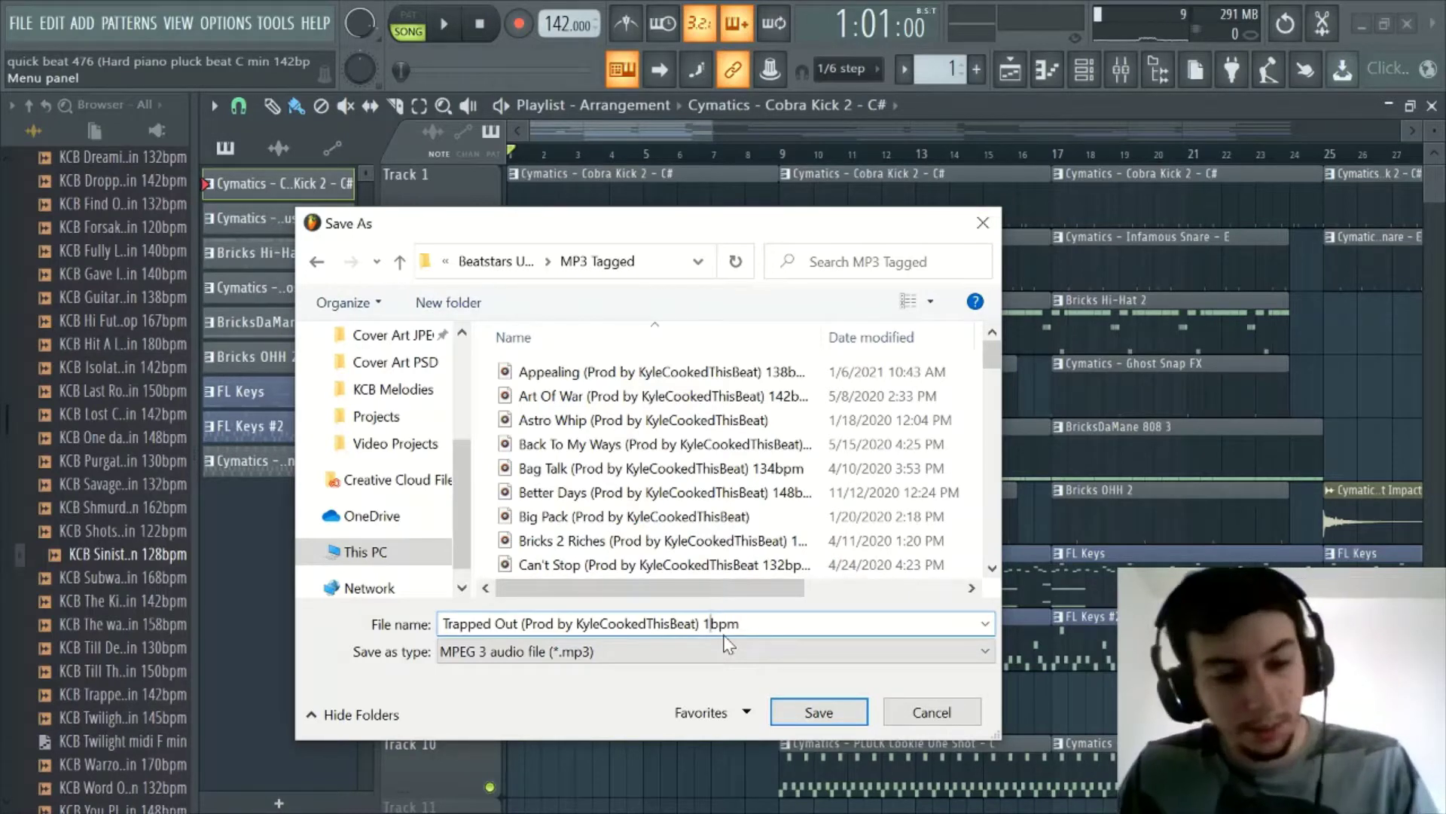
text(42)
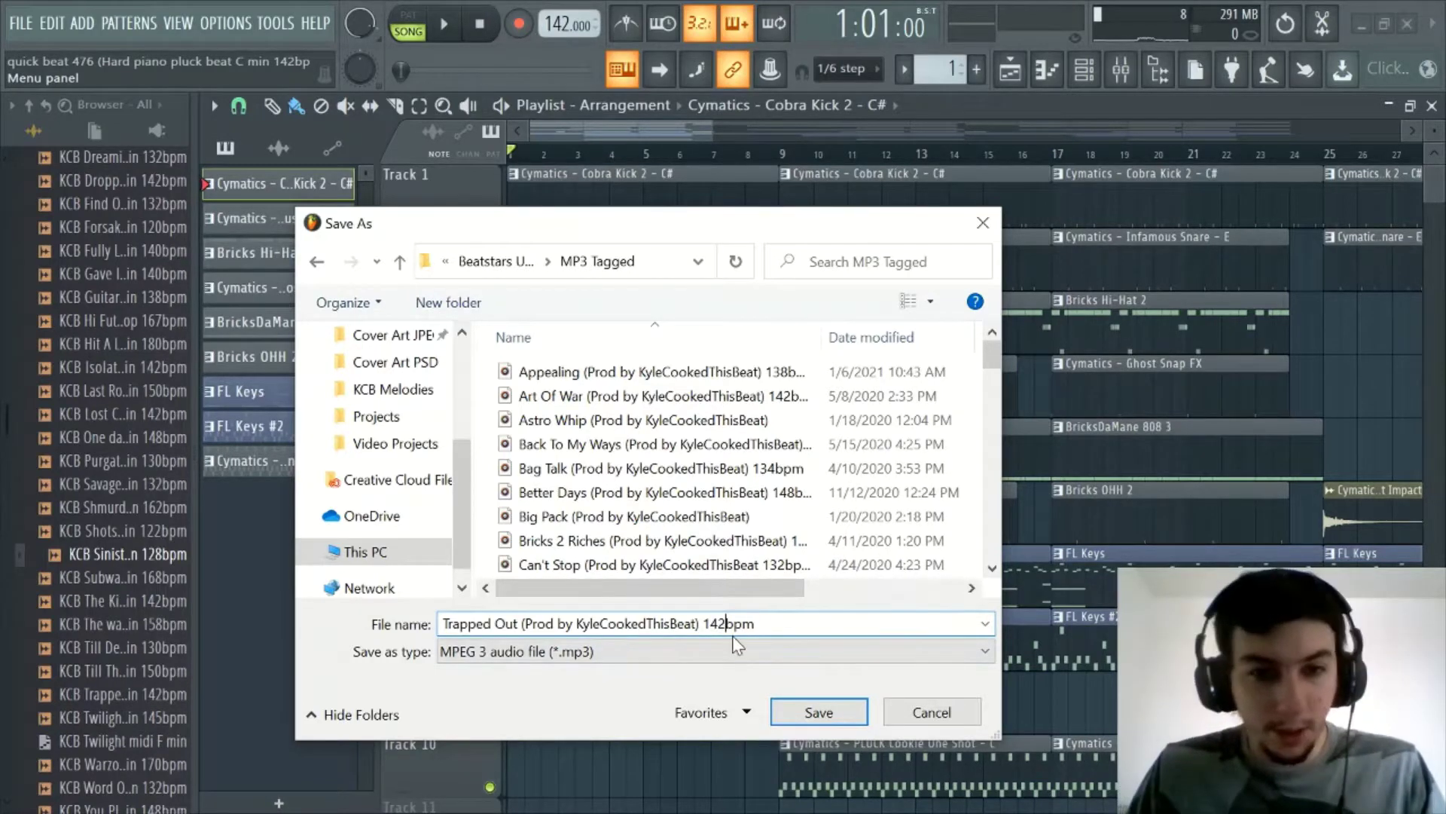
click(840, 708)
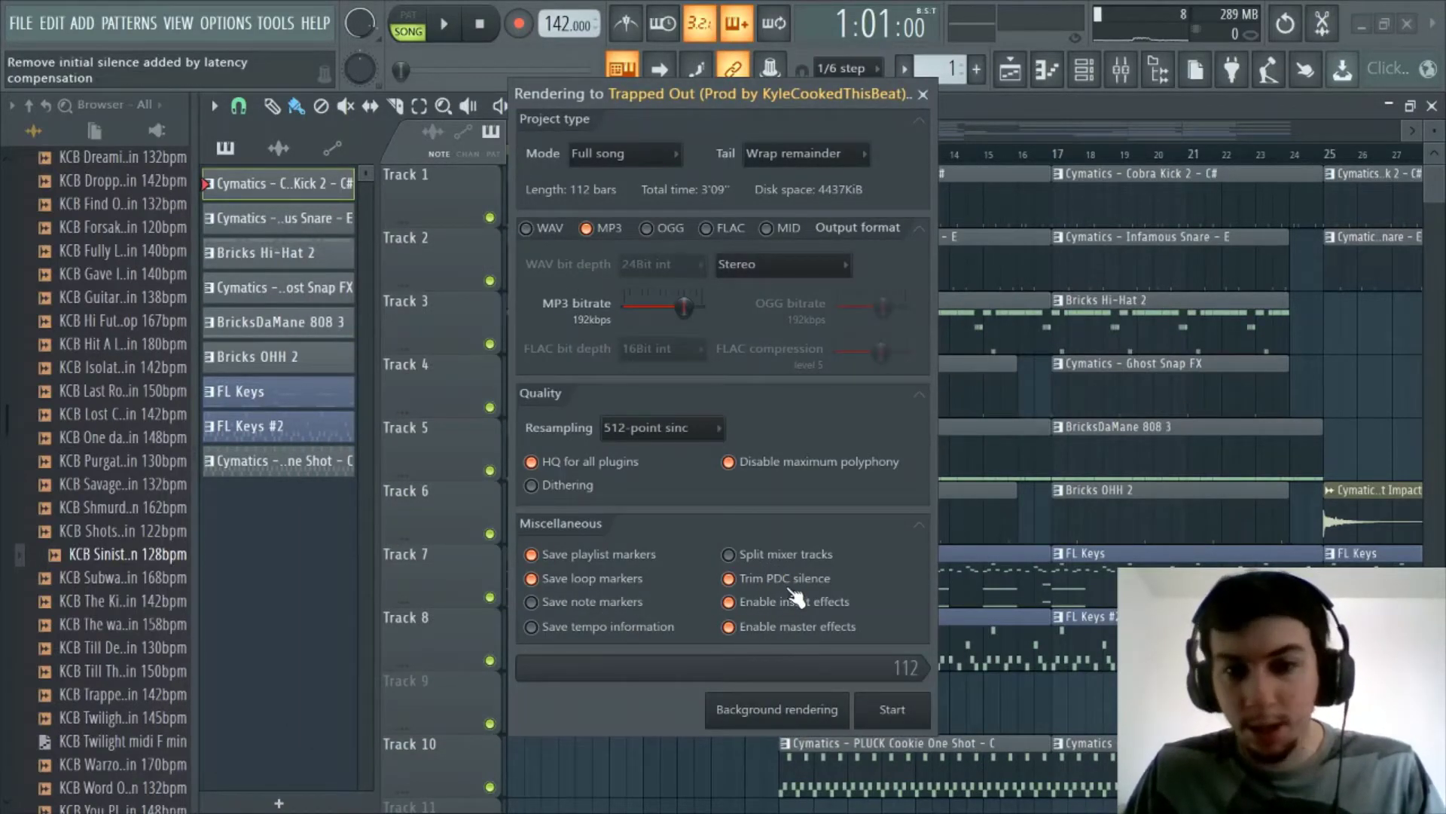
click(896, 712)
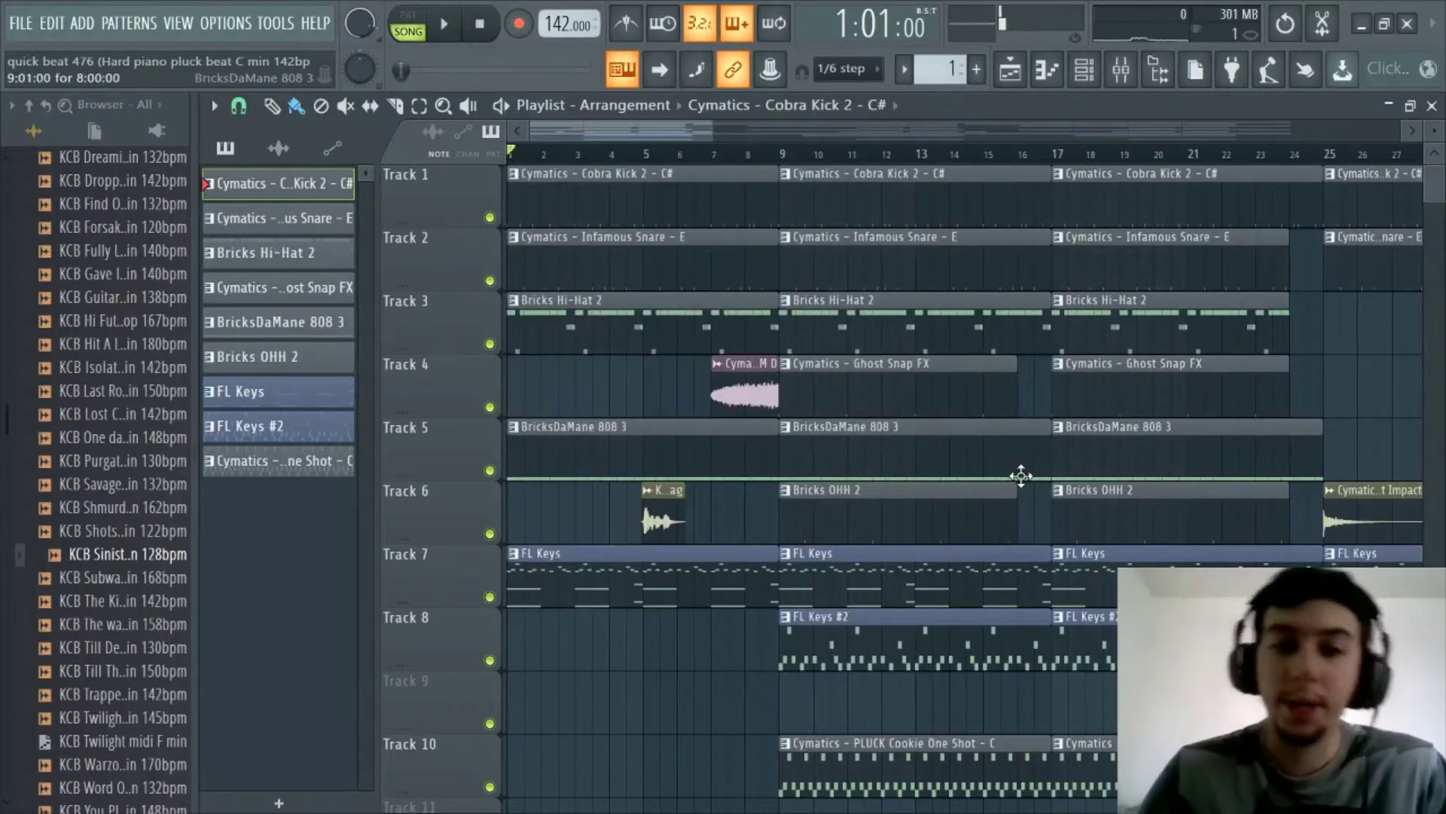
drag(712, 131, 663, 134)
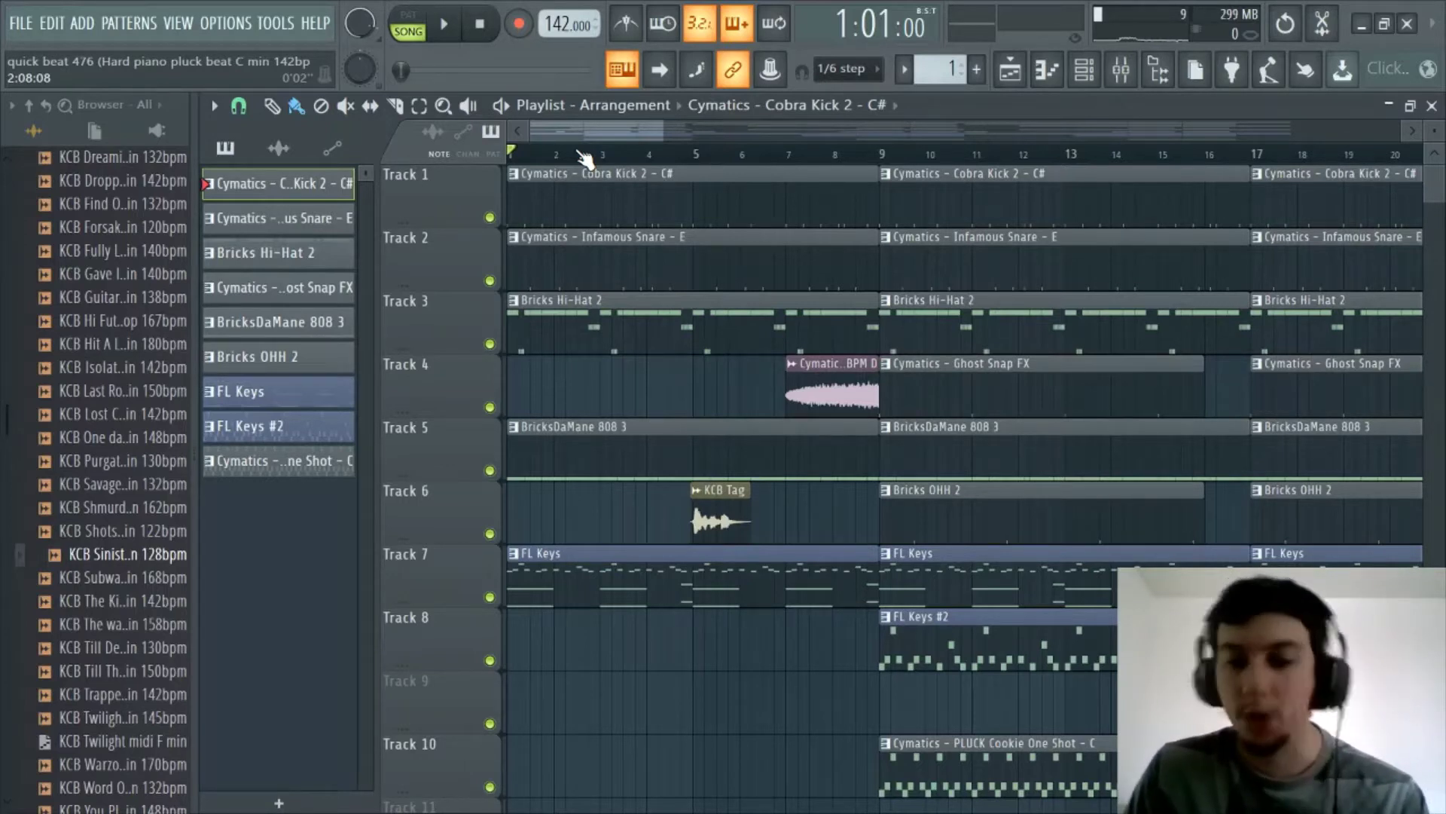
scroll(583, 158, down, 2)
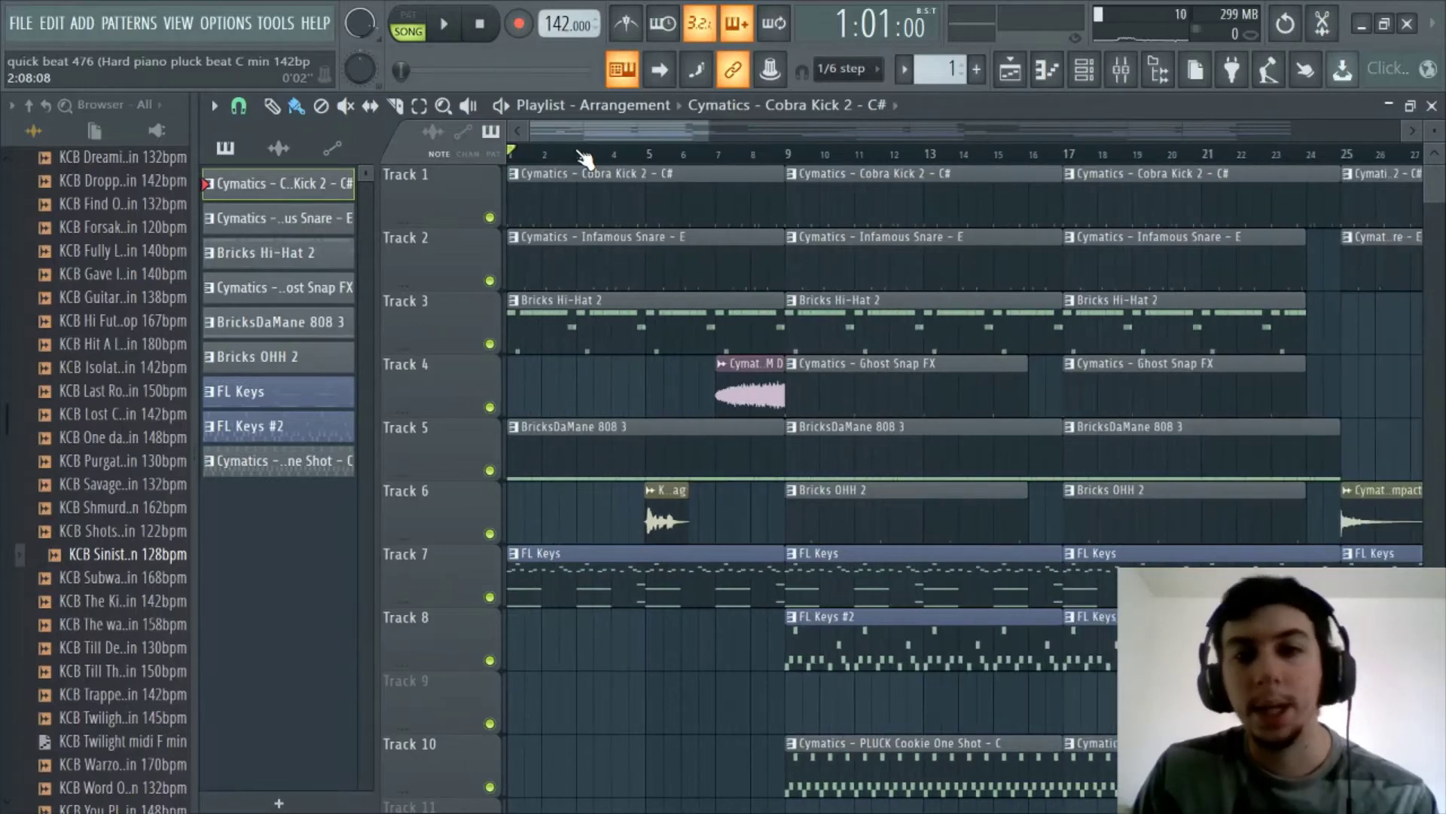
scroll(595, 127, up, 3)
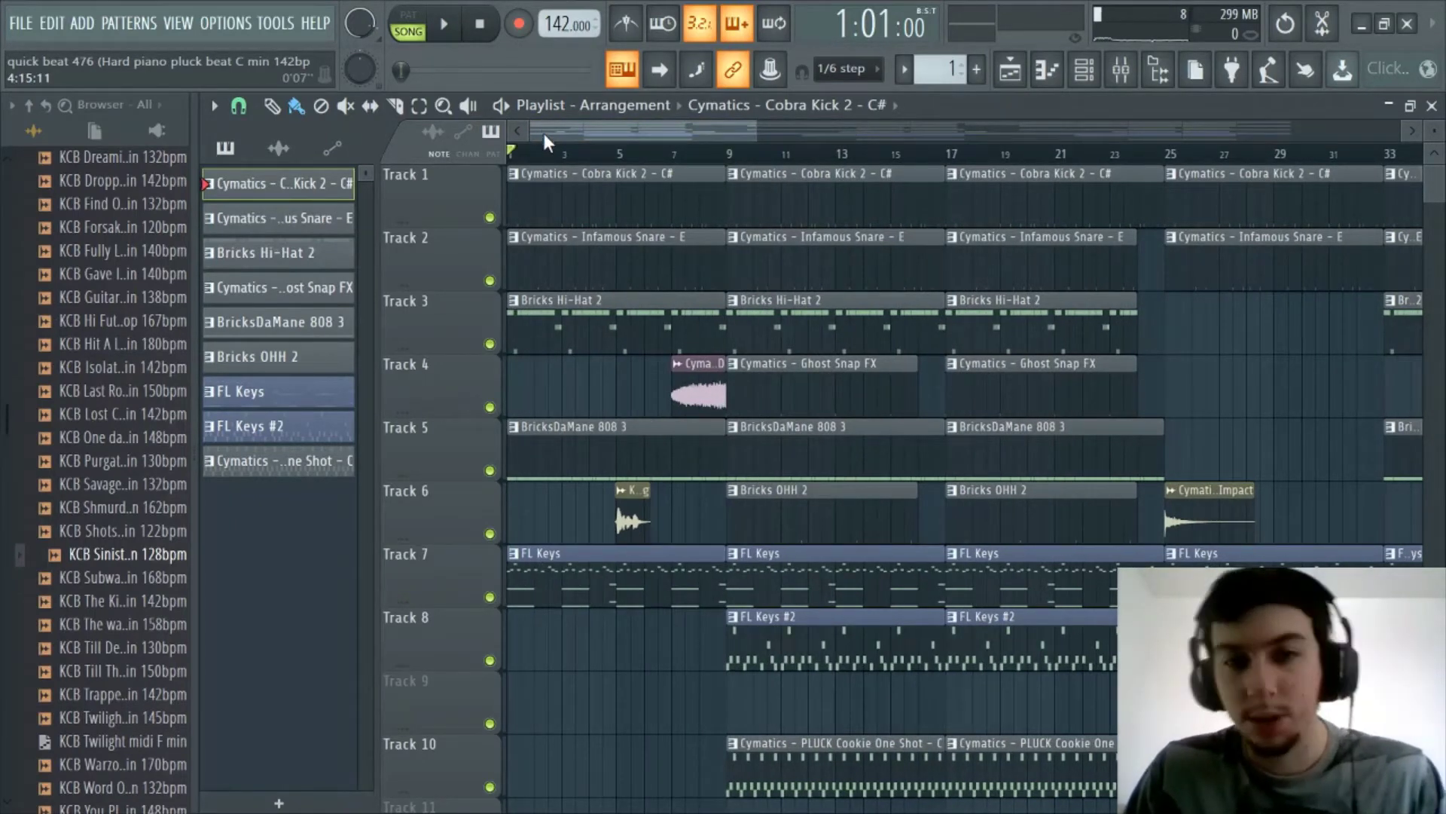
scroll(543, 133, up, 4)
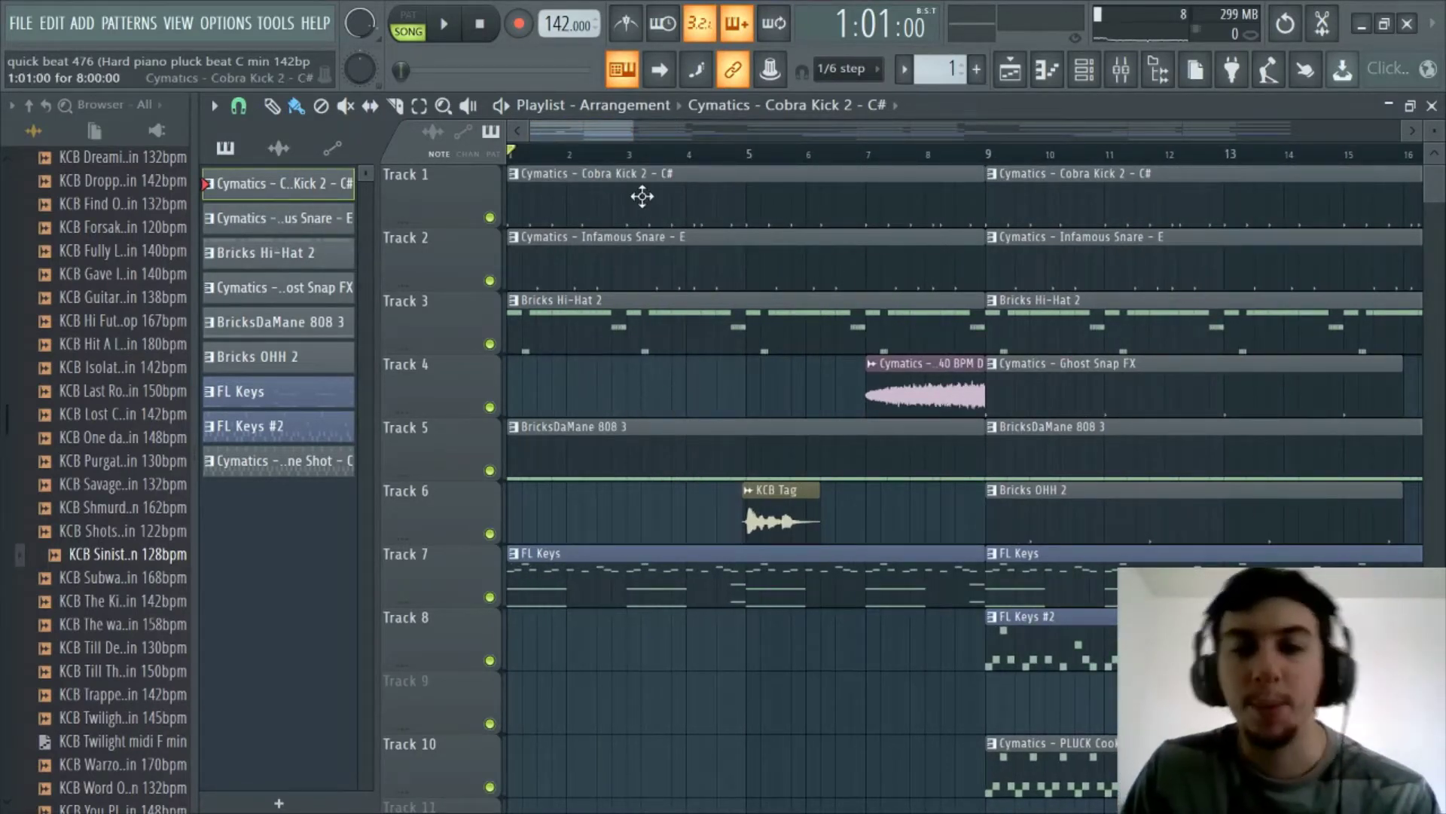
scroll(650, 161, down, 3)
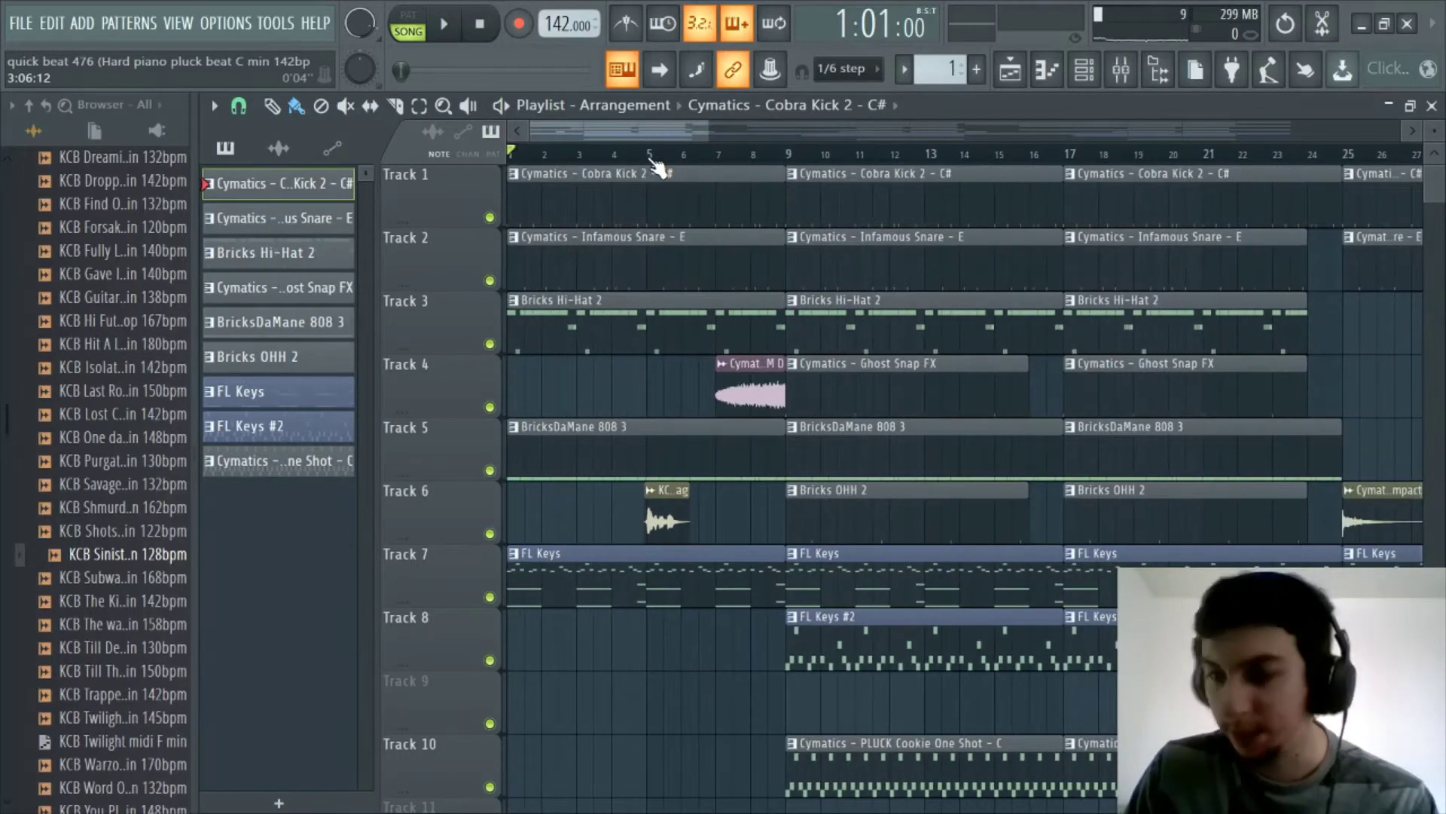
scroll(655, 161, up, 2)
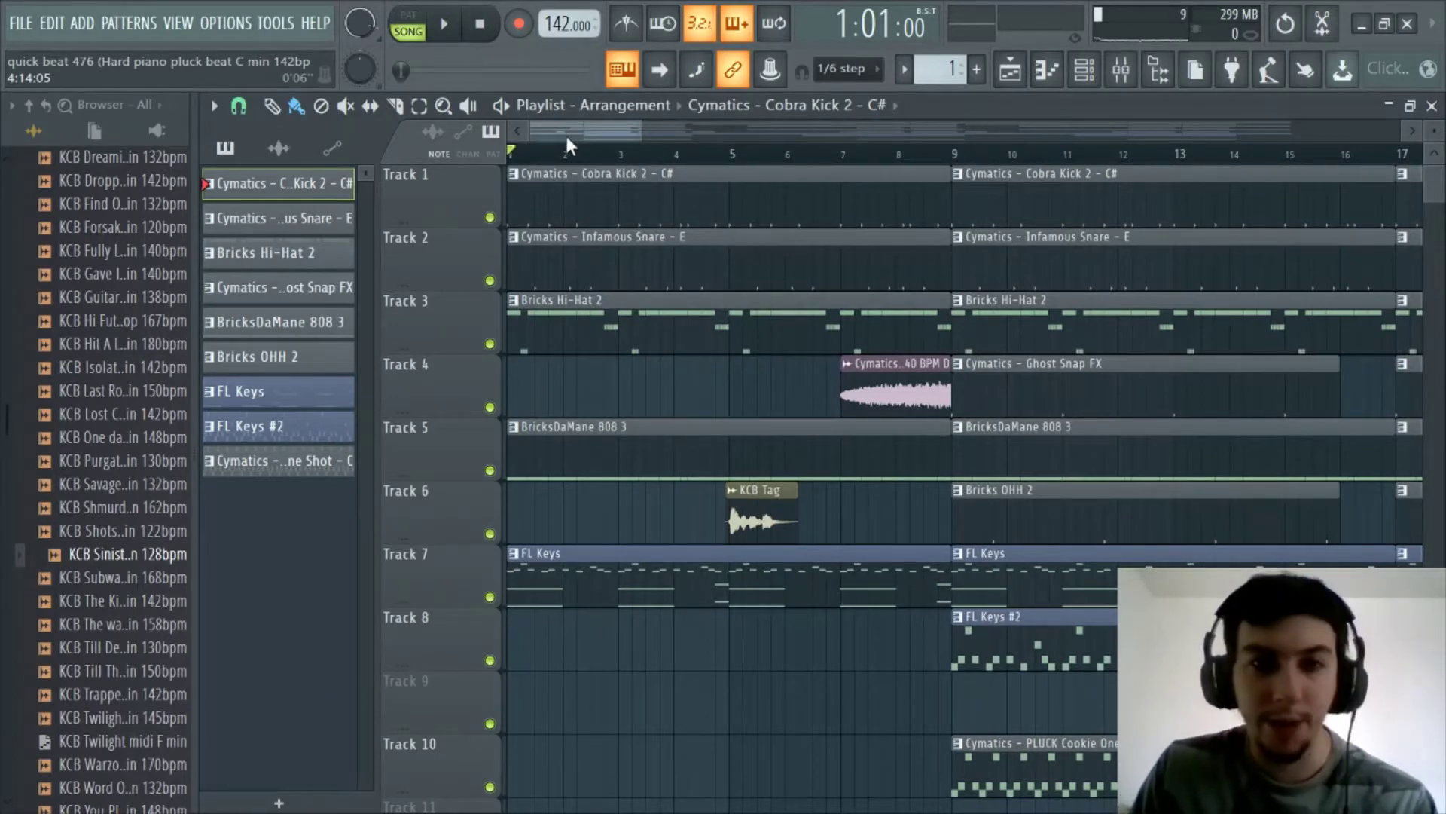
scroll(671, 158, down, 3)
scroll(671, 156, down, 3)
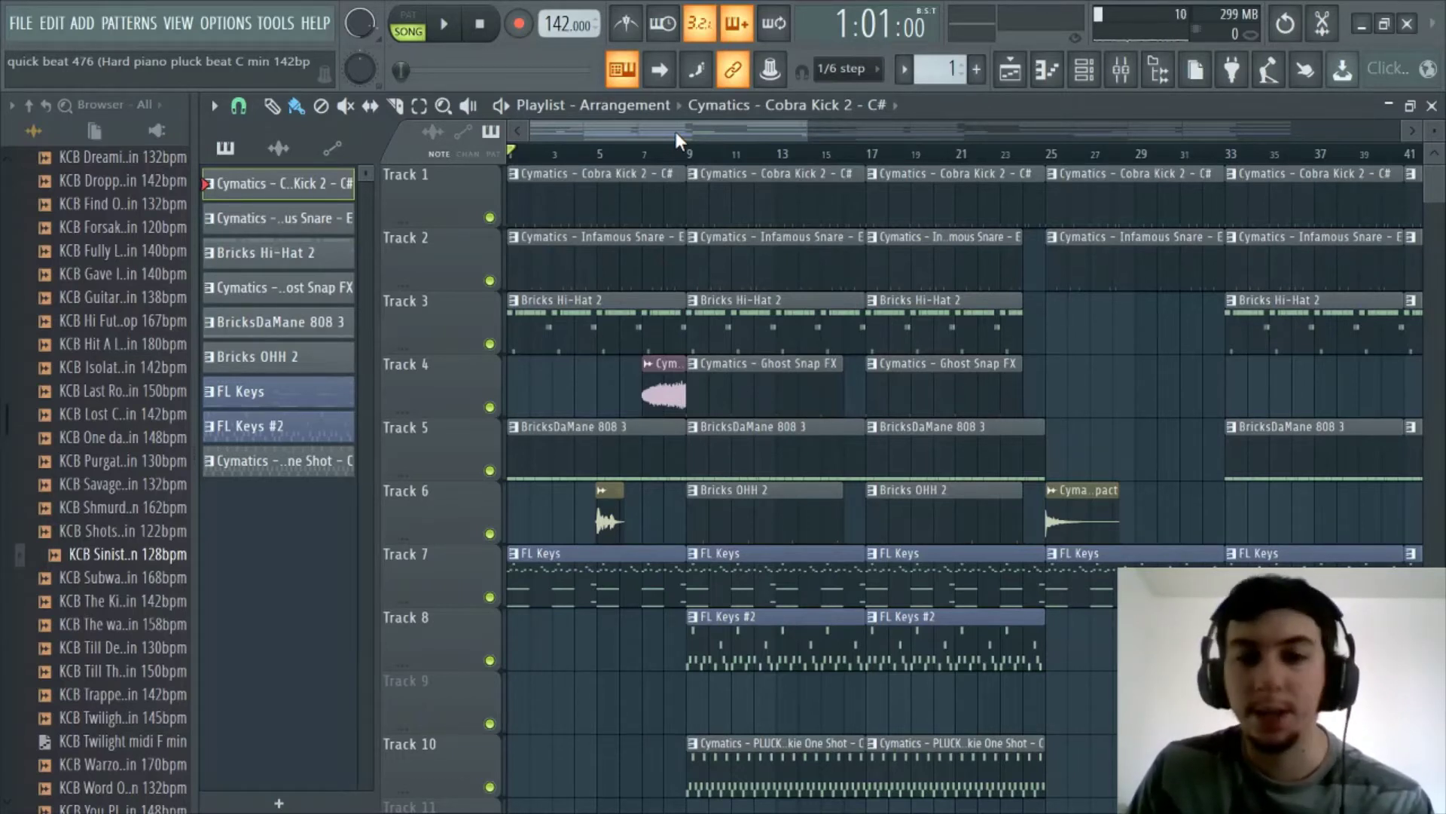
scroll(683, 158, up, 2)
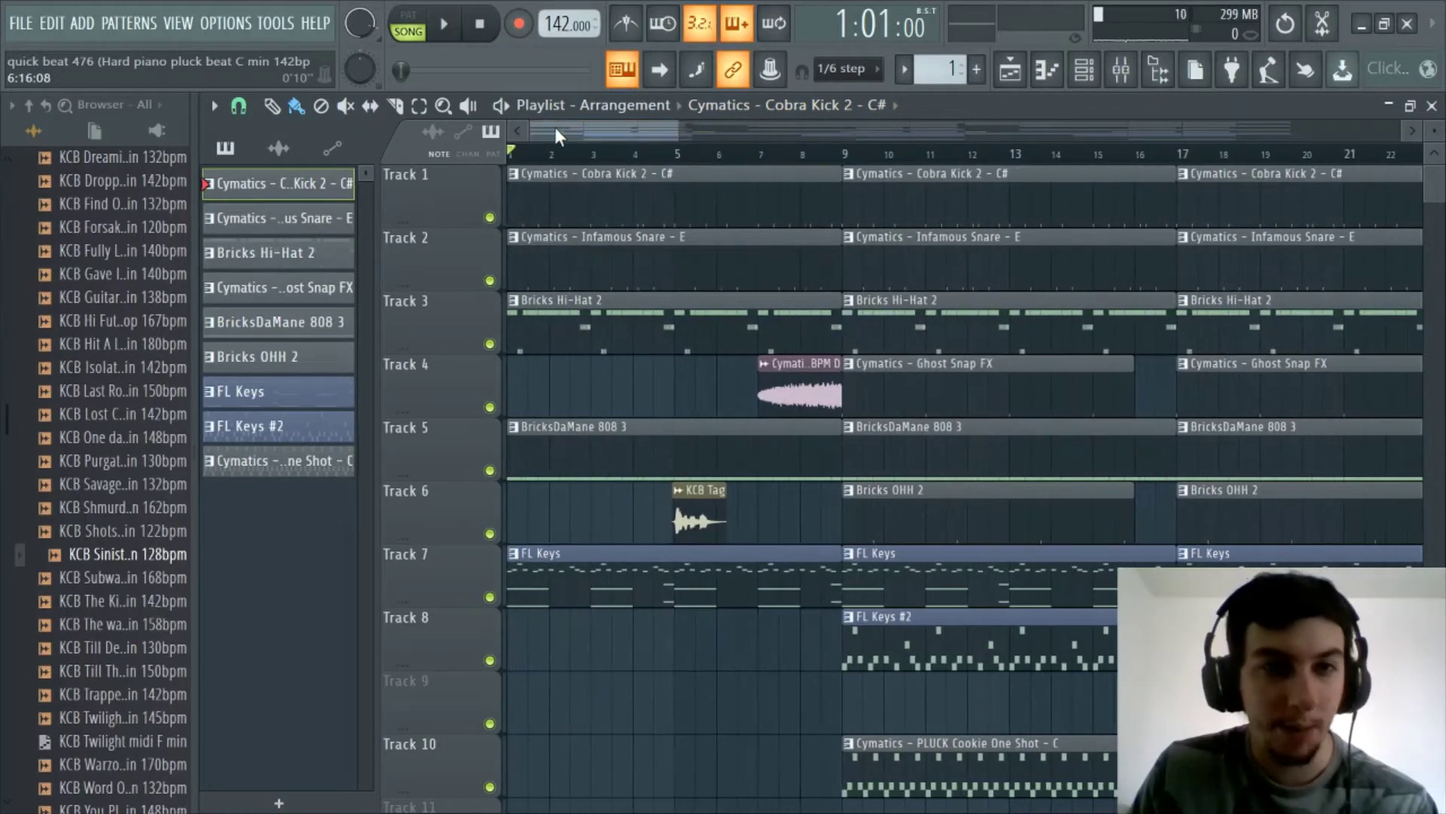
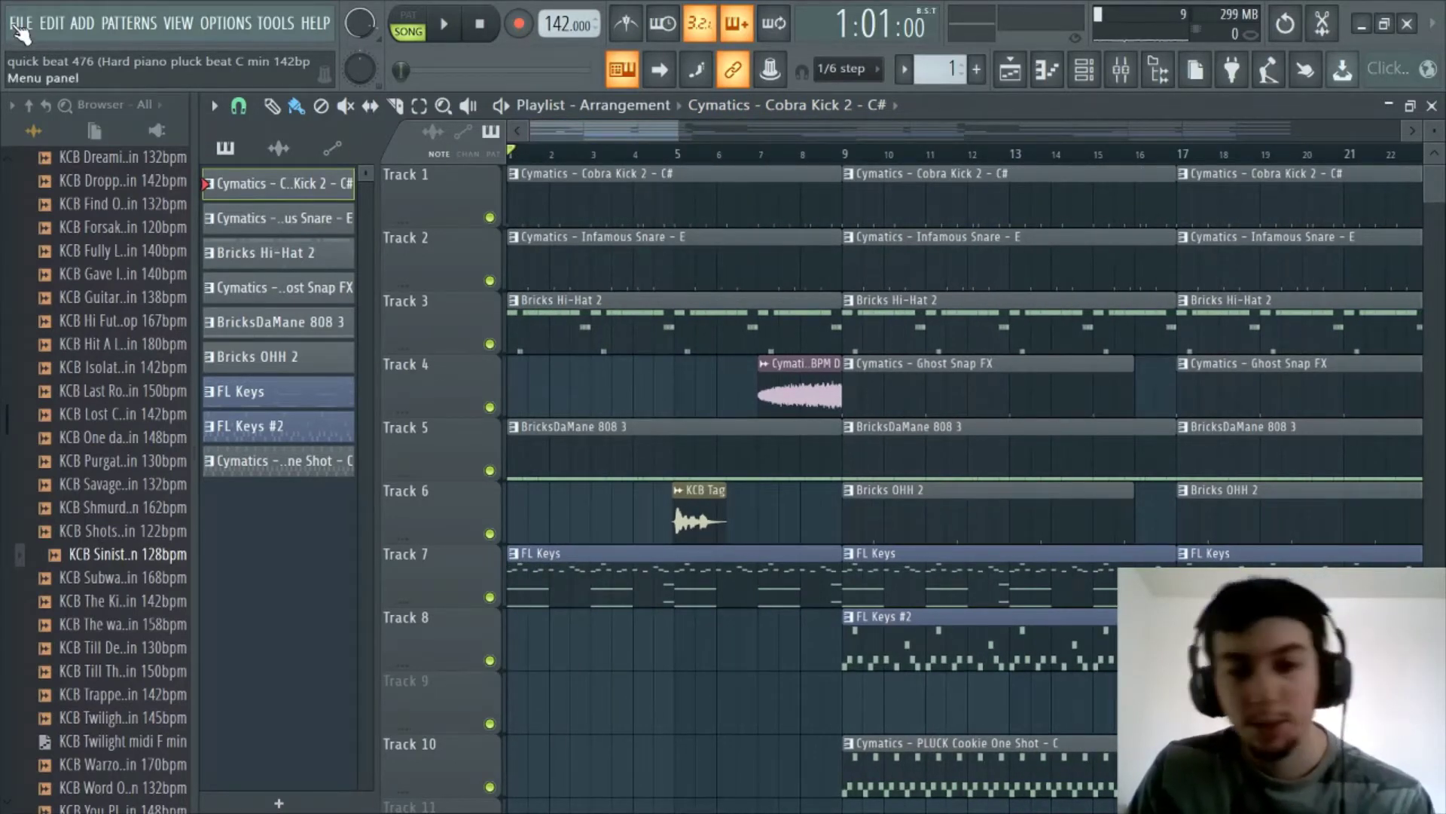
Remove the KCB Tag clip from Track 6 in the playlist.
mouse_move(69, 200)
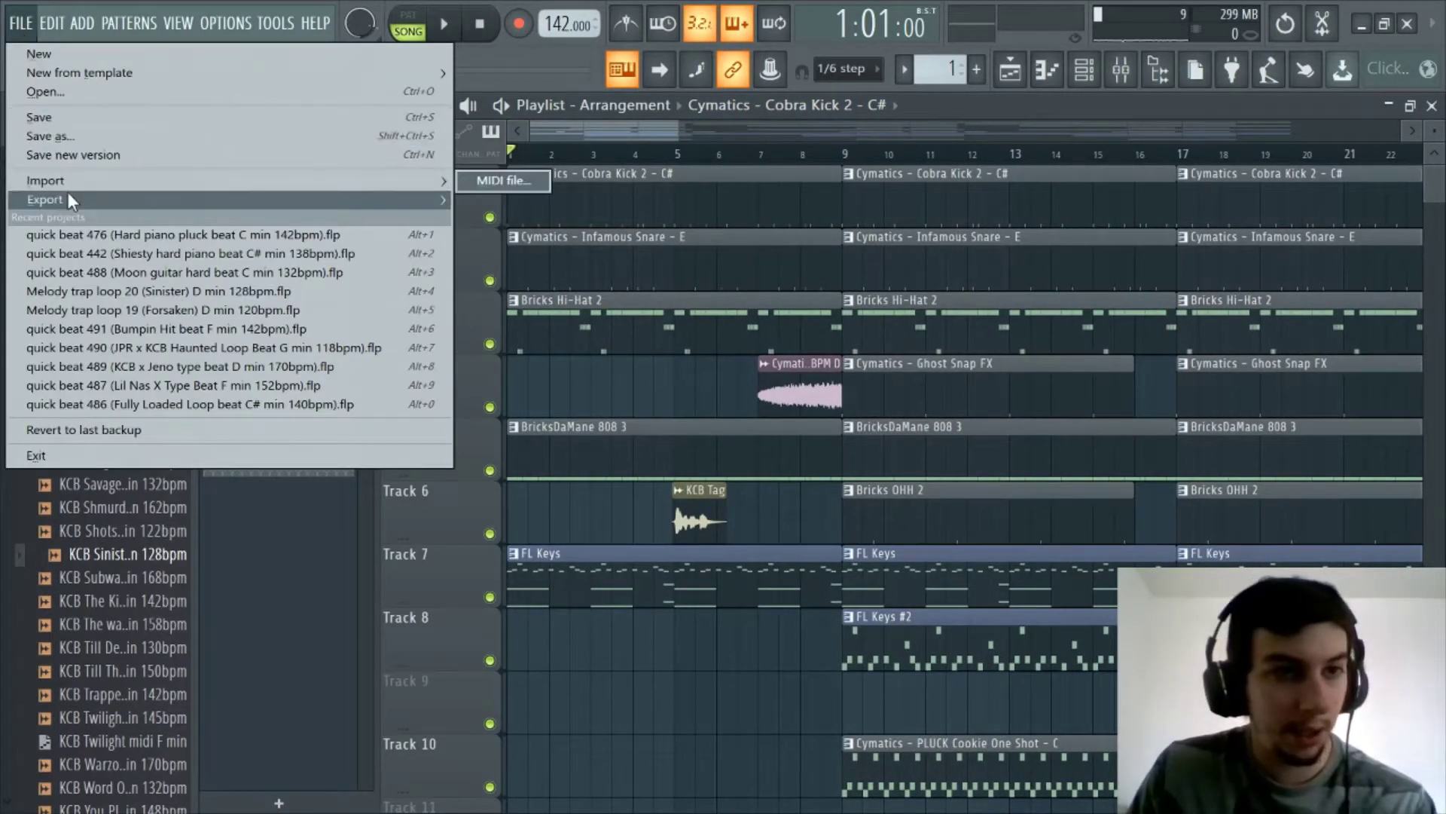
click(26, 34)
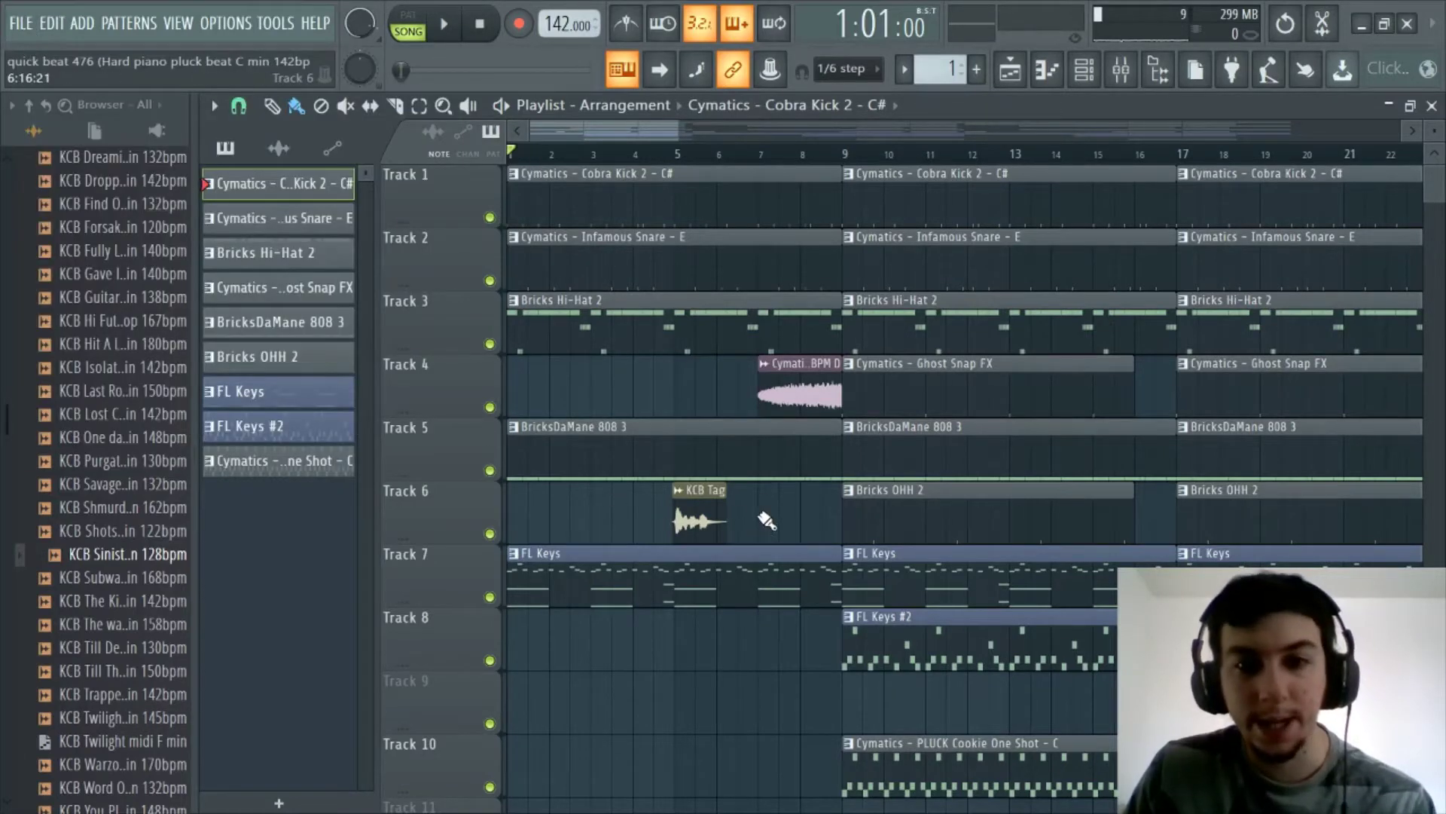
right_click(686, 512)
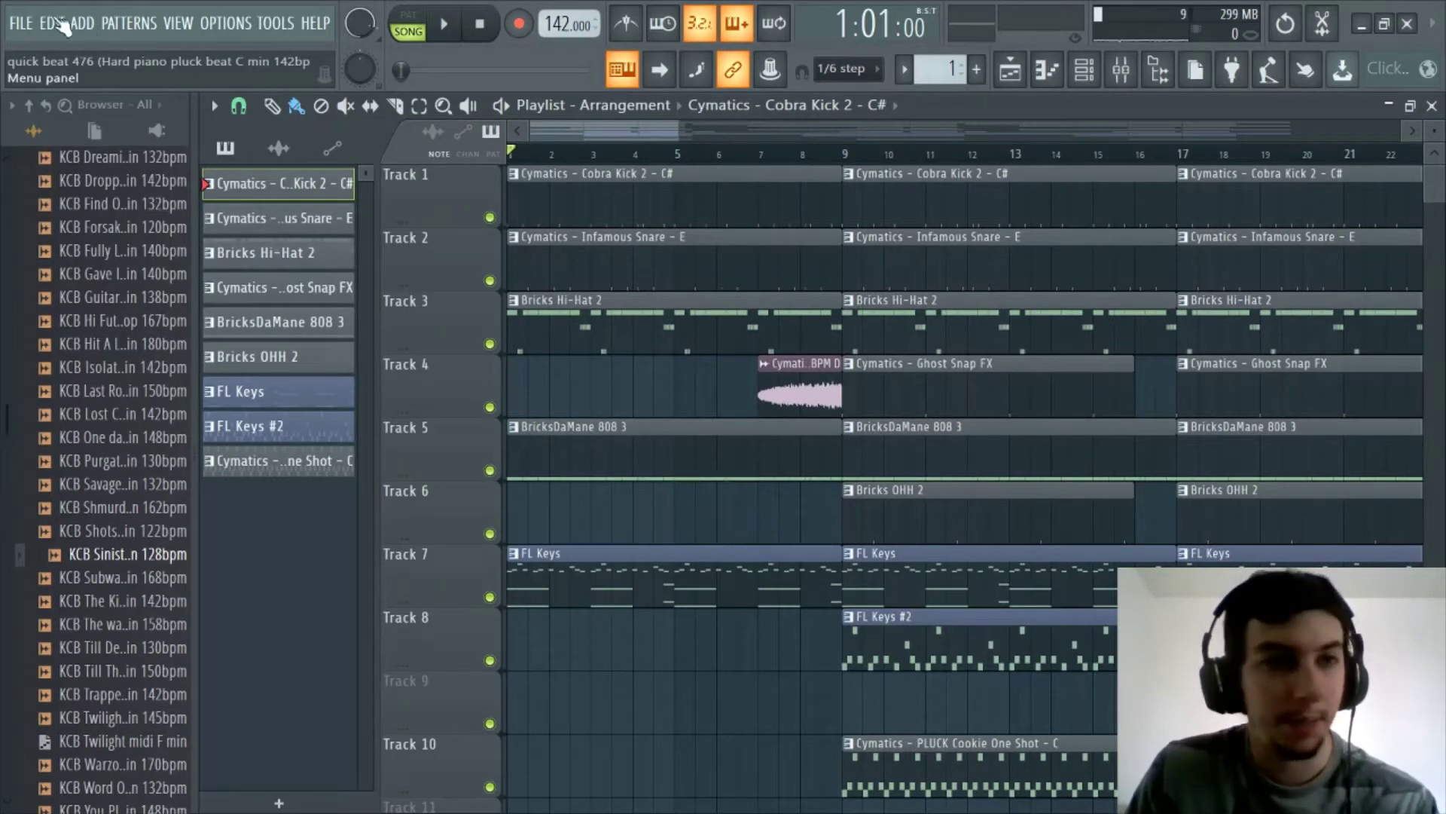
Start a Wave file export of the project and choose the WAV Untagged folder inside Beatstars Uploads on the Desktop.
click(21, 24)
mouse_move(65, 204)
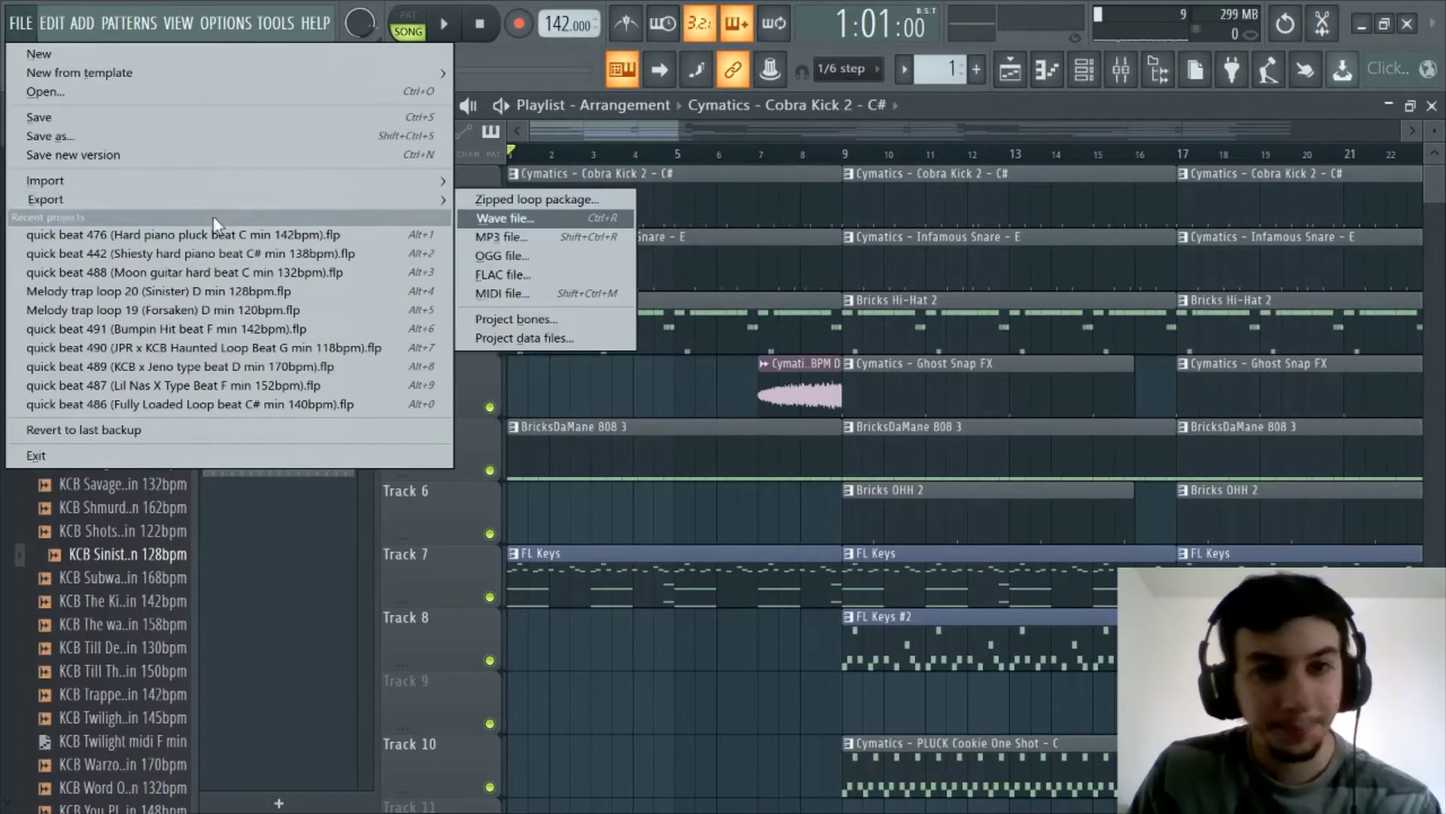
click(520, 218)
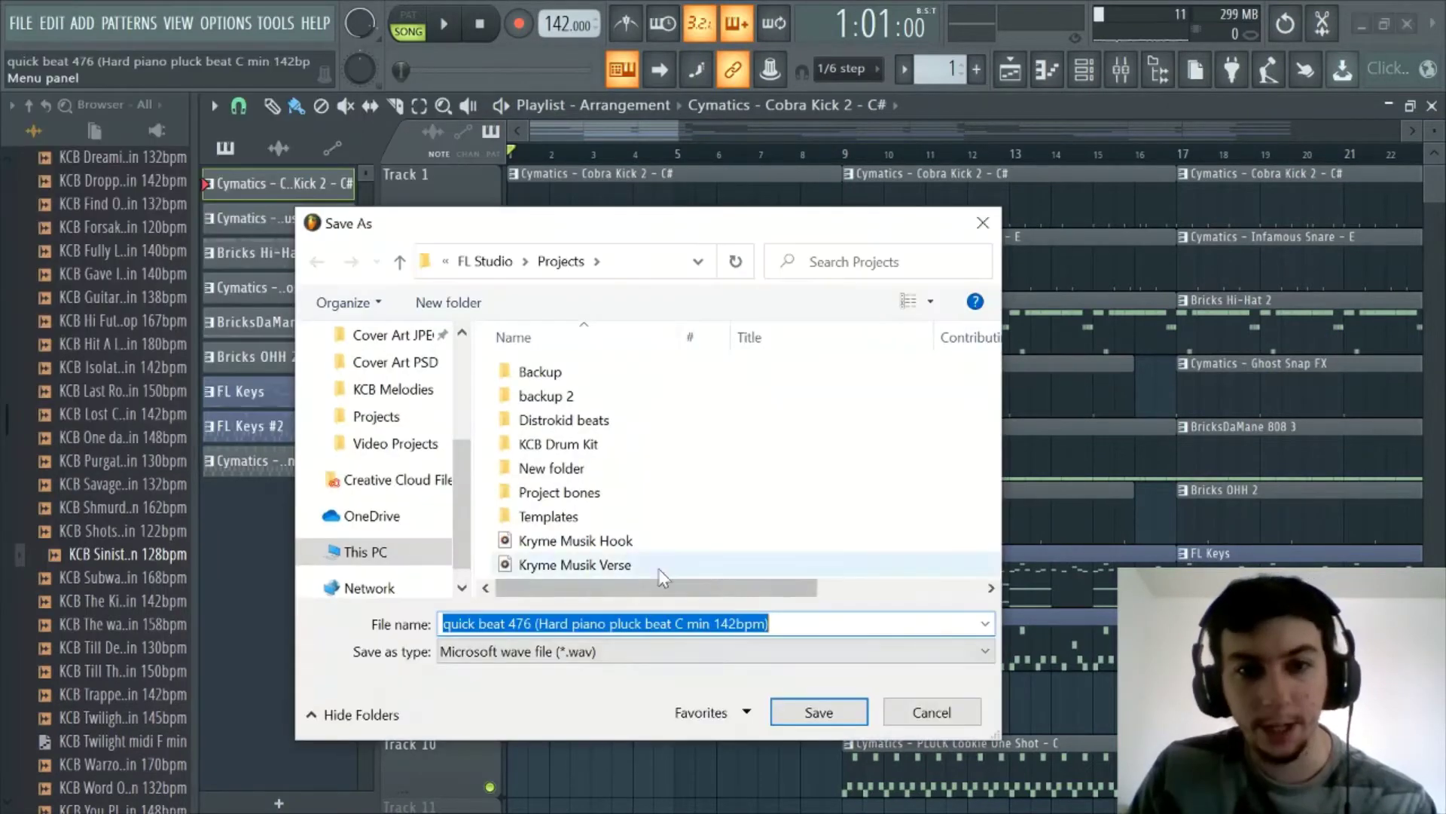
scroll(369, 410, up, 3)
click(372, 380)
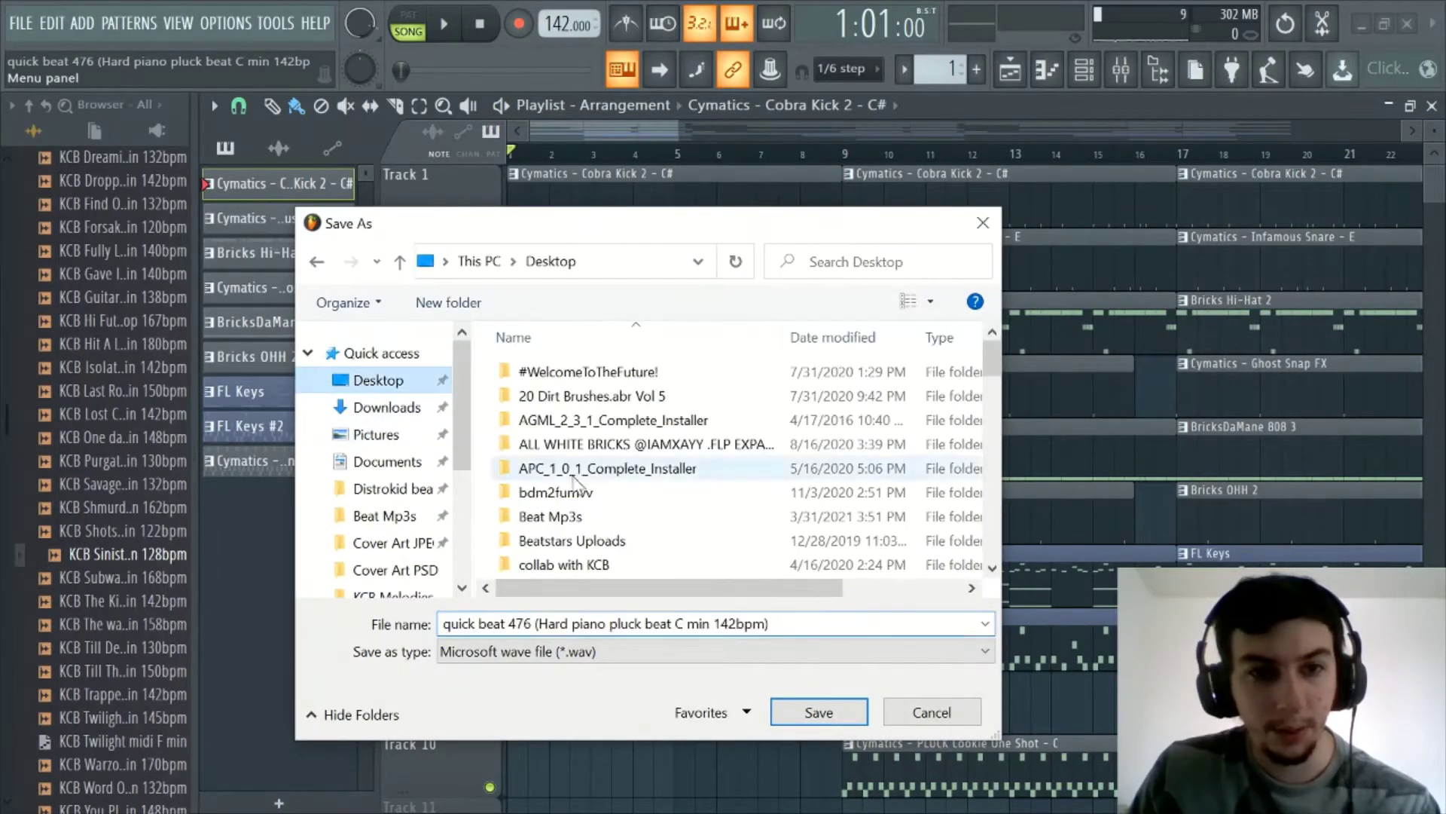
double_click(527, 541)
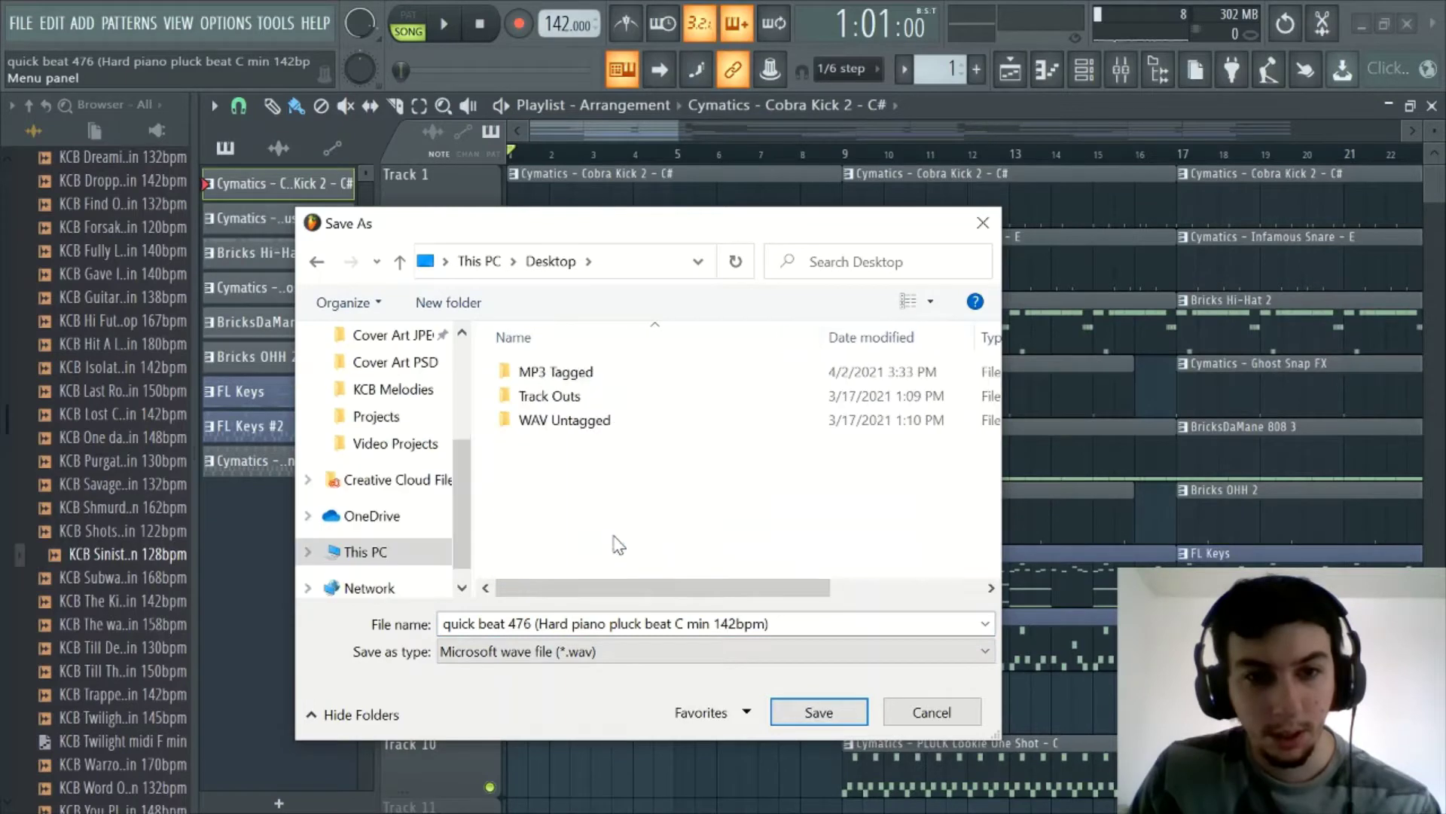
double_click(619, 427)
Reuse the existing Bag Talk WAV file's name for the export and replace its title with "Trapped Out".
click(572, 468)
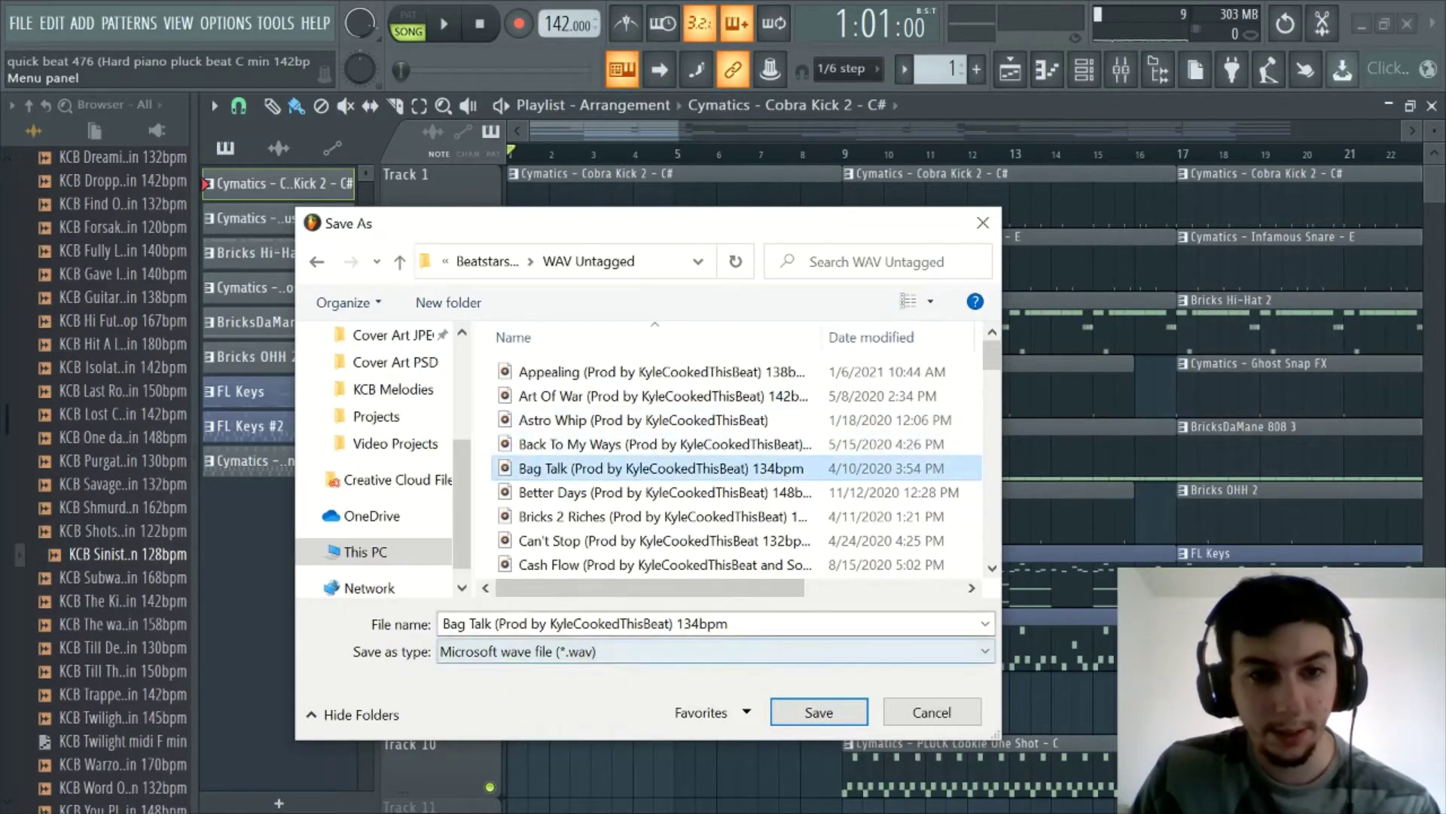
click(406, 626)
drag(491, 624, 384, 623)
key(BackSpace)
text(Trapped Out)
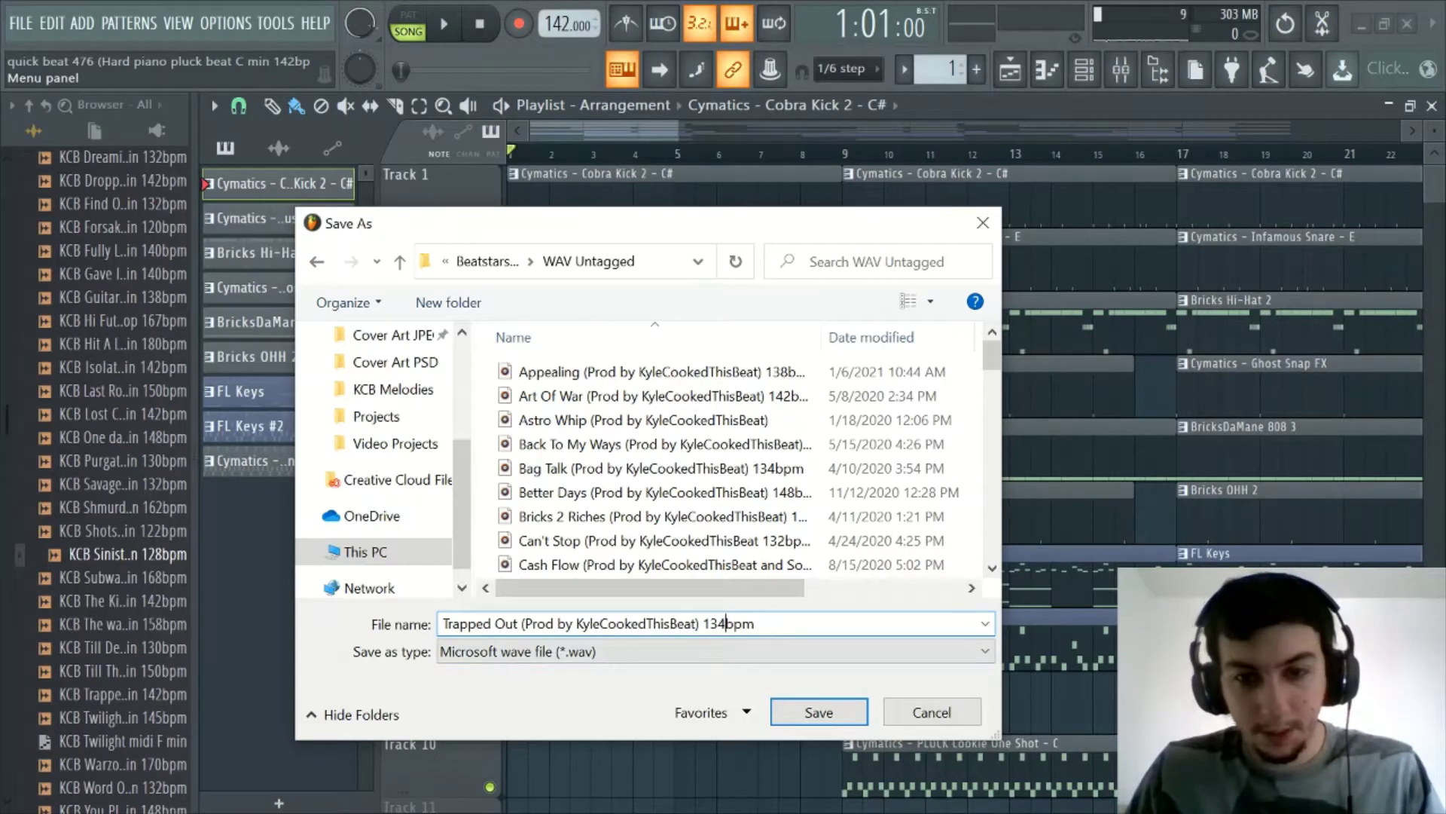
Change the tempo in the WAV file name to 142bpm and save the untagged export.
key(BackSpace)
text(42)
click(819, 712)
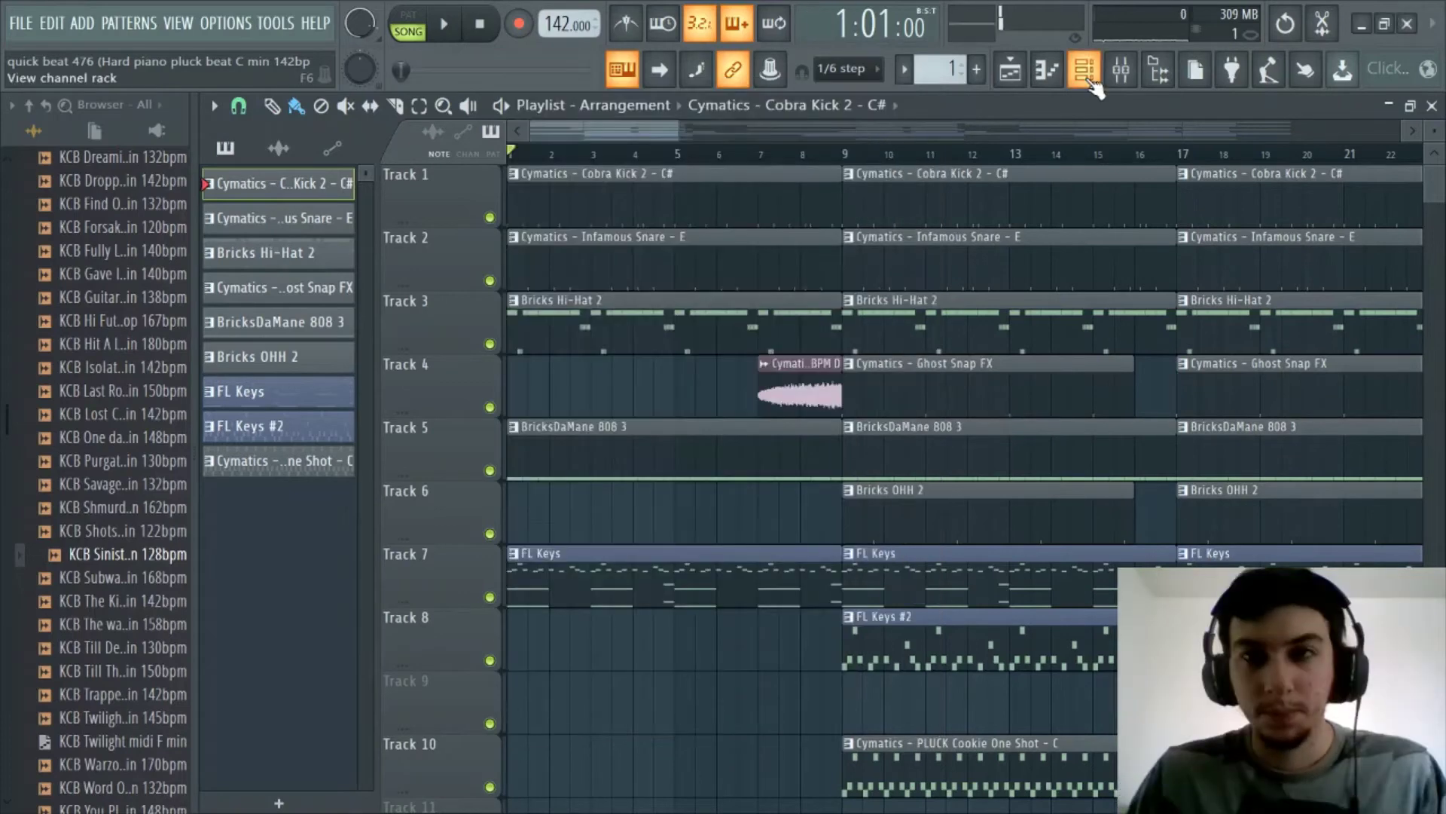
Show the channel rack and rename the Cymatics Cobra Kick 2 channel to "Kick".
click(1088, 79)
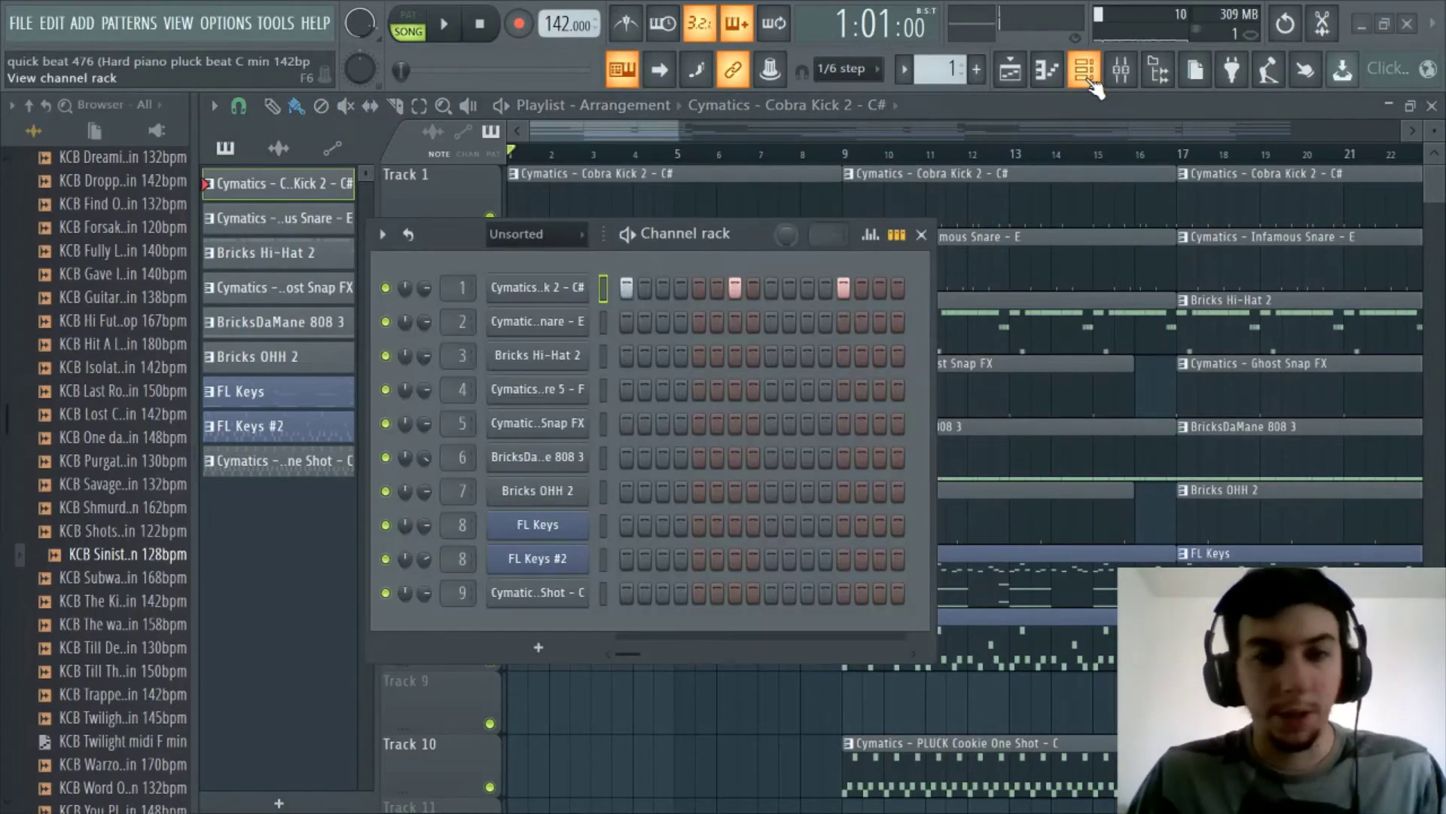
drag(739, 241, 736, 216)
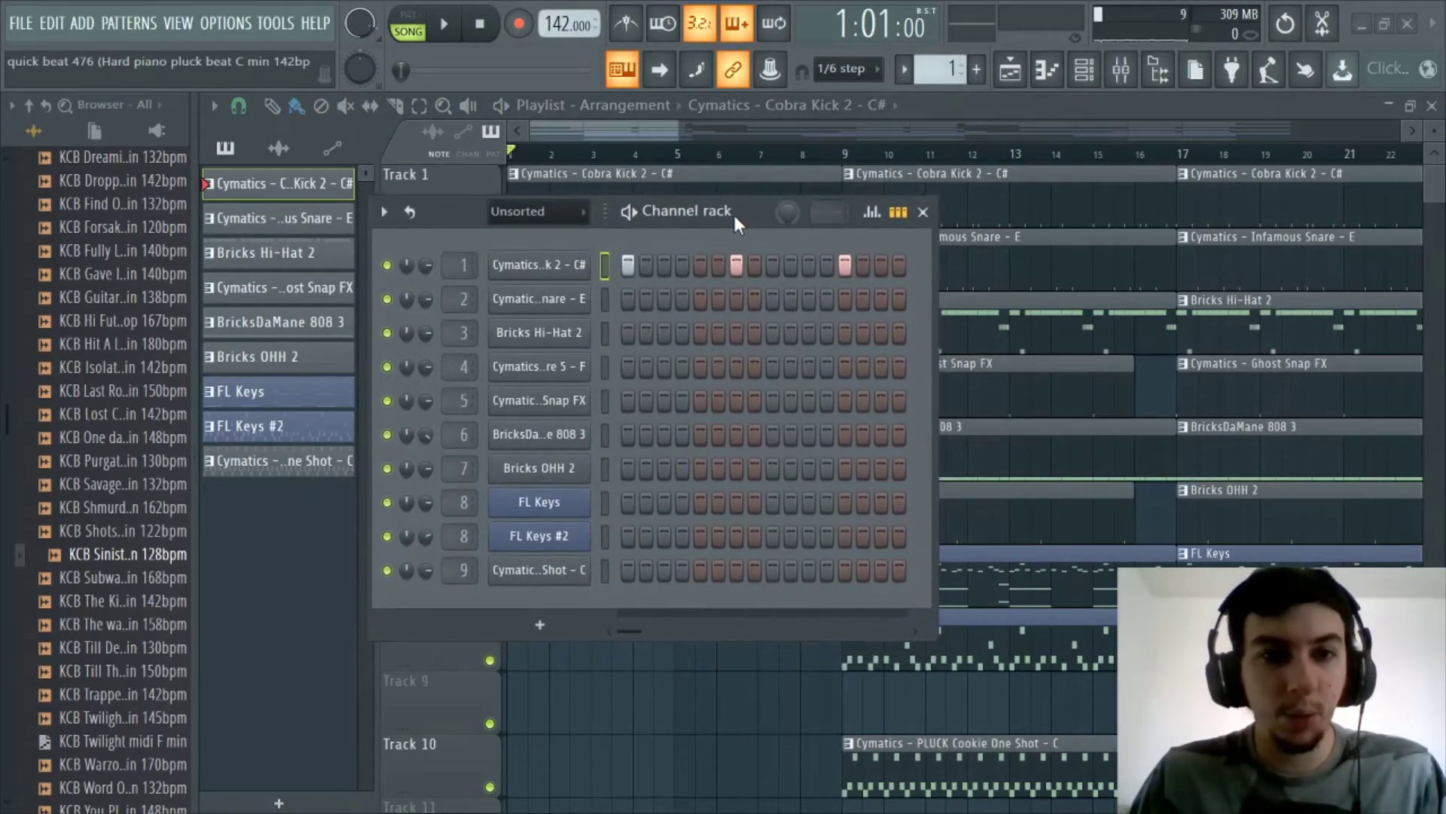
click(559, 273)
click(559, 273)
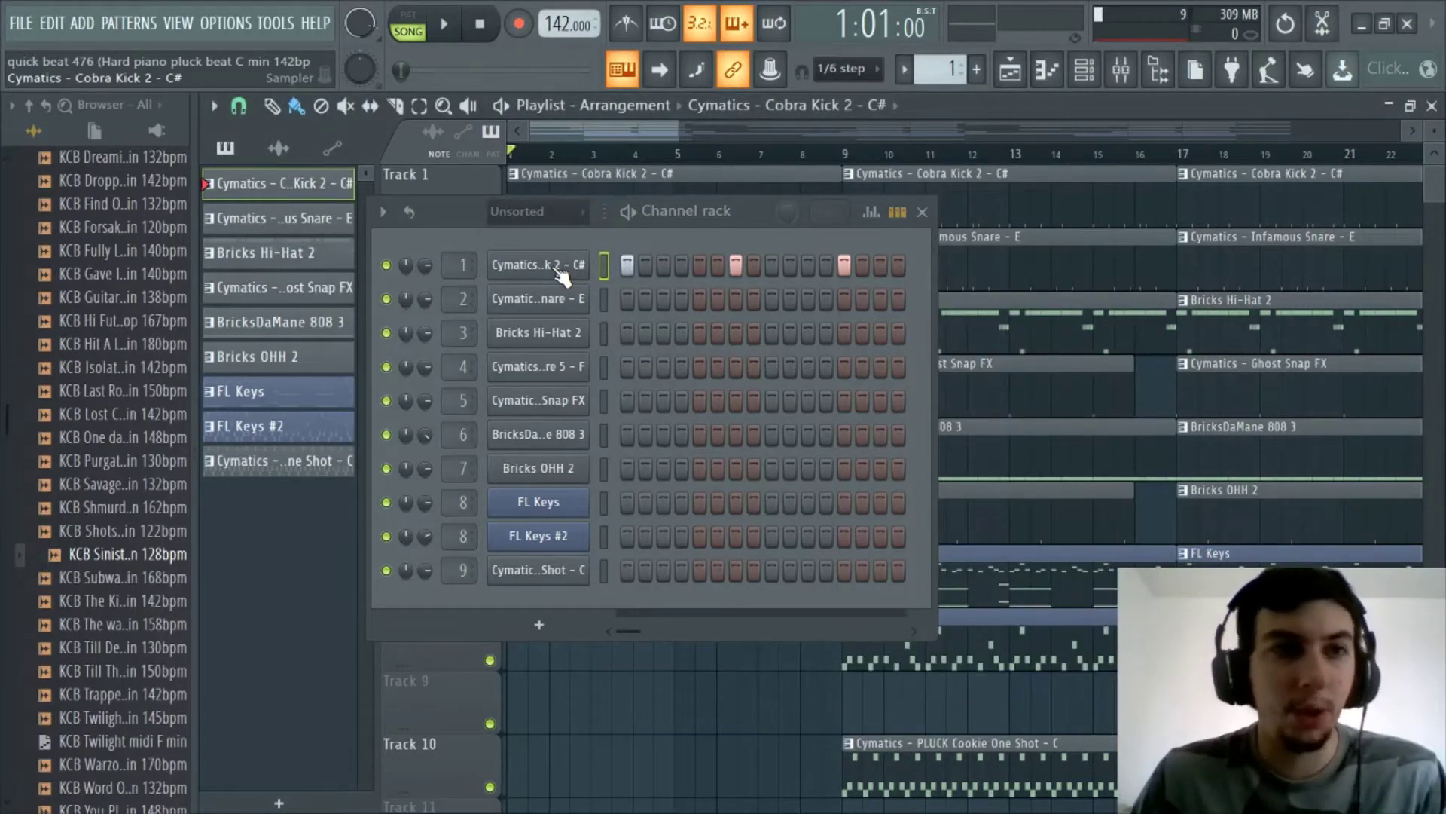
right_click(559, 271)
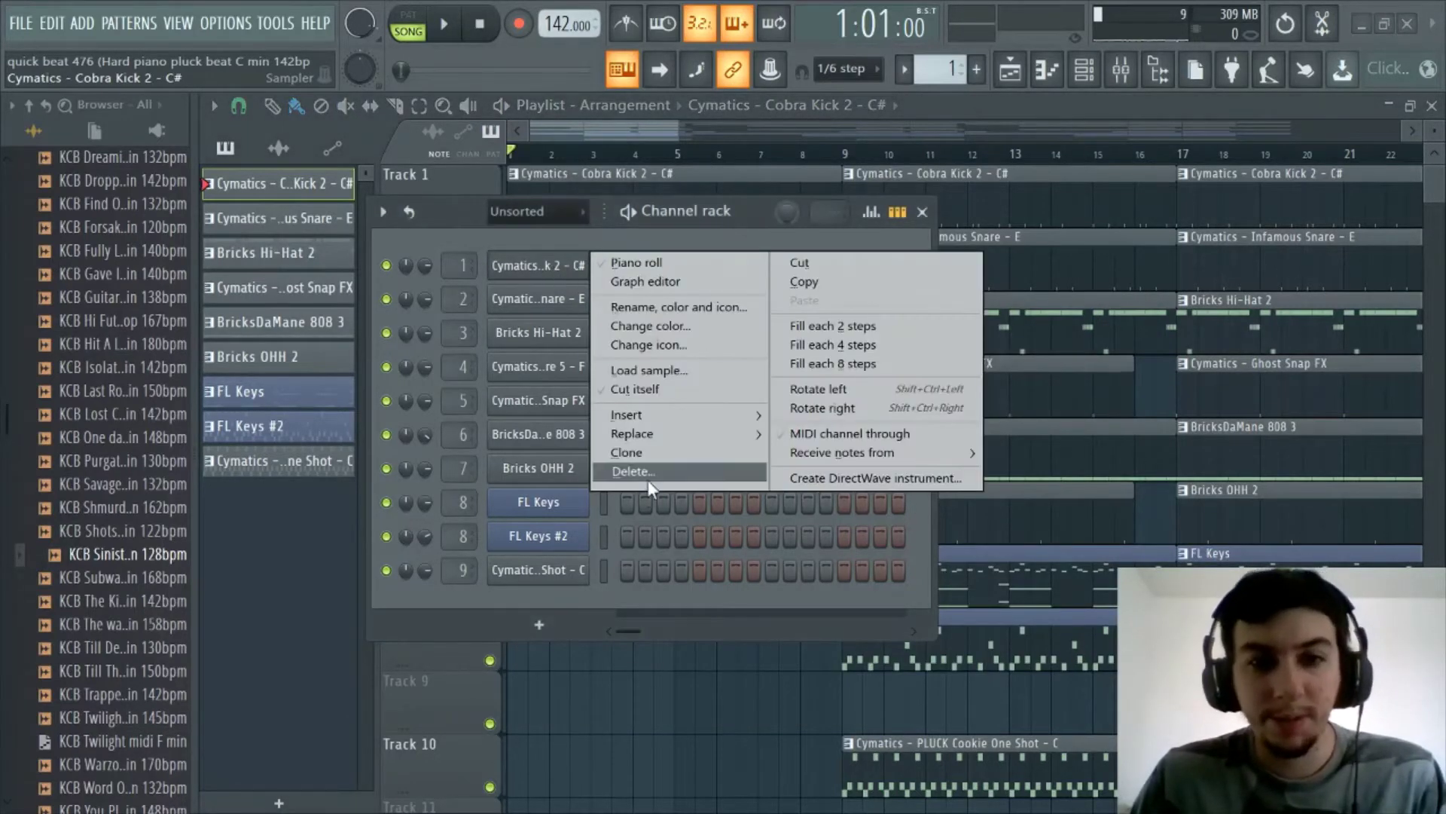
click(535, 265)
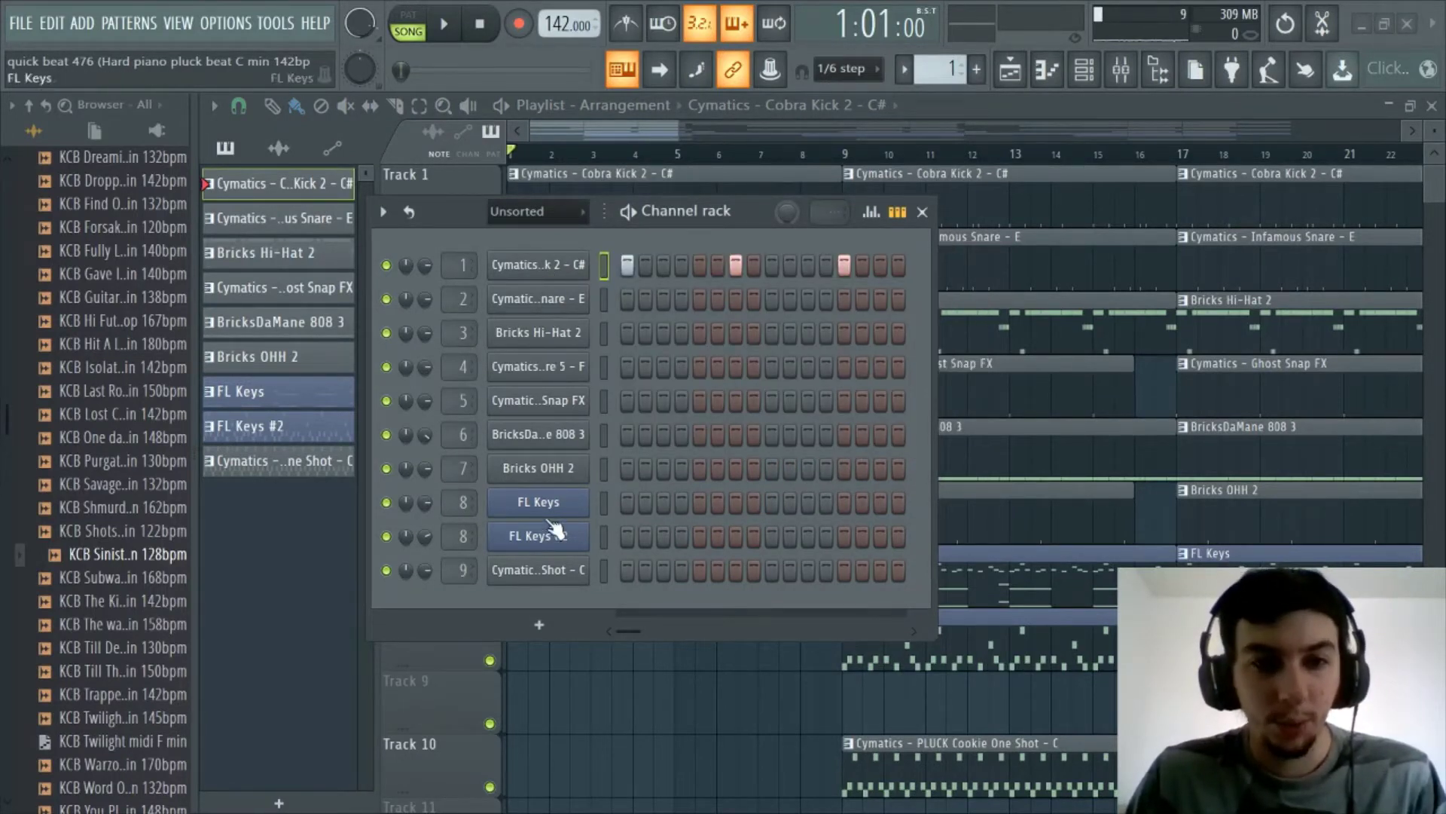
right_click(529, 264)
mouse_move(631, 426)
click(649, 303)
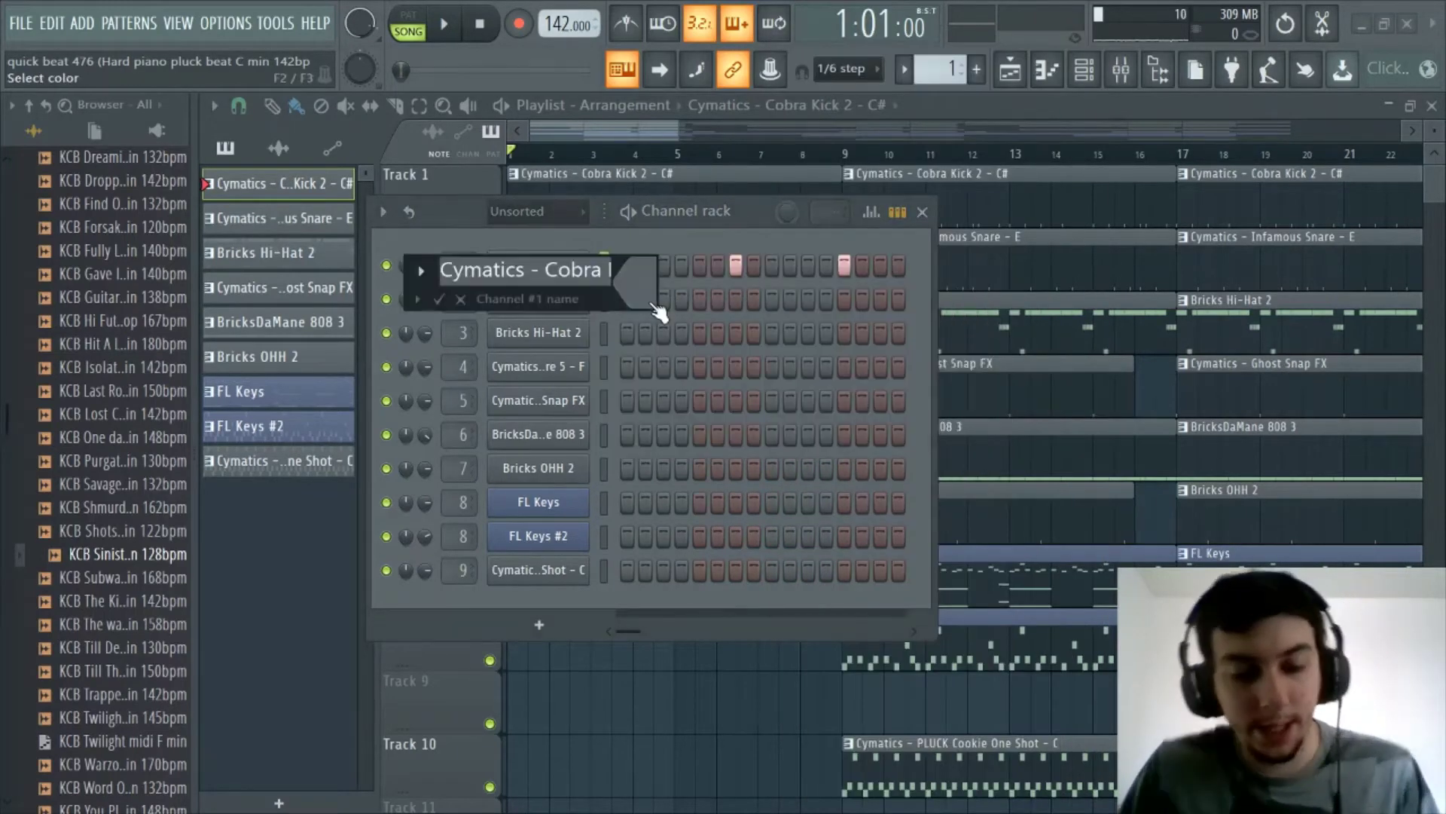
text(Kick)
key(Return)
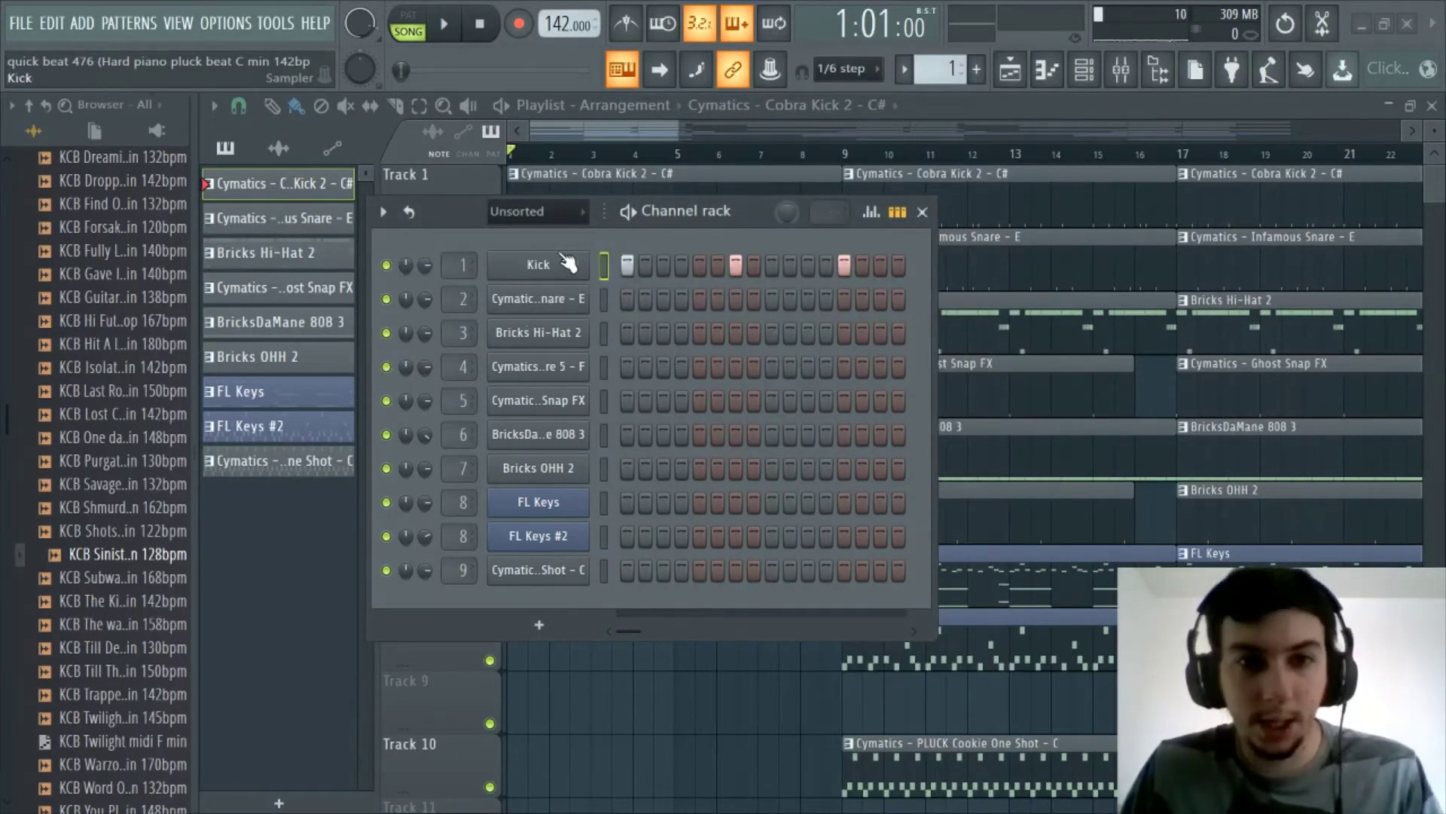
Rename the Cymatics Infamous Snare channel to "Snare" and the Cymatics Cobra Snare 5 channel to "Snare 2".
right_click(553, 301)
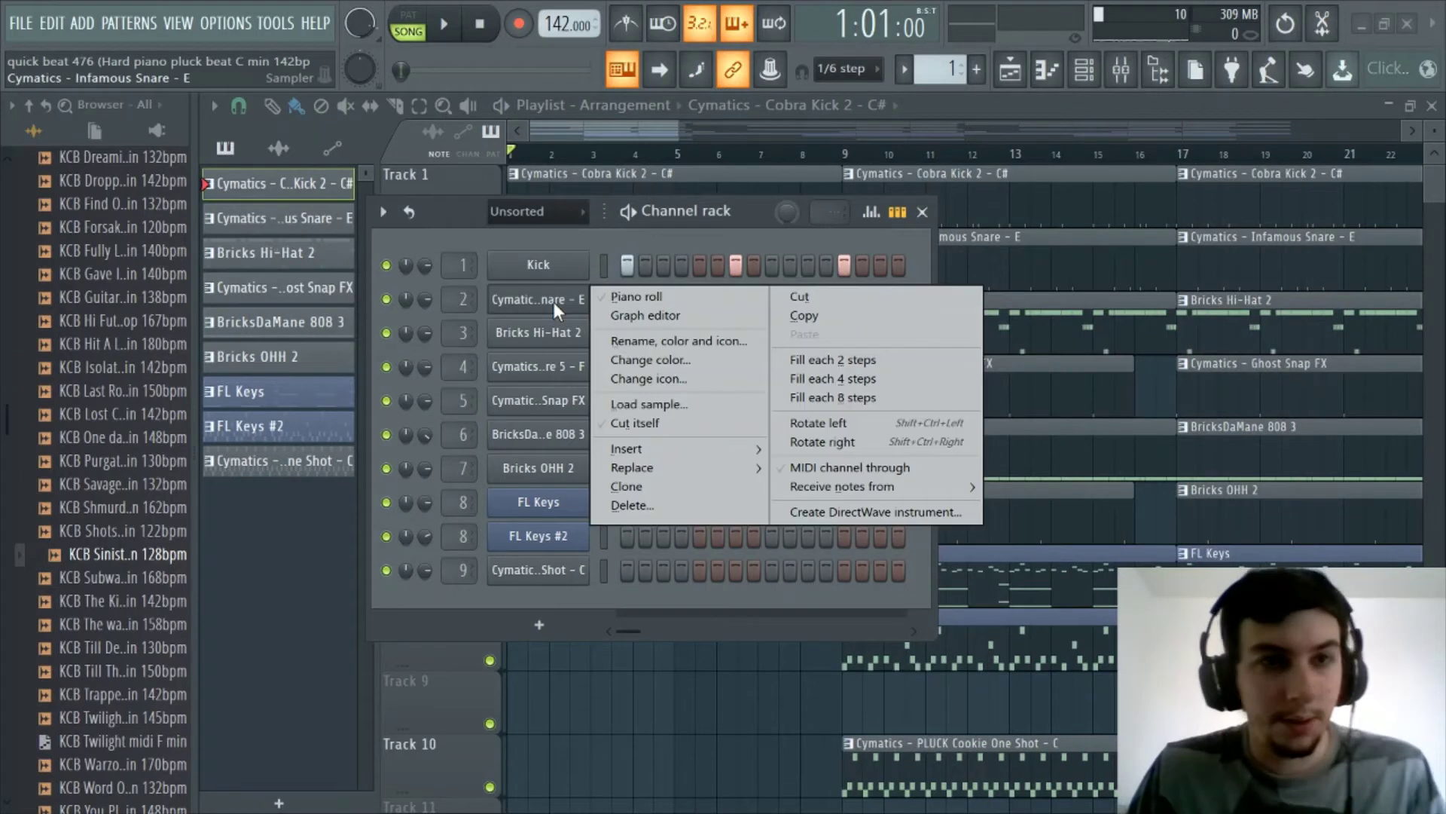
click(682, 342)
text(Sna)
key(Return)
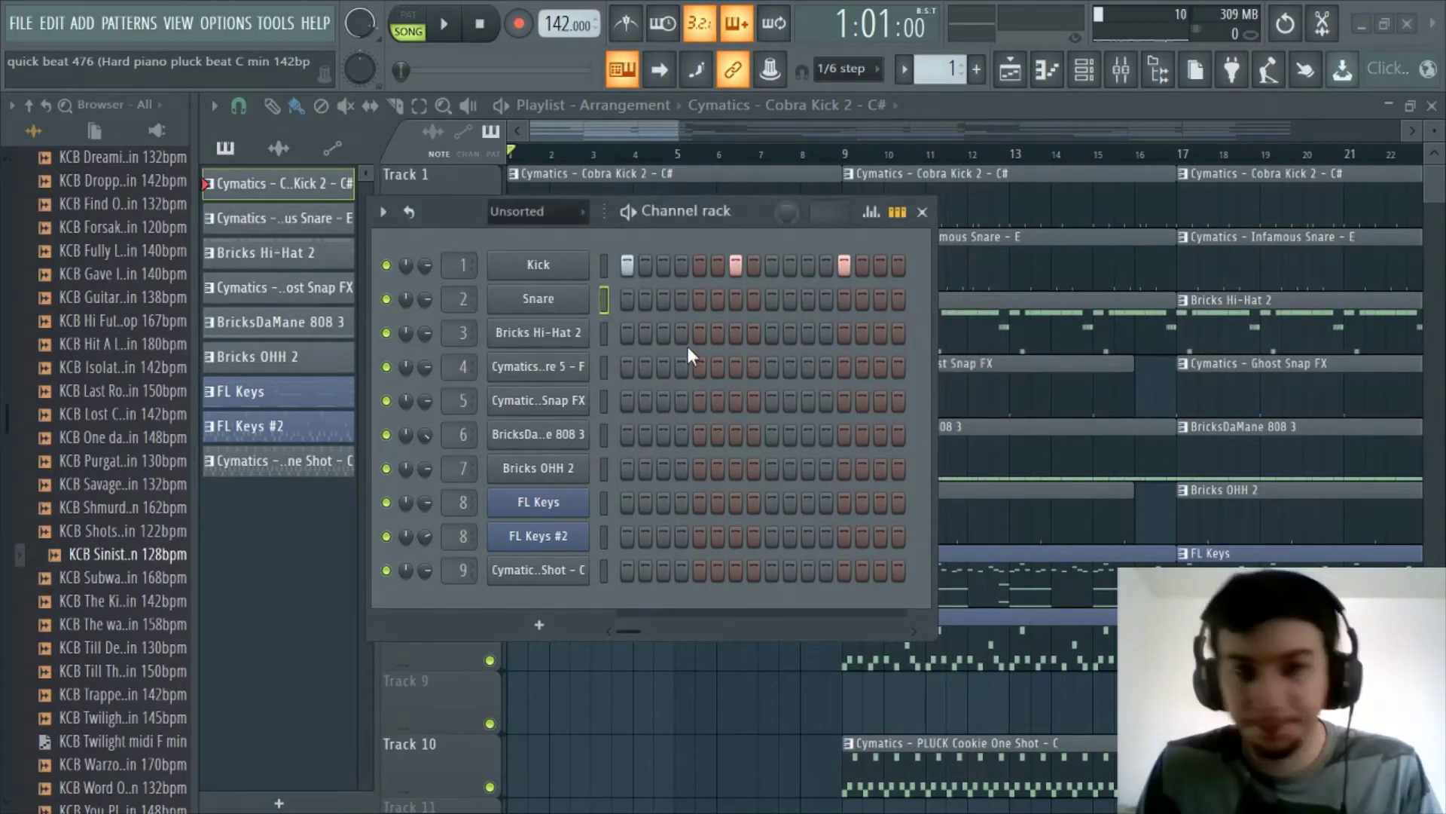
right_click(559, 367)
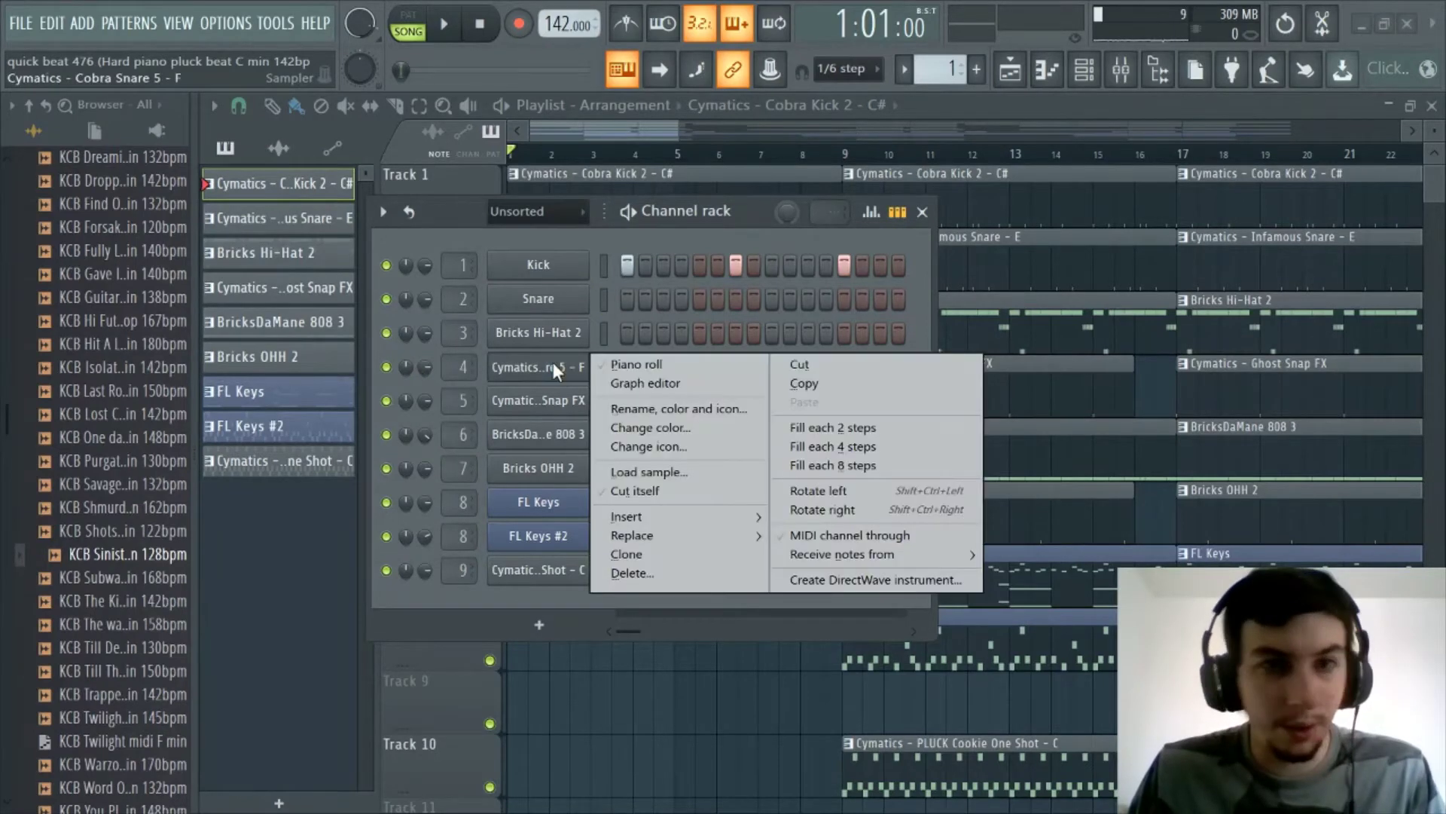
click(664, 408)
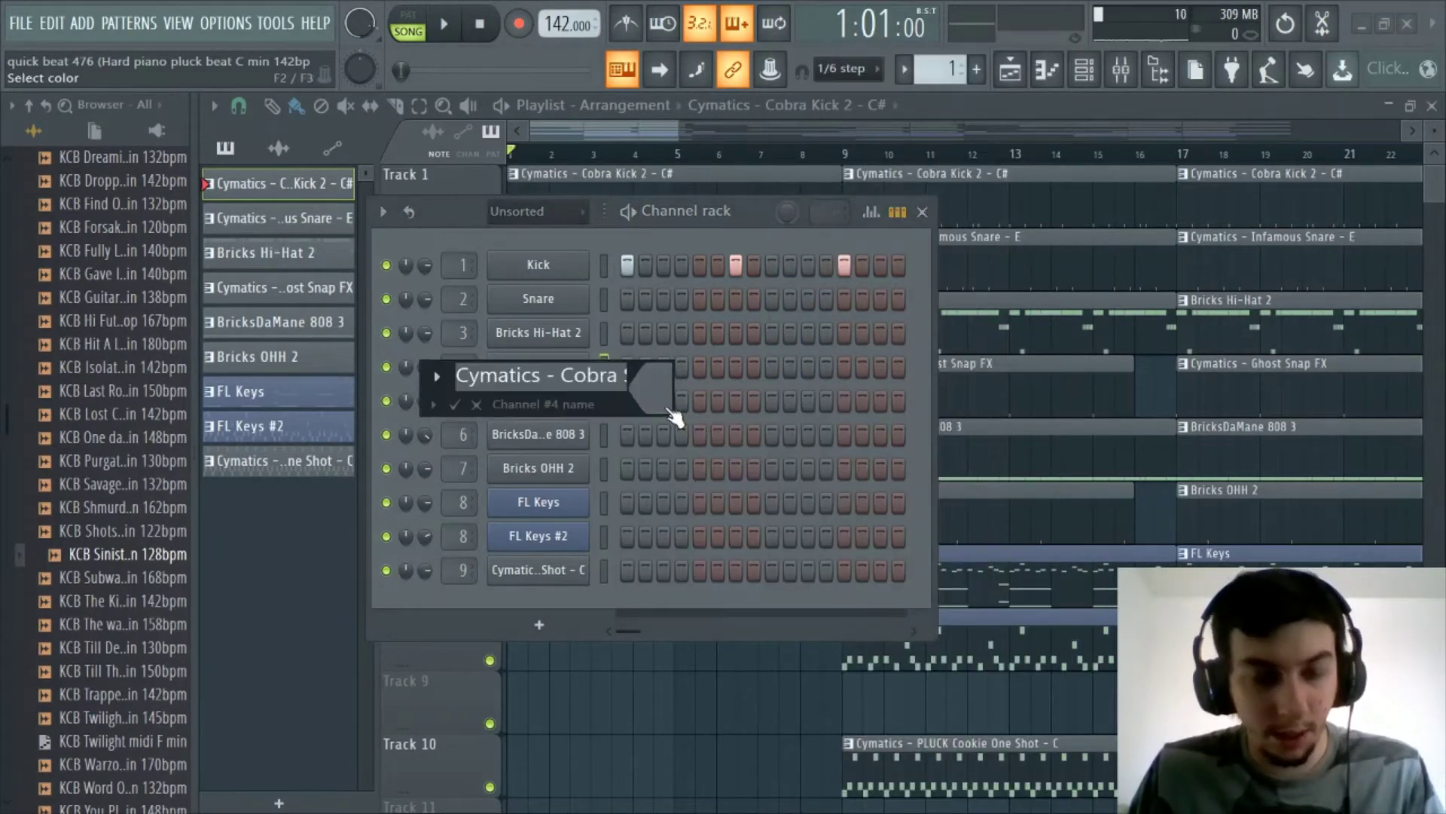
text(Snare 2)
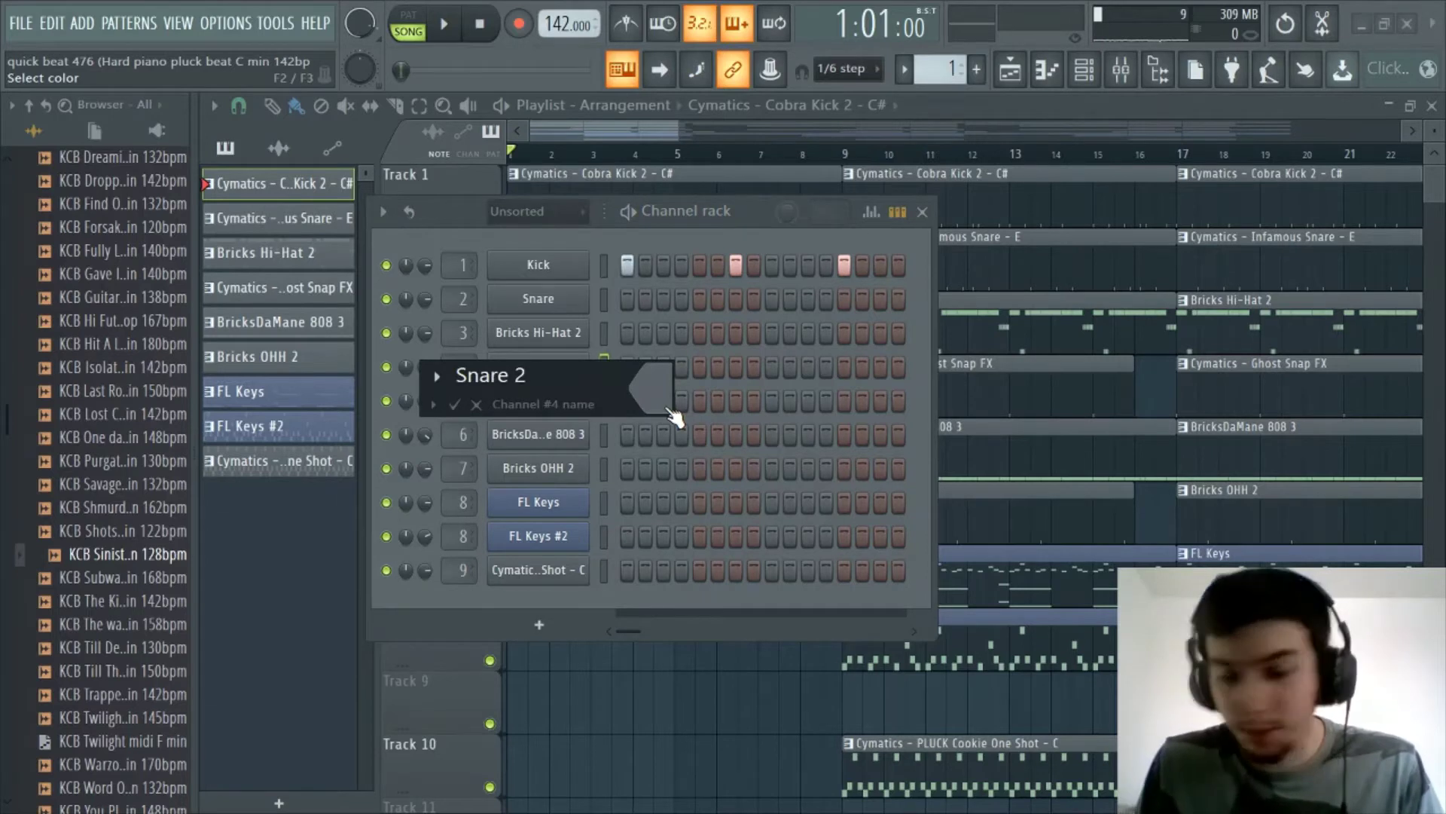
key(Return)
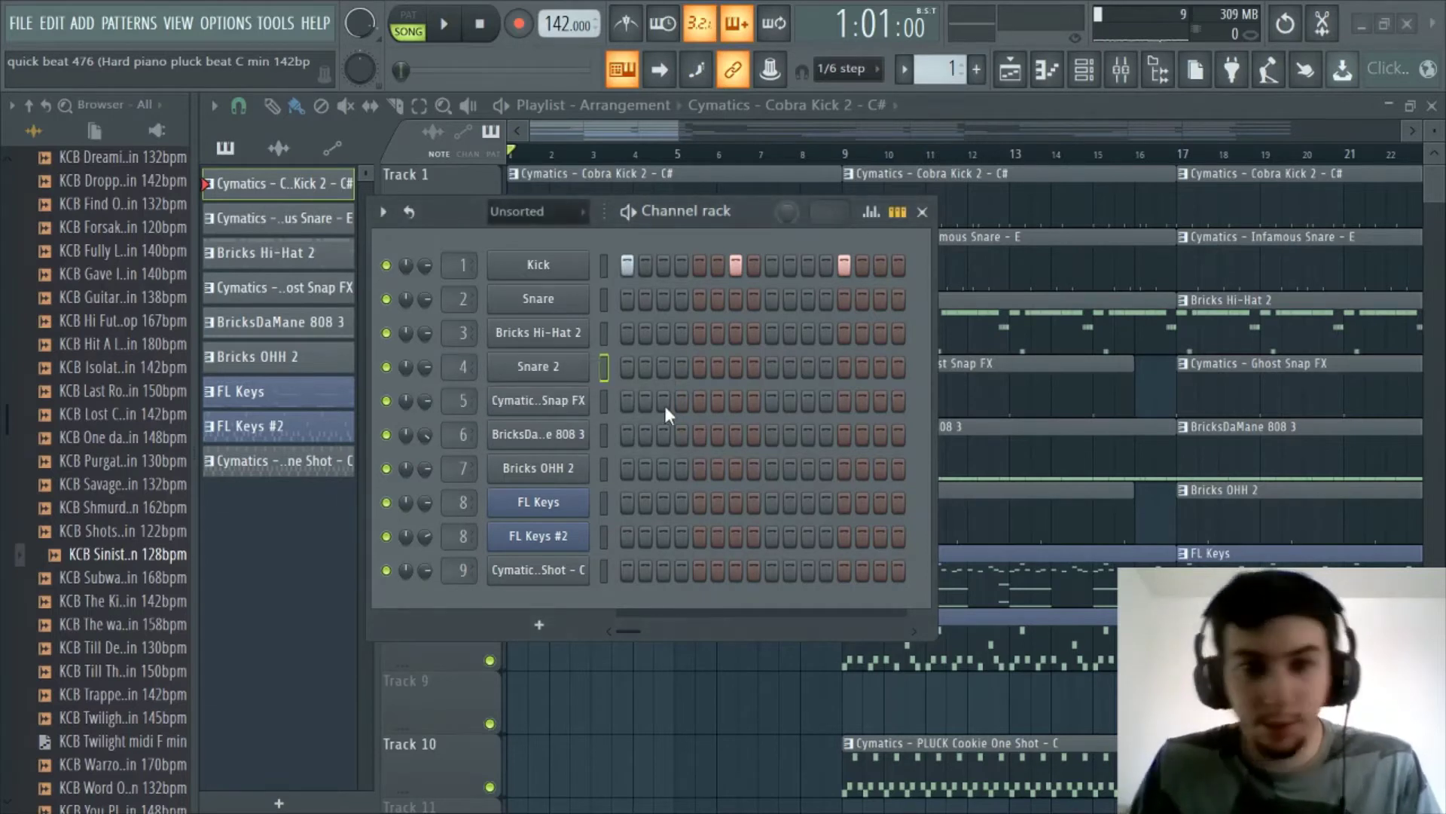
Rename the Cymatics Ghost Snap FX channel to "Fx" and the BricksDaMane 808 3 channel to "808".
right_click(543, 401)
click(646, 444)
text(F)
key(Return)
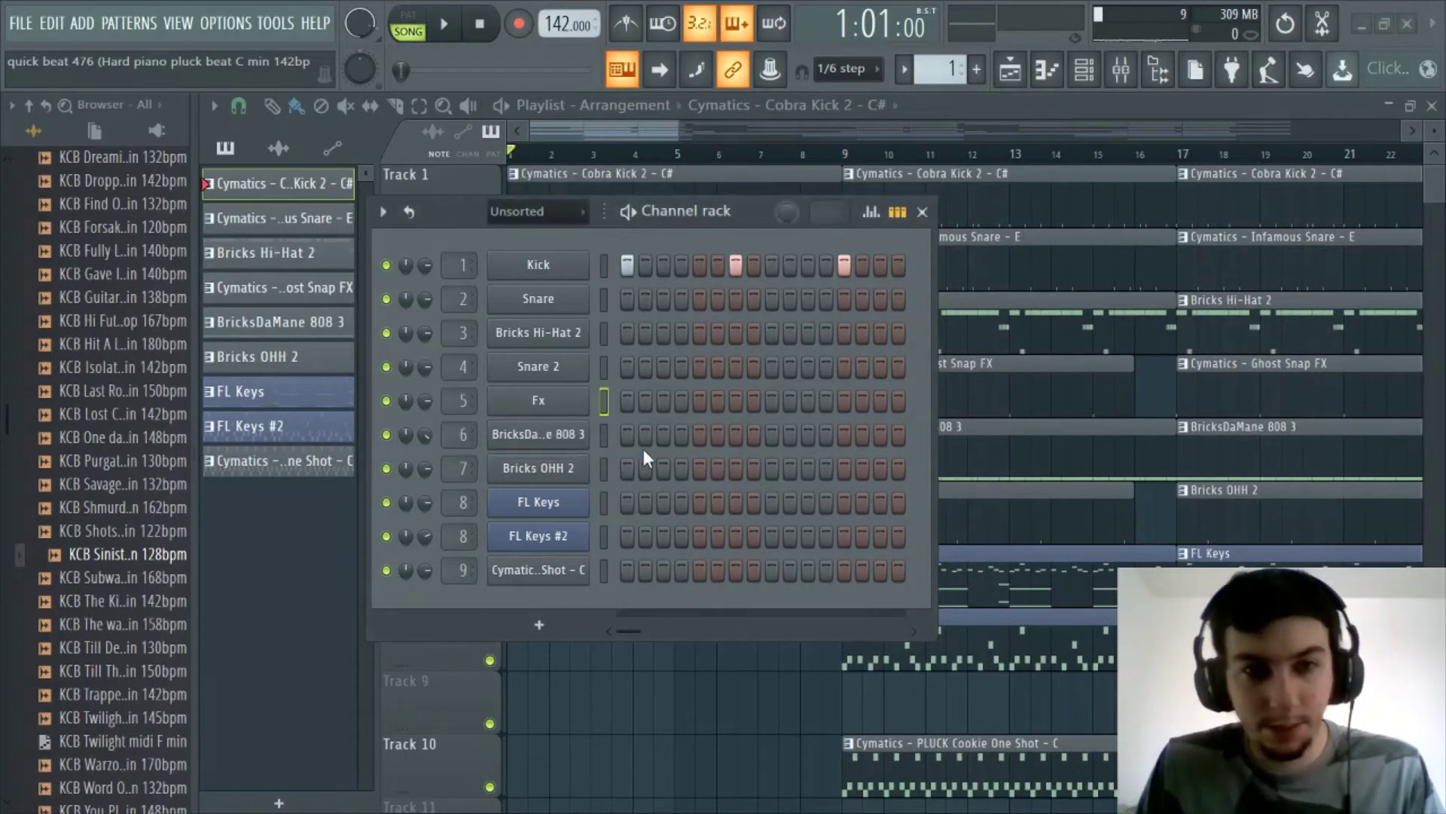
right_click(586, 431)
click(673, 476)
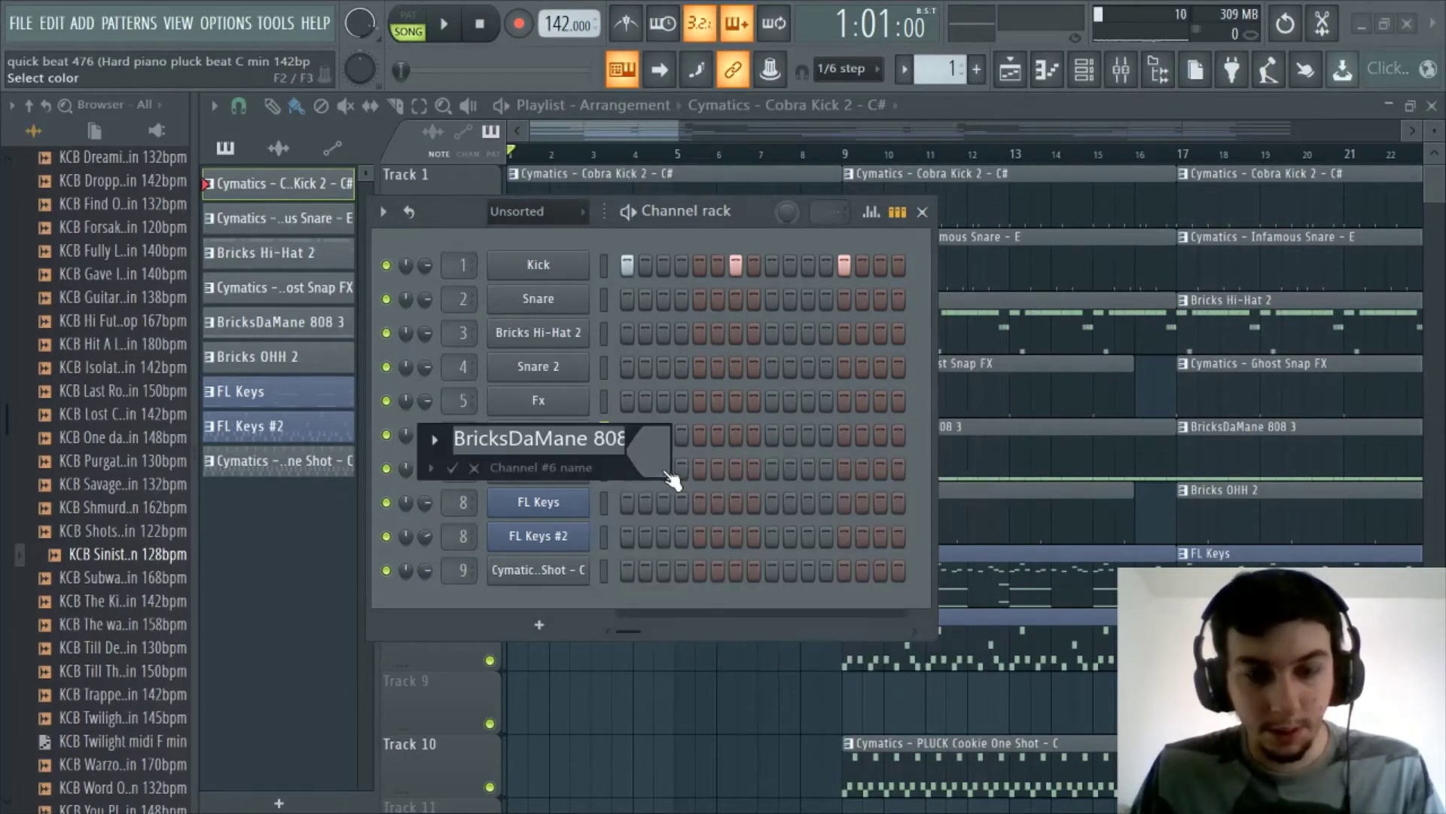
text(808)
key(Return)
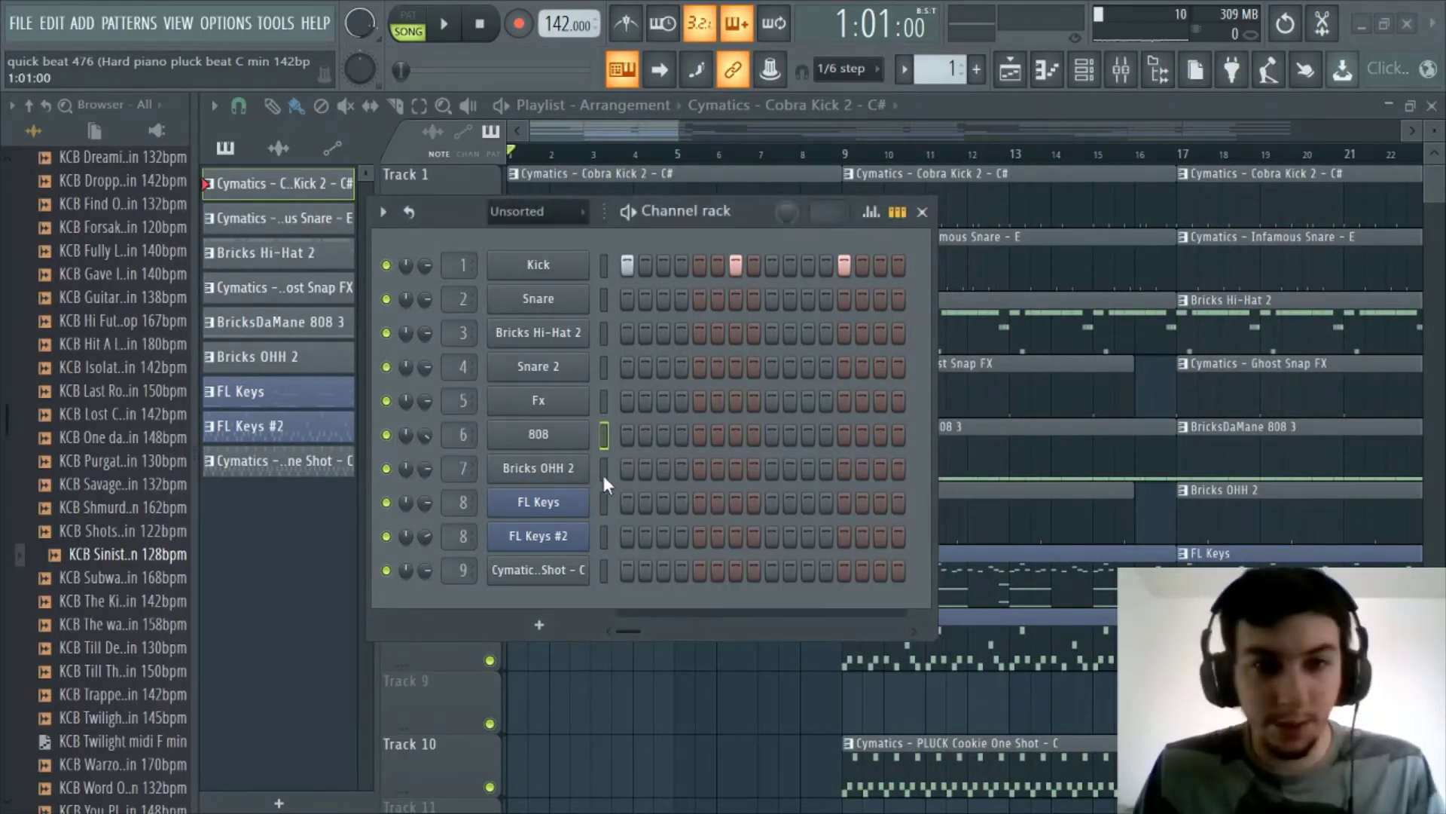
Rename the Cymatics PLUCK Cookie One Shot channel to "Pluck".
right_click(546, 574)
click(648, 619)
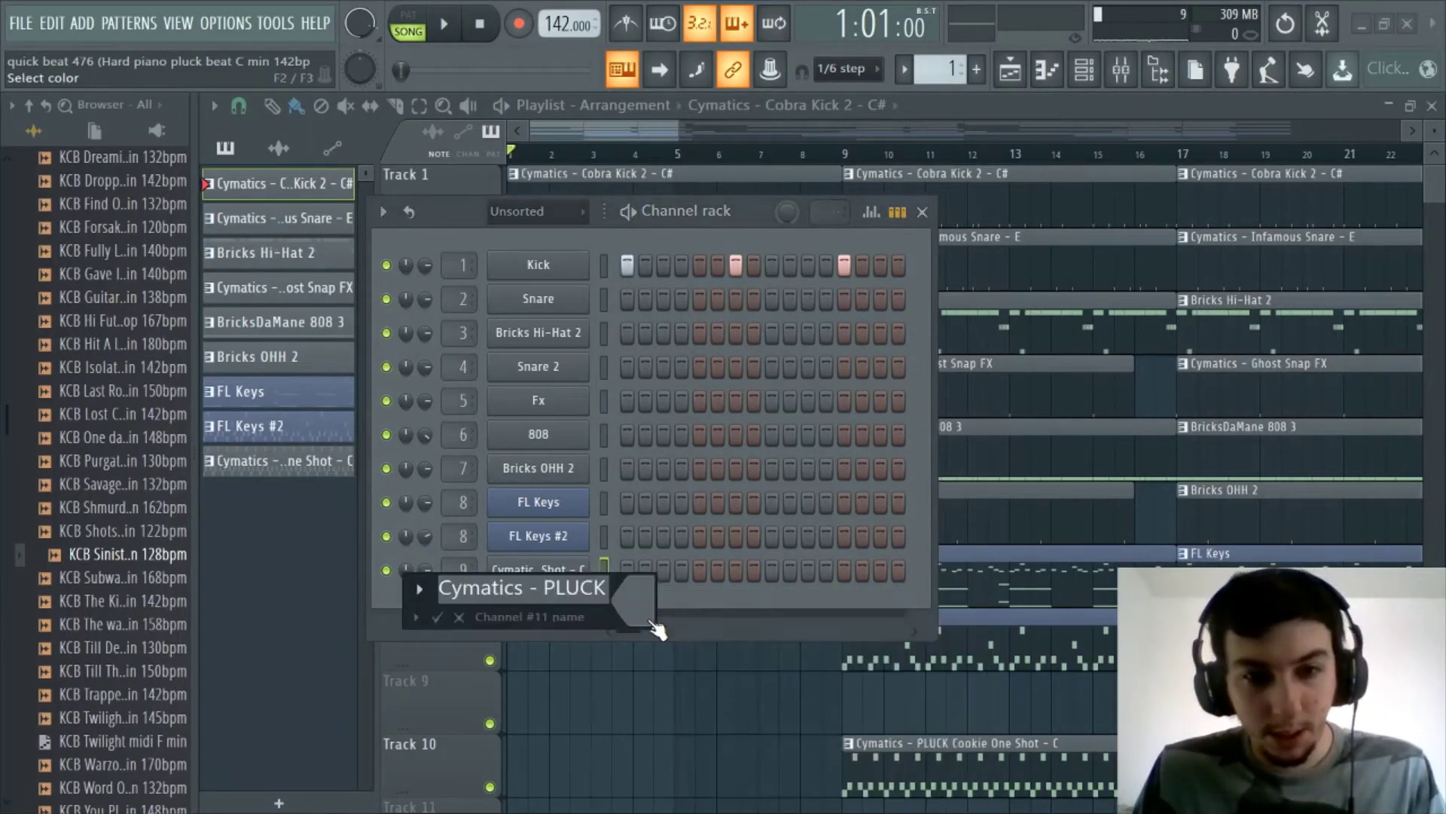
text(Pluck)
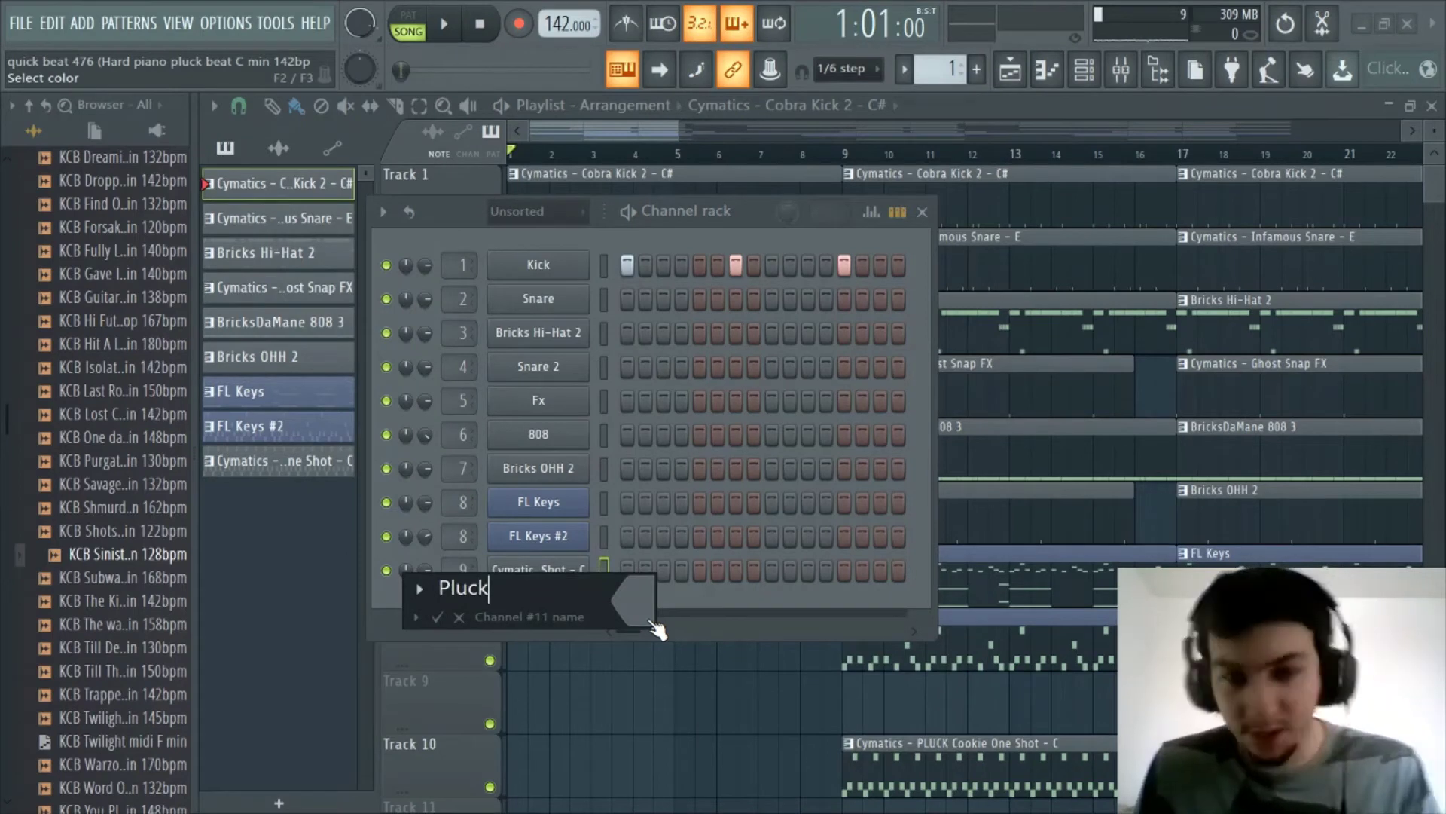
key(Return)
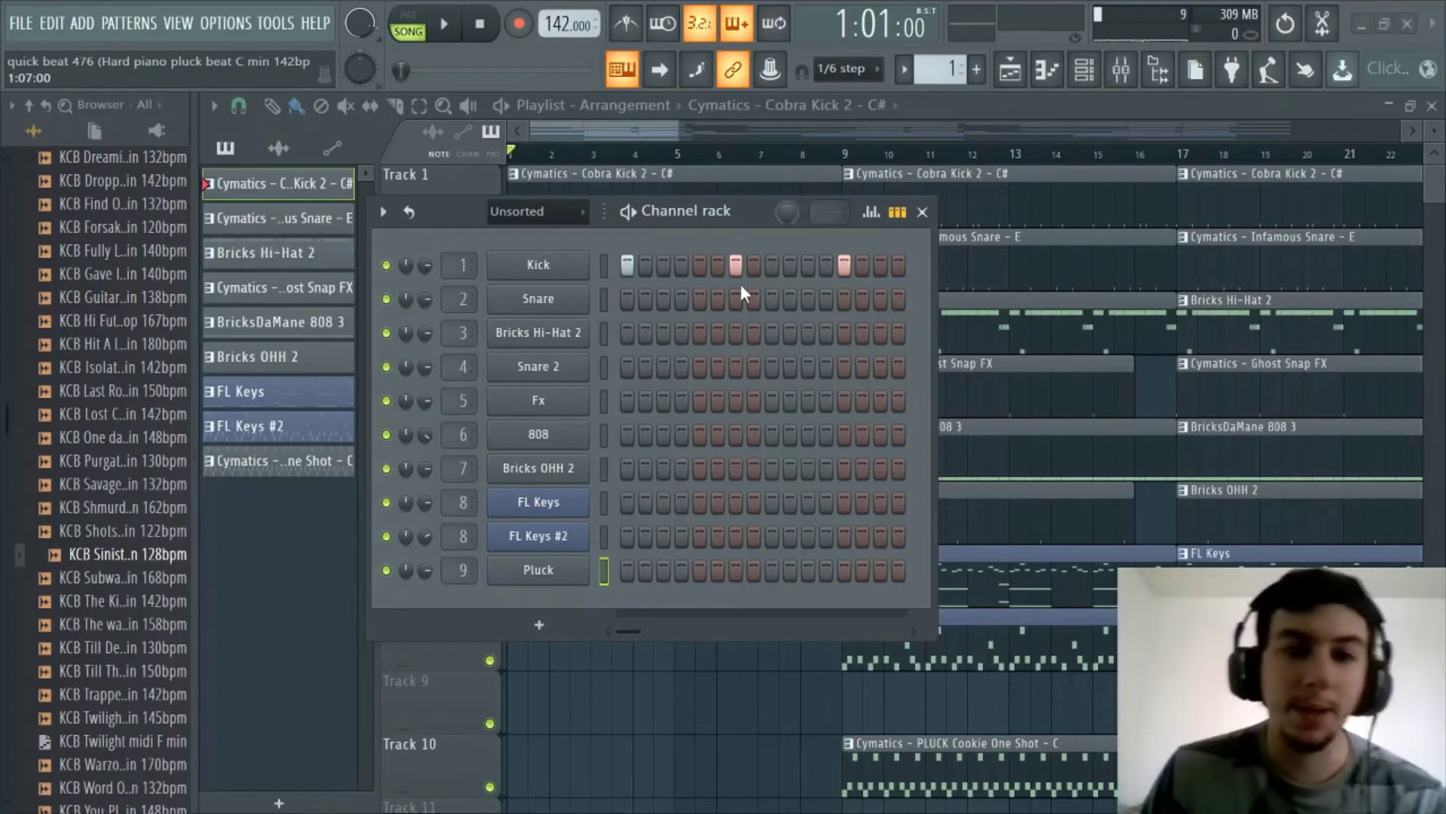
Select all channels in the channel rack and route them to consecutive mixer tracks starting from Insert 1.
drag(717, 214, 725, 207)
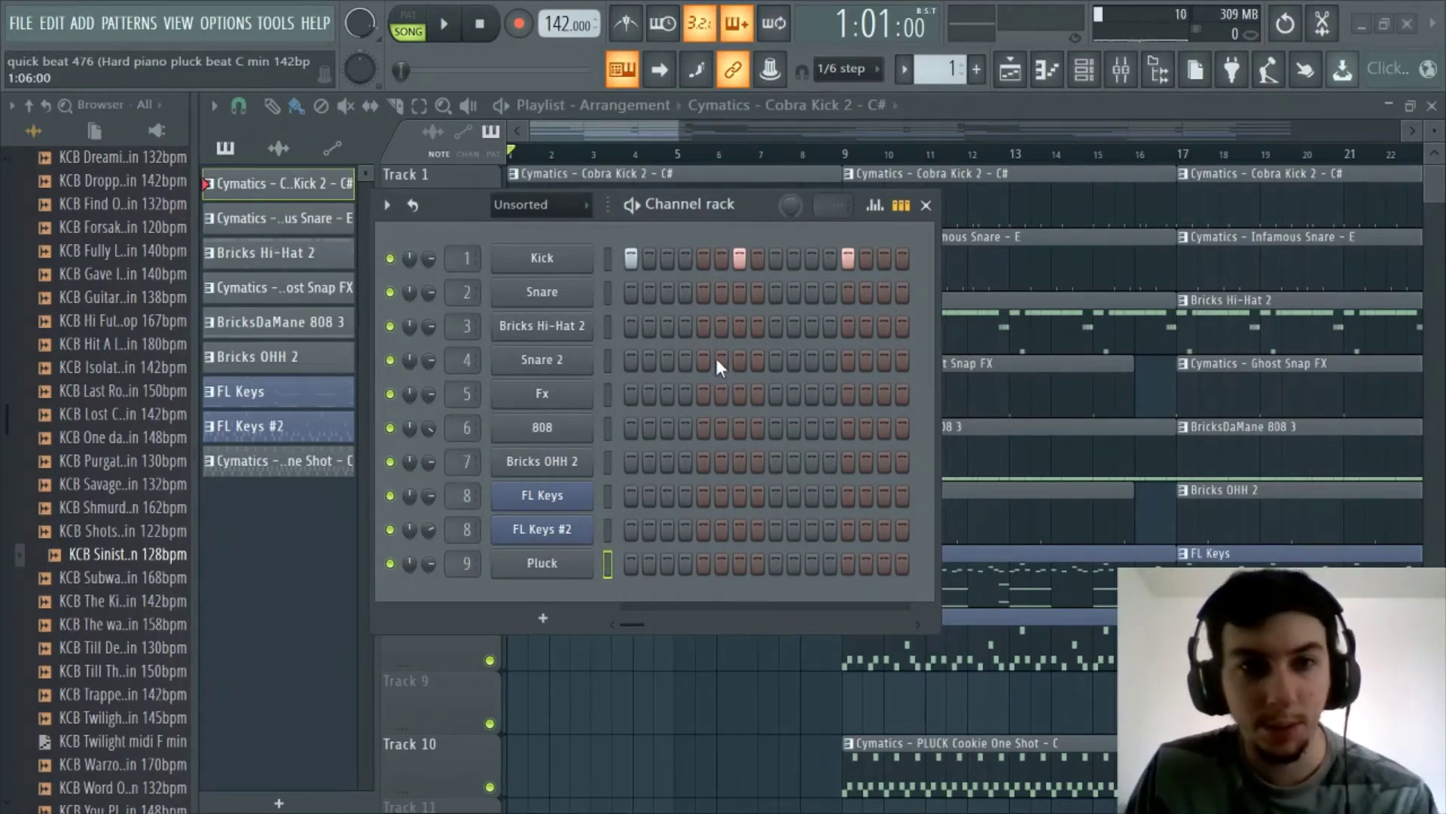
click(607, 259)
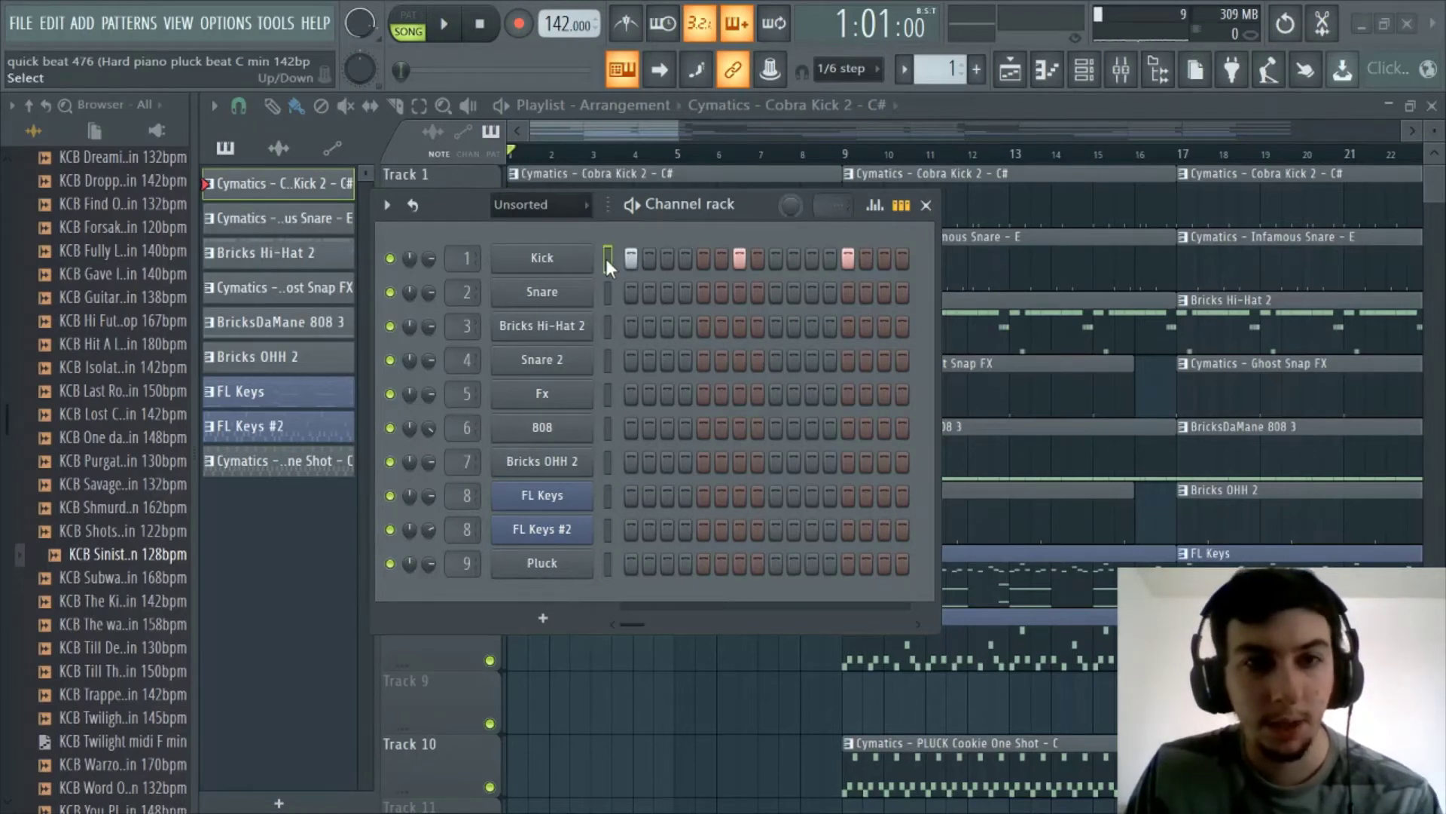
key(ctrl+a)
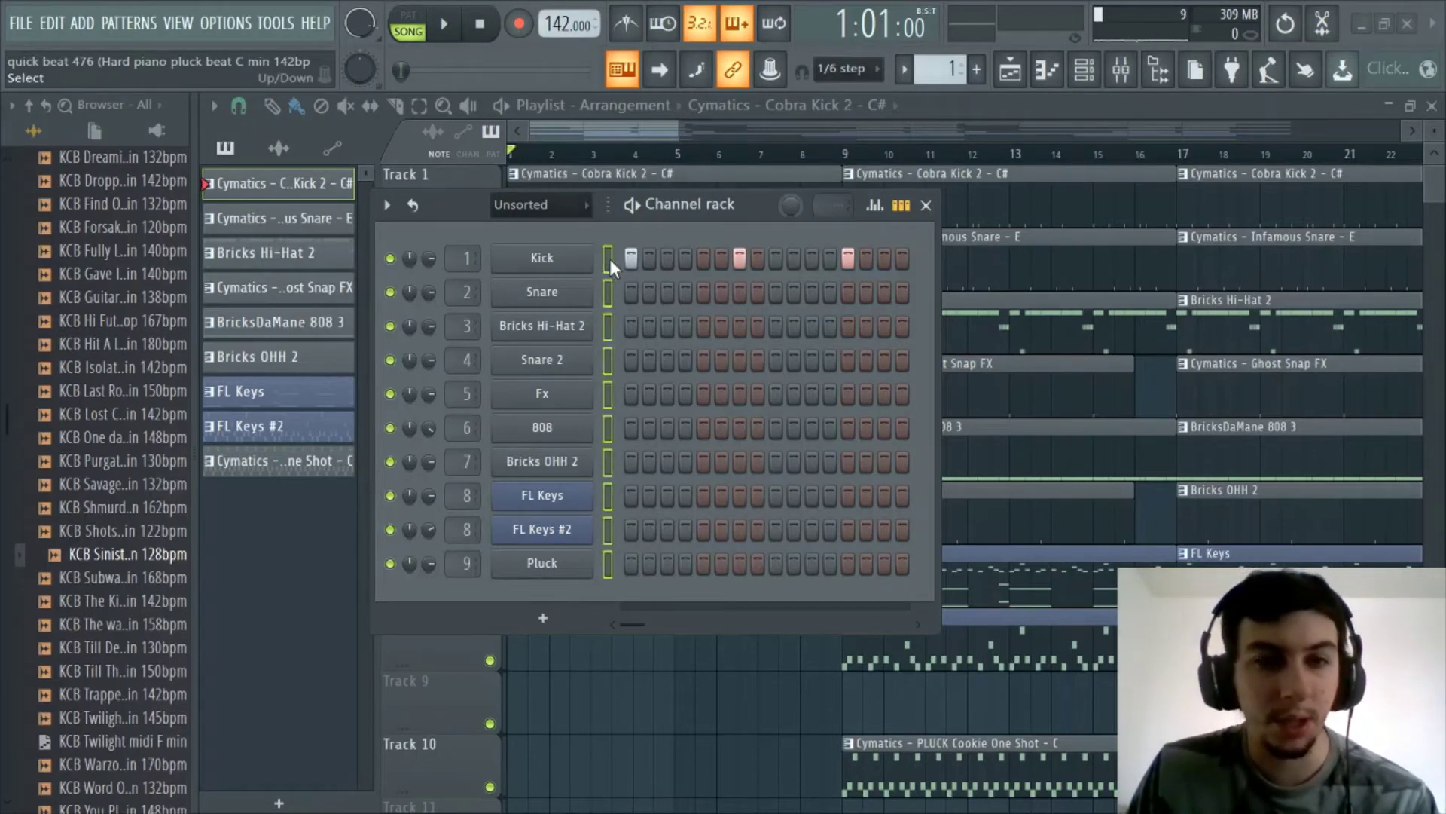
click(1122, 70)
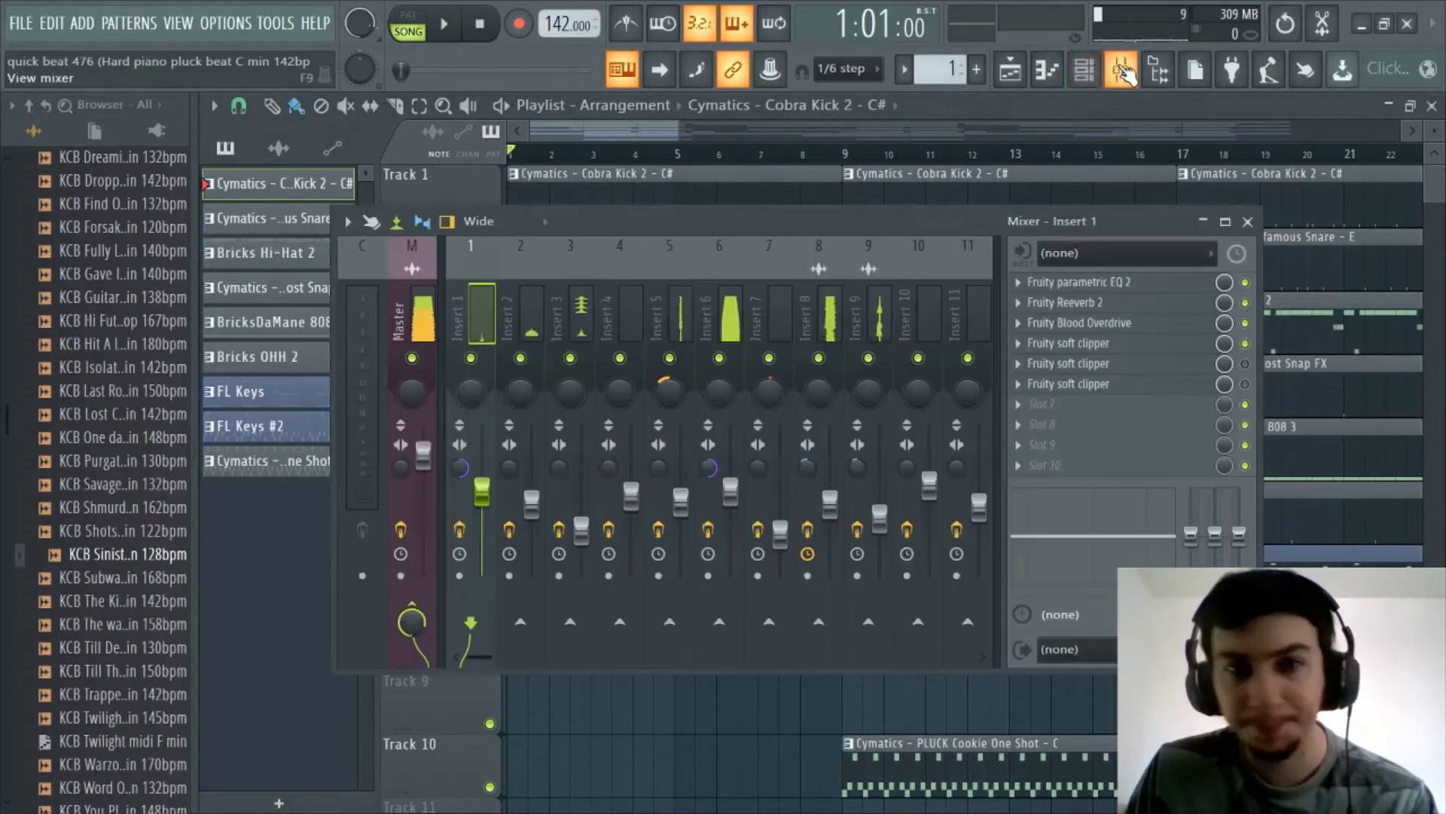
right_click(480, 310)
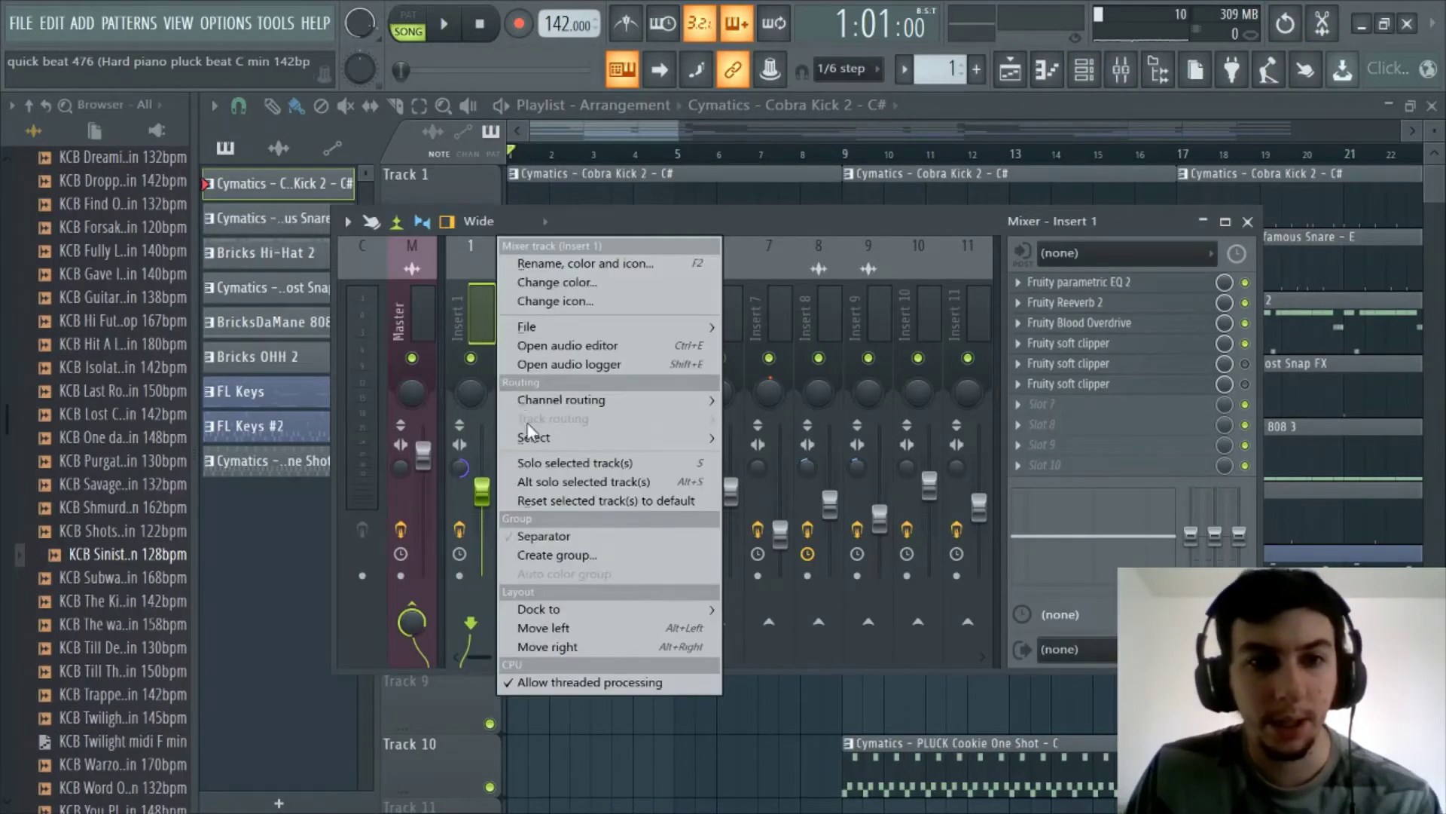
mouse_move(535, 403)
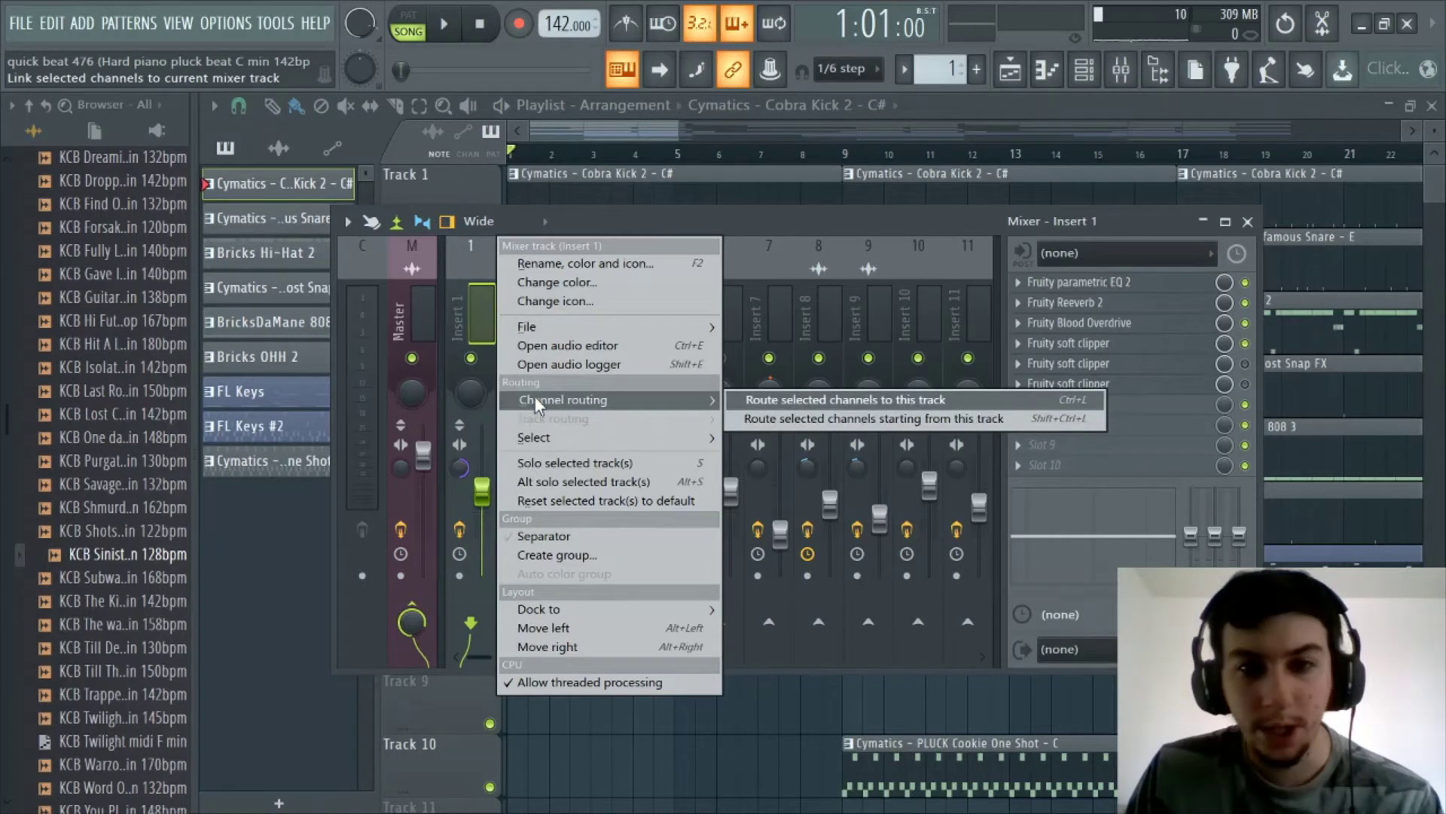
click(812, 419)
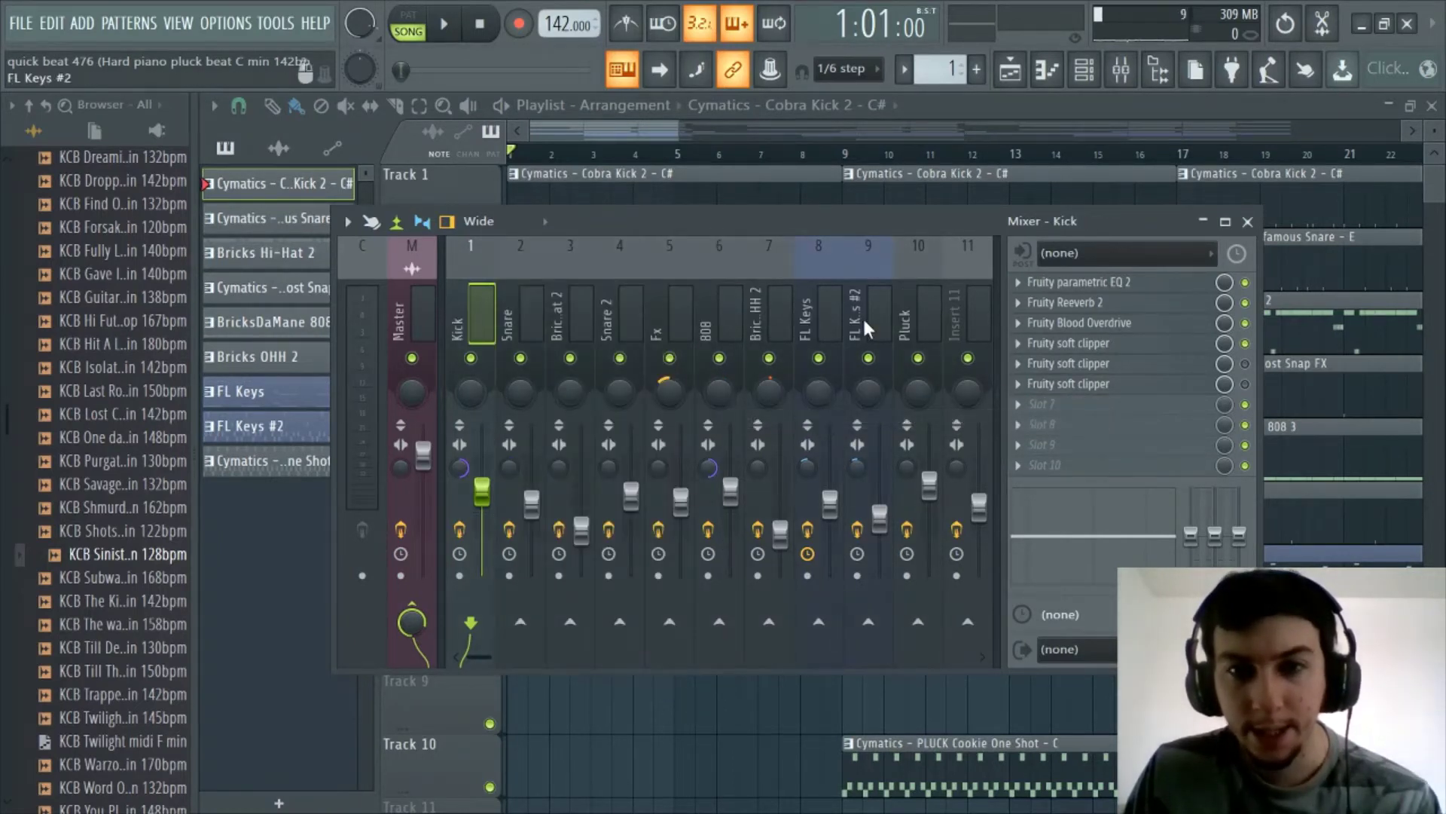
Examine the mixer tracks from Kick through Pluck to check their channel names and effect slots.
click(821, 315)
scroll(874, 314, right, 3)
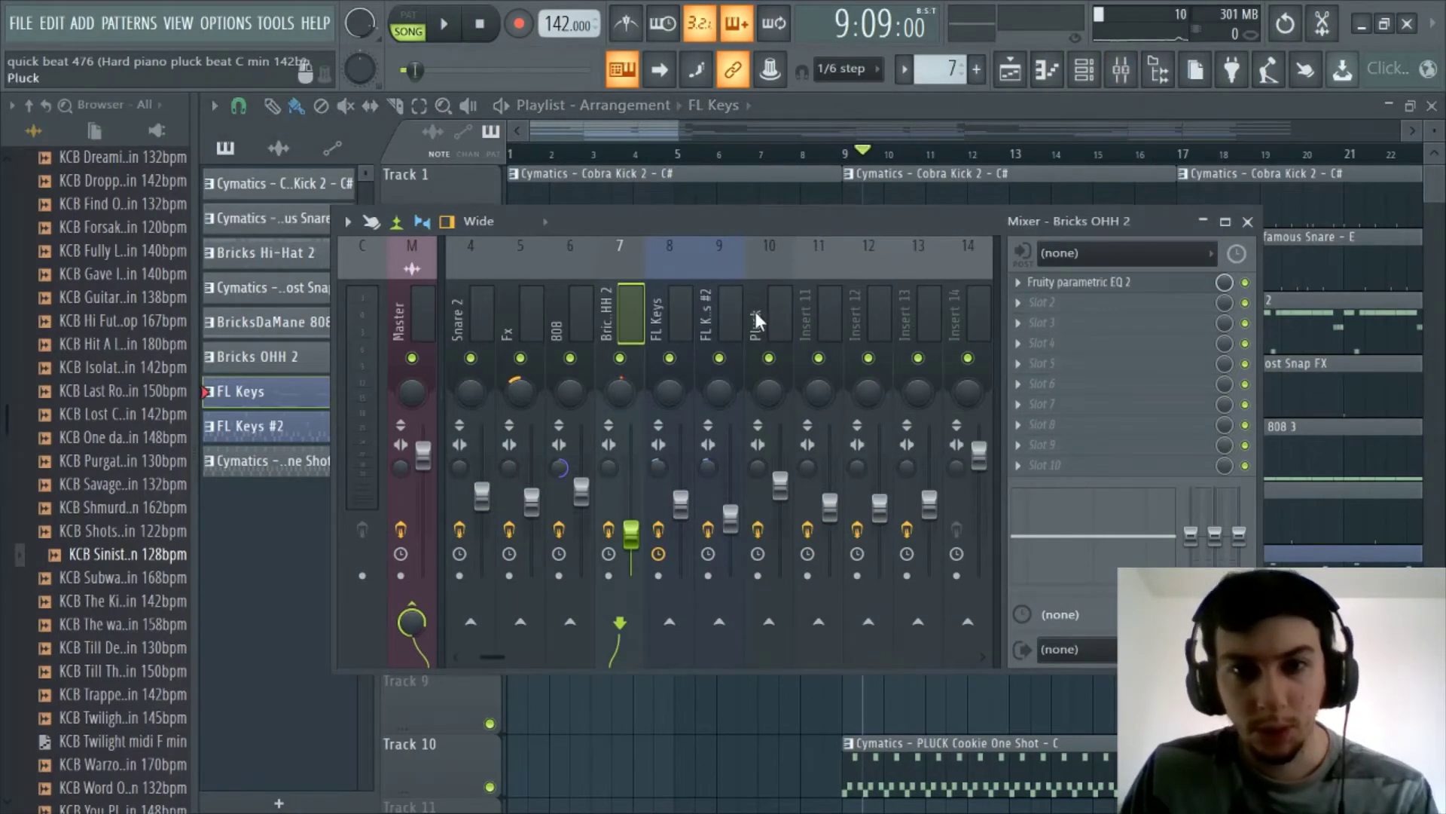
key(Left)
key(Left)
key(Left)
key(Left)
key(Left)
key(Left)
key(Left)
key(Left)
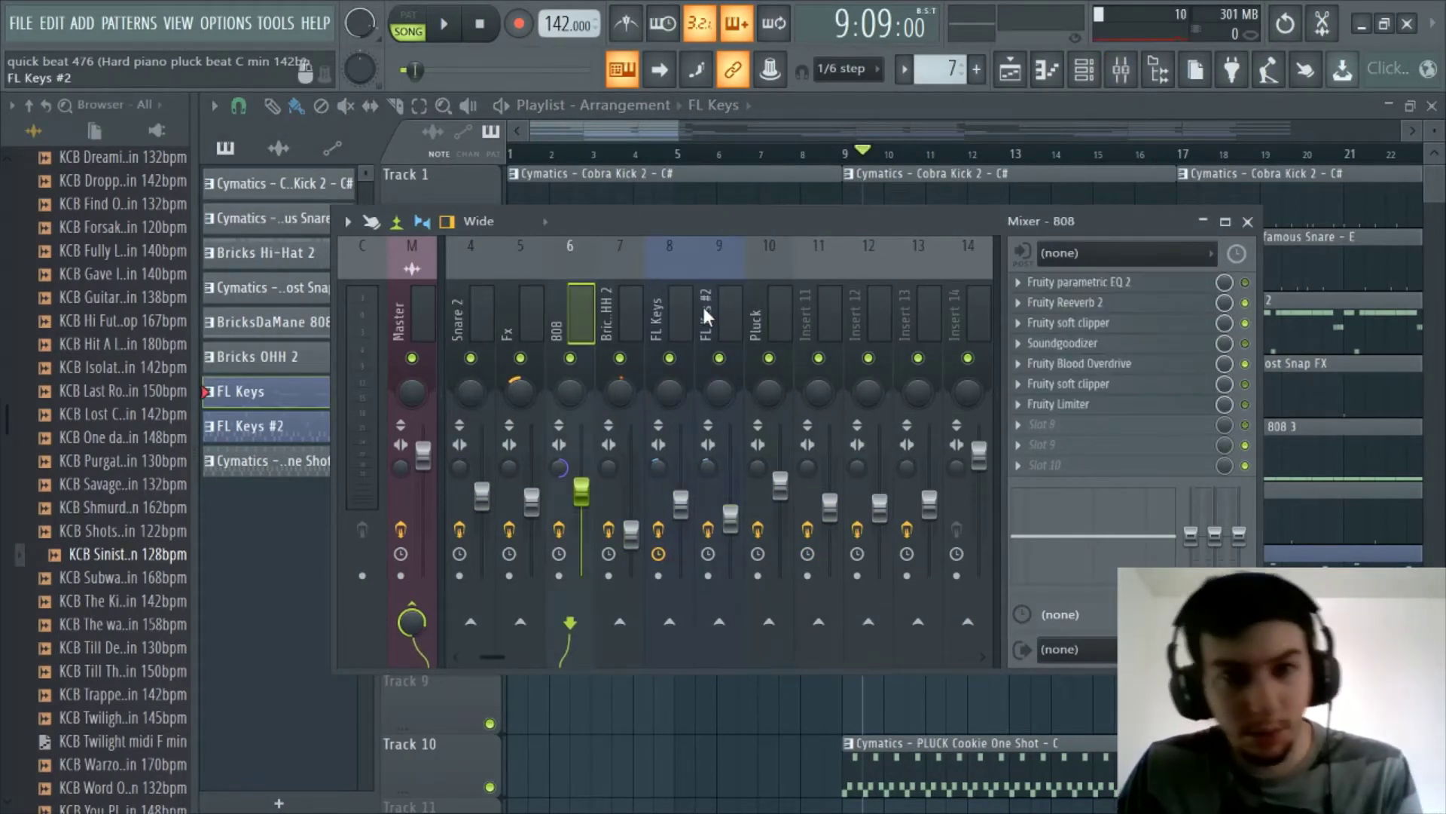
key(Left)
click(931, 320)
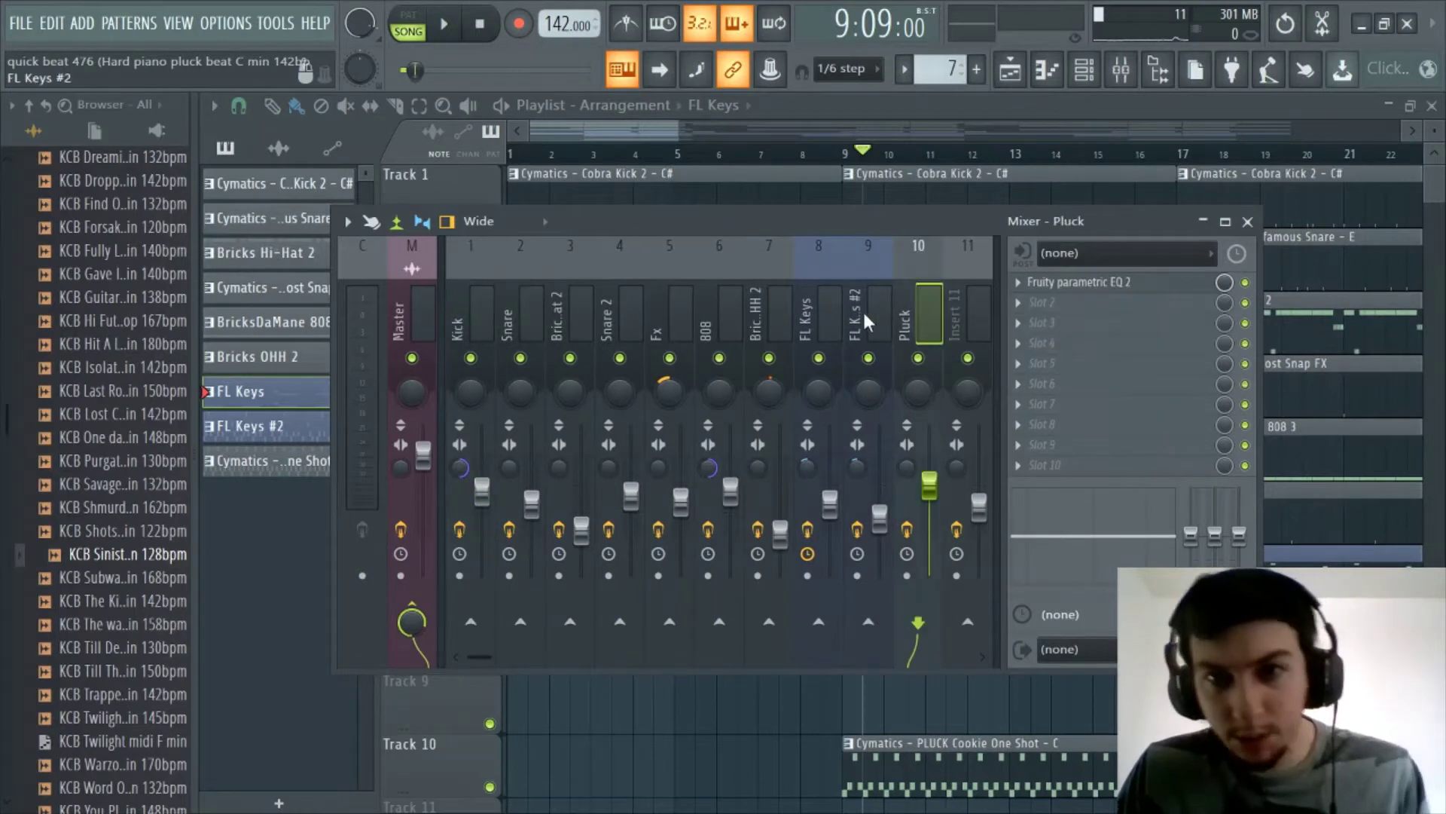
click(874, 315)
key(Left)
key(Left)
key(Left)
key(Left)
click(768, 316)
click(631, 308)
click(562, 290)
click(501, 305)
key(Left)
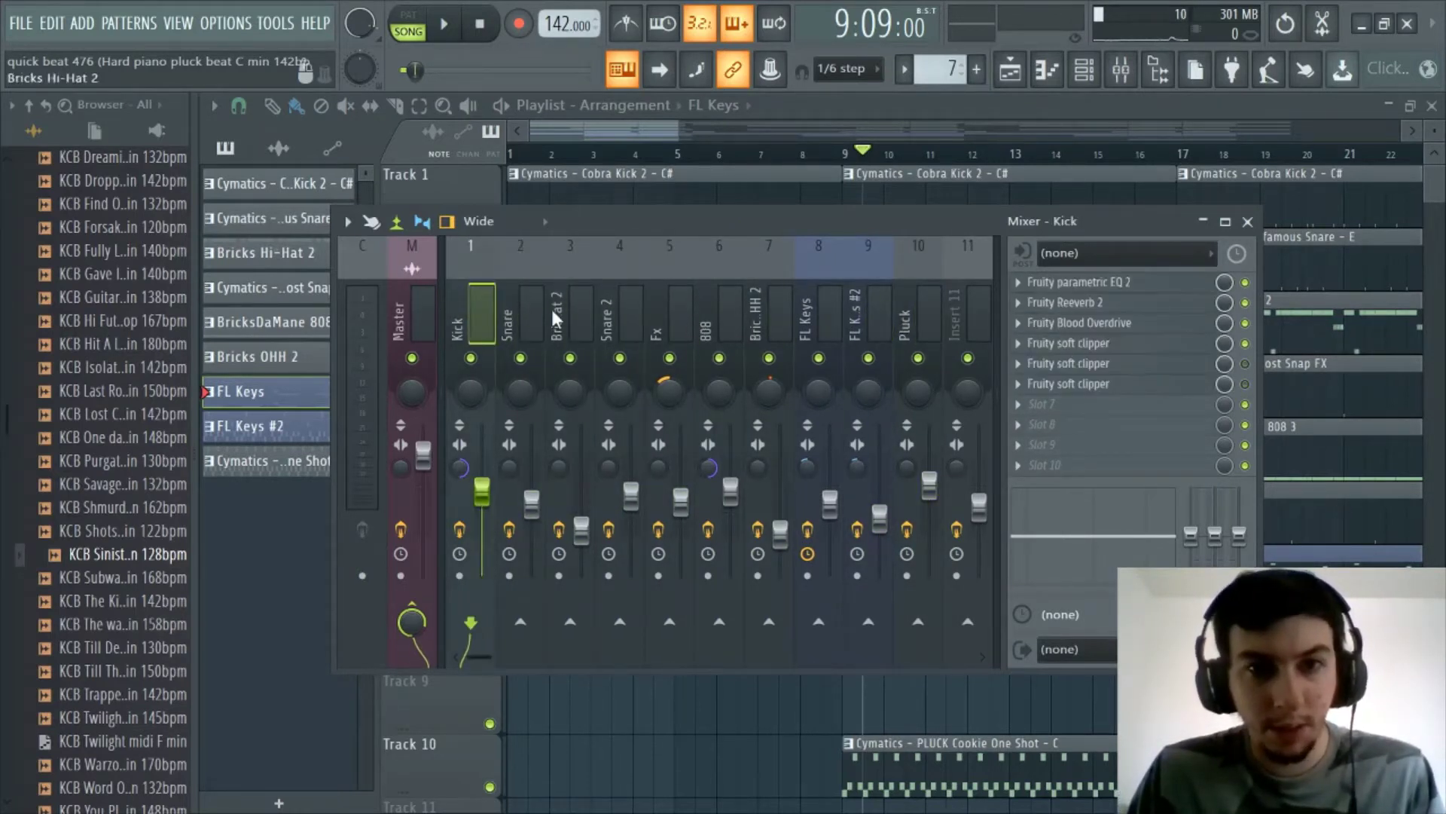
click(726, 321)
click(476, 299)
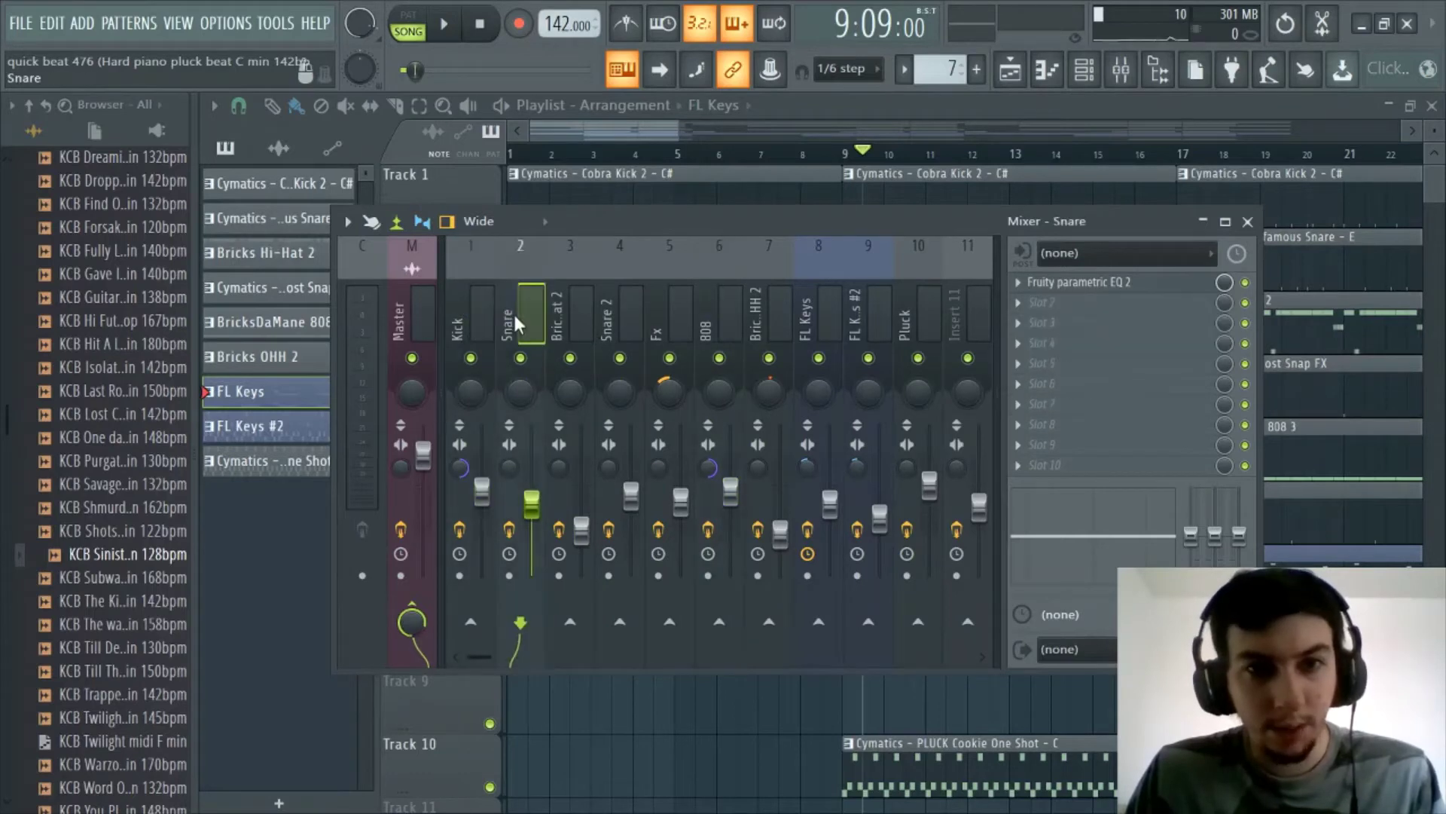
Close the mixer and start a wave file export into the Track Outs folder inside Beatstars Uploads on the Desktop.
click(1121, 69)
click(1089, 69)
click(1089, 69)
click(21, 22)
mouse_move(62, 201)
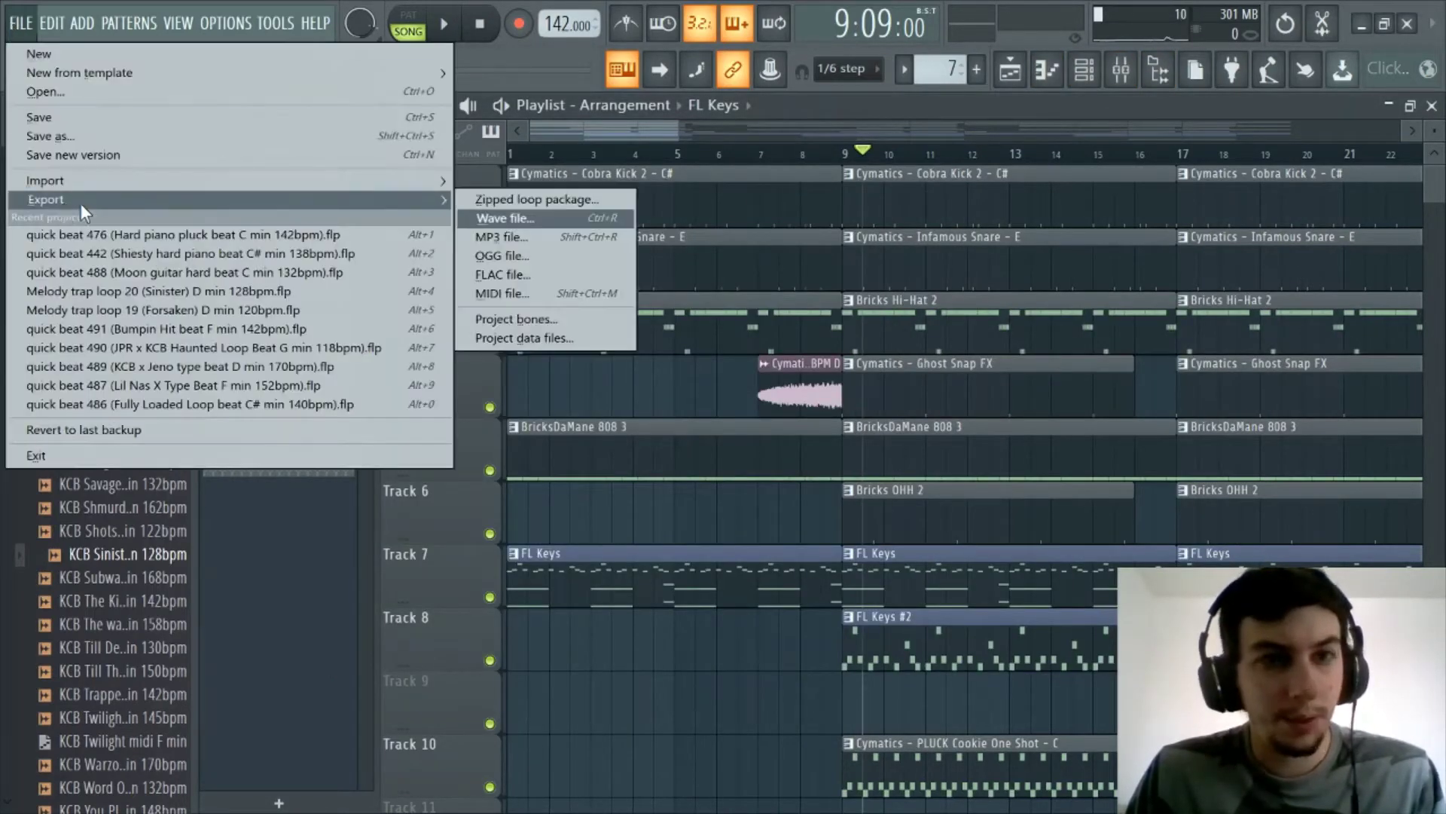
click(486, 219)
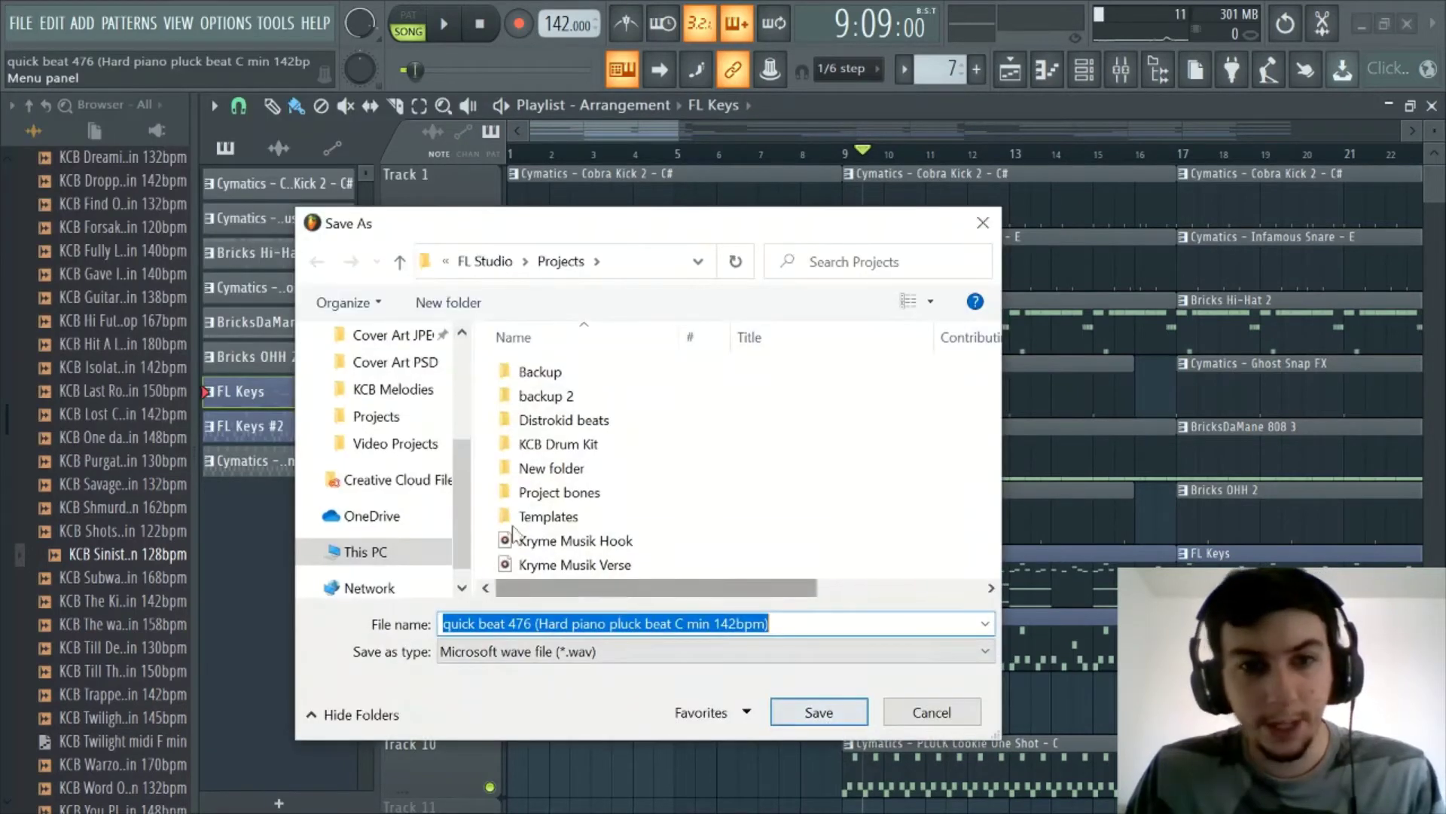
scroll(413, 462, up, 3)
click(379, 381)
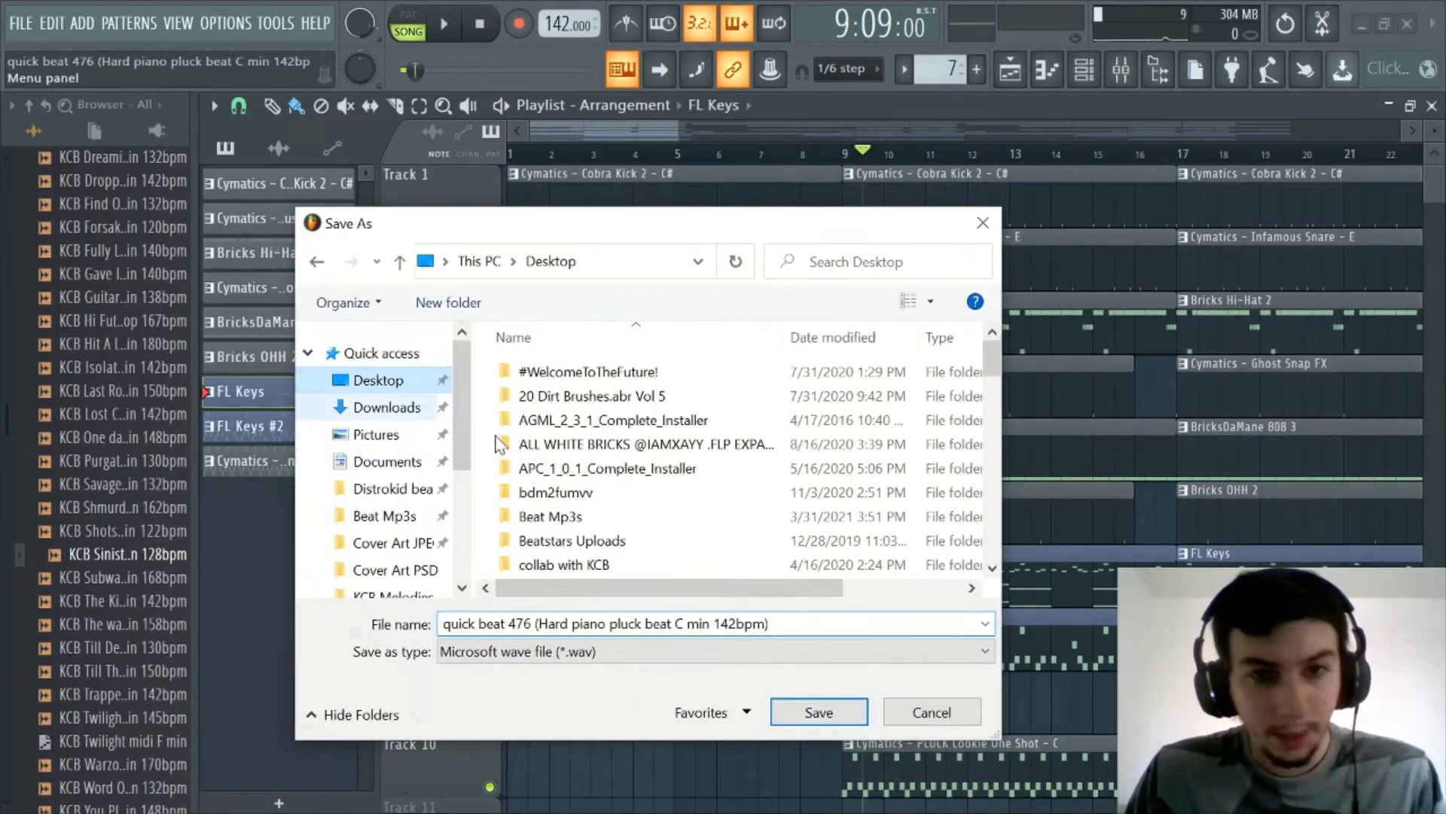
double_click(611, 537)
double_click(550, 396)
Name the export "KCB Trapped Out" and render it as WAV with Split mixer tracks enabled.
key(Tab)
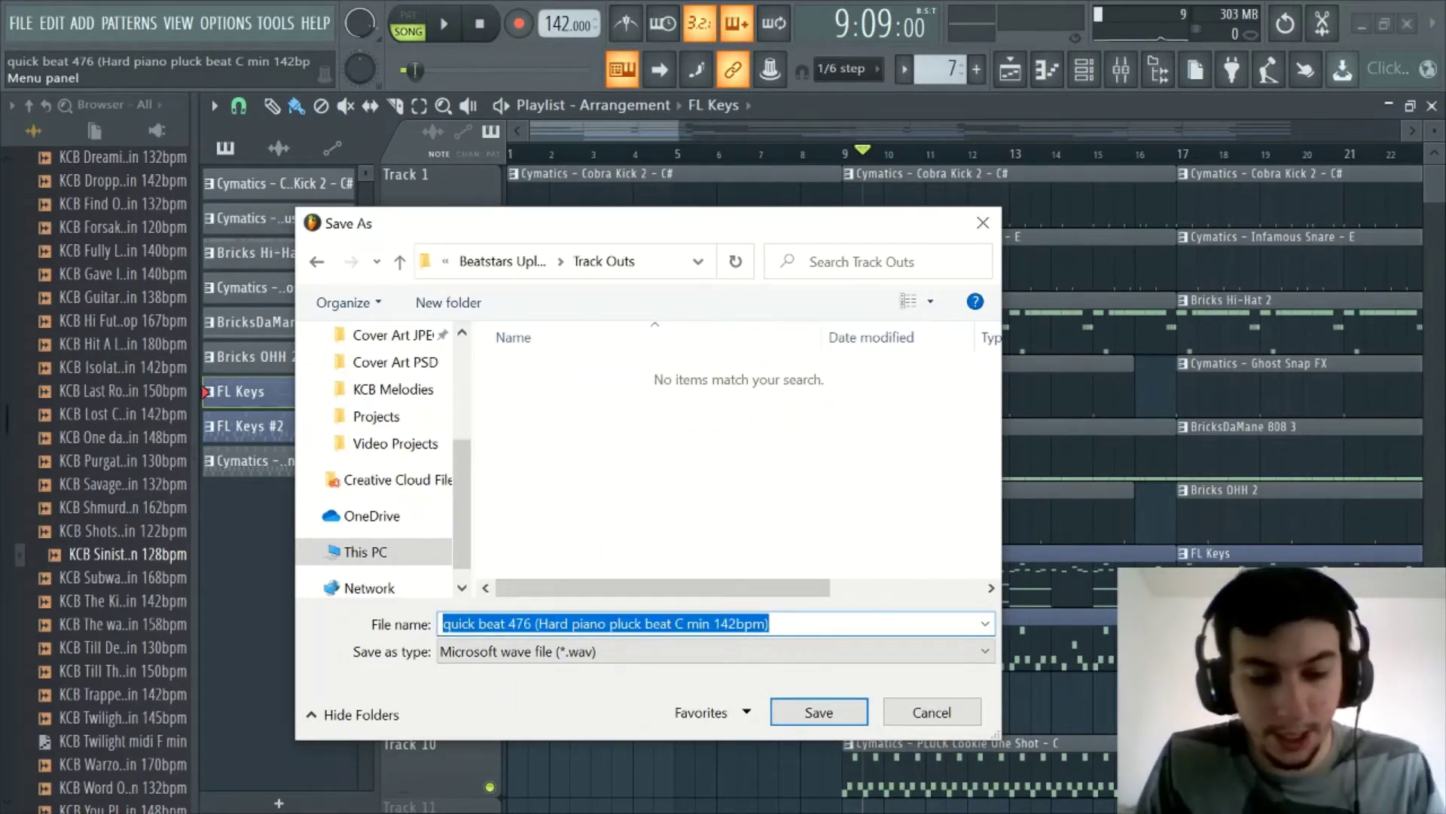
text(KCB)
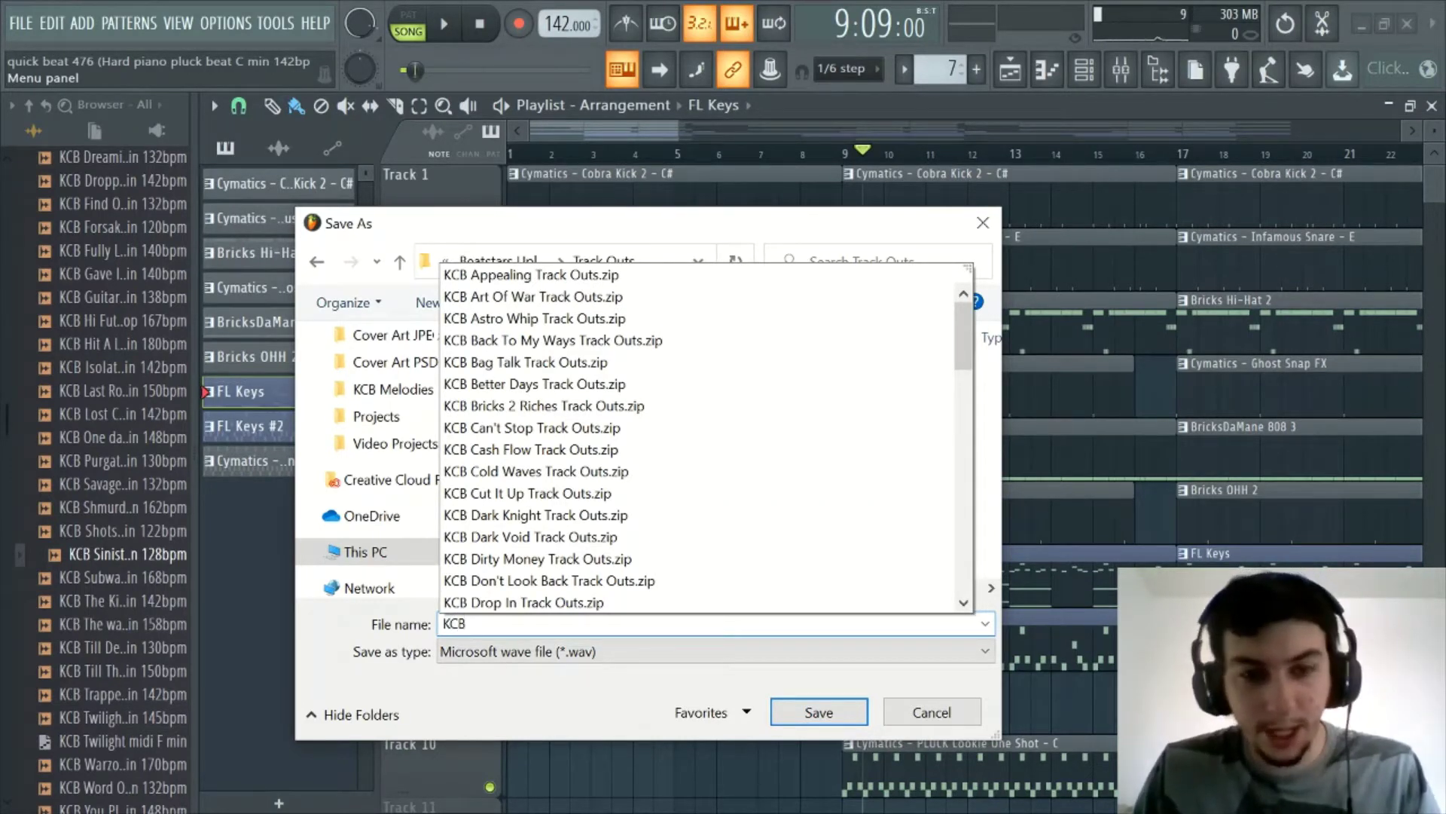
text( Trapped Pu)
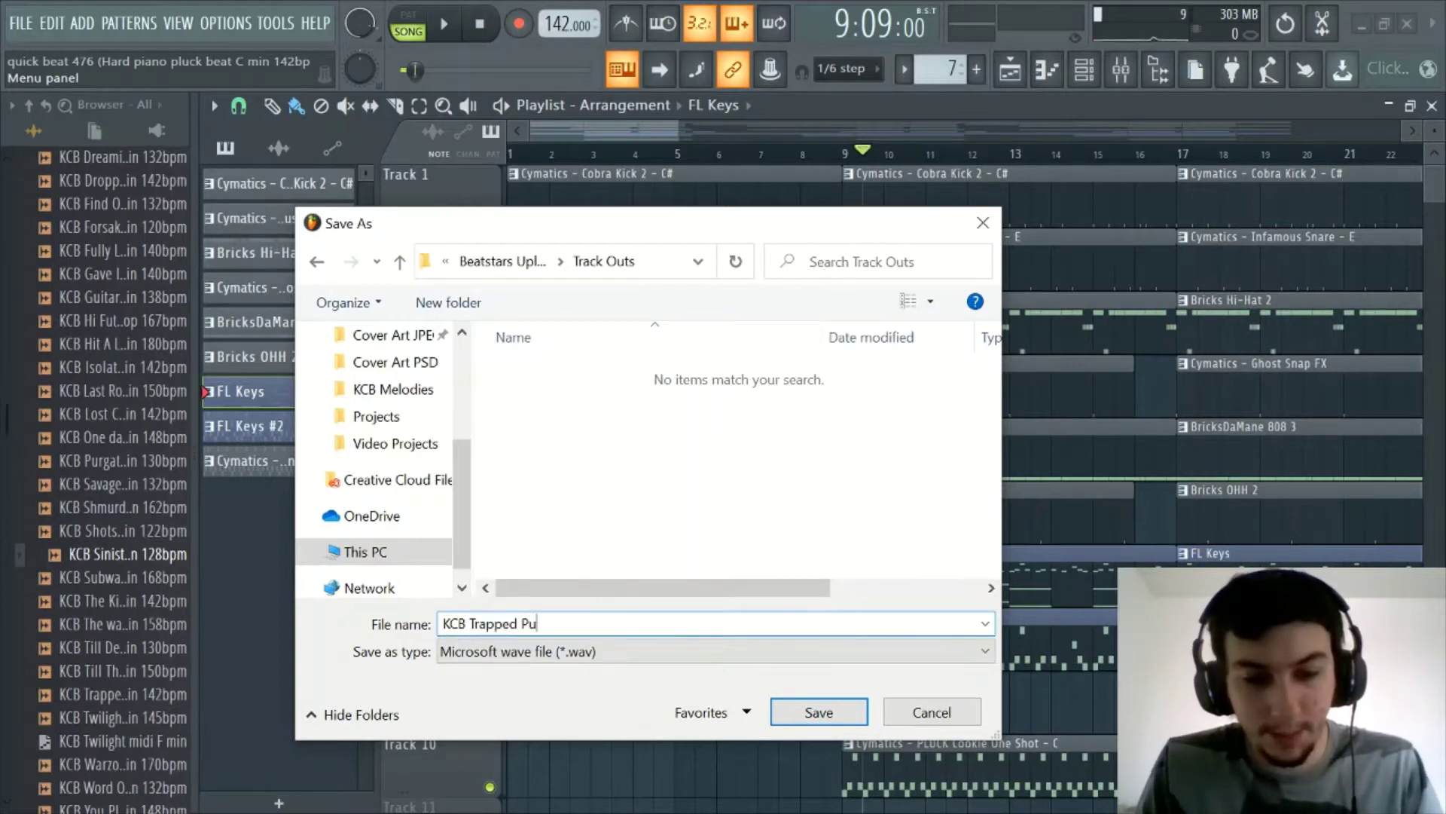
key(BackSpace)
key(BackSpace)
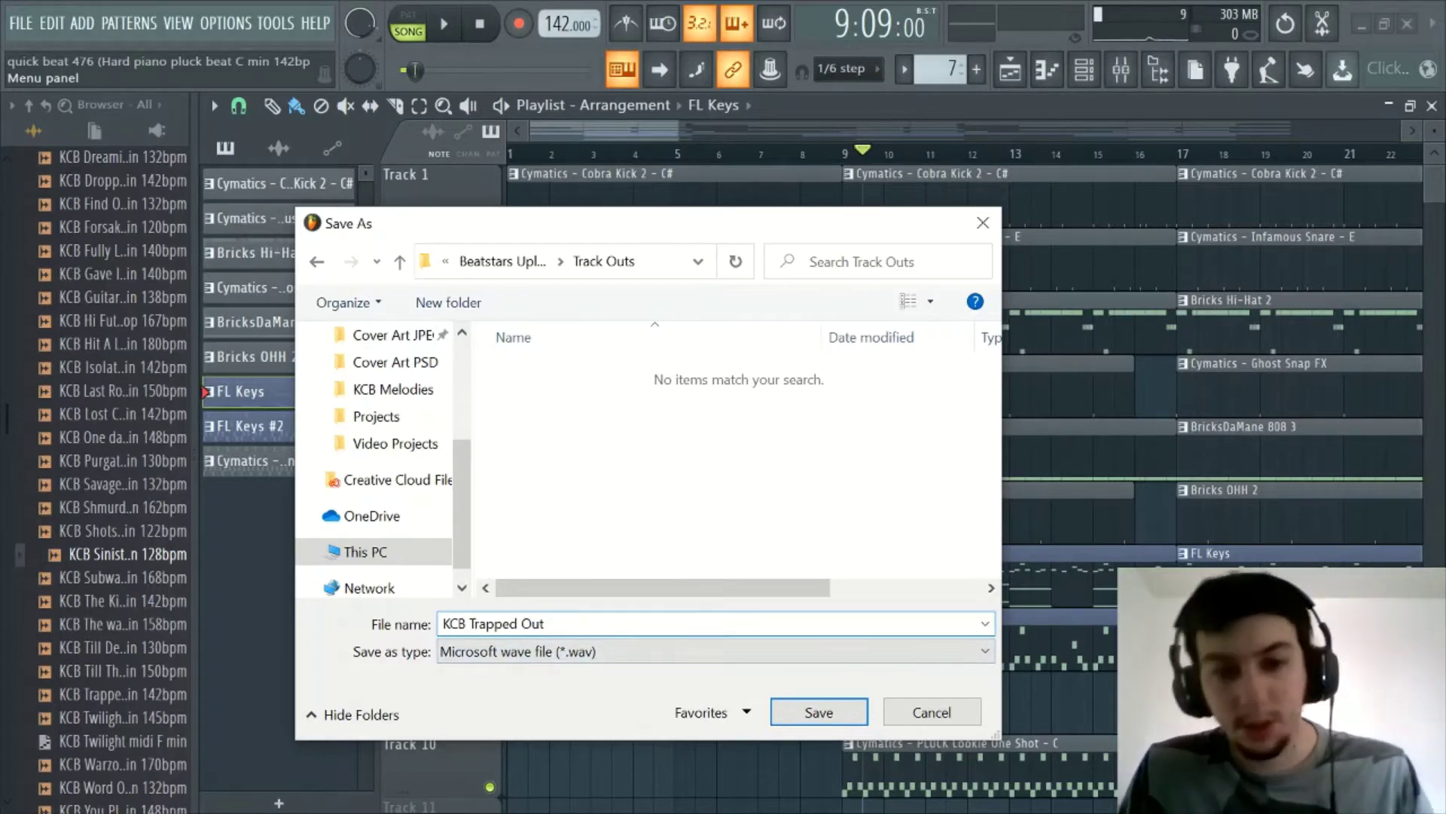
click(819, 712)
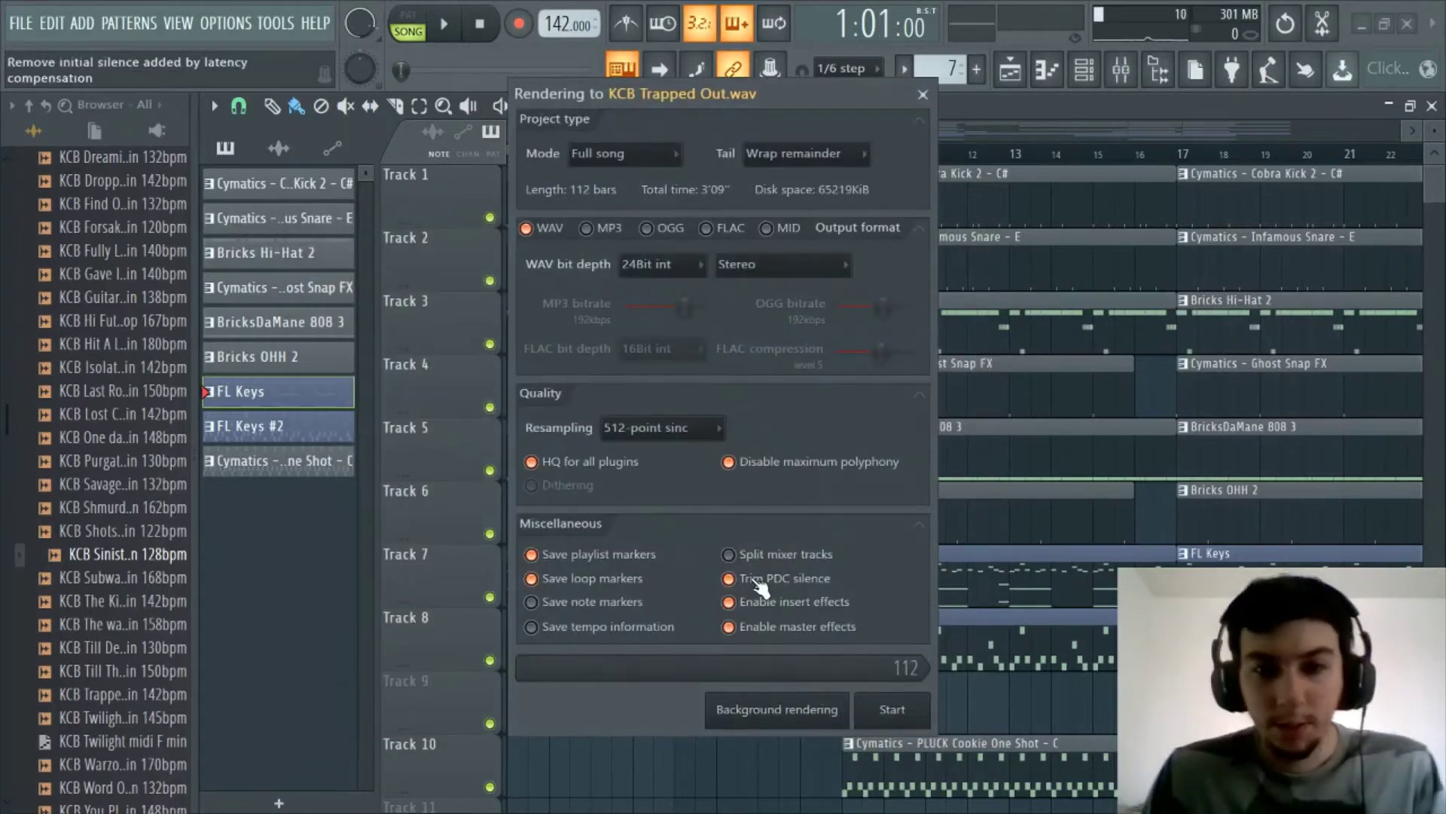
click(736, 563)
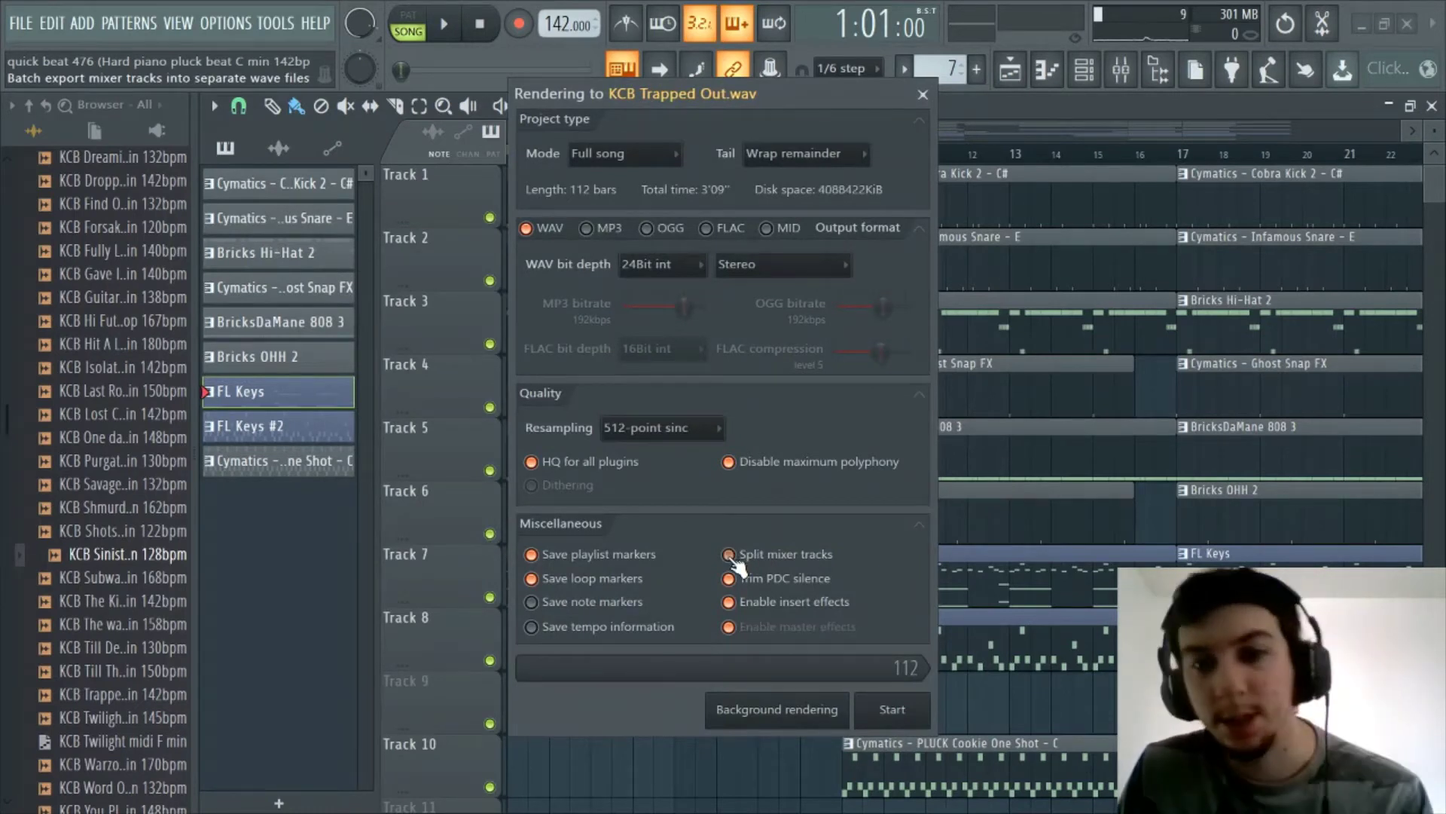
click(918, 719)
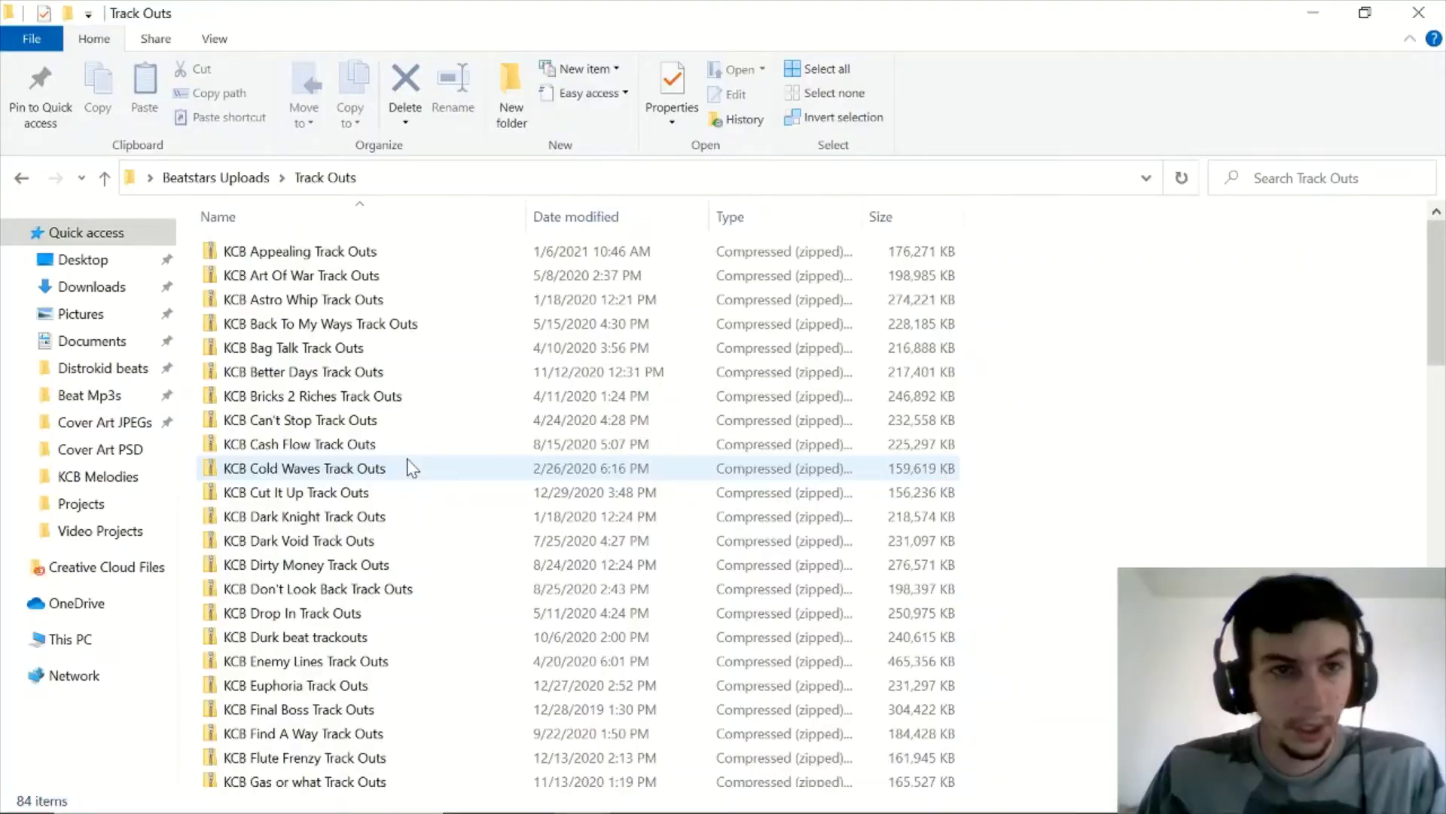
In File Explorer's Track Outs folder, compress all the KCB Trapped Out WAV files into one zipped folder.
scroll(407, 468, down, 18)
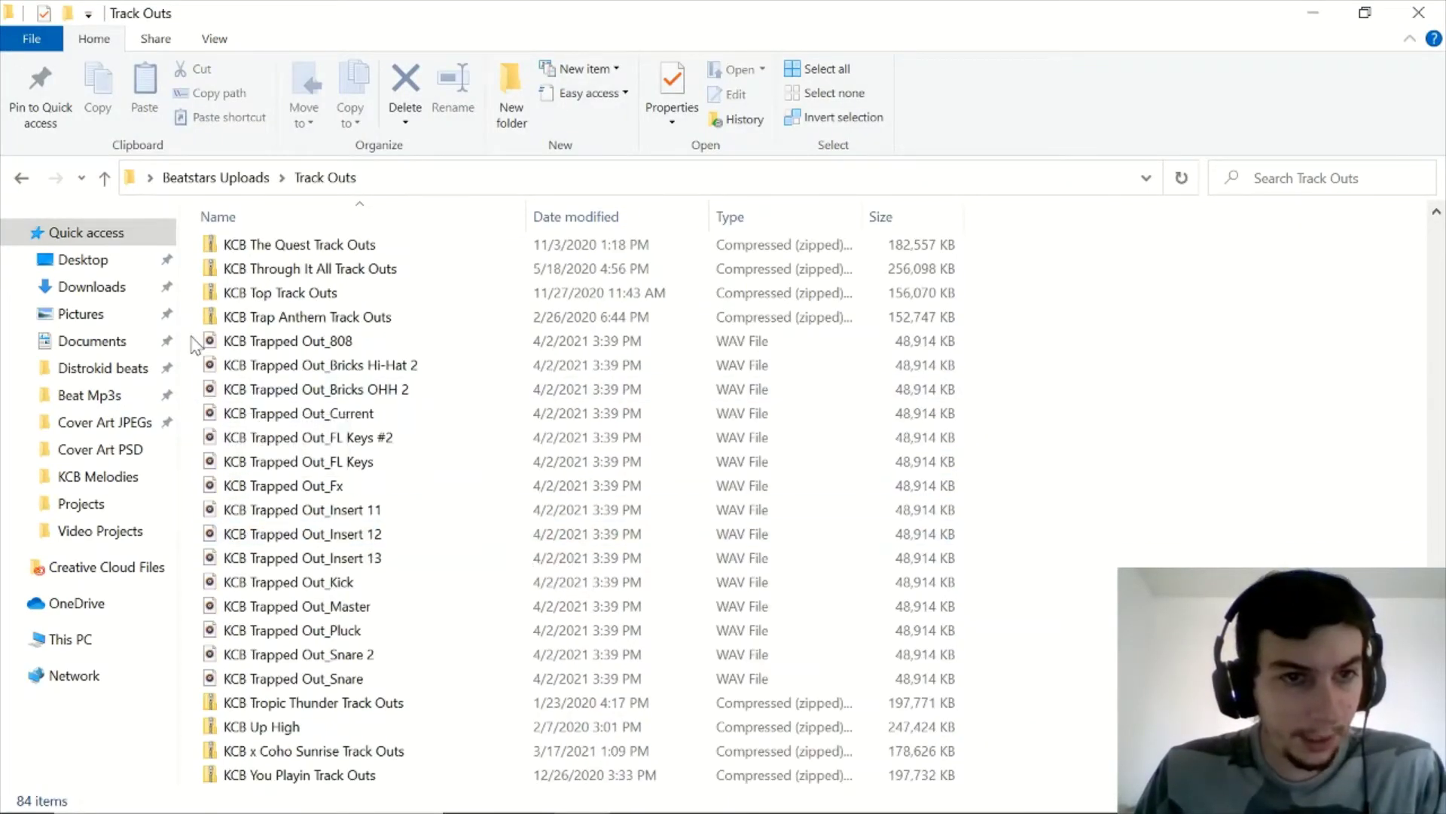
drag(209, 369, 360, 682)
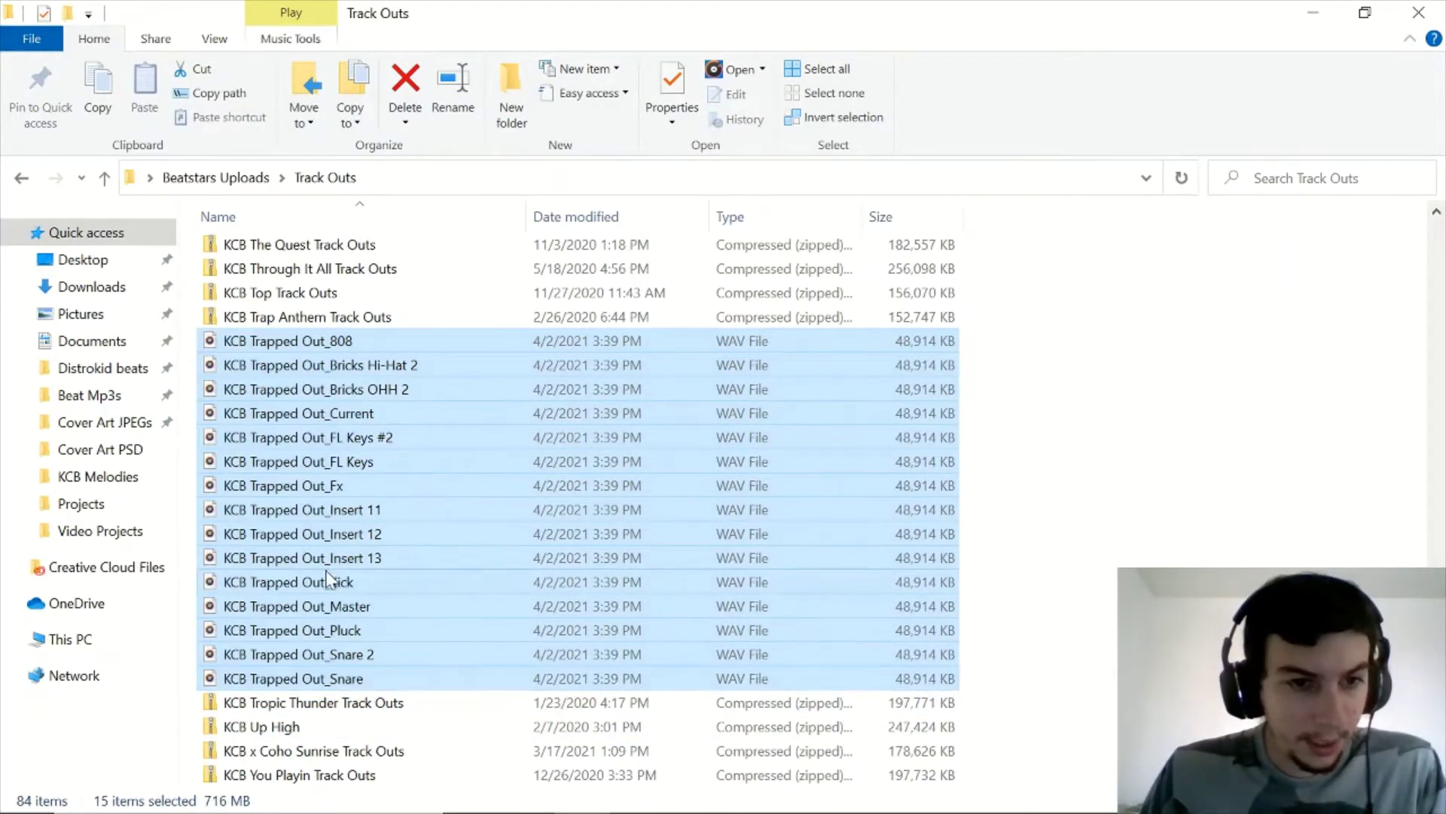
right_click(309, 468)
mouse_move(165, 273)
click(393, 297)
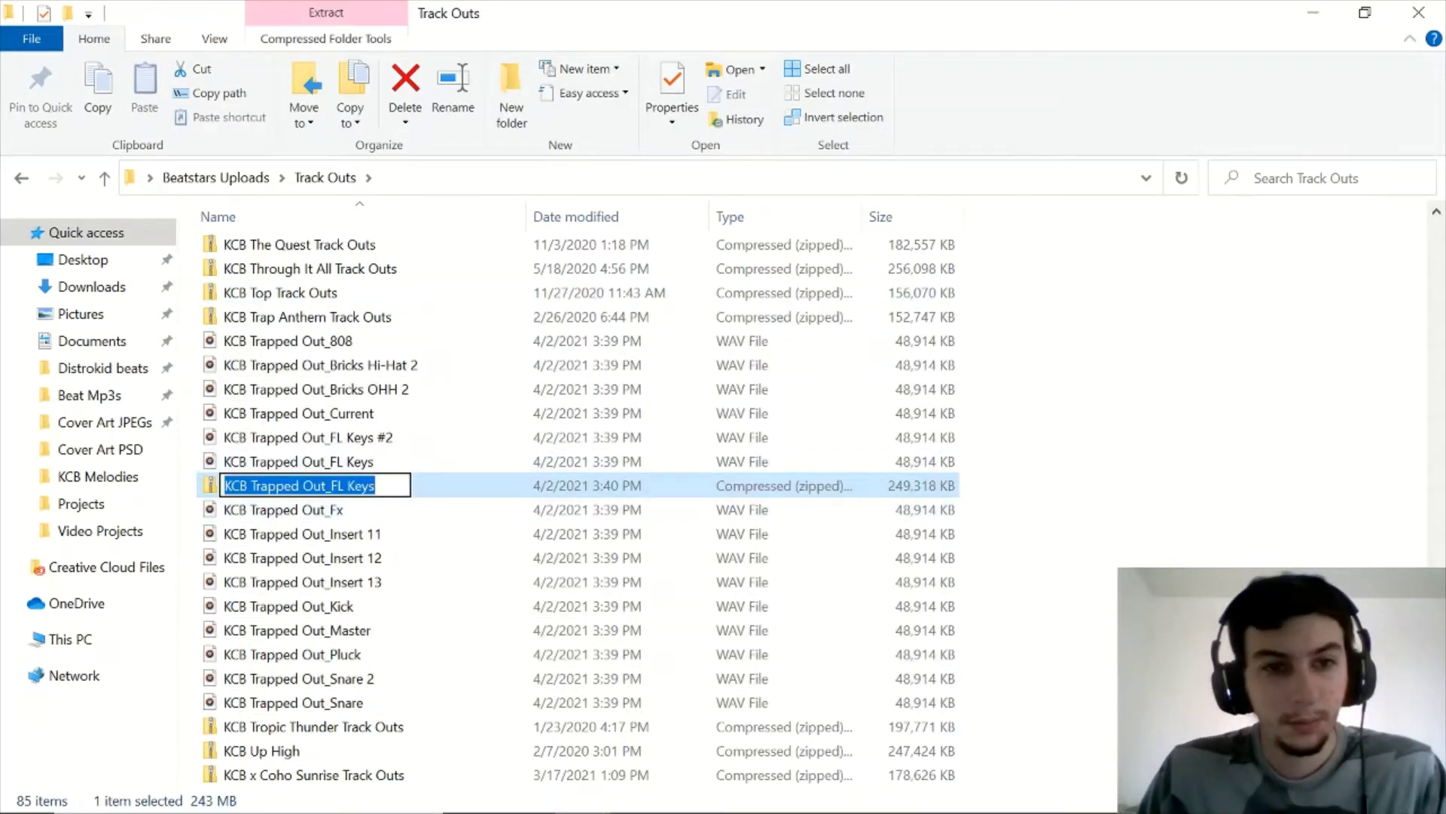
Rename the new zipped folder as "KCB Trapped Out Track Outs".
click(380, 486)
key(BackSpace)
key(BackSpace)
key(BackSpace)
key(BackSpace)
key(BackSpace)
key(BackSpace)
key(BackSpace)
key(BackSpace)
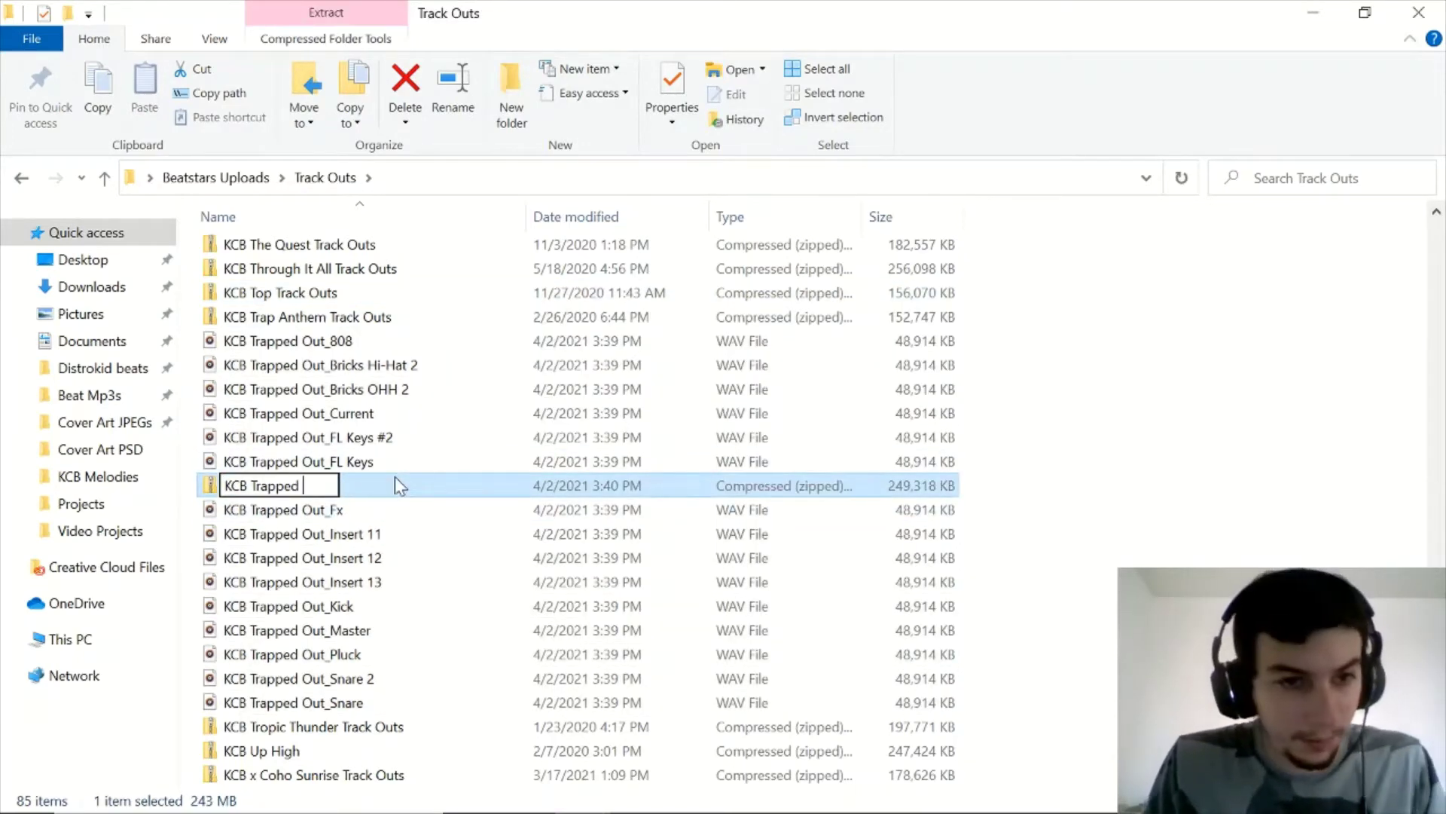
text(Out )
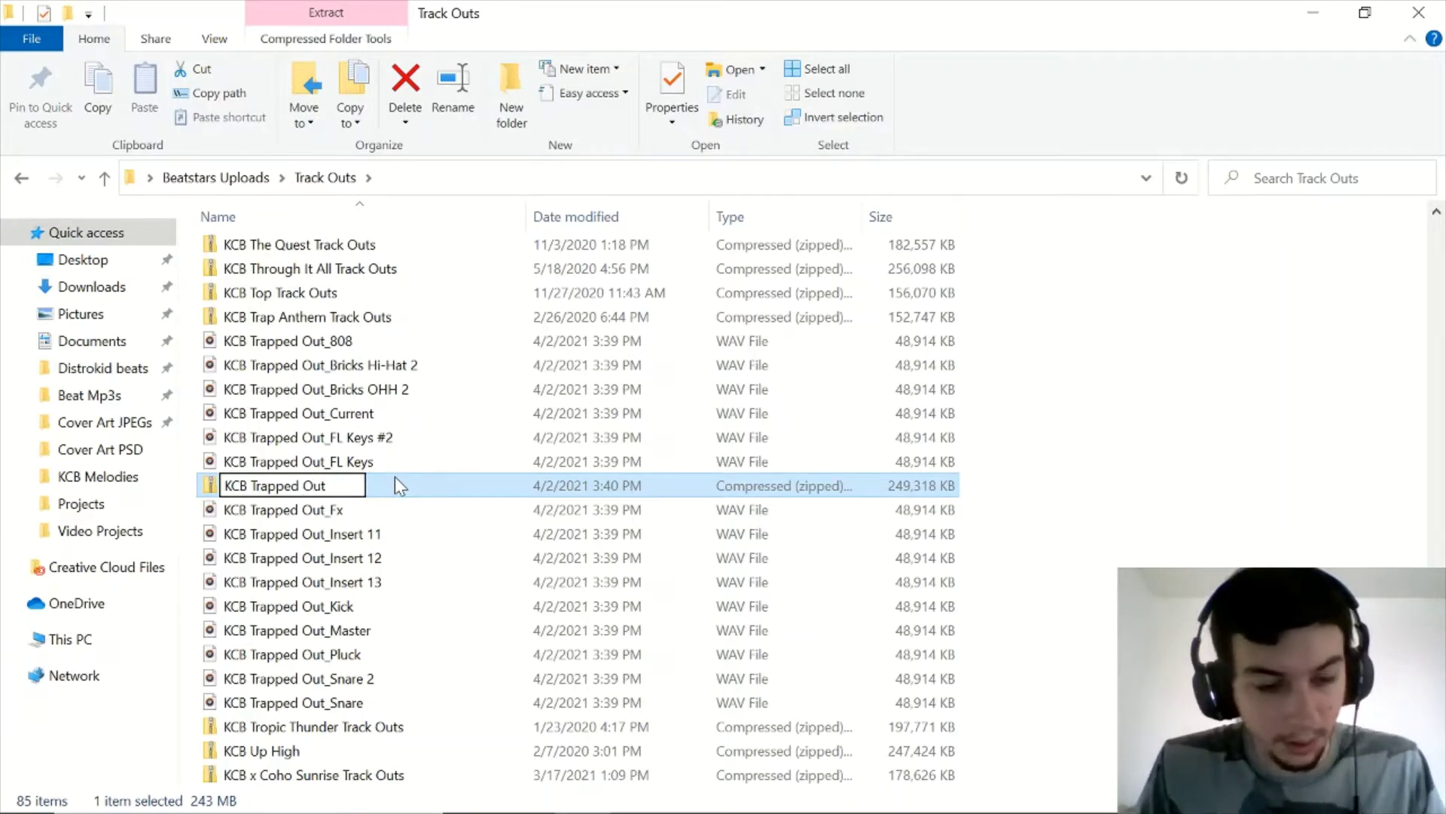
text(Track Outs)
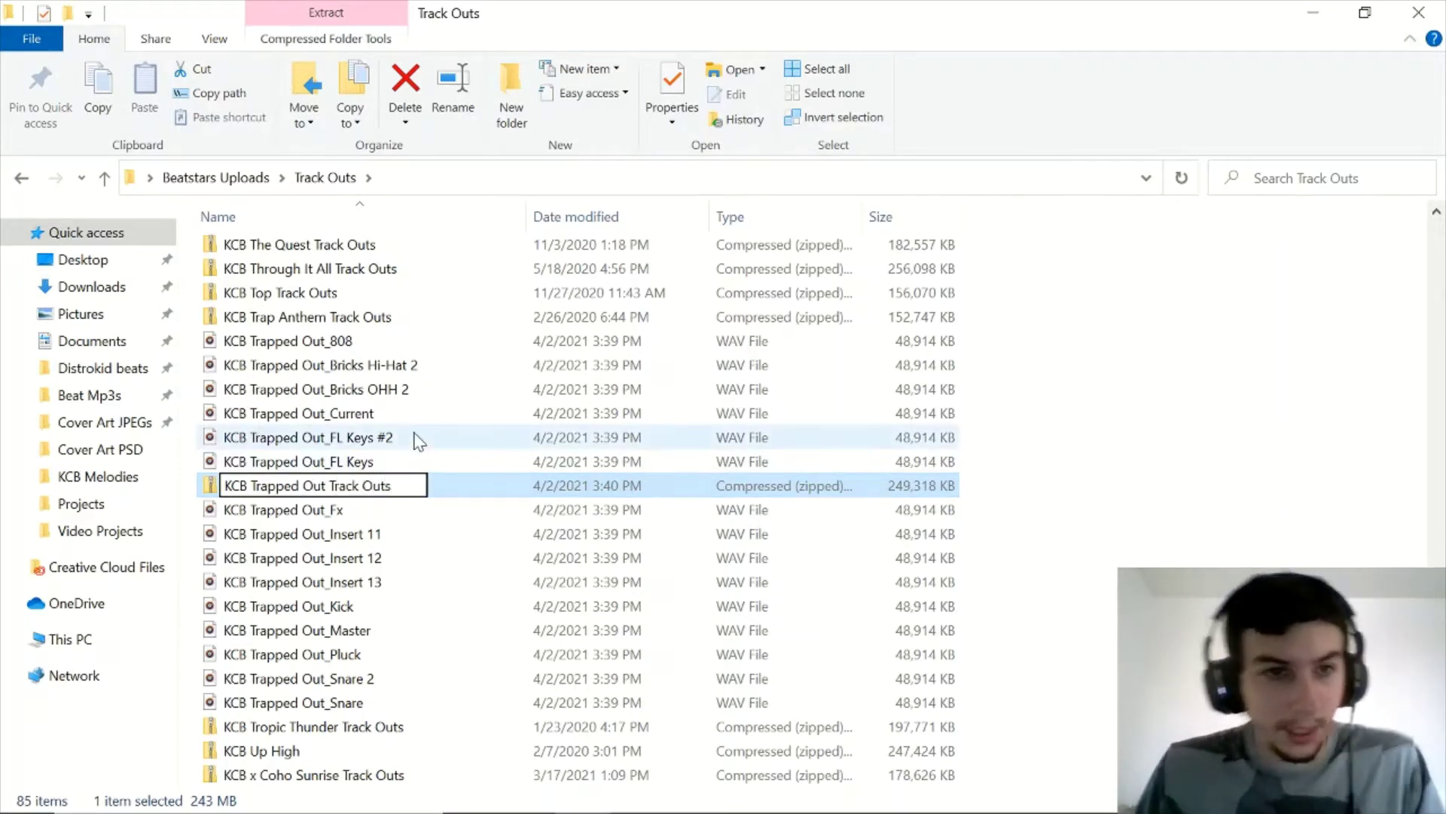
key(Return)
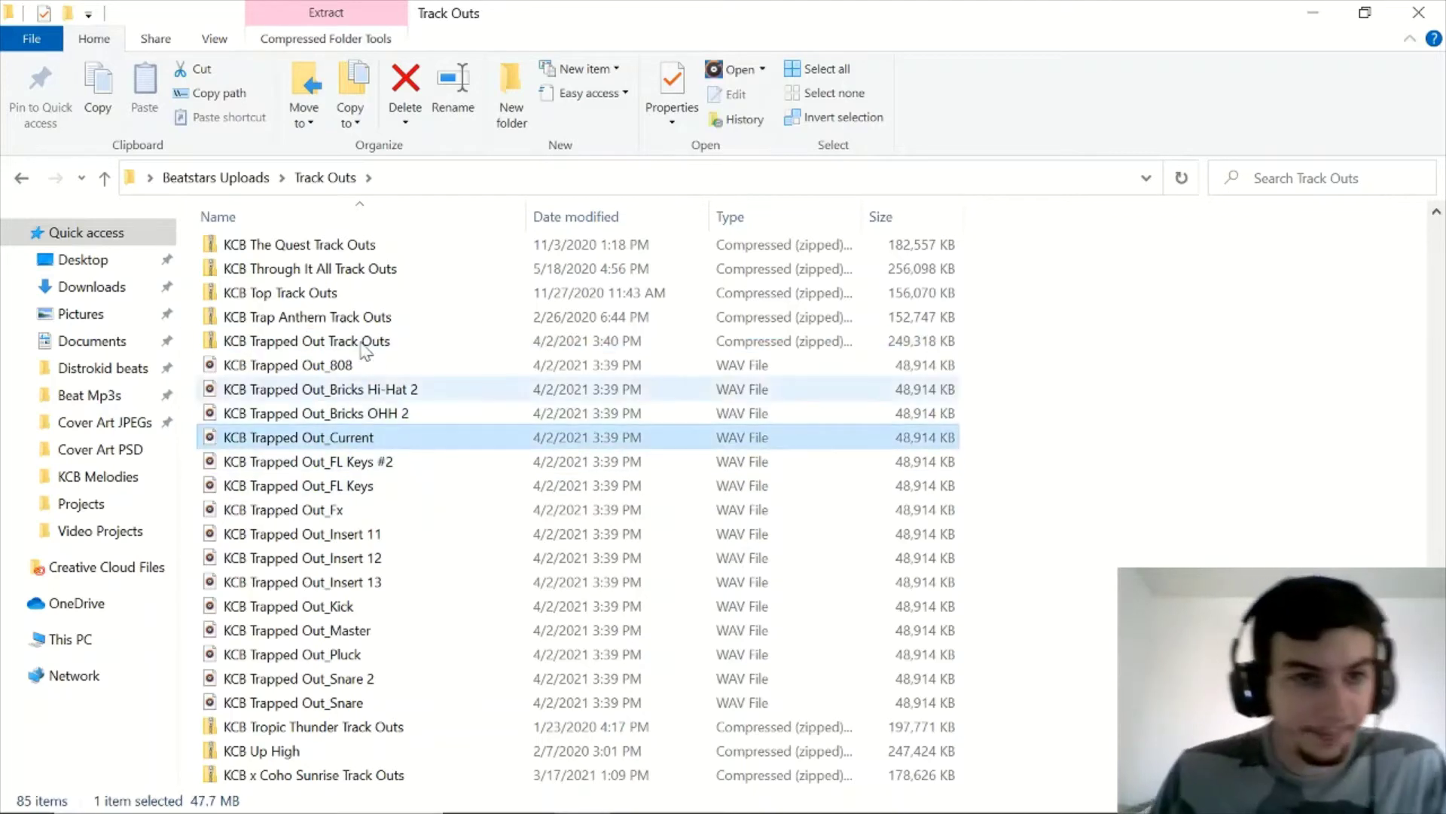
Check the contents of the KCB Trapped Out Track Outs zip, and delete the loose KCB Trapped Out WAV files from the Track Outs folder.
double_click(354, 341)
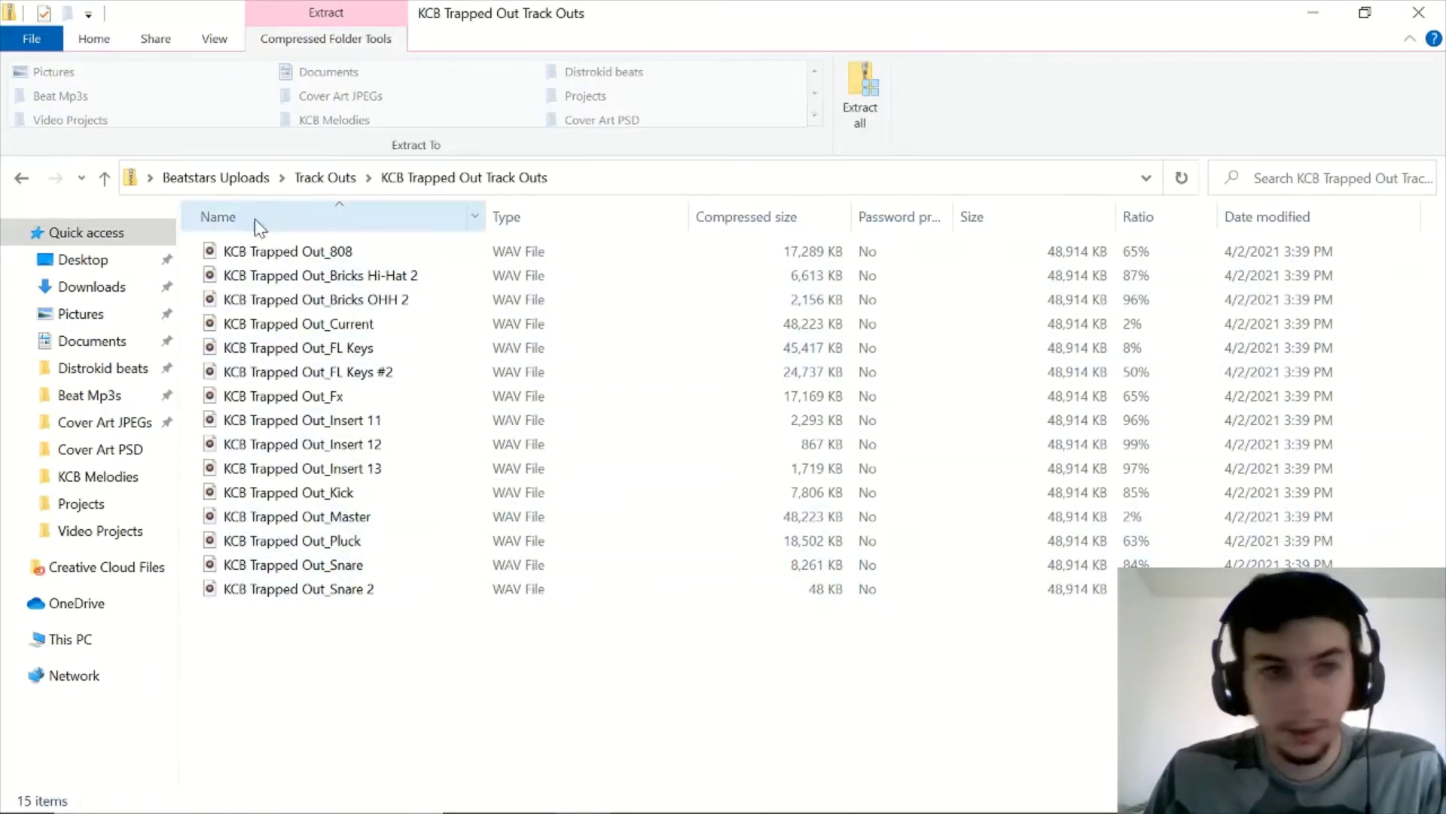
click(21, 178)
scroll(264, 474, down, 4)
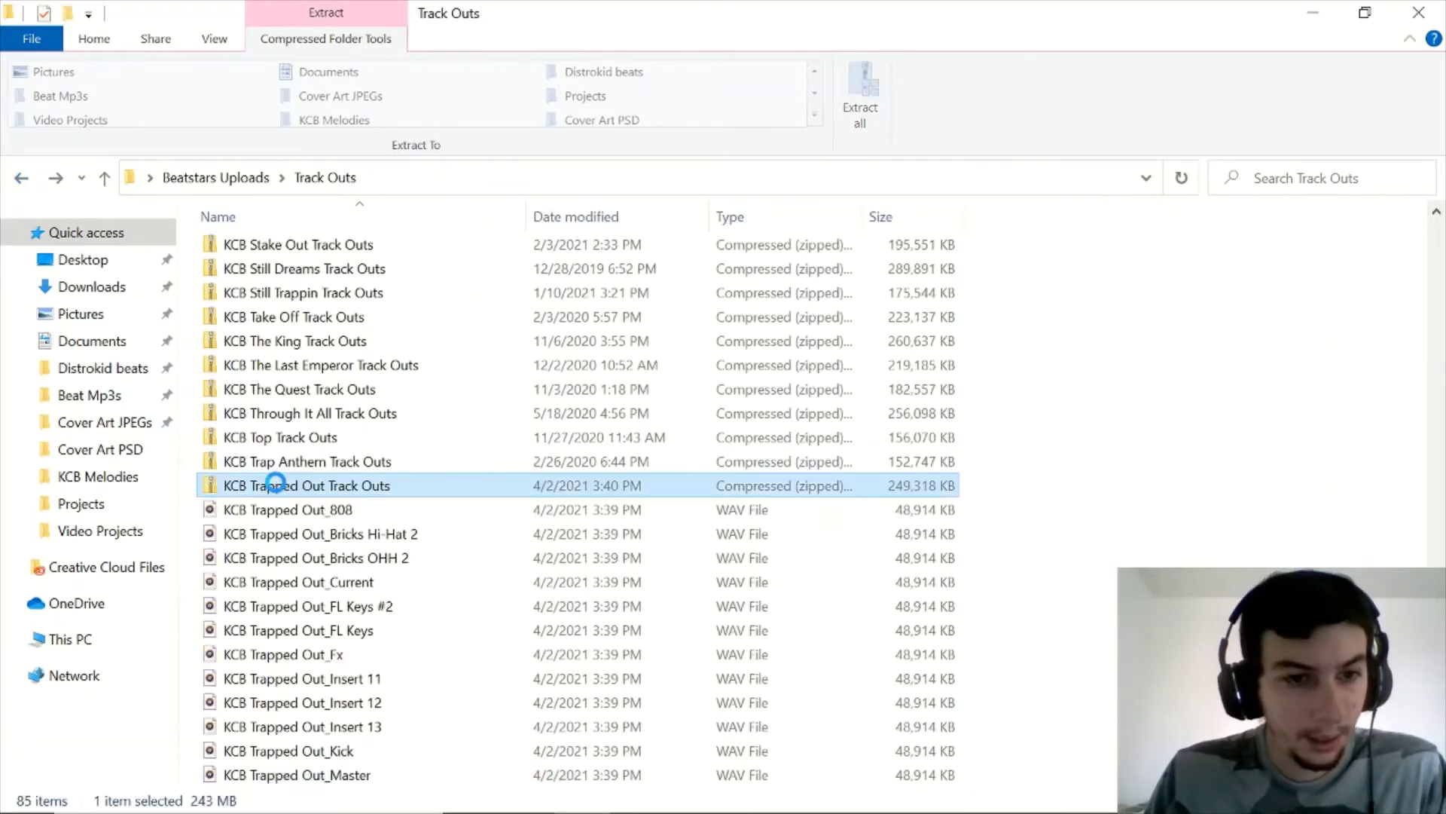
scroll(280, 491, down, 1)
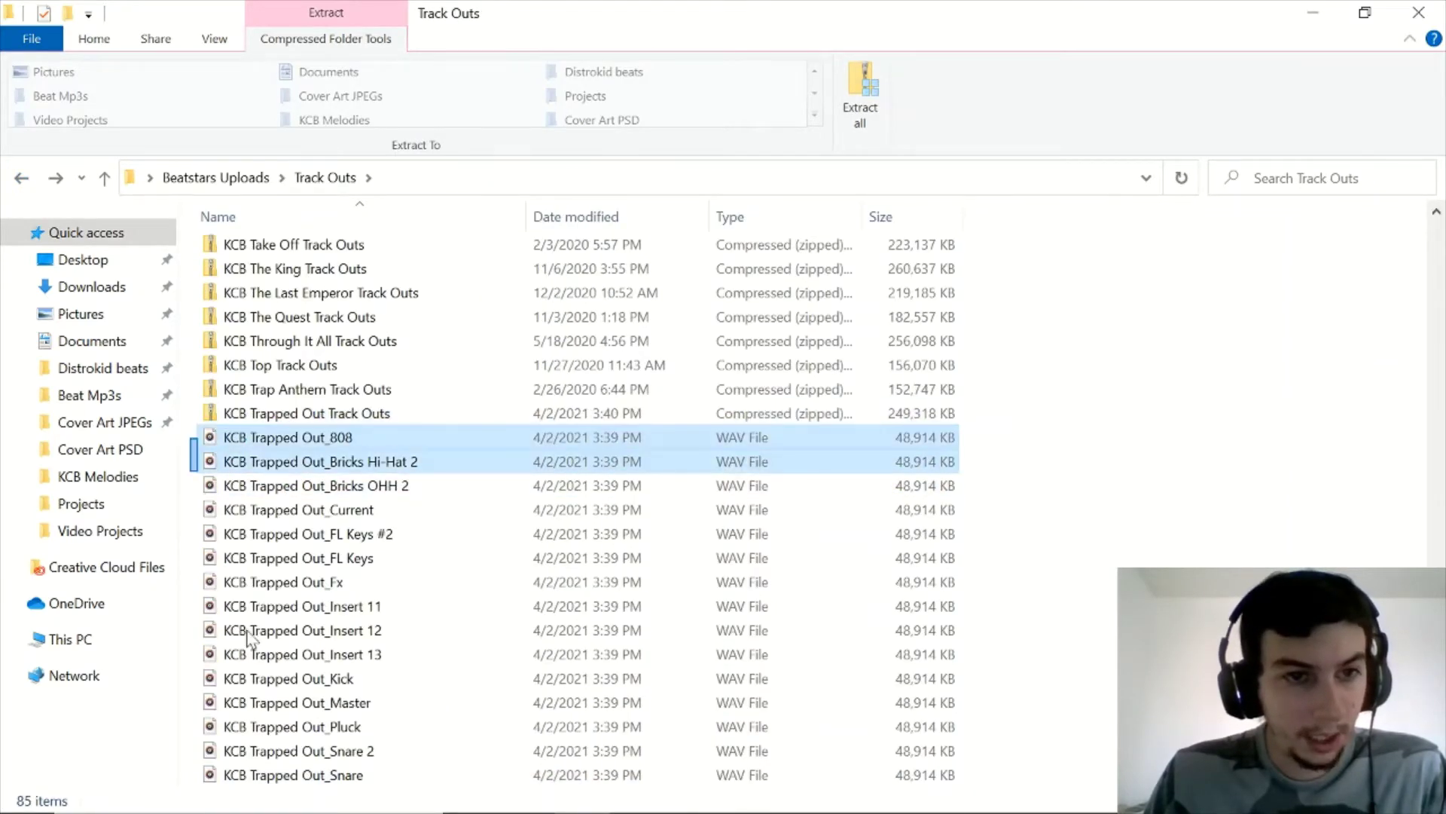
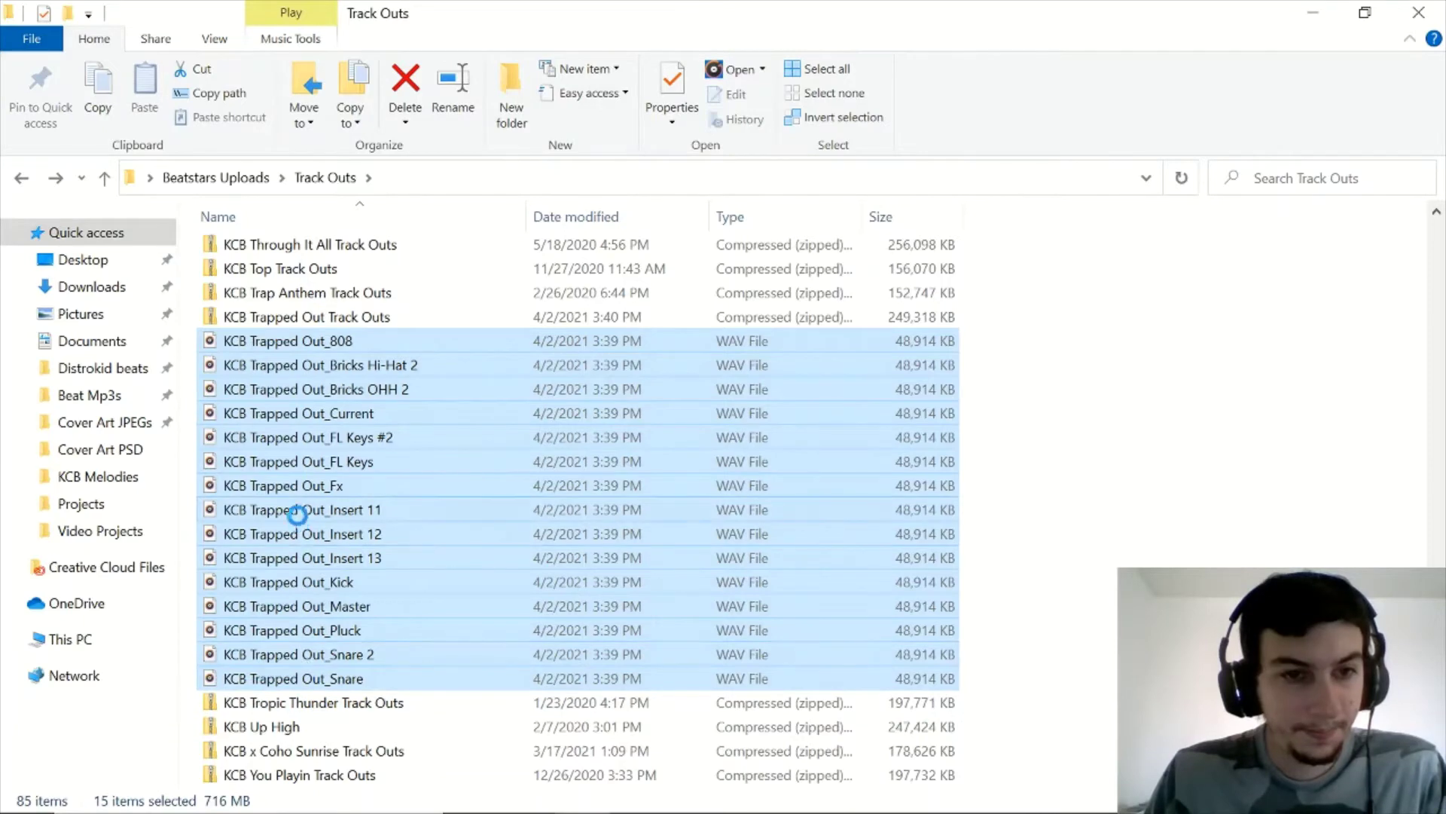
right_click(294, 511)
click(142, 440)
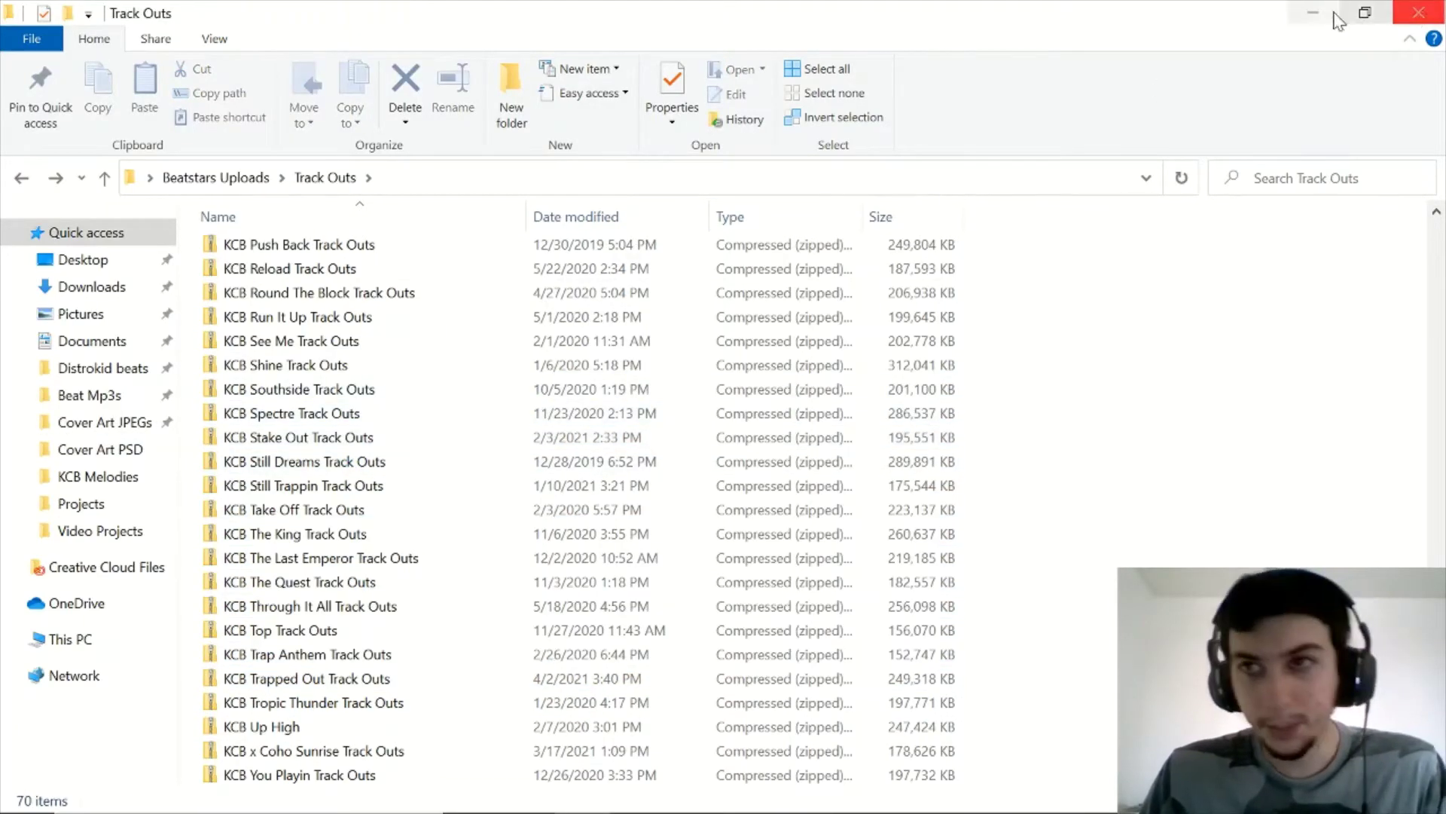
mouse_move(920, 809)
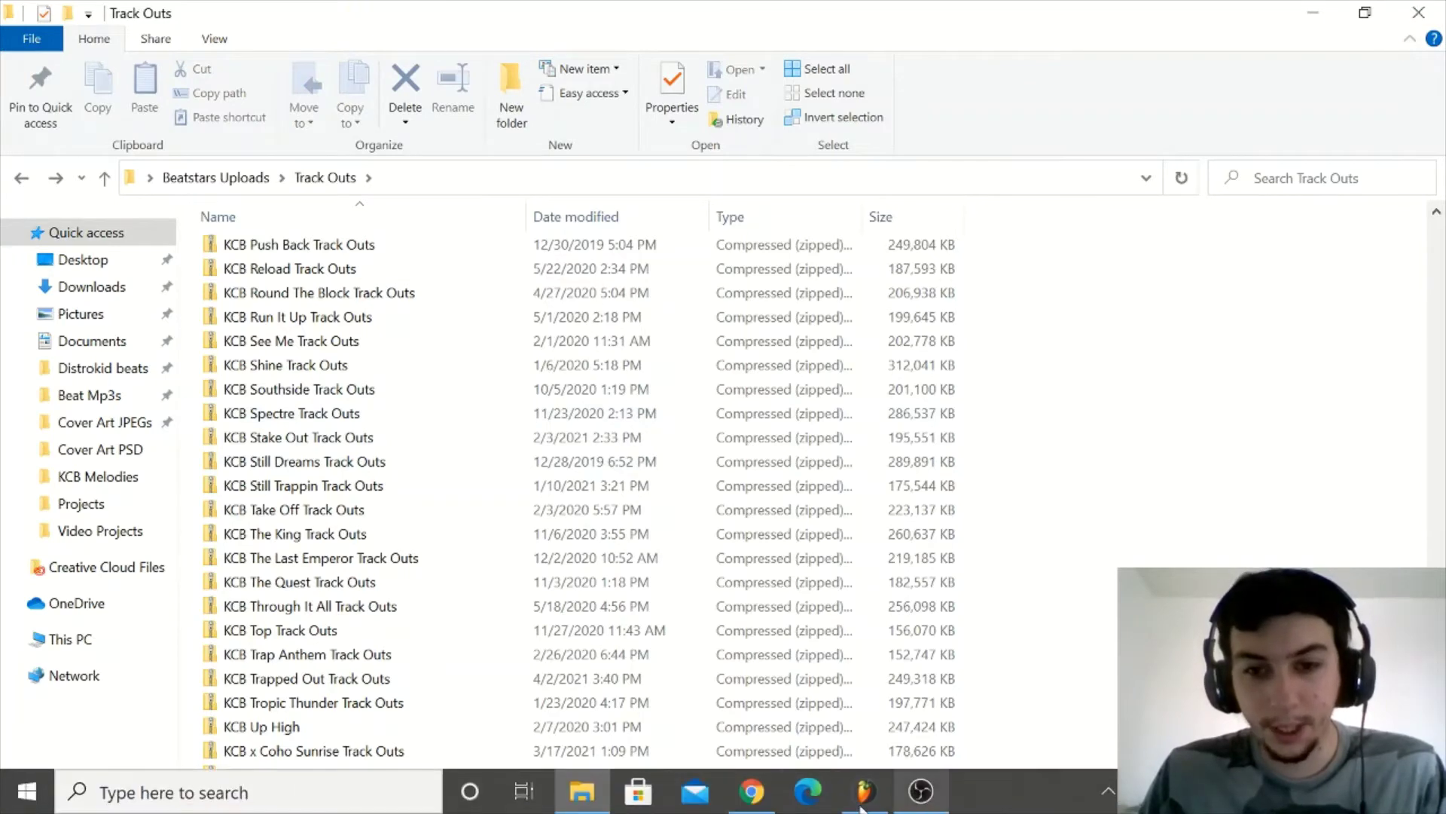
Switch to BeatStars in Chrome and create a new track from the dashboard.
click(751, 791)
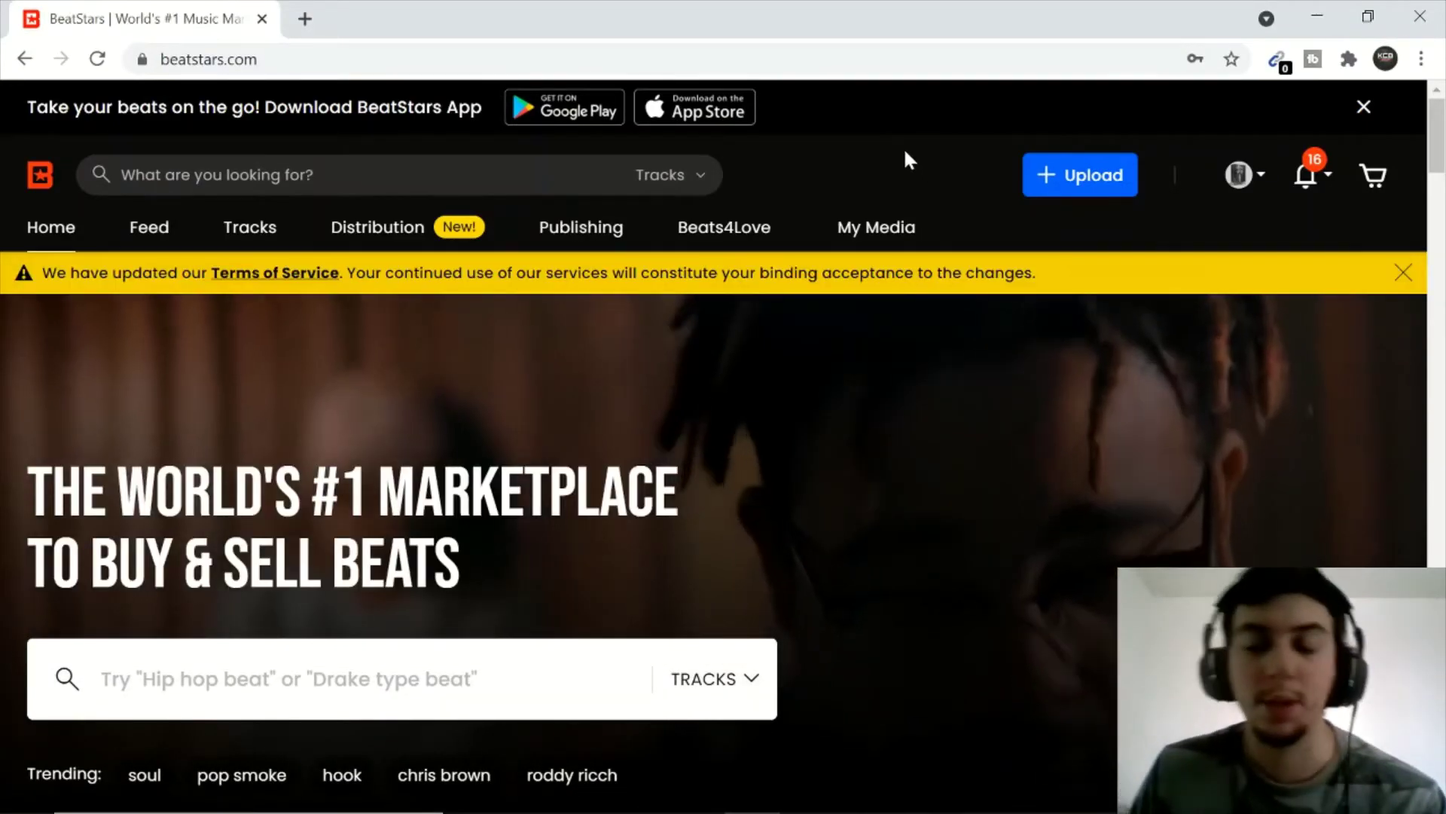
click(863, 227)
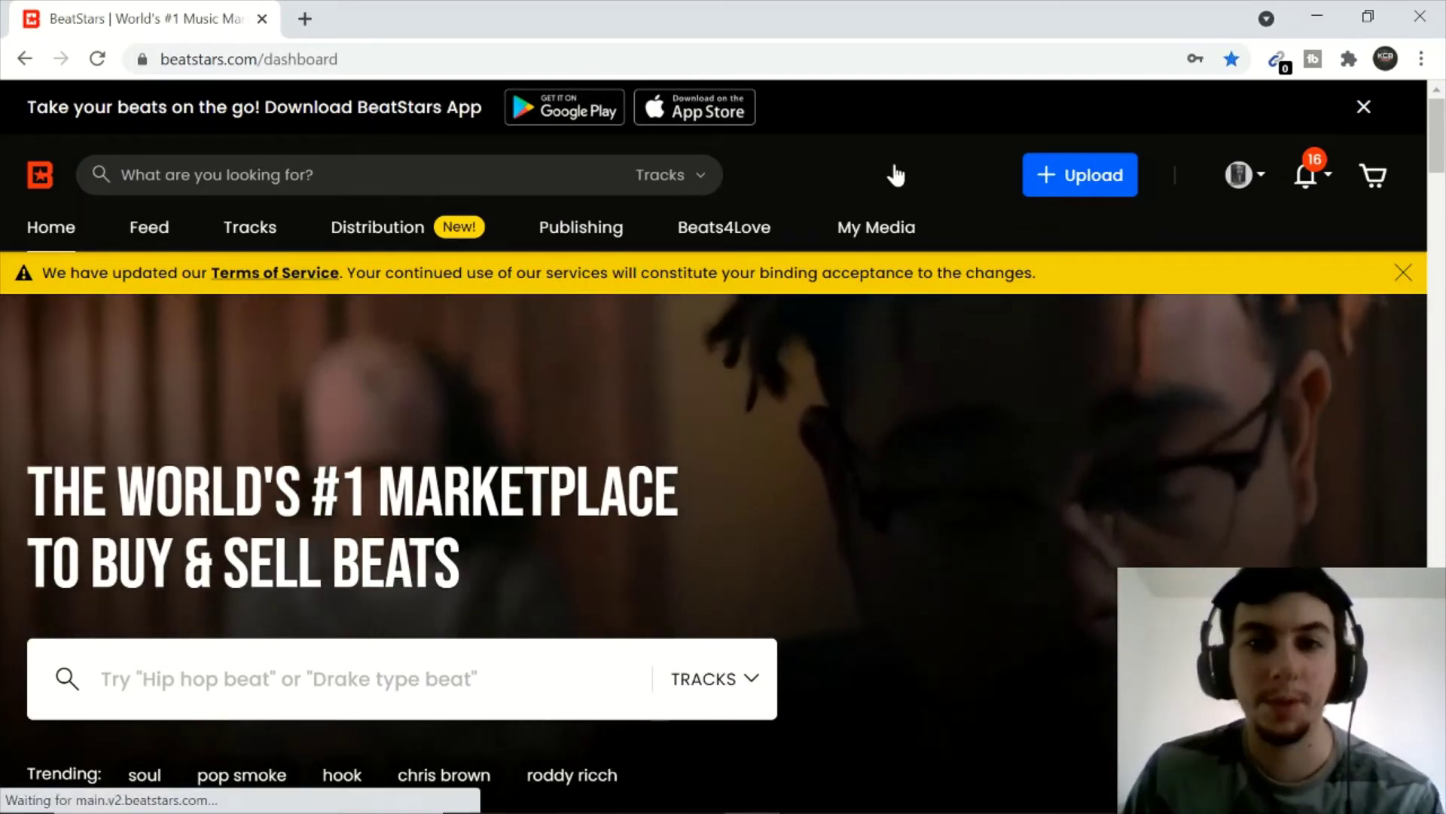
scroll(648, 490, down, 7)
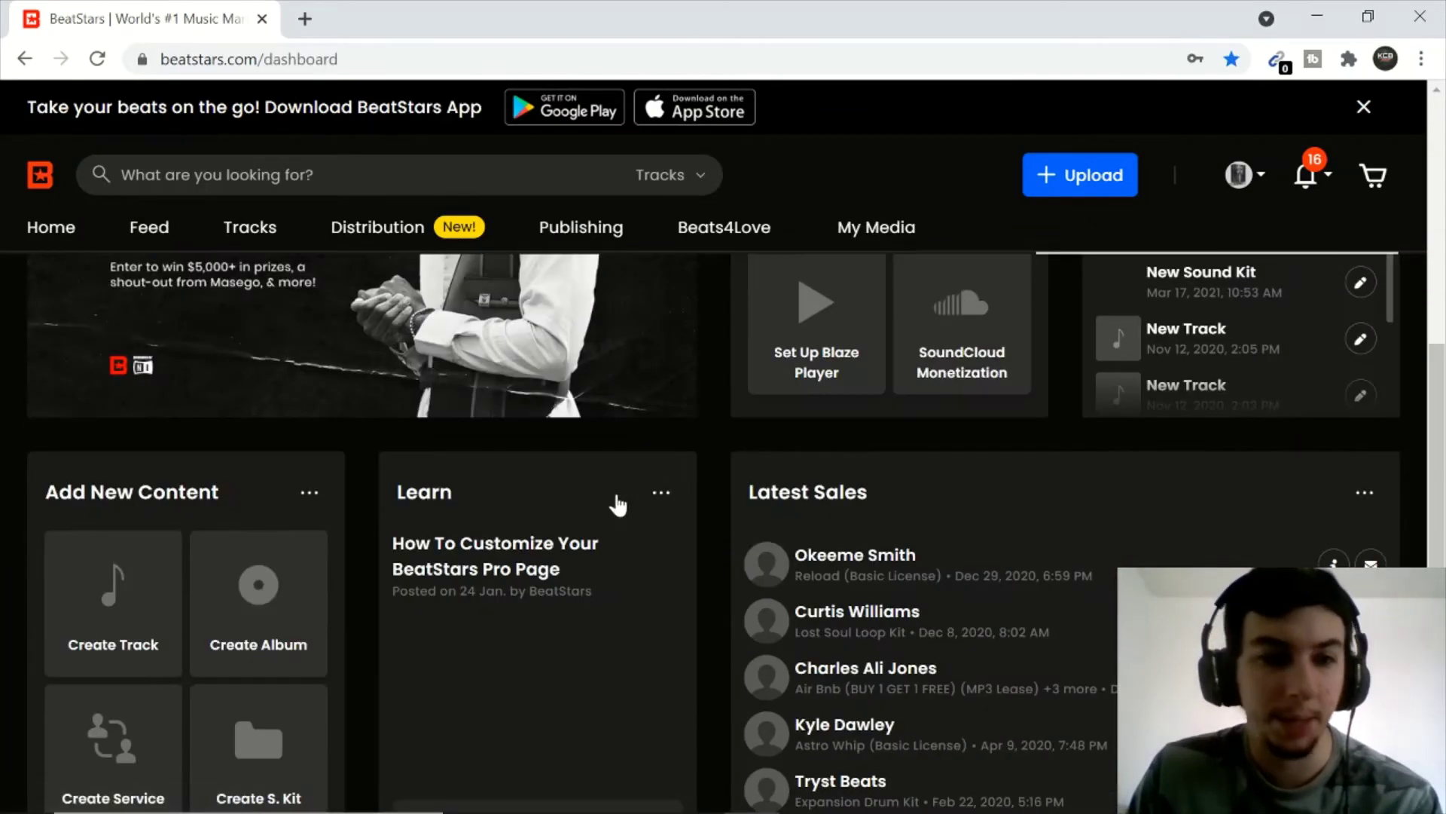
click(128, 550)
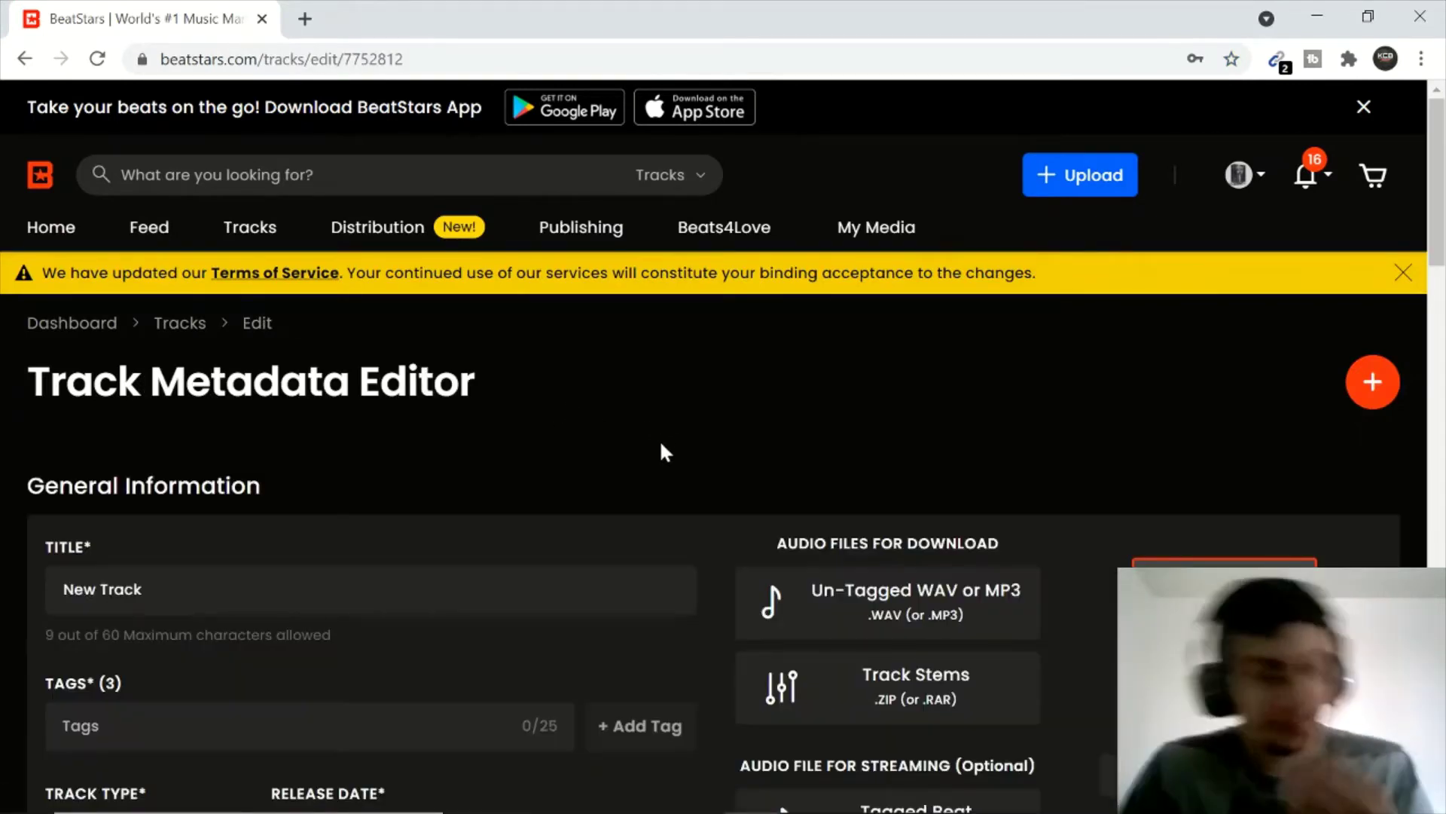
Start replacing the new track's artwork with a file from the computer, browsing to the Cover Art JPEGs folder.
scroll(655, 452, down, 4)
scroll(484, 358, up, 1)
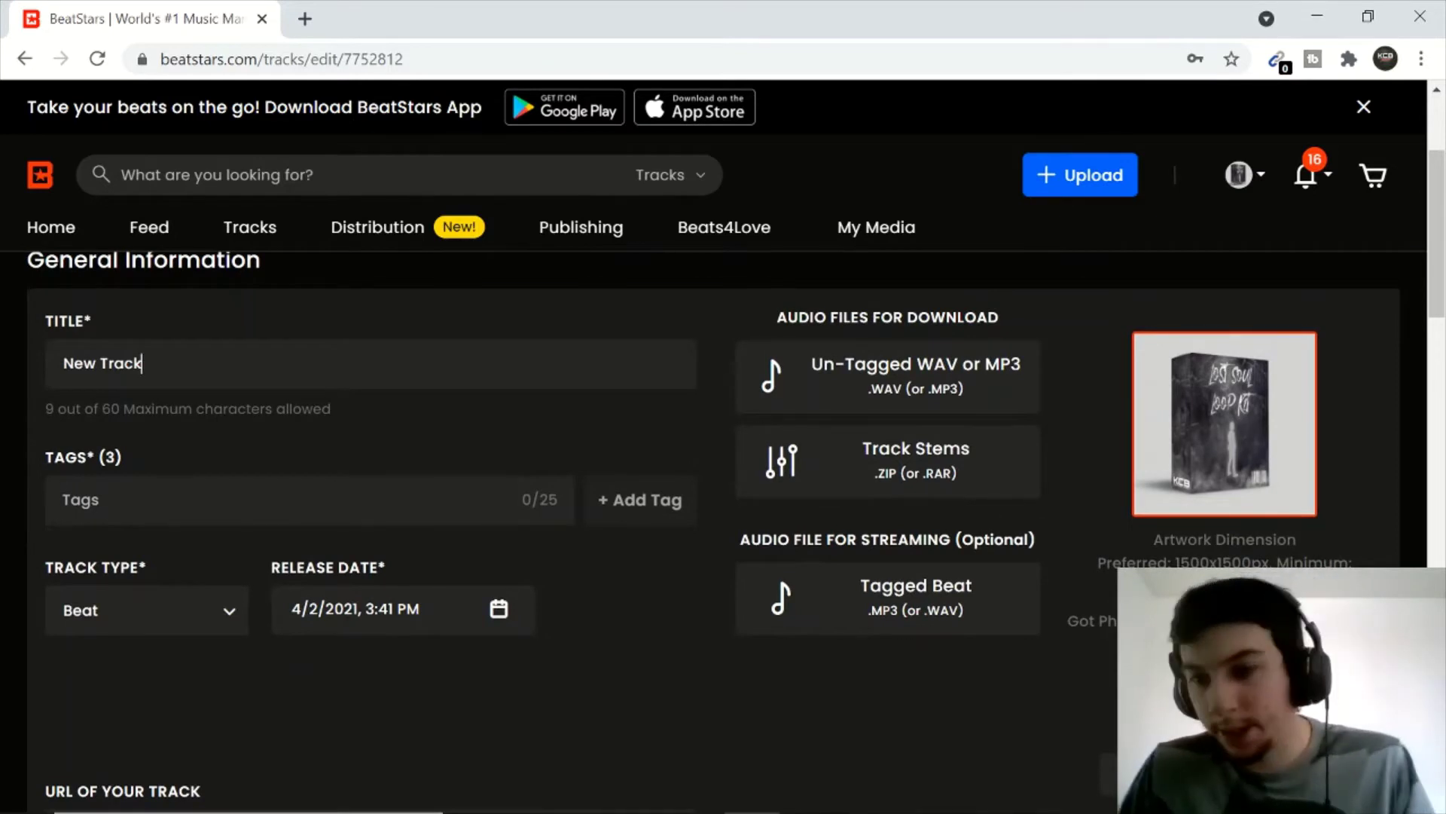
scroll(723, 482, down, 2)
click(1224, 339)
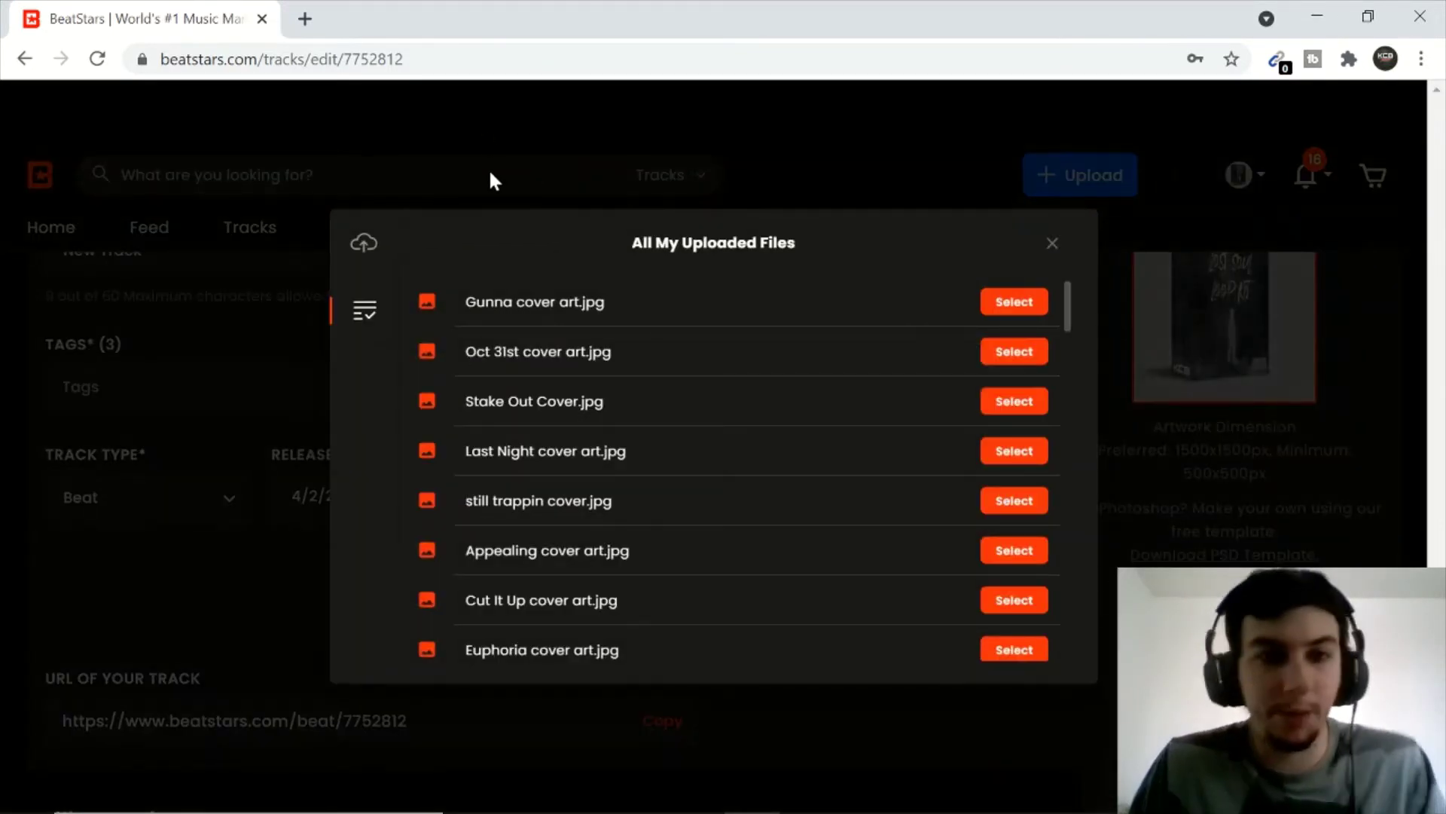
click(383, 249)
click(797, 565)
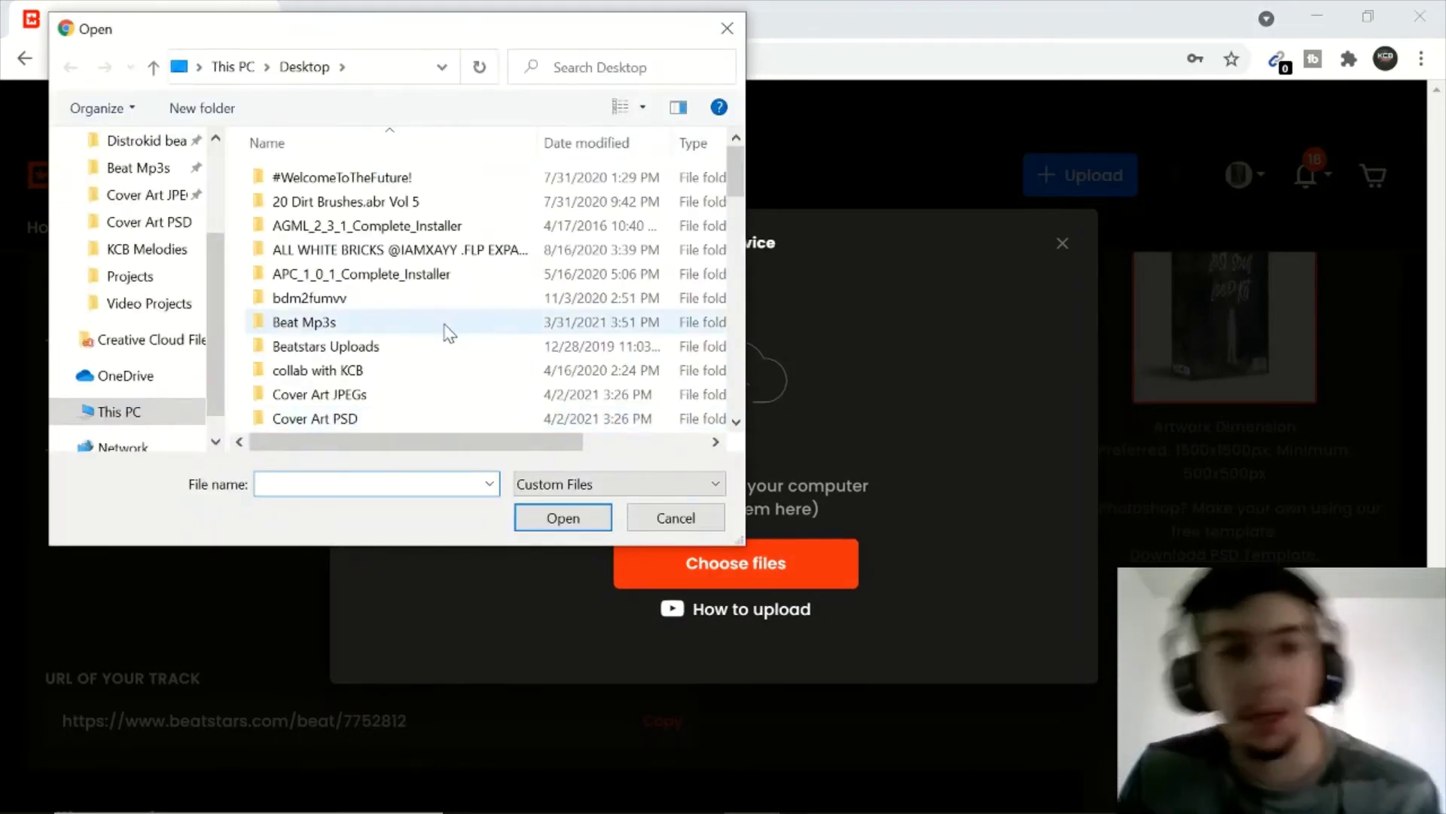
scroll(371, 331, down, 4)
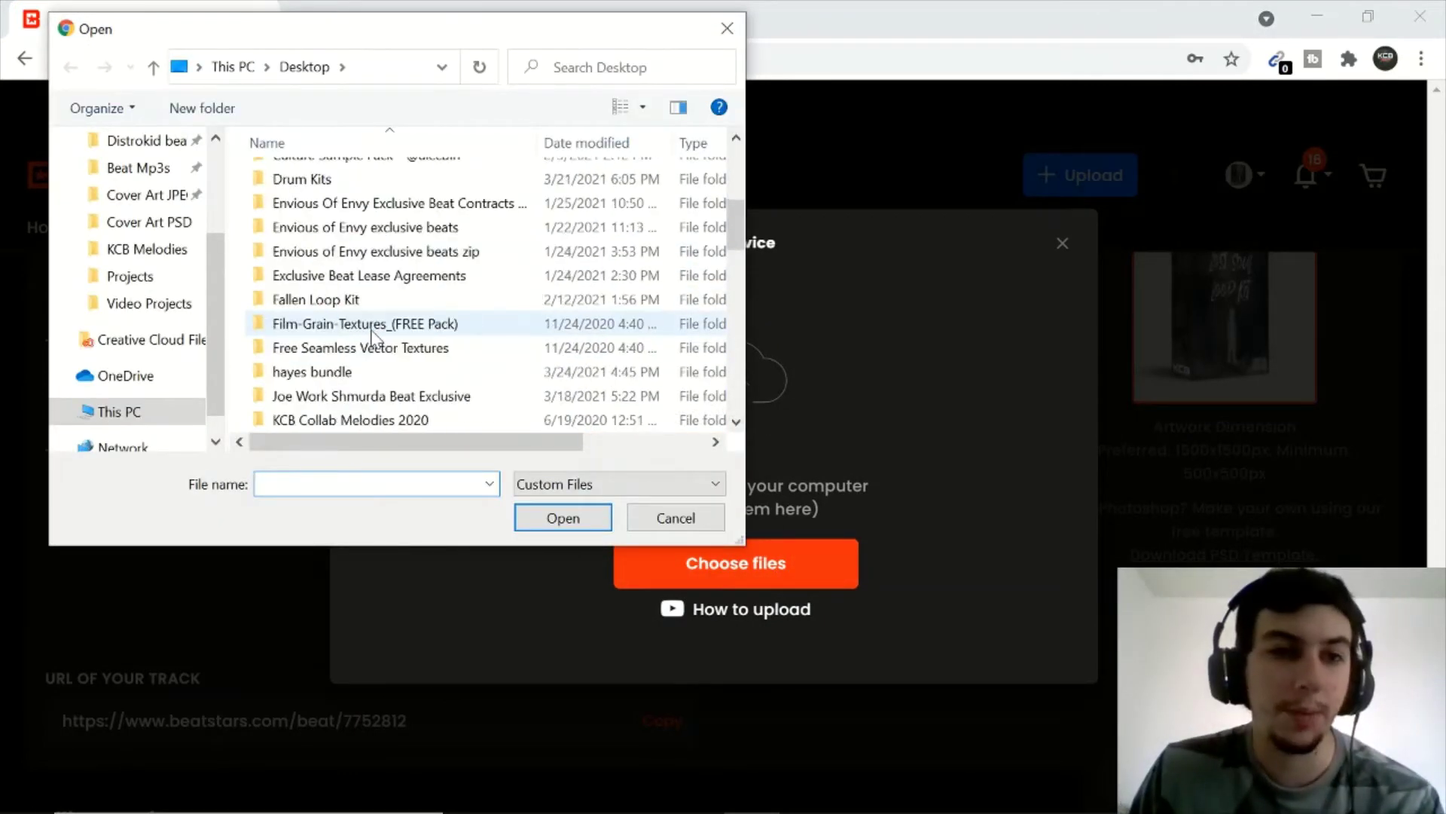
scroll(372, 334, down, 2)
scroll(373, 301, down, 4)
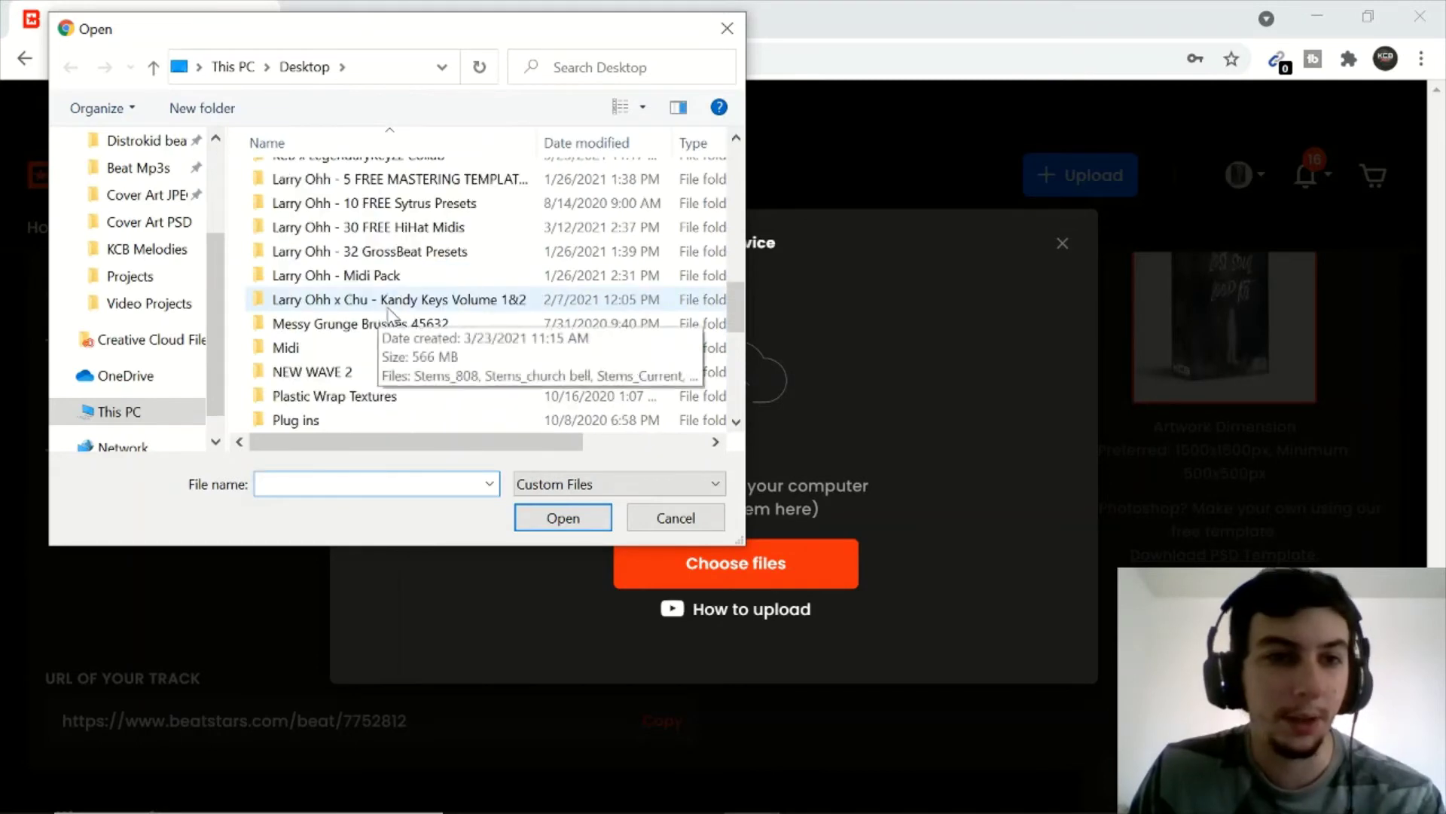
scroll(384, 309, up, 2)
scroll(398, 313, down, 4)
scroll(400, 304, up, 10)
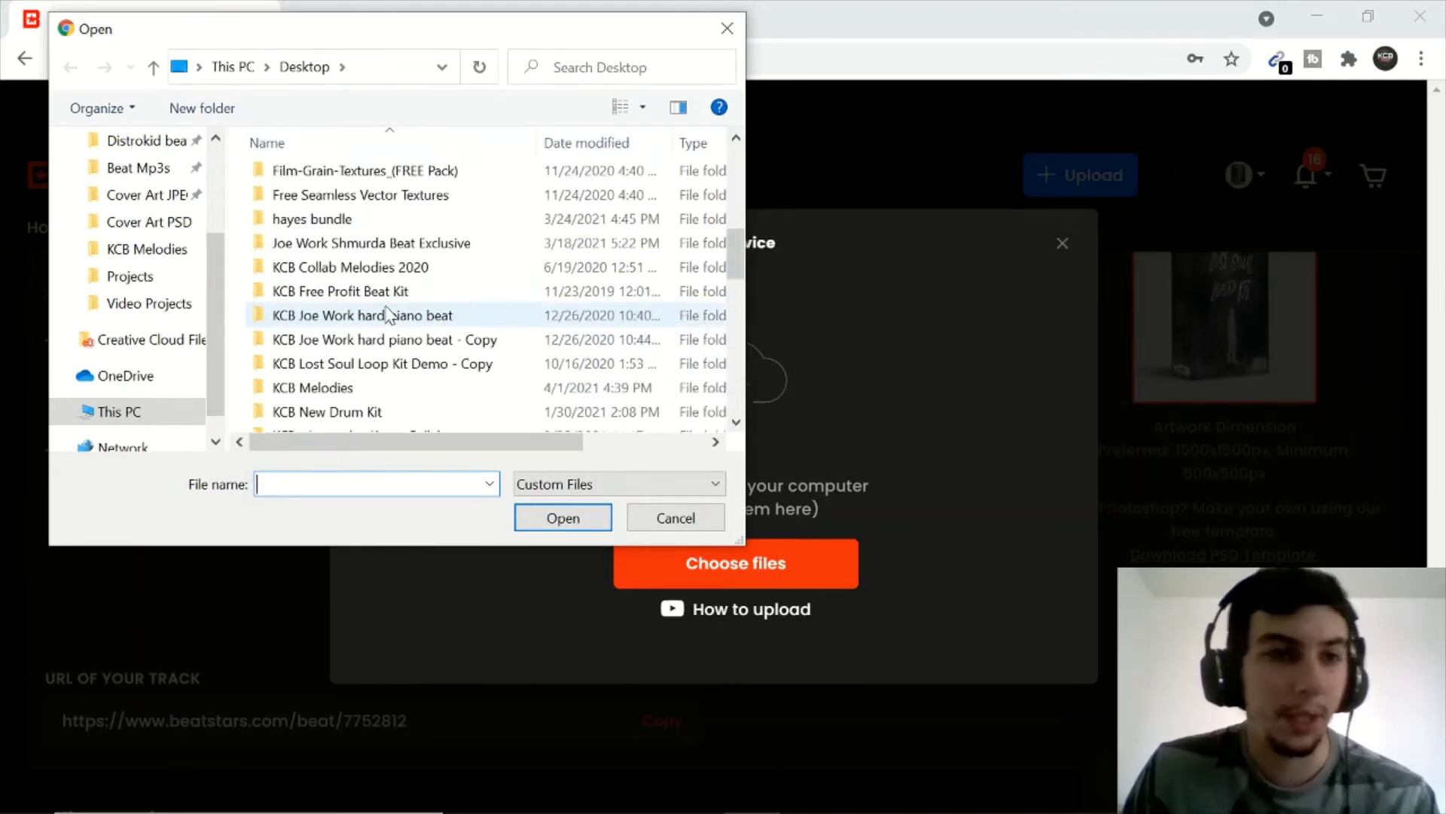
click(179, 196)
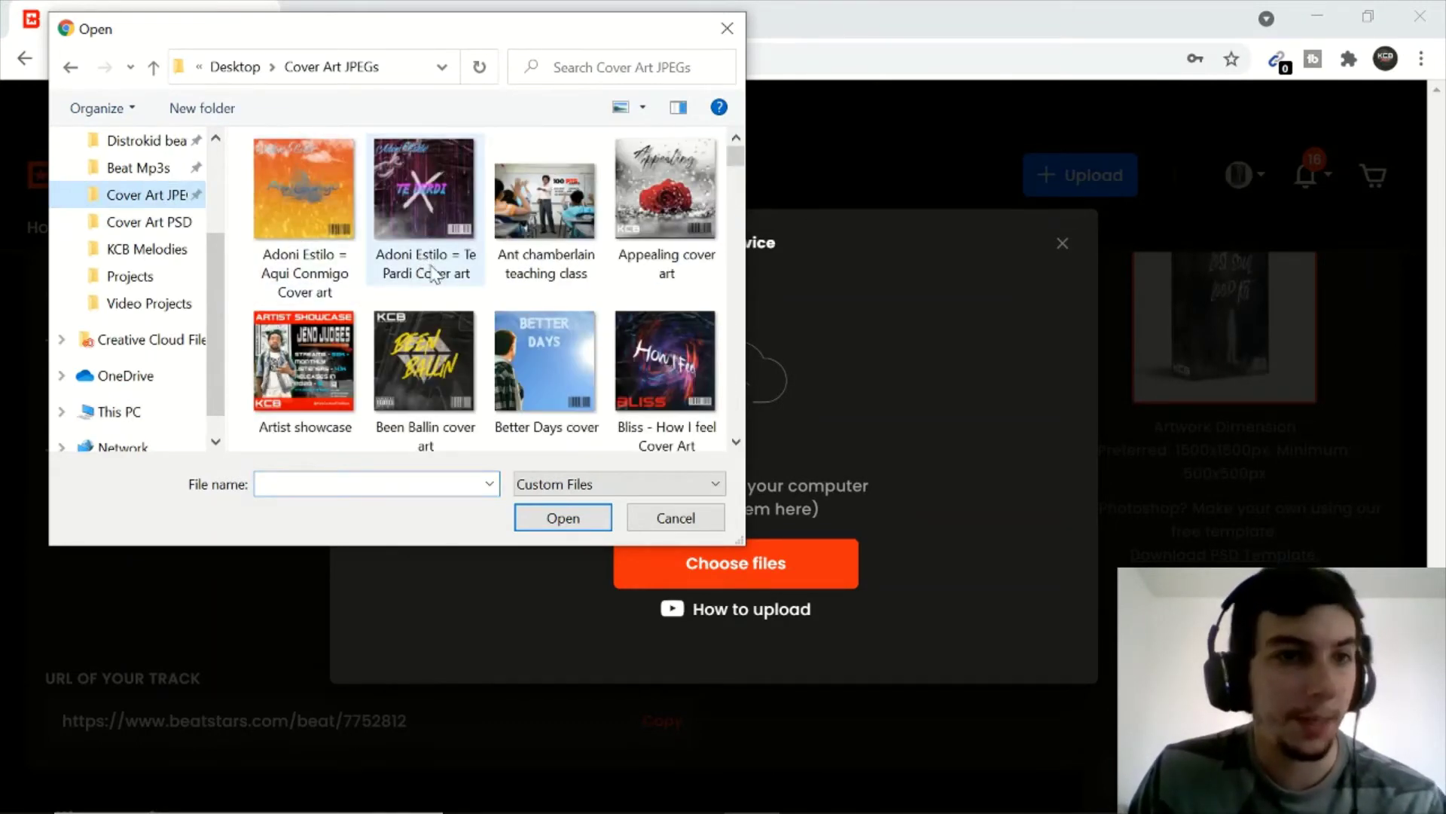
Choose "Trapped out cover art" as the track artwork and save it with the full-image crop.
scroll(505, 319, down, 15)
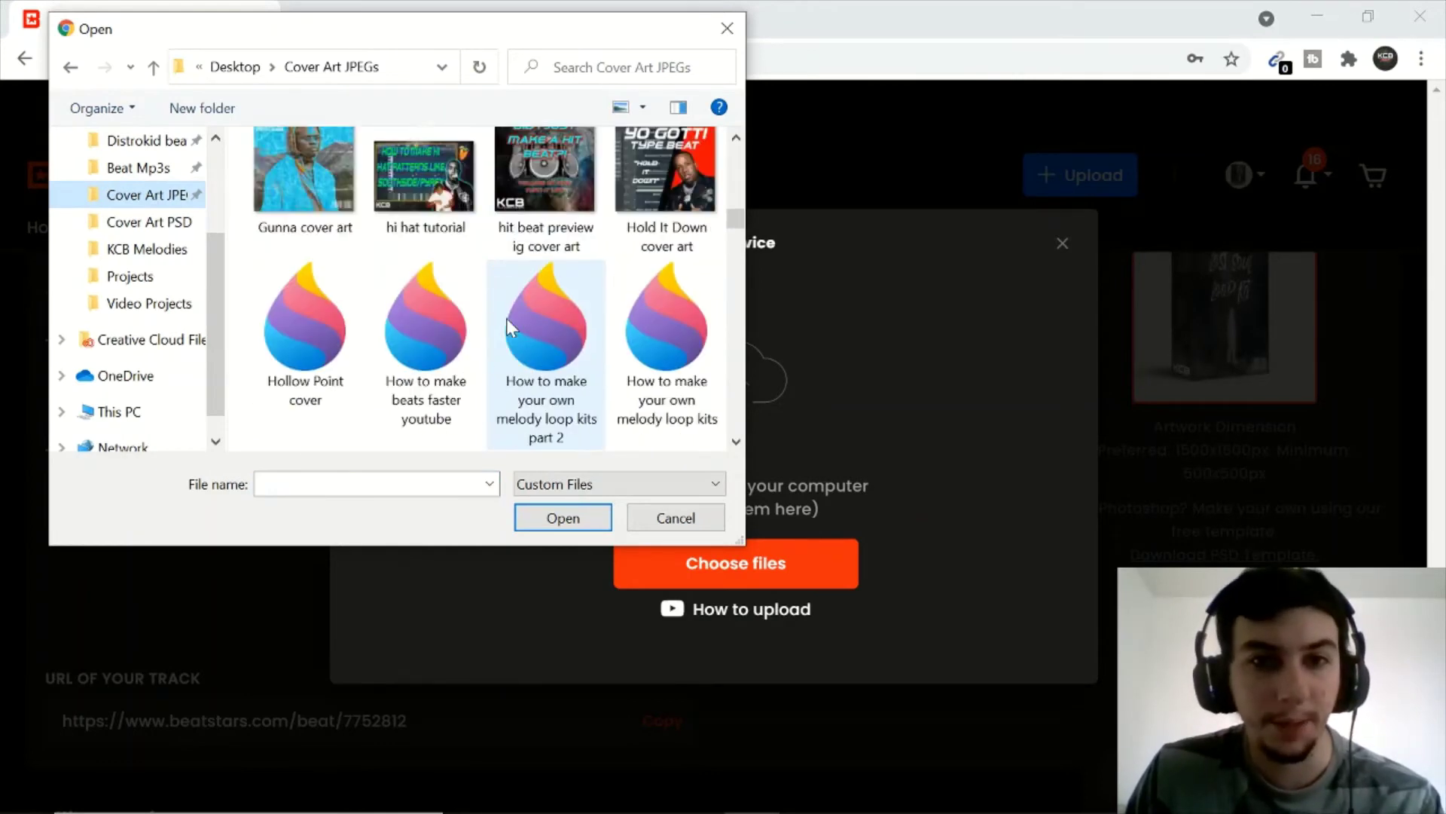
scroll(505, 315, down, 15)
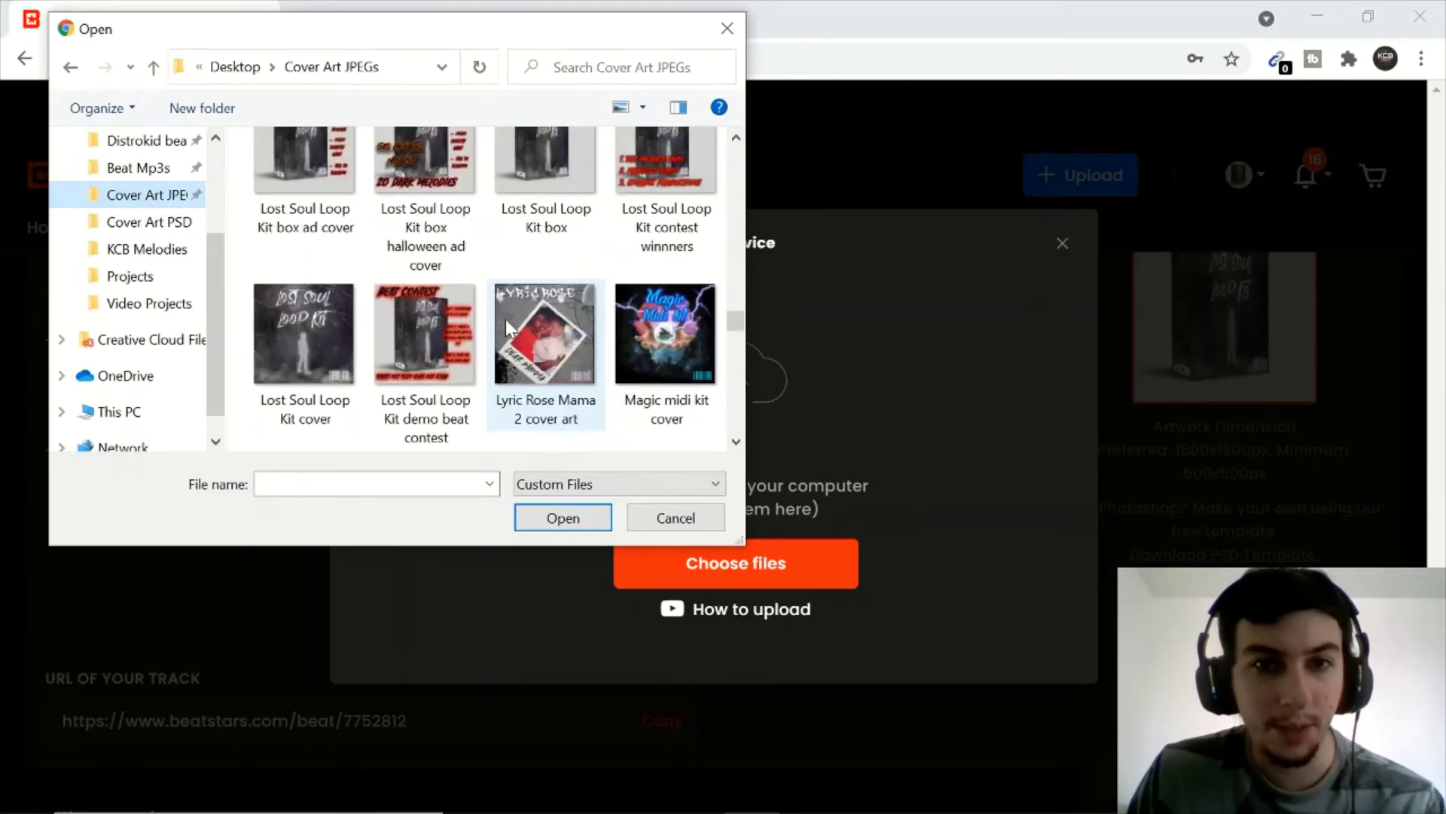
scroll(504, 317, down, 15)
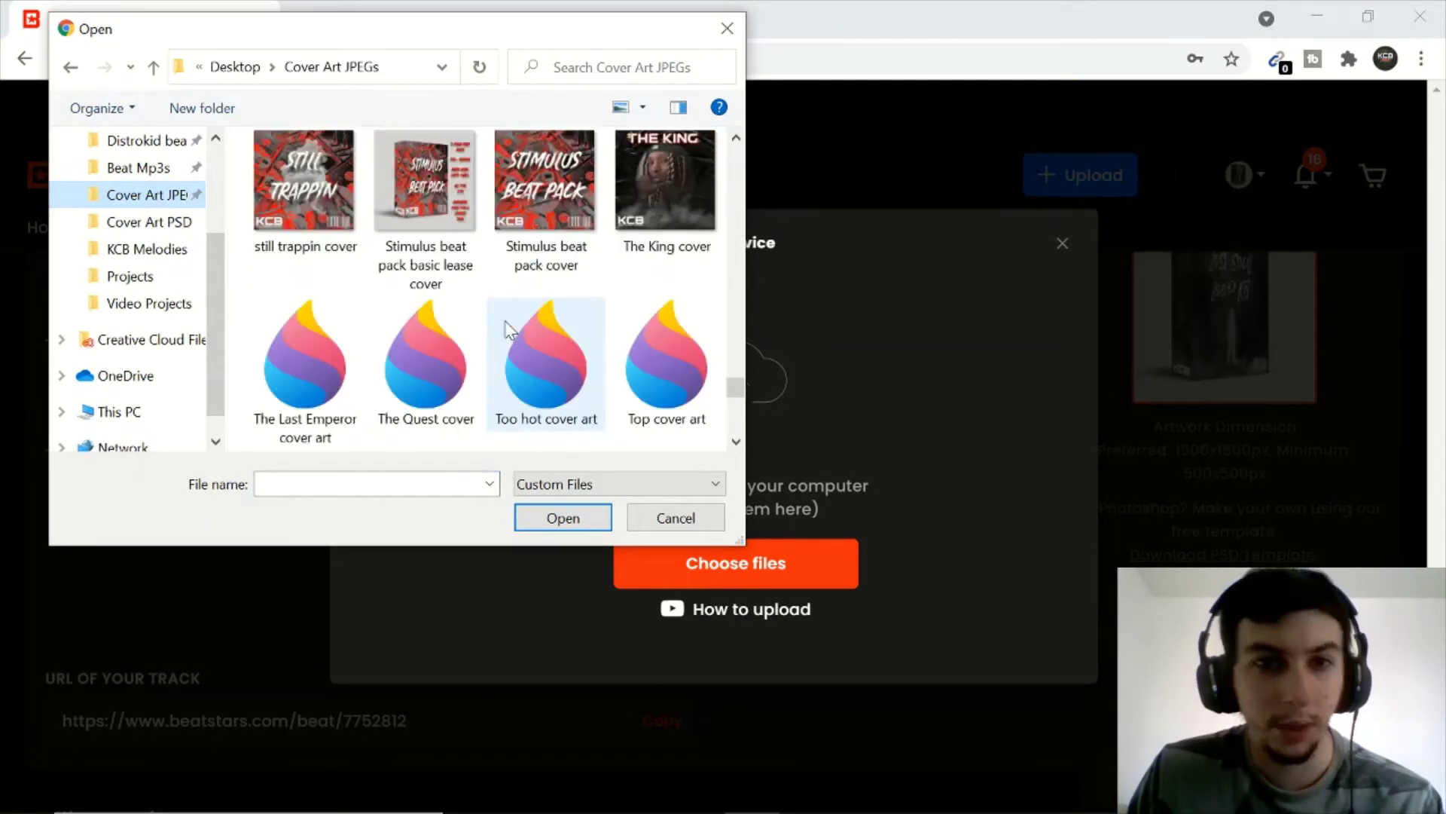
scroll(493, 309, up, 2)
scroll(491, 301, down, 4)
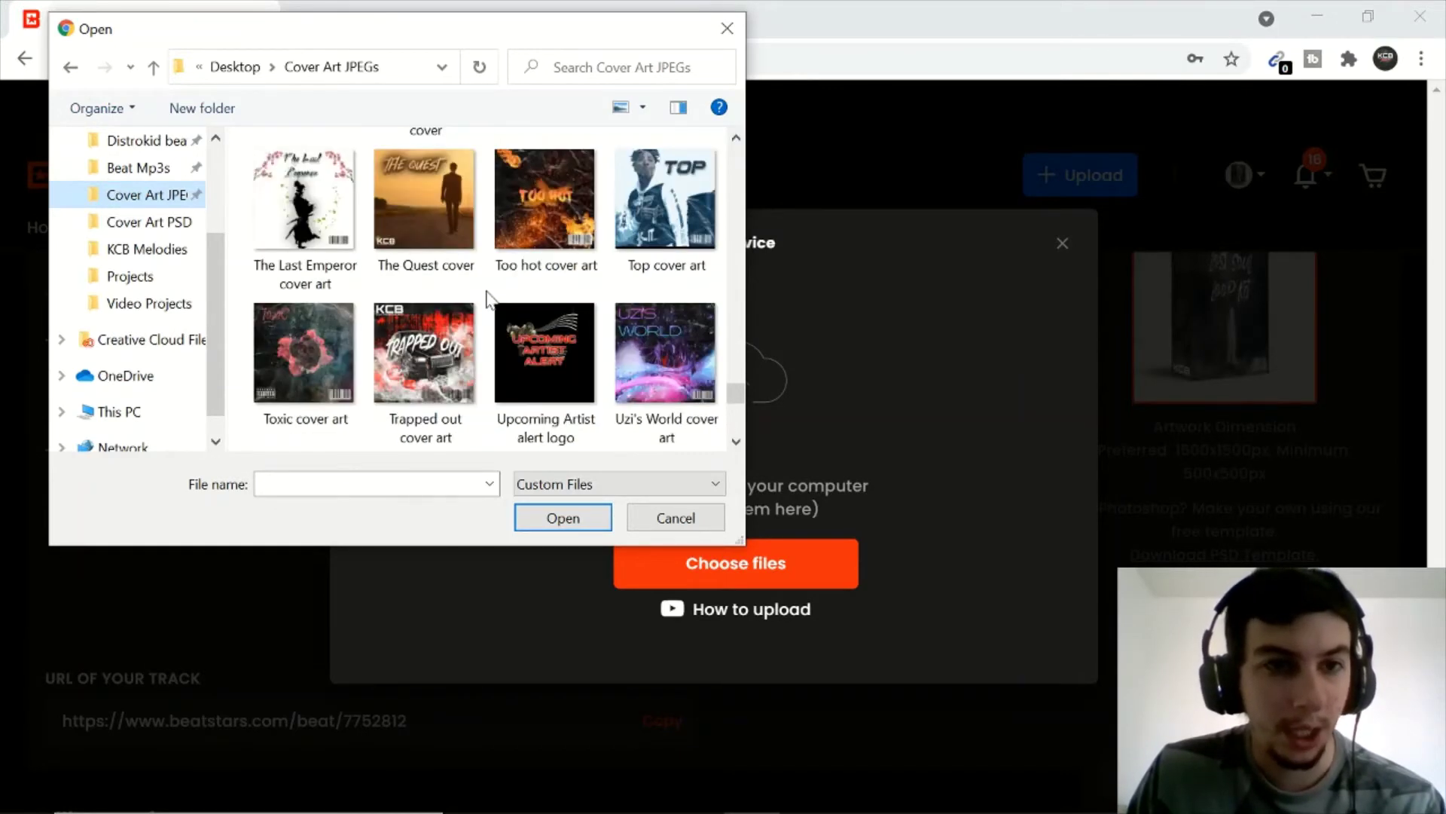
double_click(435, 193)
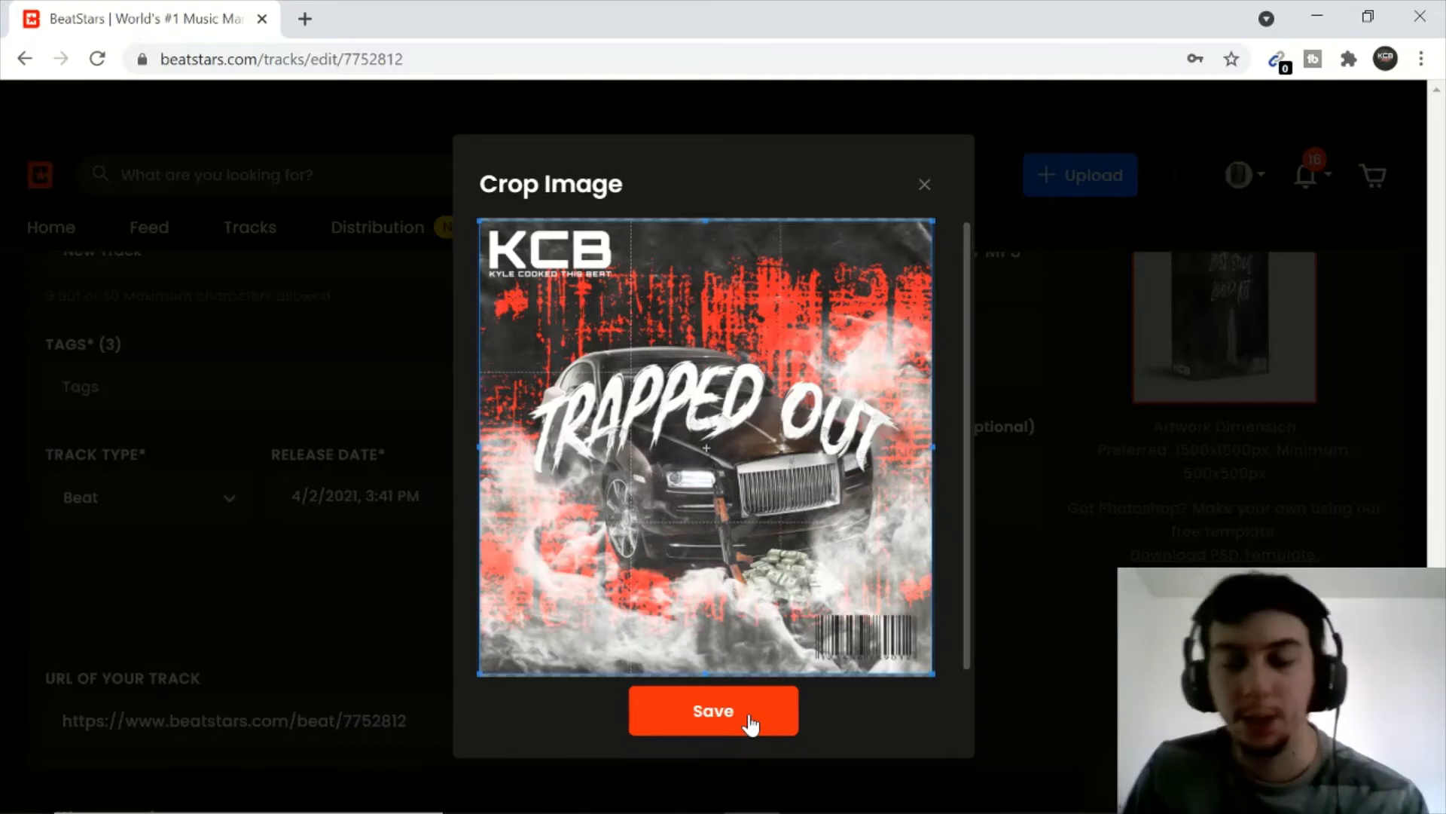
click(749, 719)
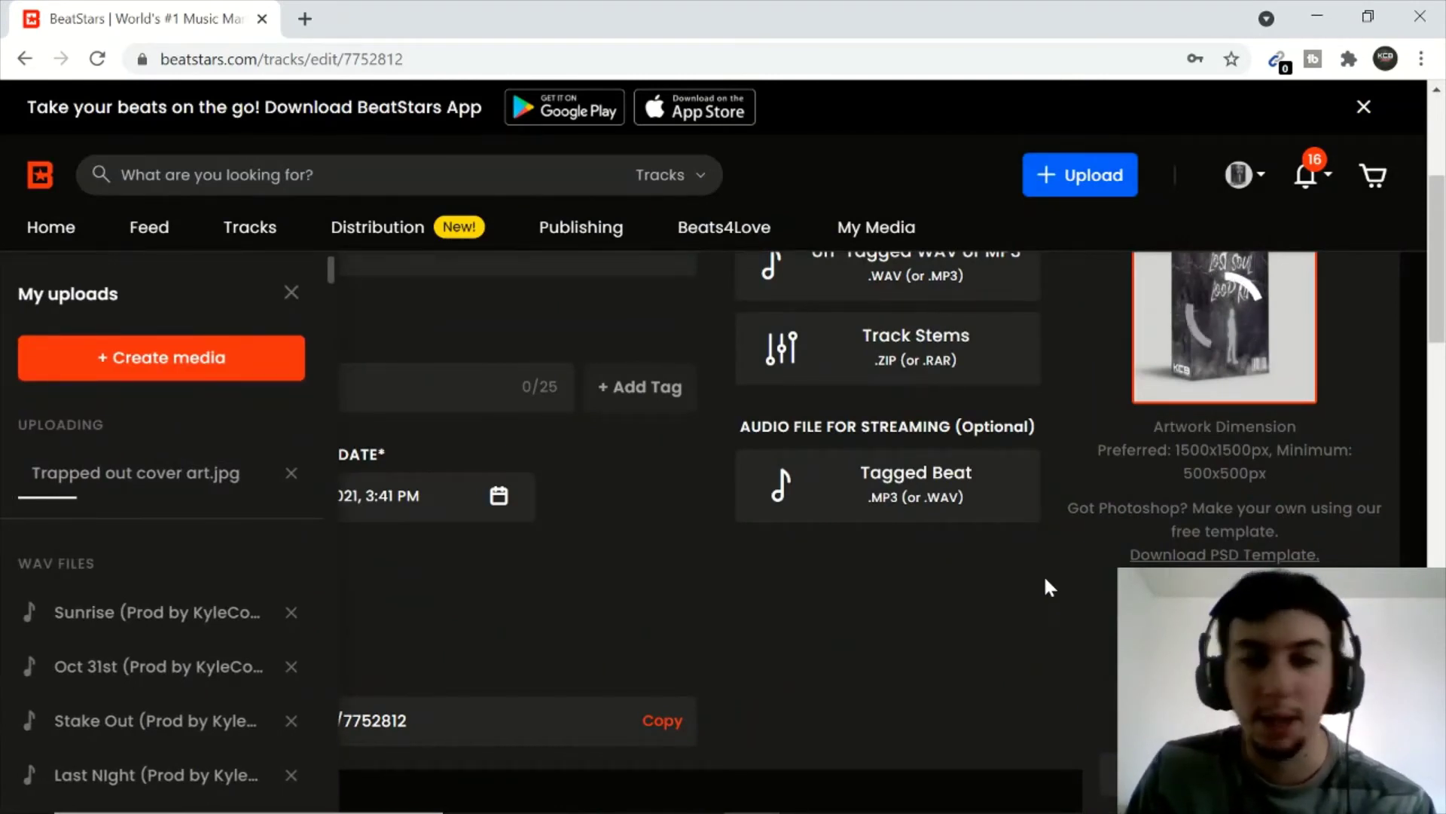
Upload the Trapped Out 142bpm MP3 from Beatstars Uploads > MP3 Tagged as the track's Tagged Beat.
scroll(1042, 574, up, 1)
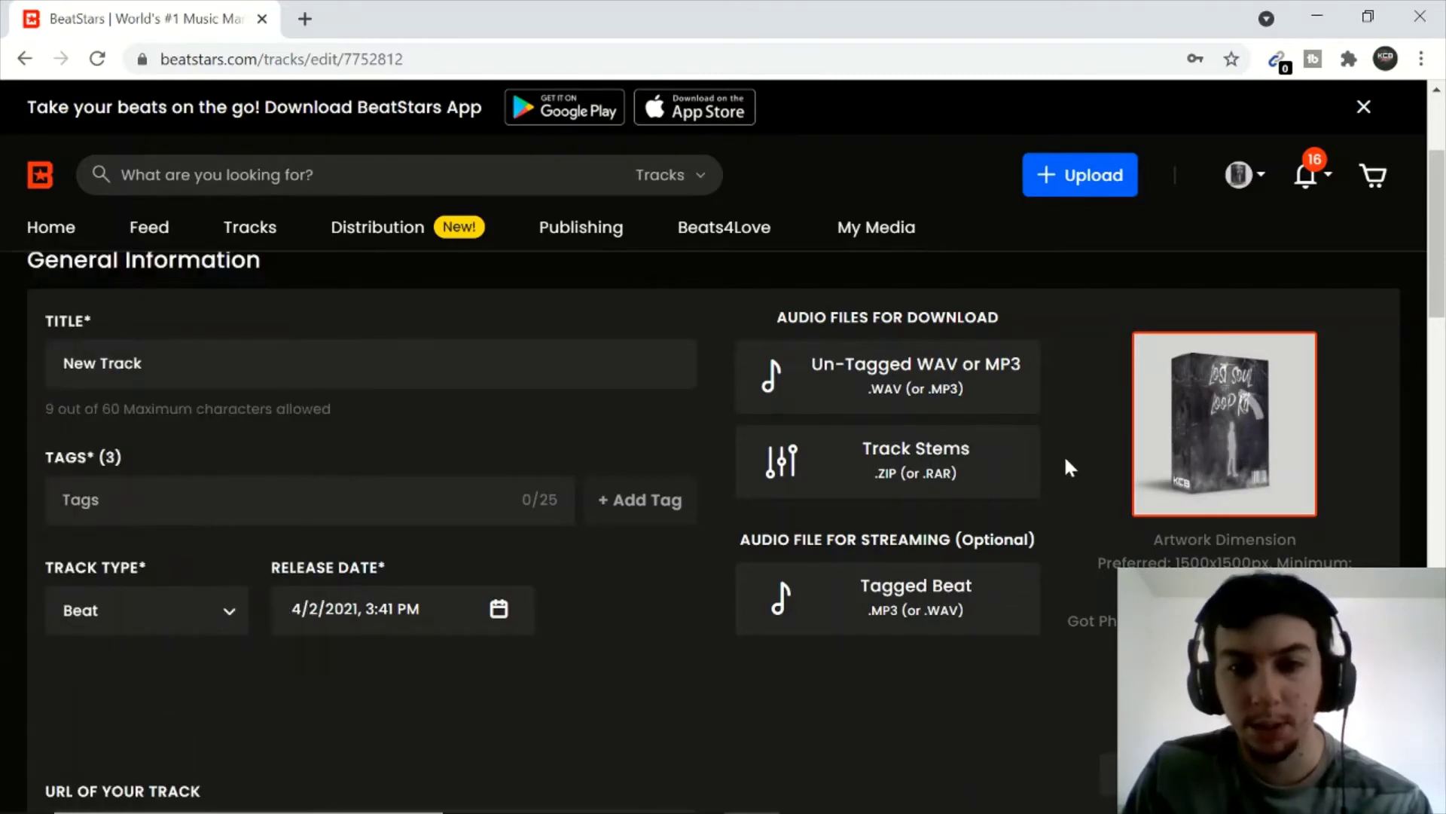
click(932, 597)
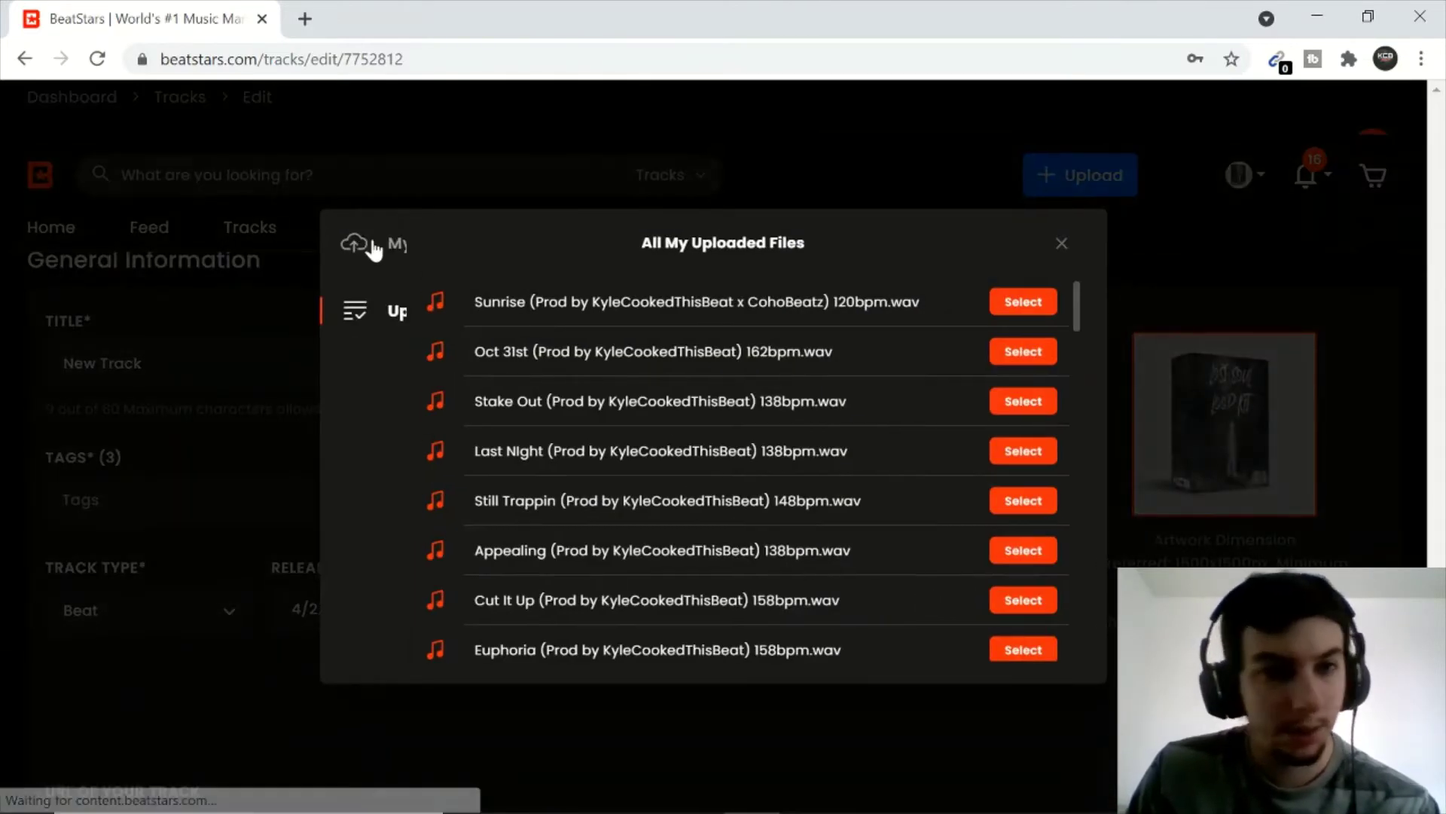
click(348, 242)
click(763, 558)
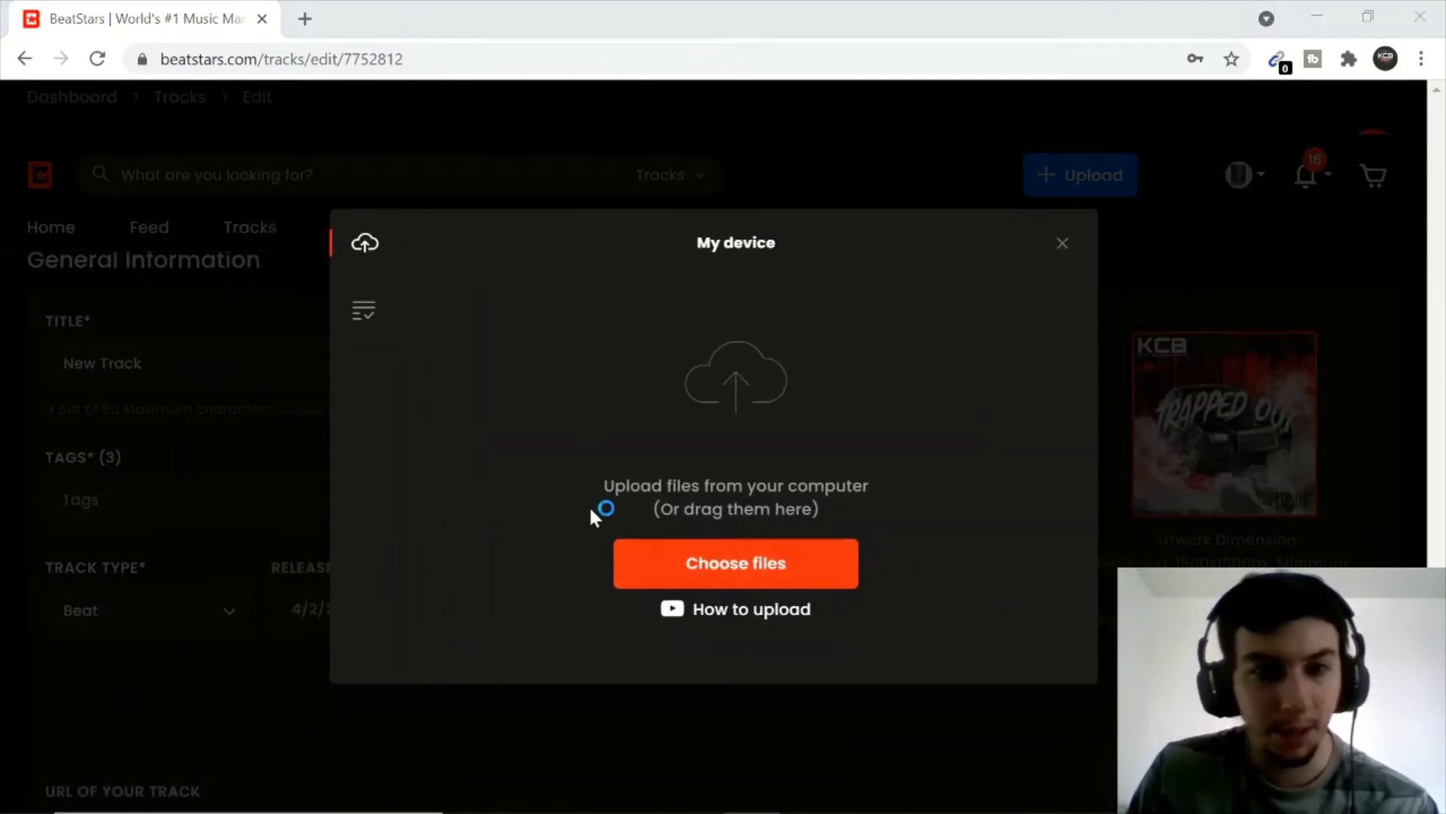
click(128, 188)
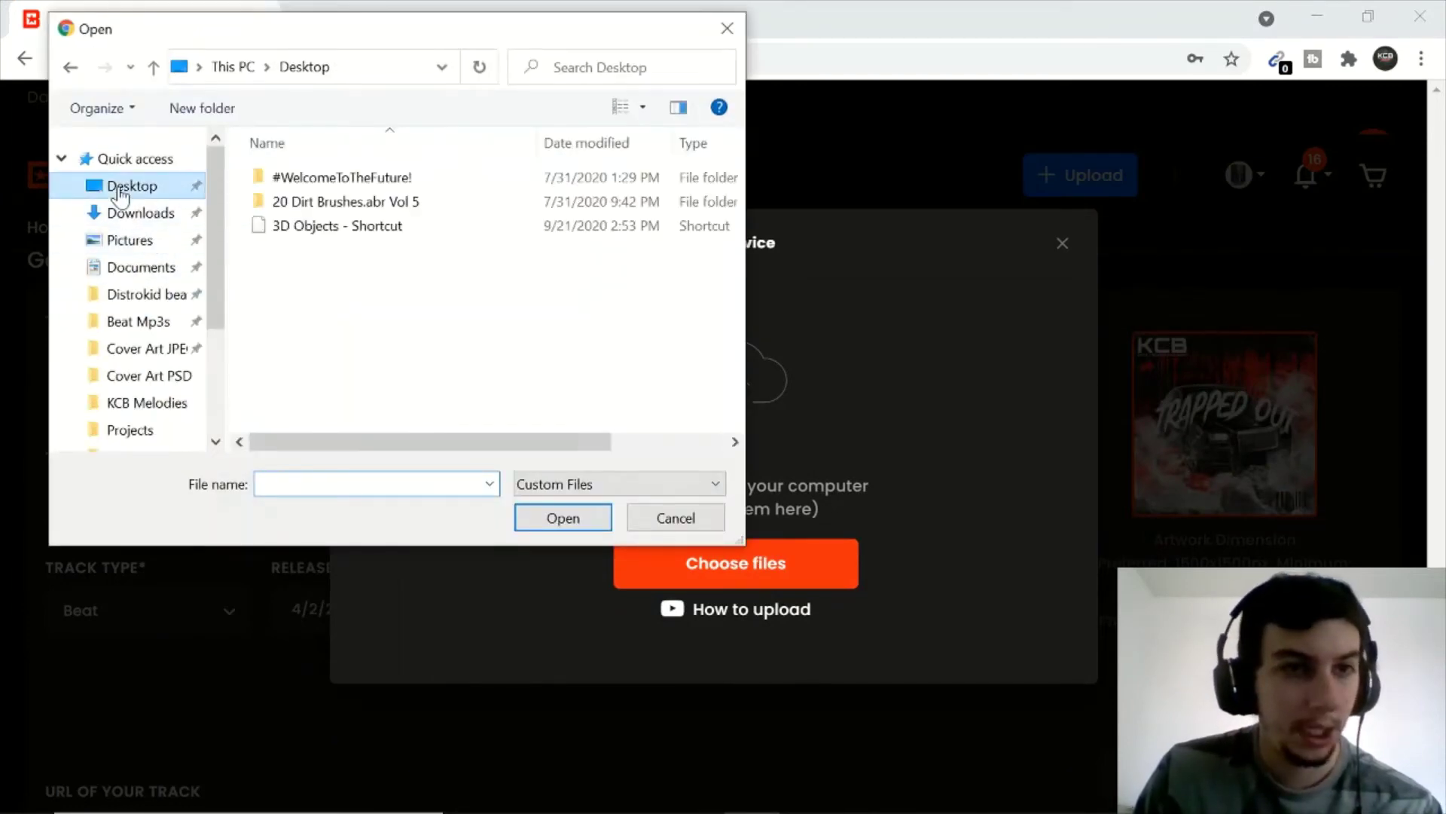
double_click(342, 346)
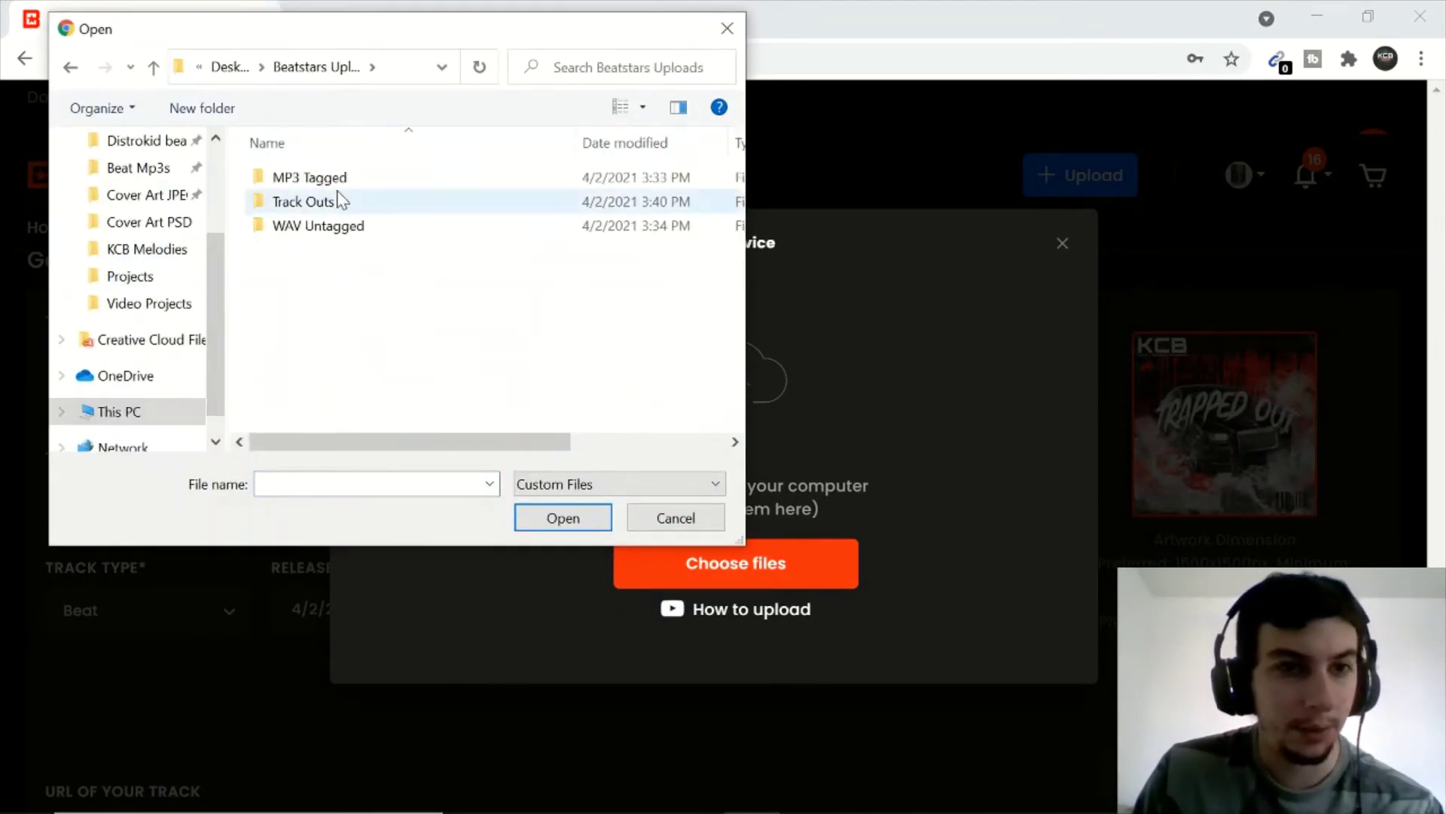
double_click(343, 184)
scroll(373, 324, down, 20)
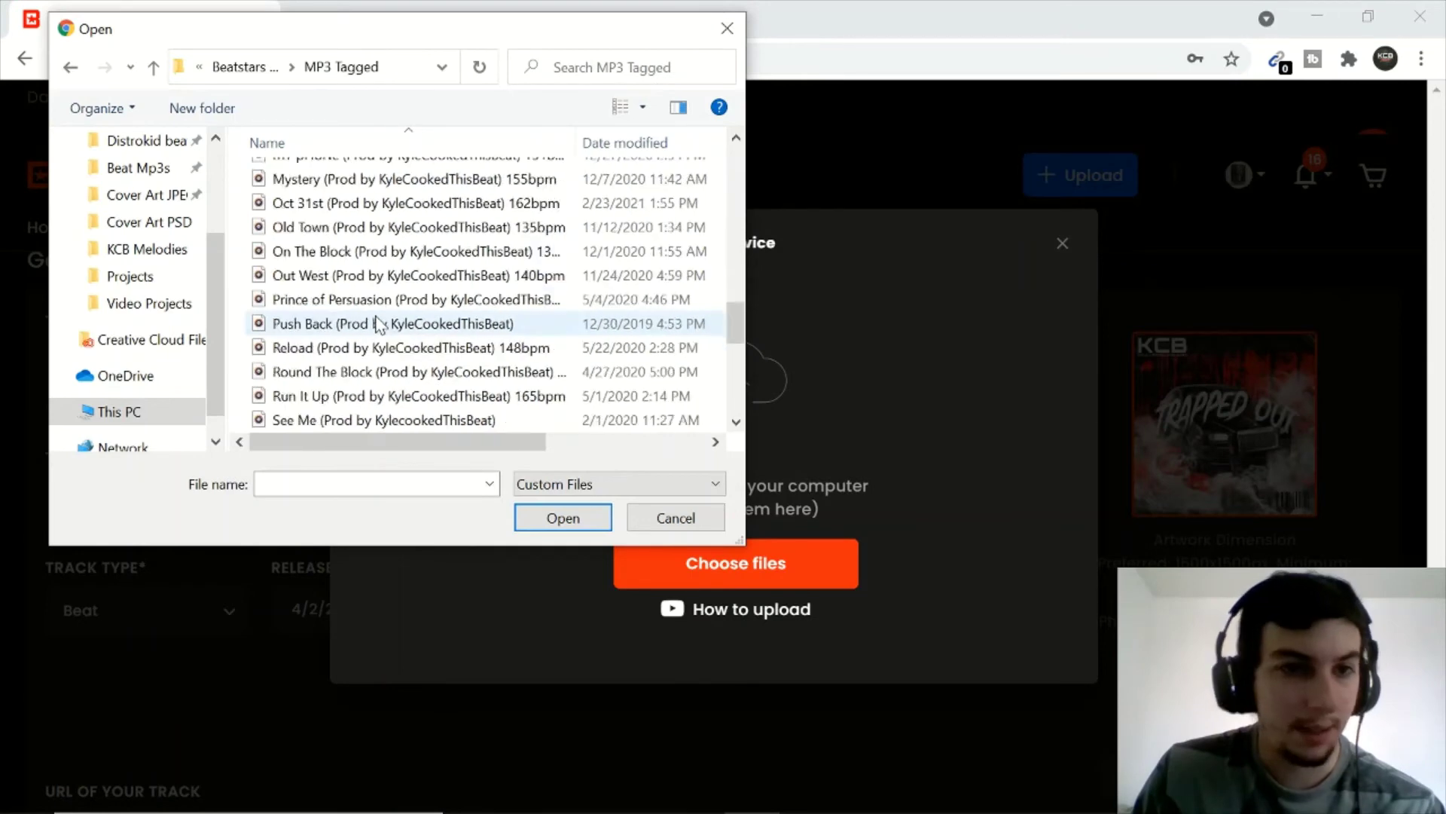
double_click(369, 346)
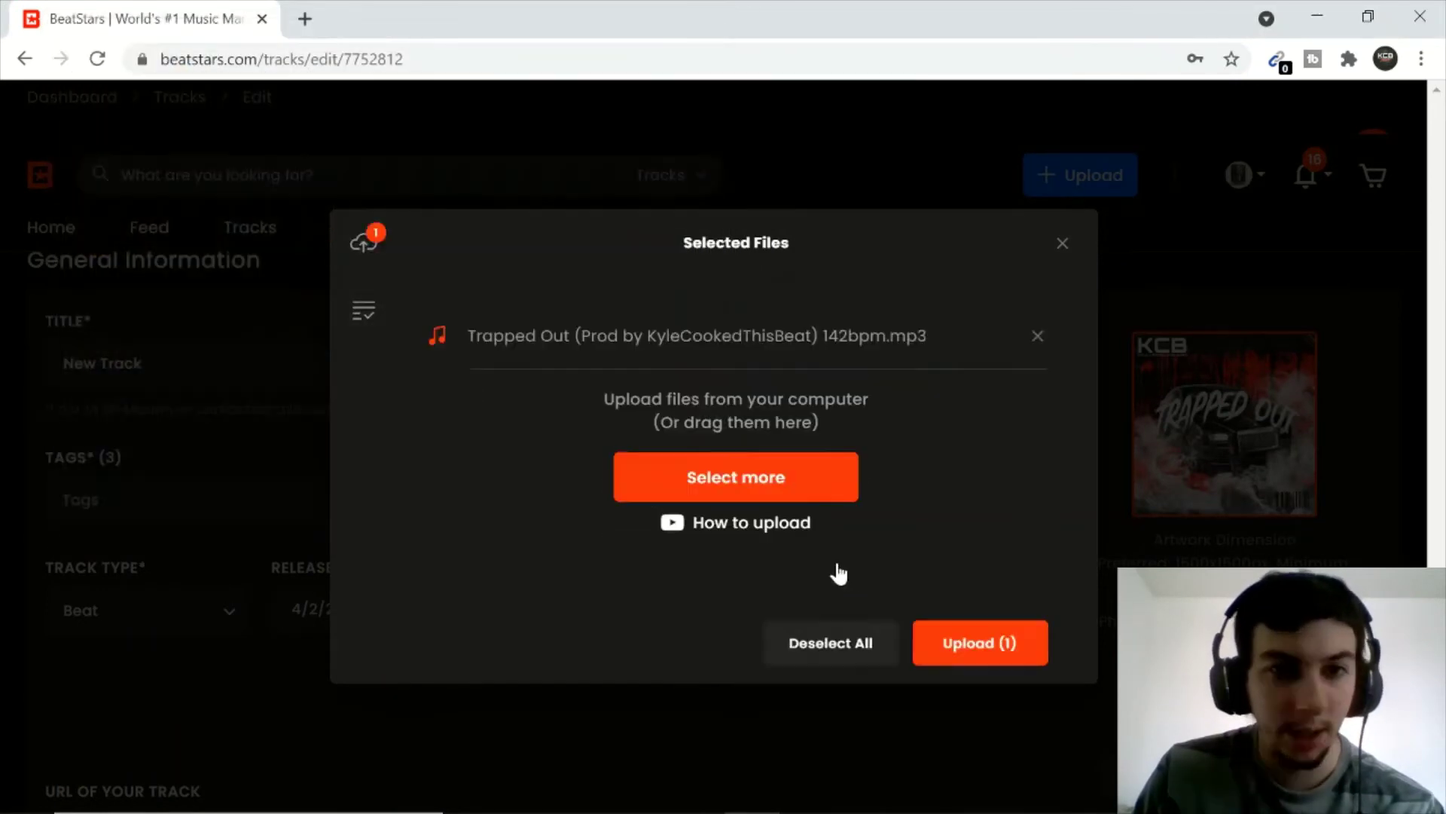
click(979, 642)
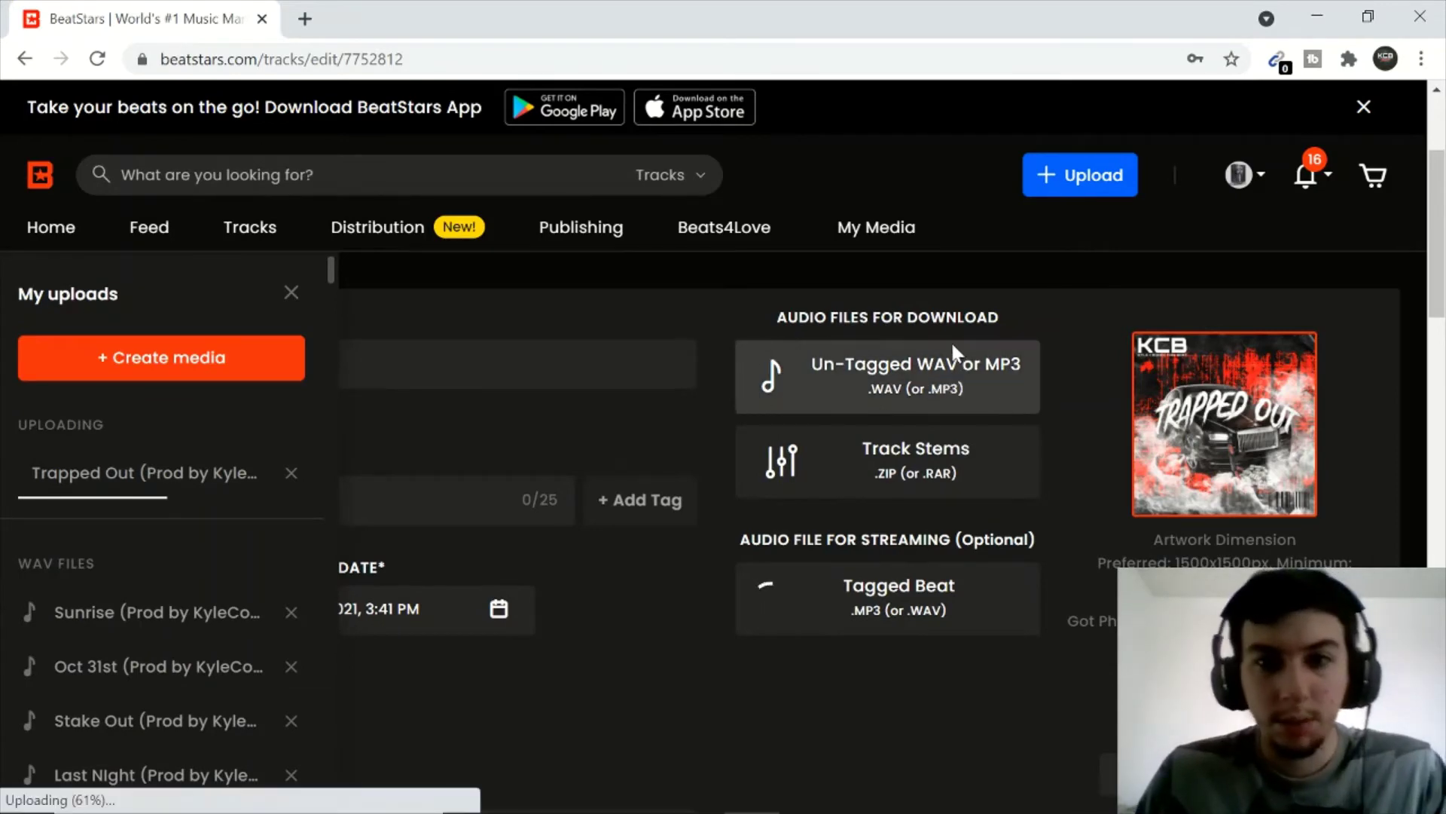
Upload the Trapped Out 142bpm WAV from Beatstars Uploads > WAV Untagged as the track's Un-Tagged WAV or MP3.
click(948, 388)
click(365, 242)
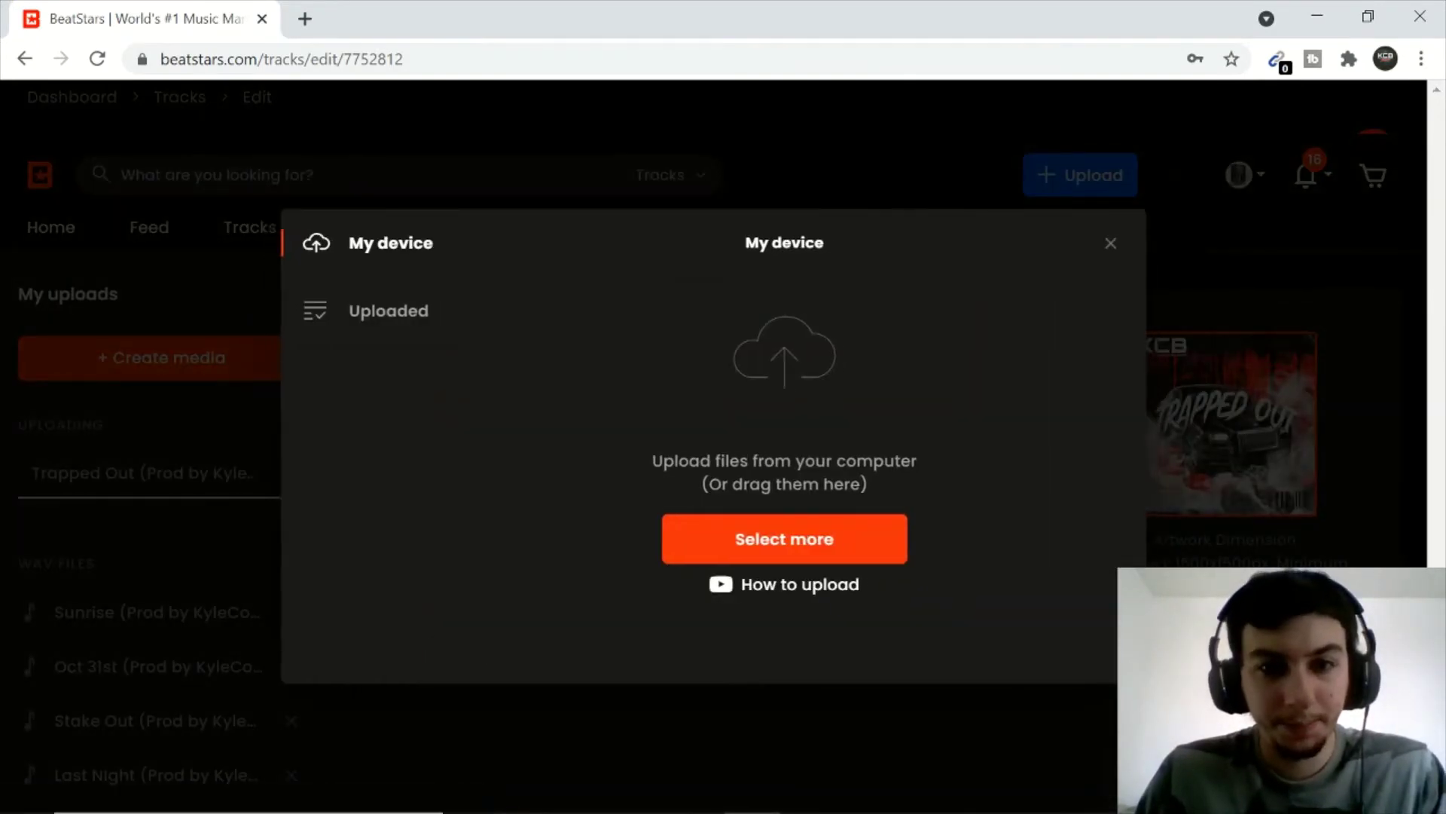
click(565, 520)
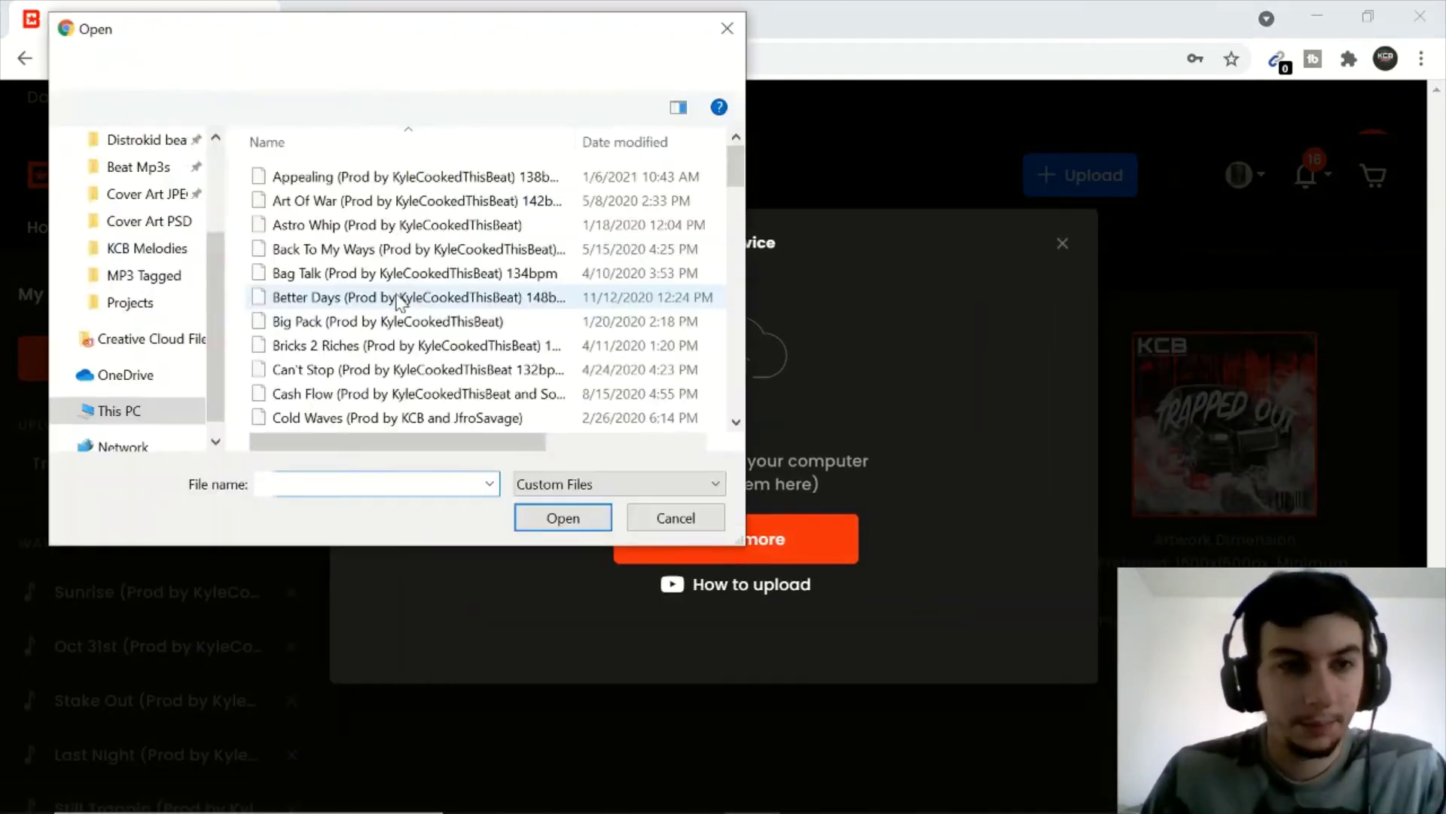
scroll(135, 226, up, 3)
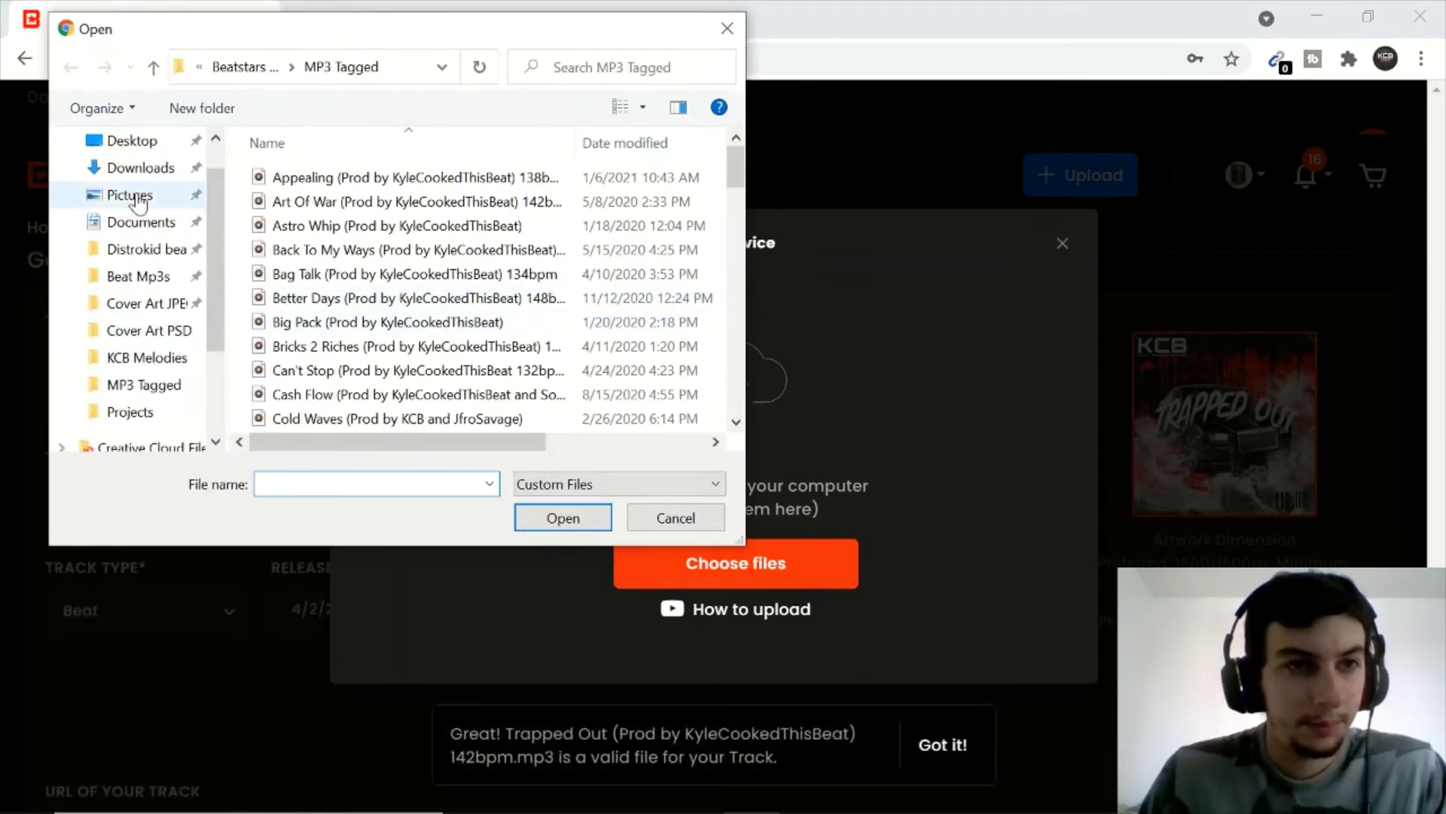
click(129, 140)
double_click(378, 349)
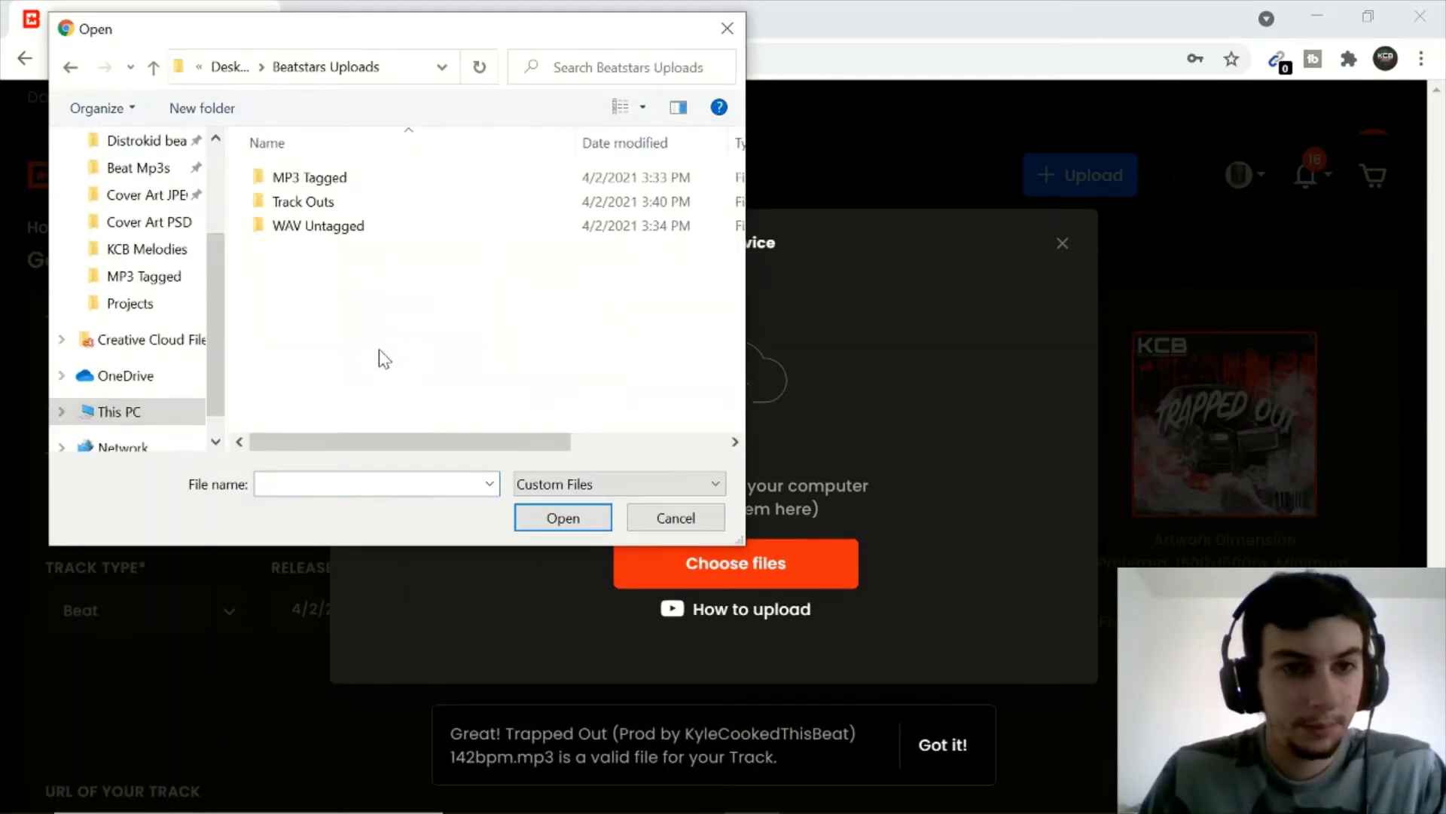
click(352, 225)
double_click(352, 225)
scroll(354, 350, down, 15)
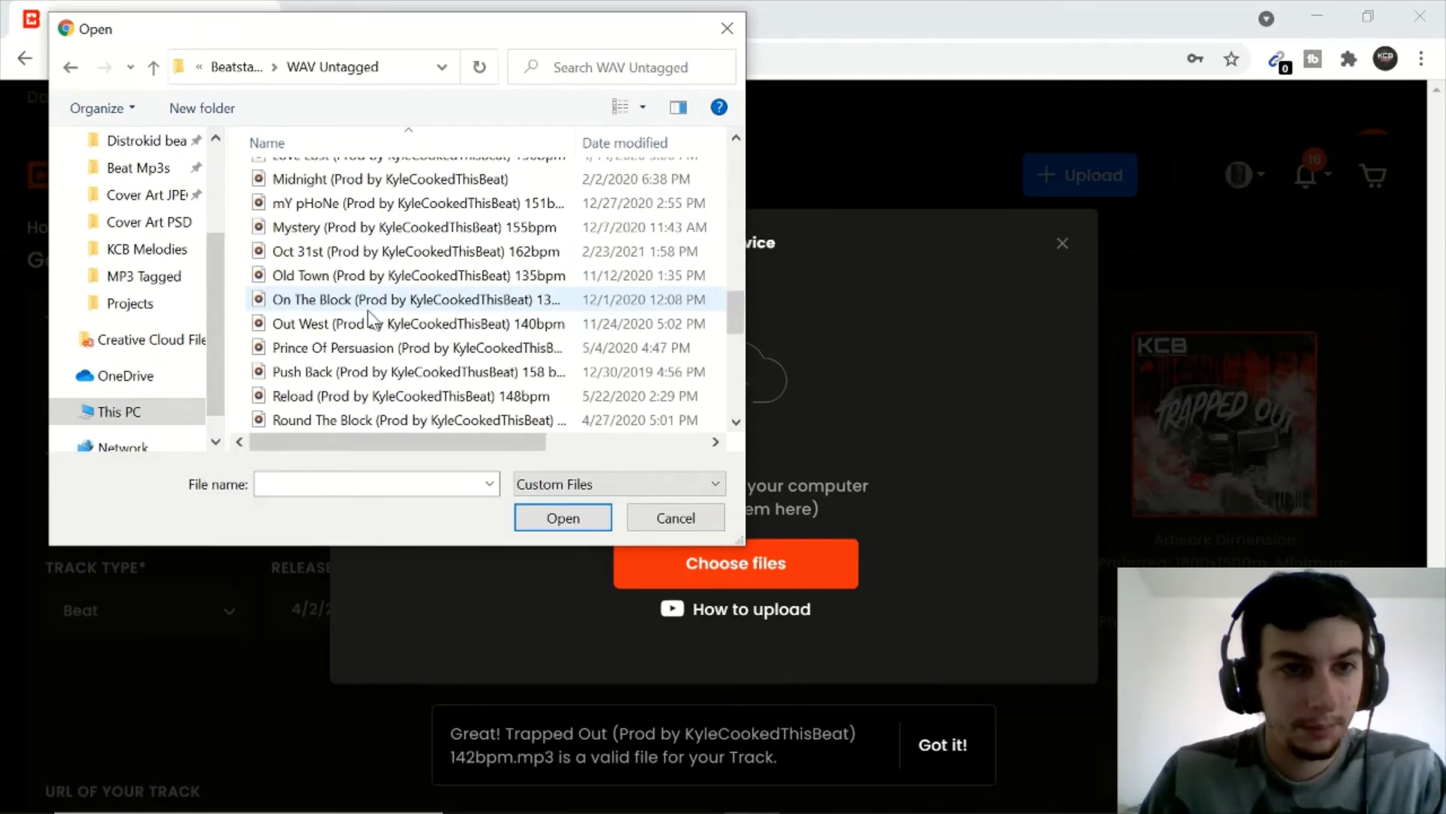
scroll(354, 351, down, 2)
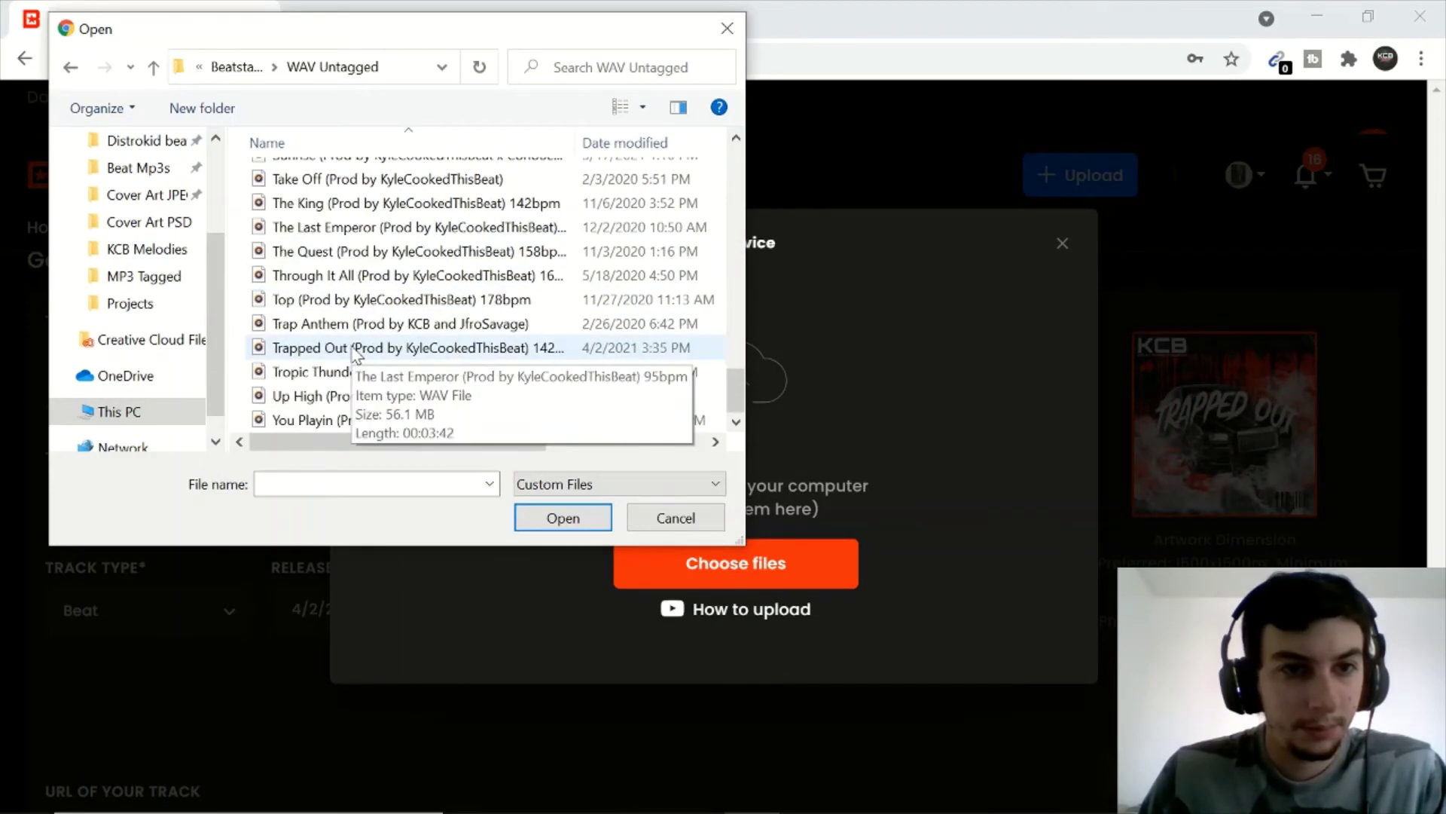
double_click(352, 348)
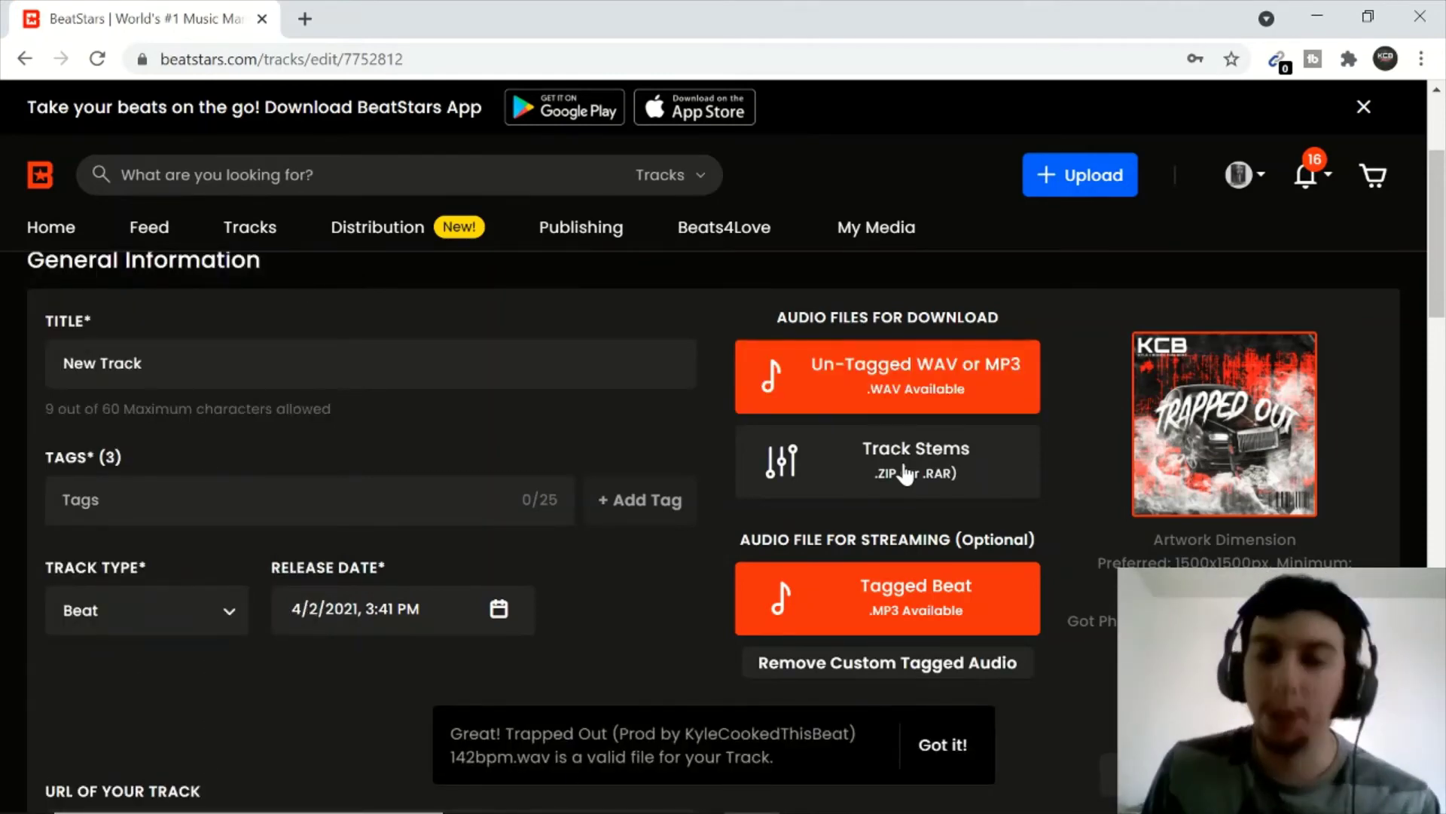
Start uploading a zip file from the computer as the track's stems.
scroll(908, 479, up, 2)
scroll(874, 490, down, 4)
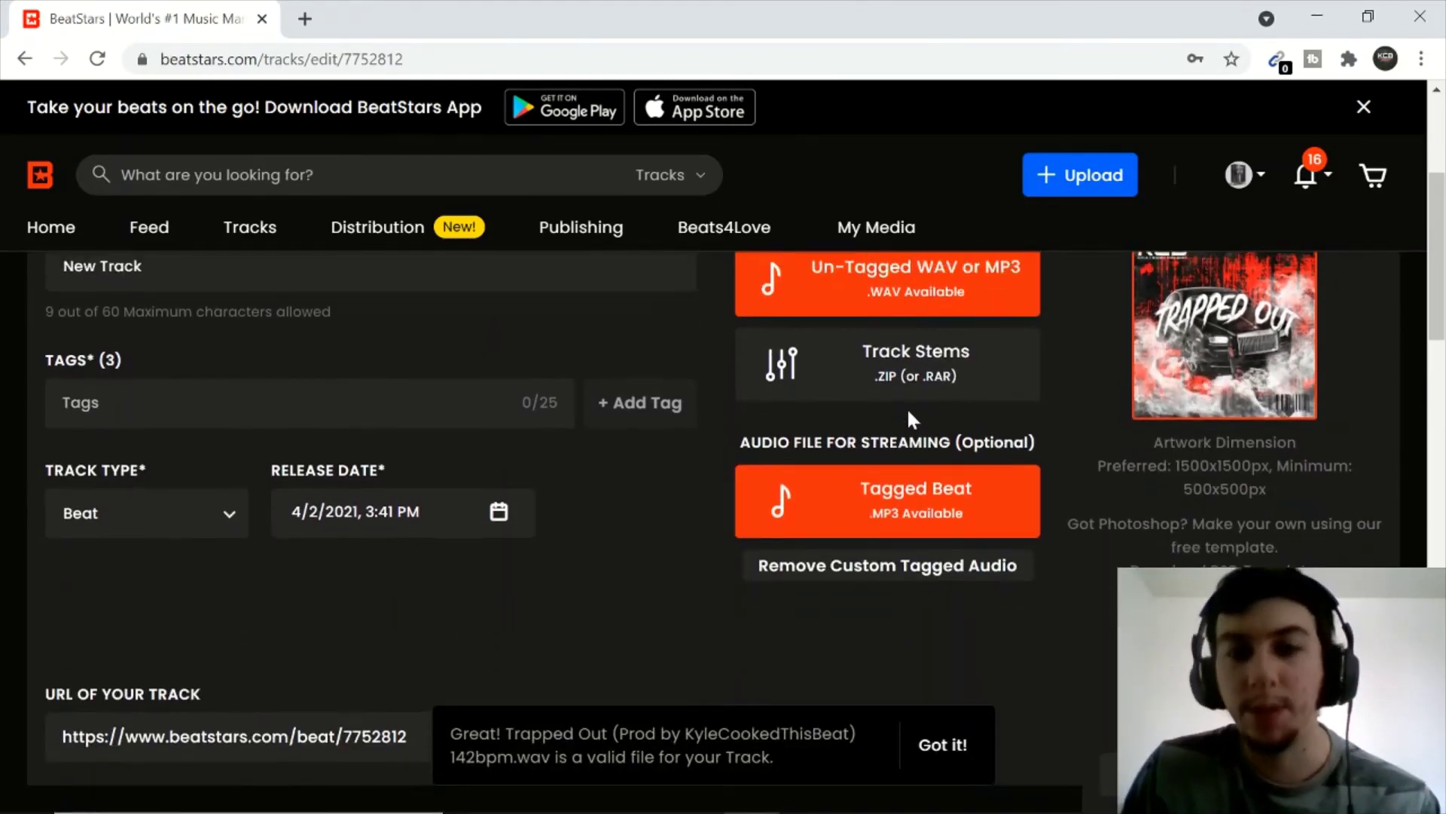
scroll(915, 422, up, 2)
click(927, 445)
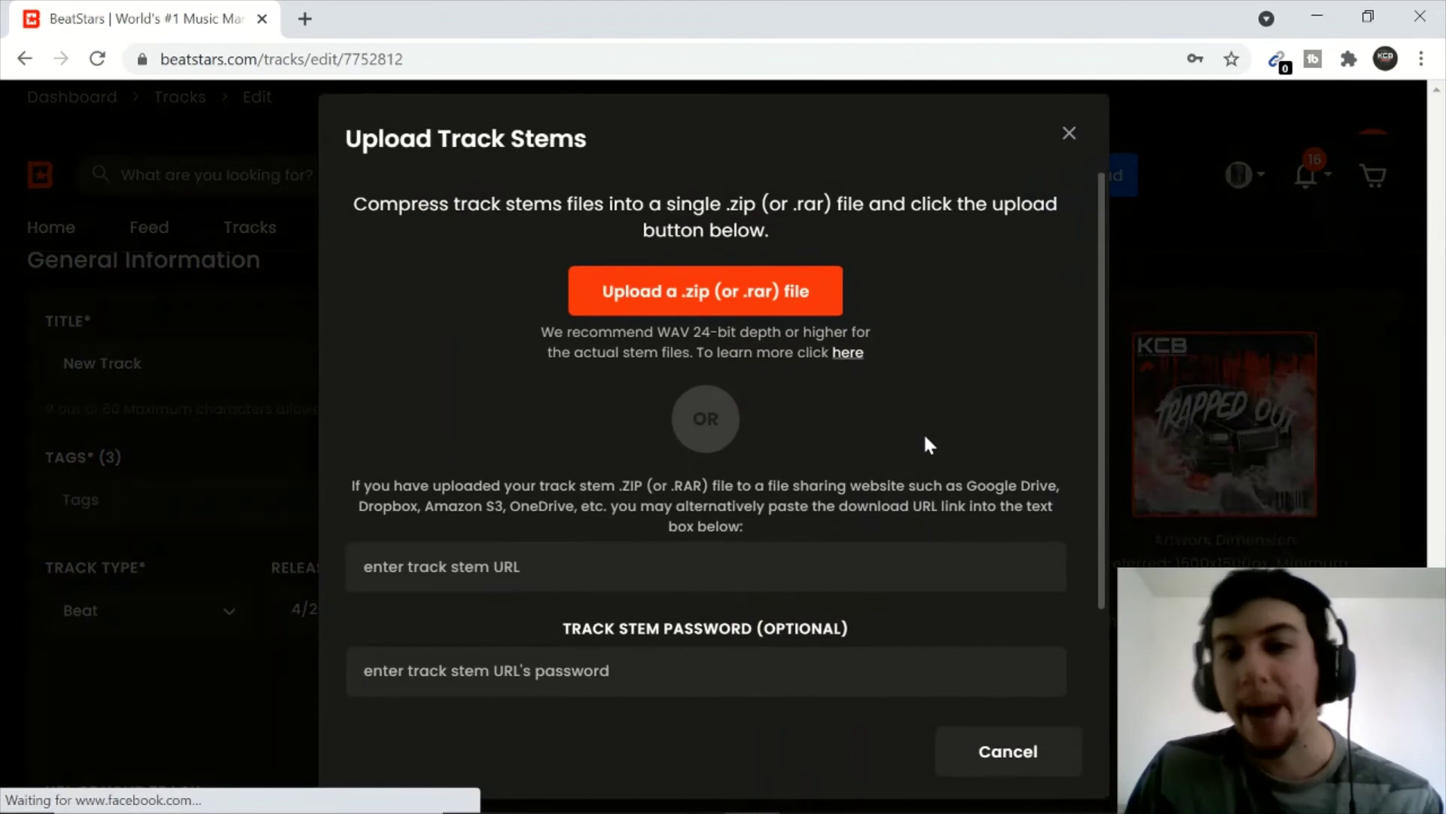
click(734, 300)
click(355, 247)
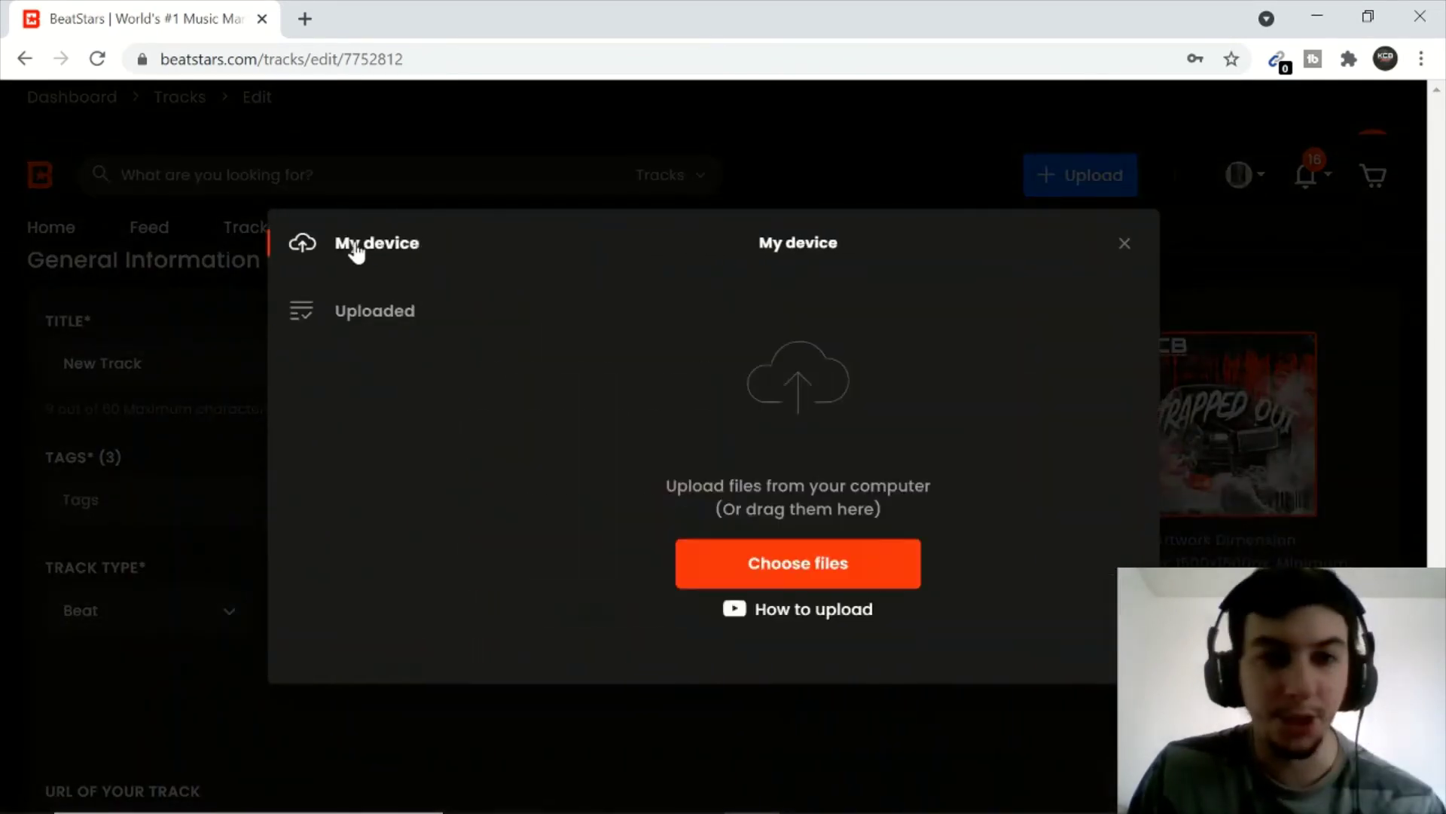
click(720, 563)
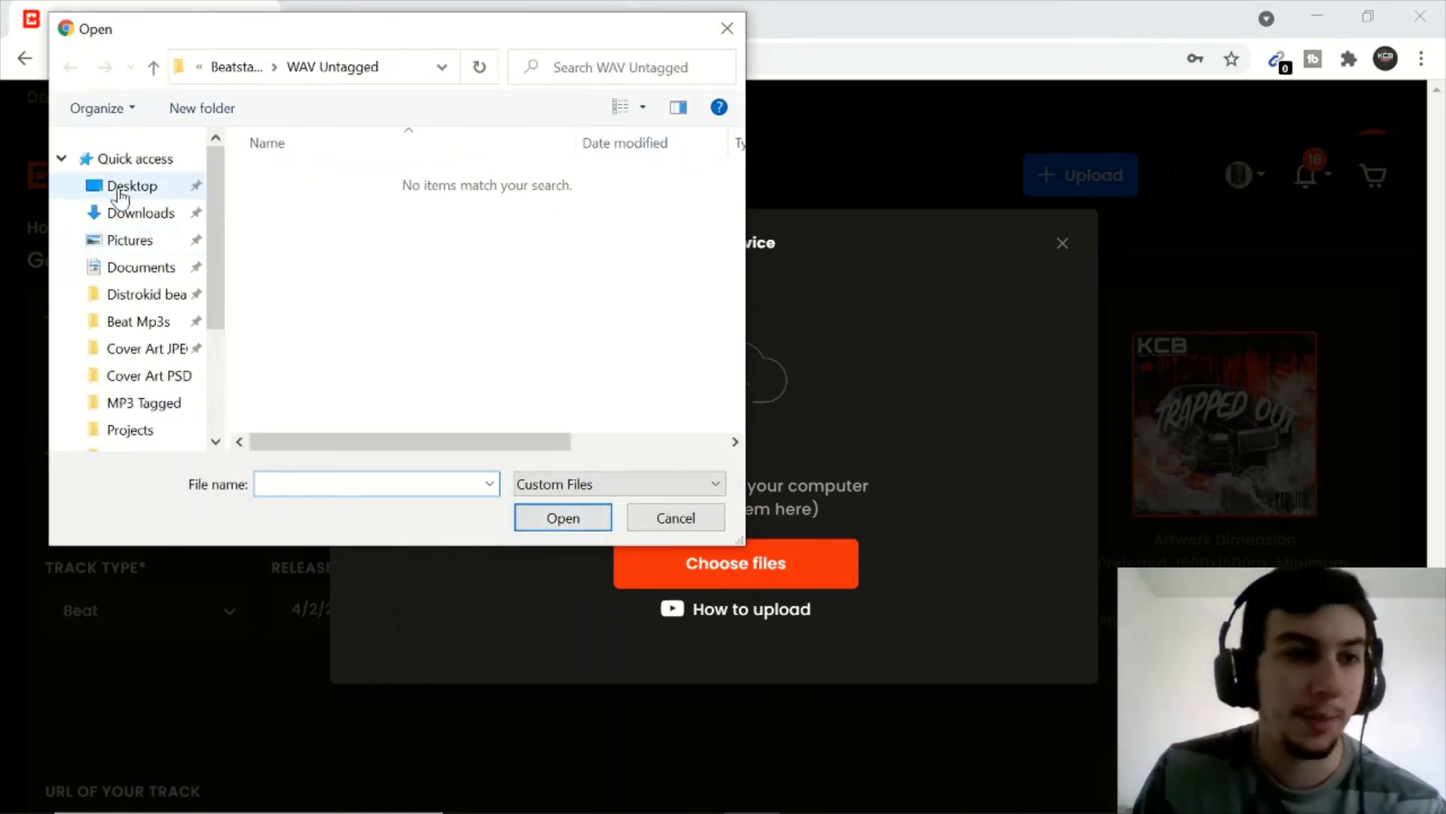
Choose the KCB Trapped Out Track Outs zip from Desktop > Beatstars Uploads > Track Outs for the stems upload.
click(116, 188)
scroll(400, 376, down, 3)
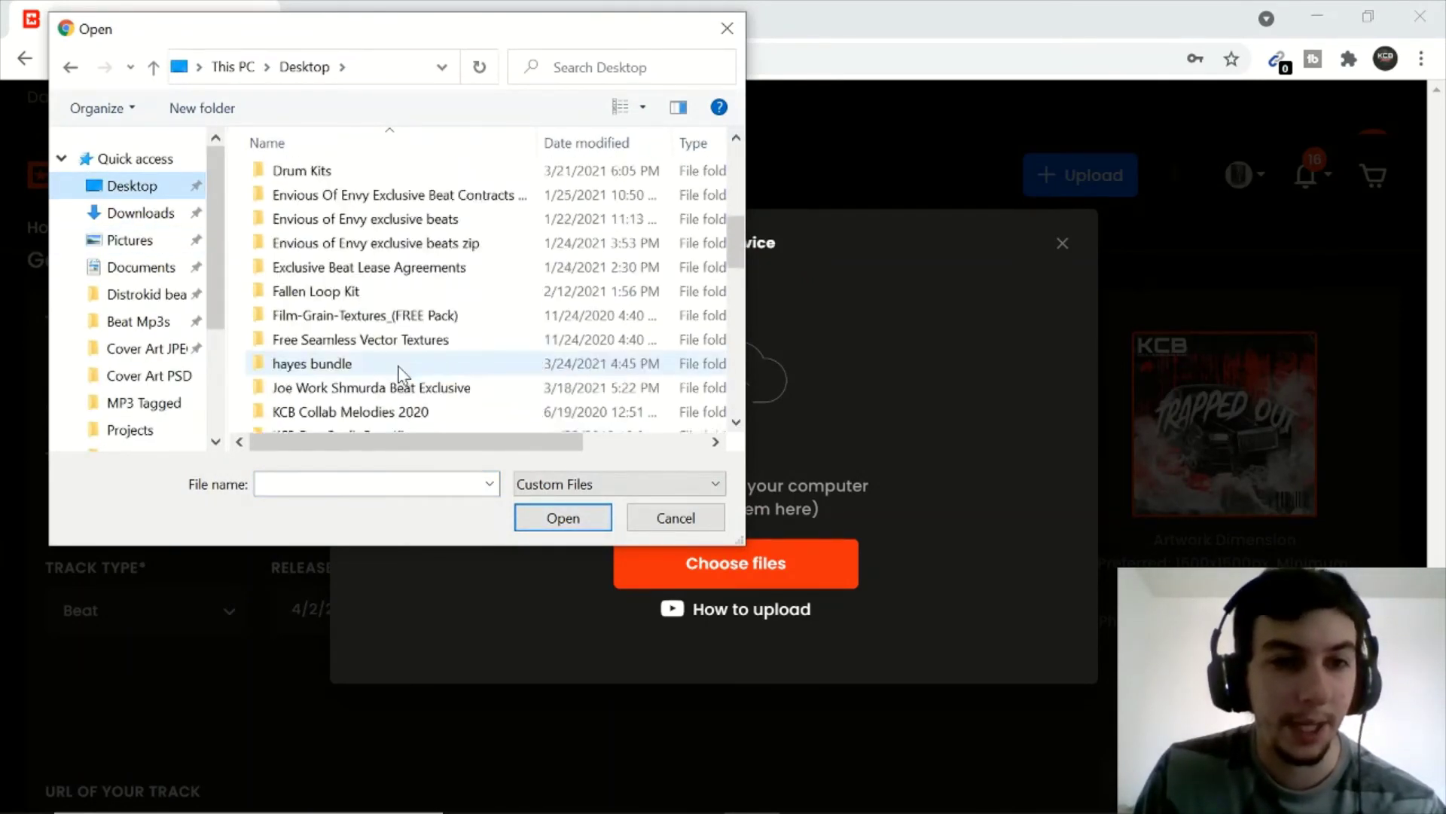
scroll(398, 373, up, 4)
double_click(399, 354)
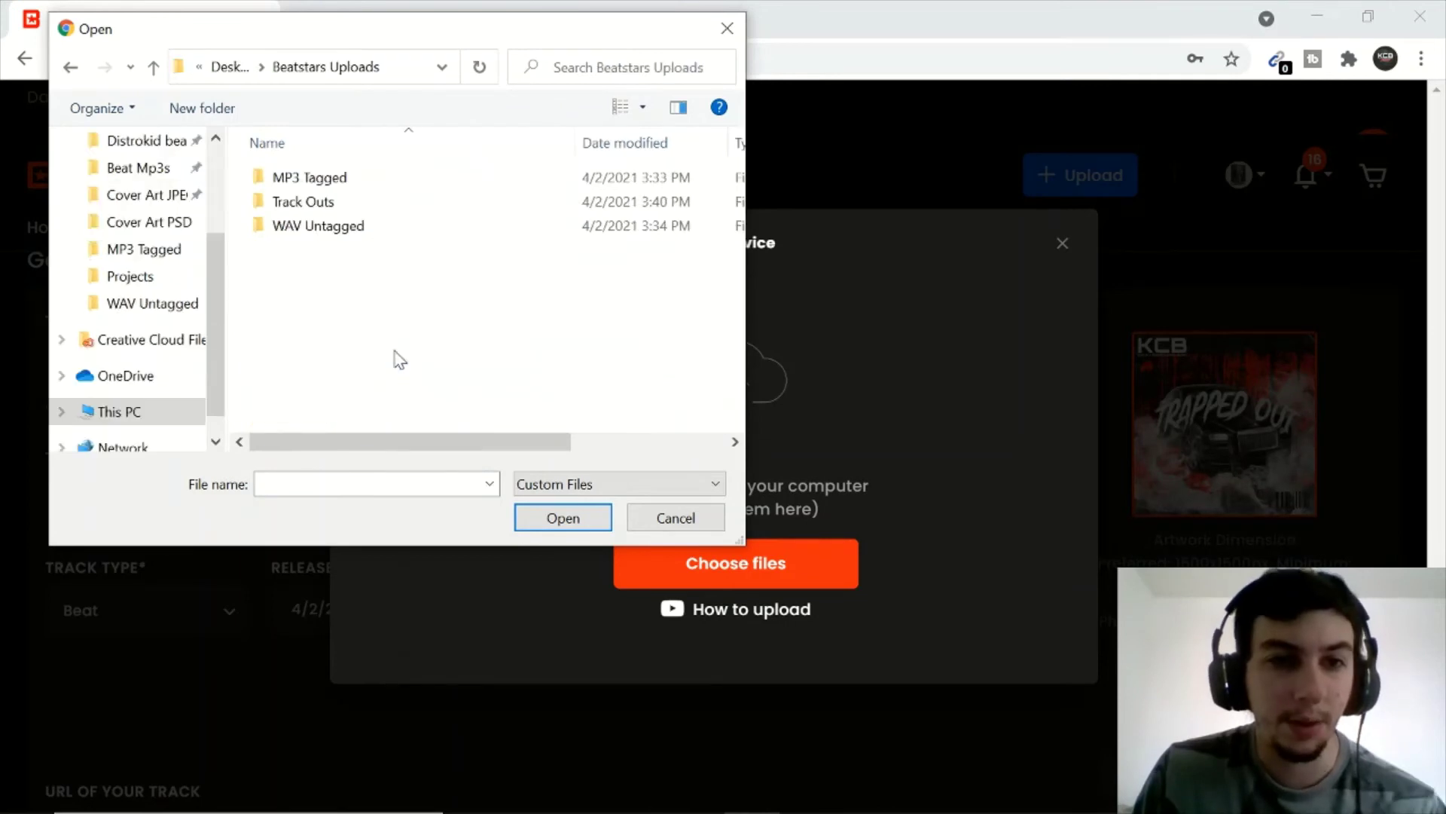
click(358, 206)
double_click(360, 204)
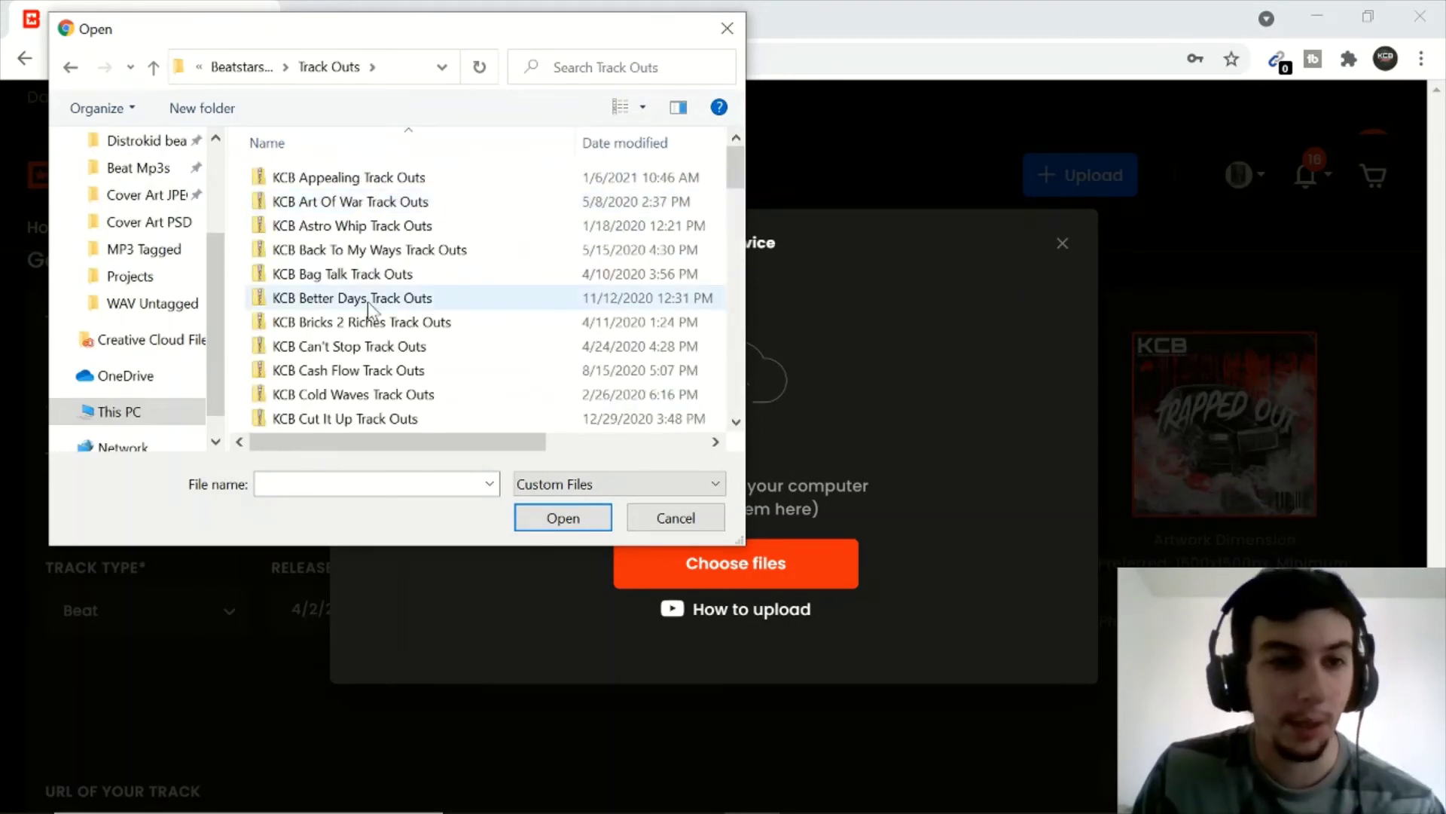
scroll(369, 305, down, 10)
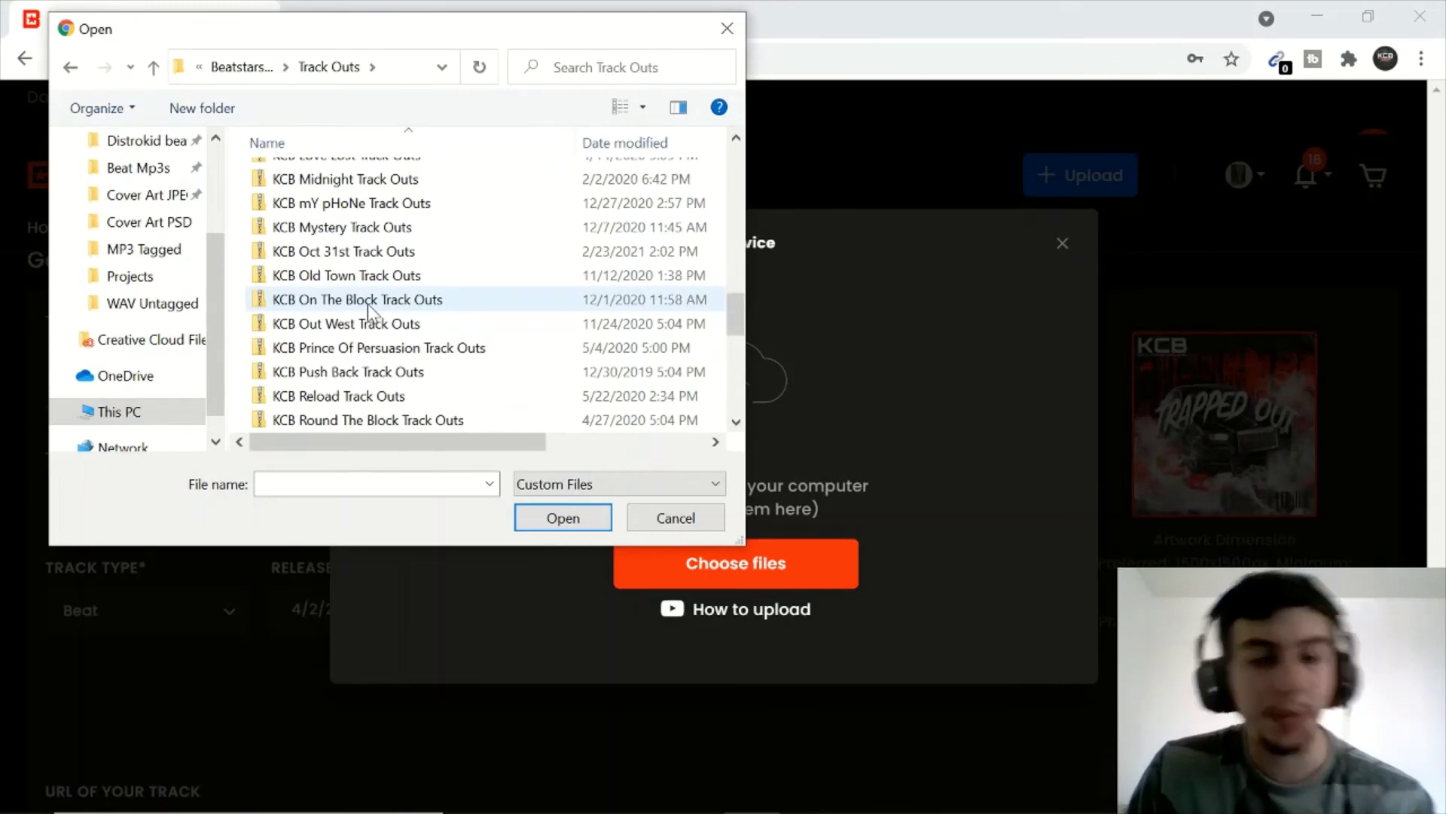
scroll(380, 316, down, 6)
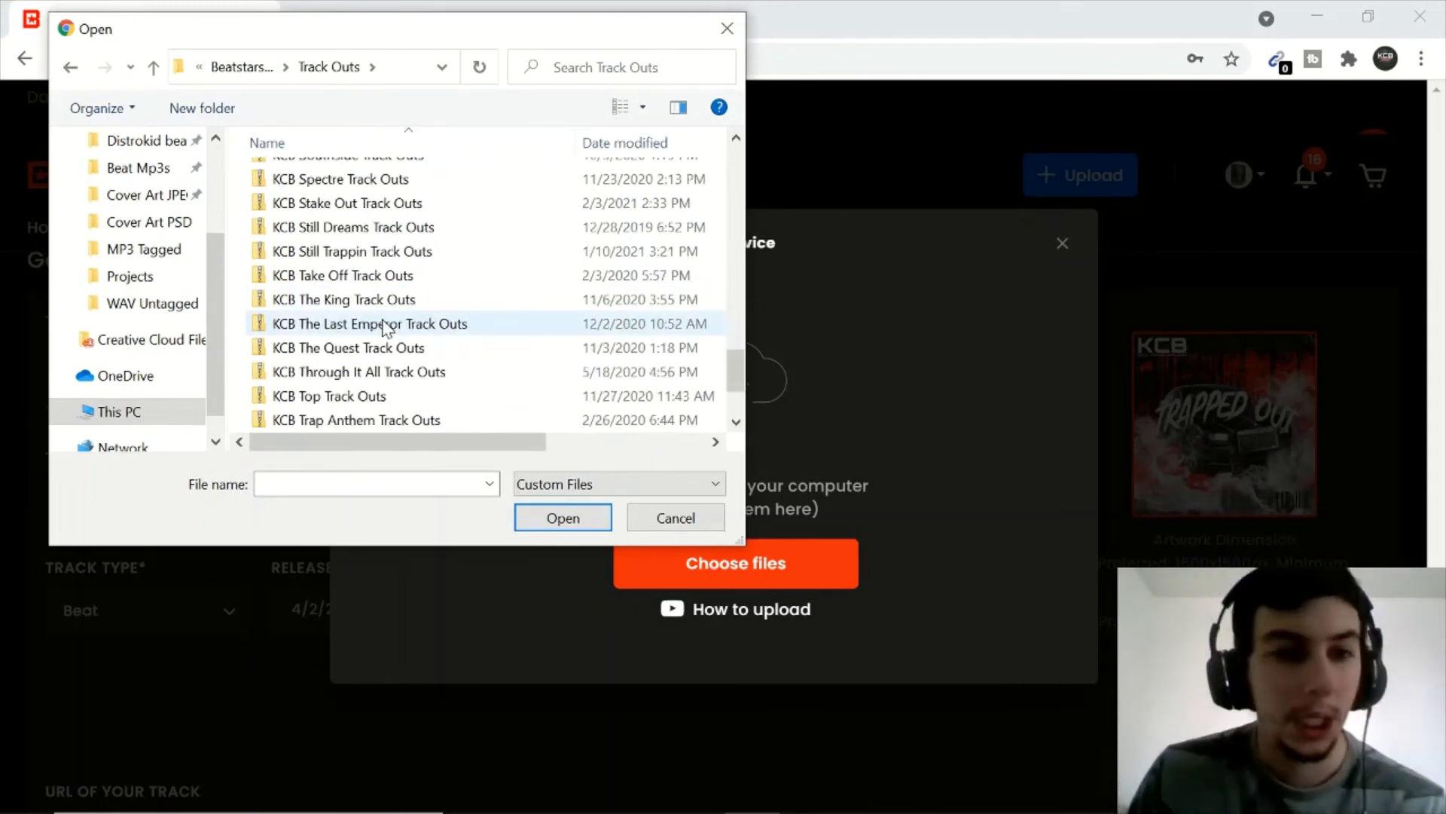
scroll(377, 332, down, 2)
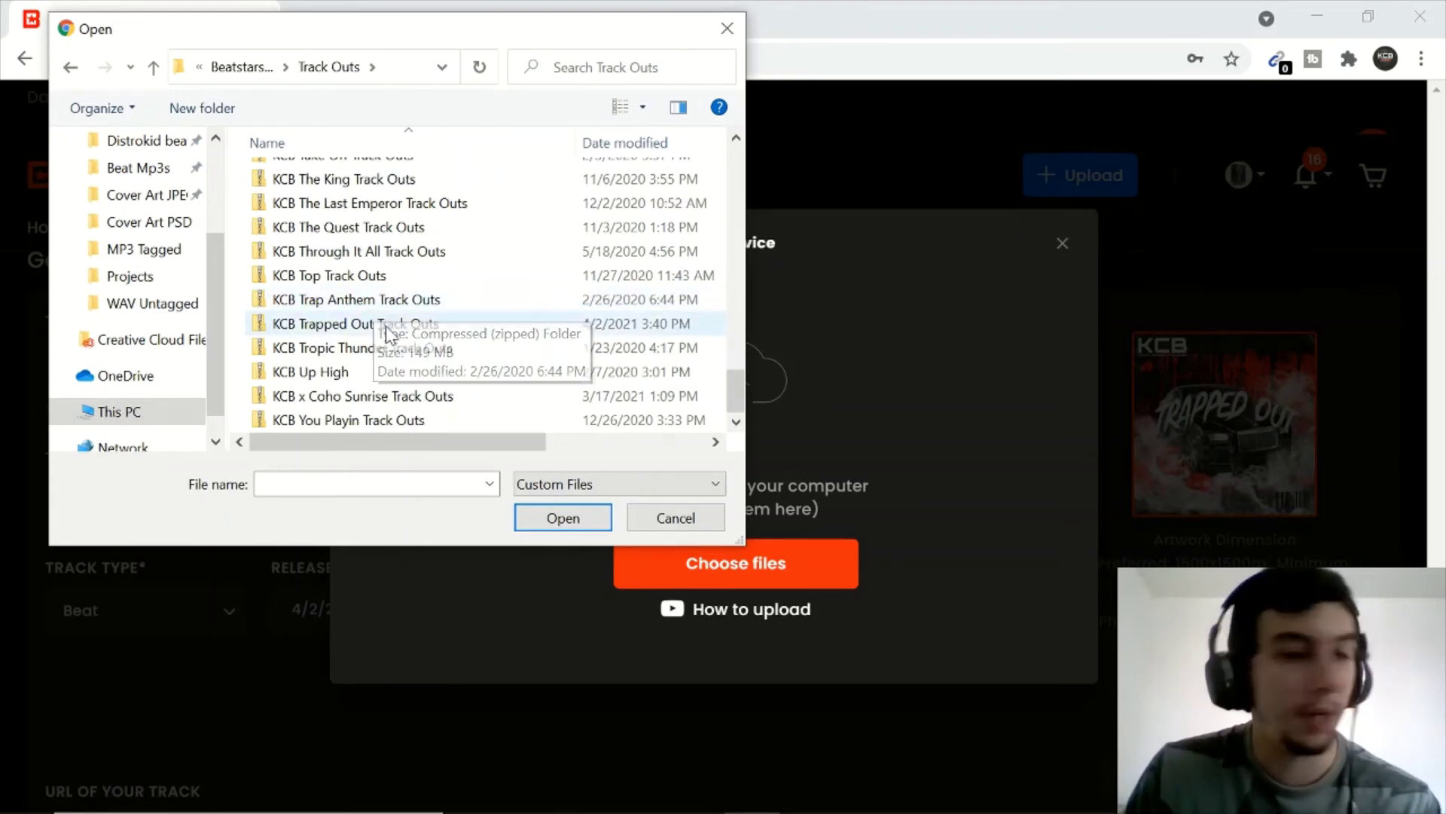
double_click(397, 325)
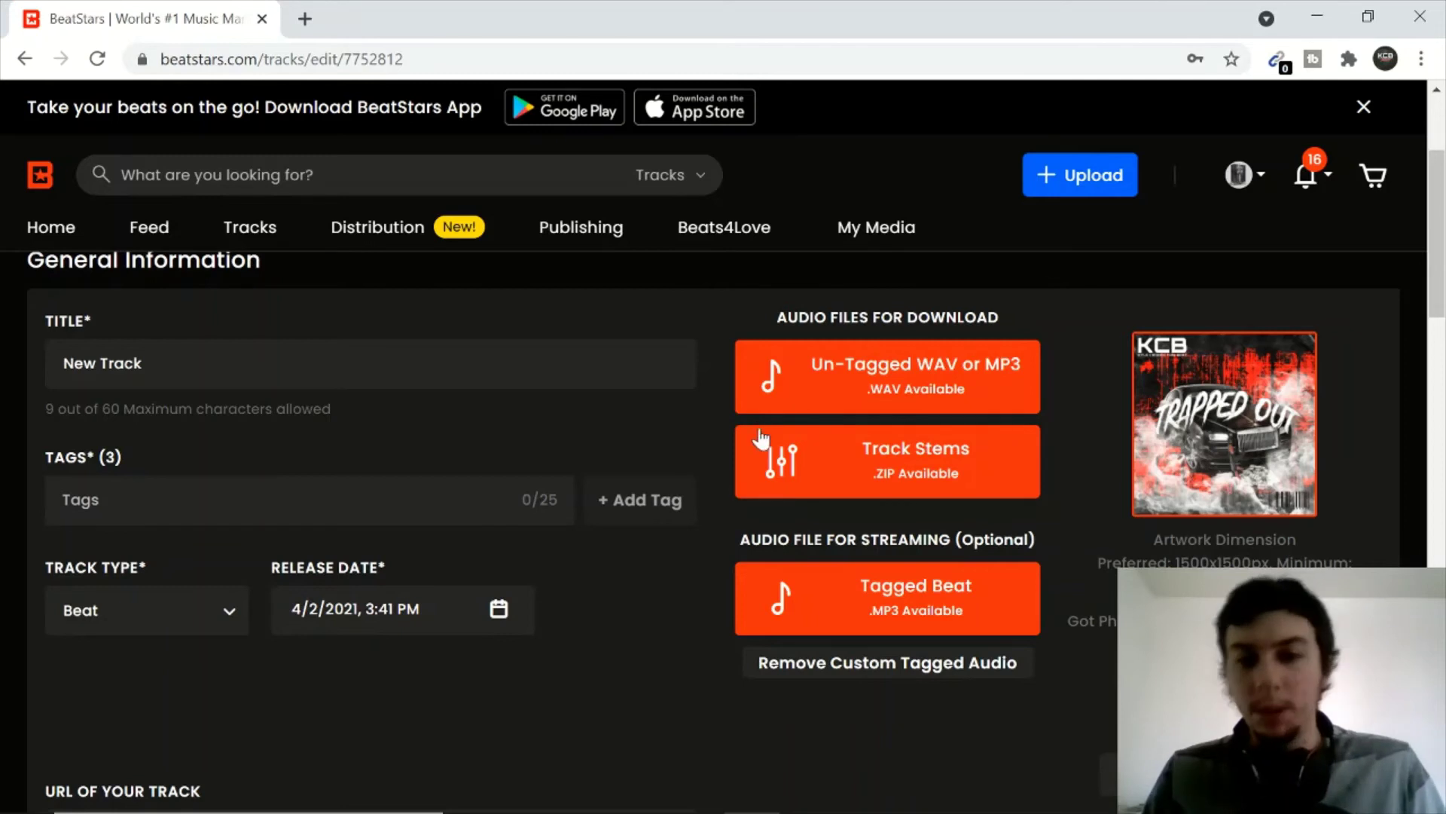
Replace the track's default title with "Trapped Out".
key(BackSpace)
key(BackSpace)
key(BackSpace)
key(BackSpace)
key(BackSpace)
key(BackSpace)
key(BackSpace)
key(BackSpace)
key(BackSpace)
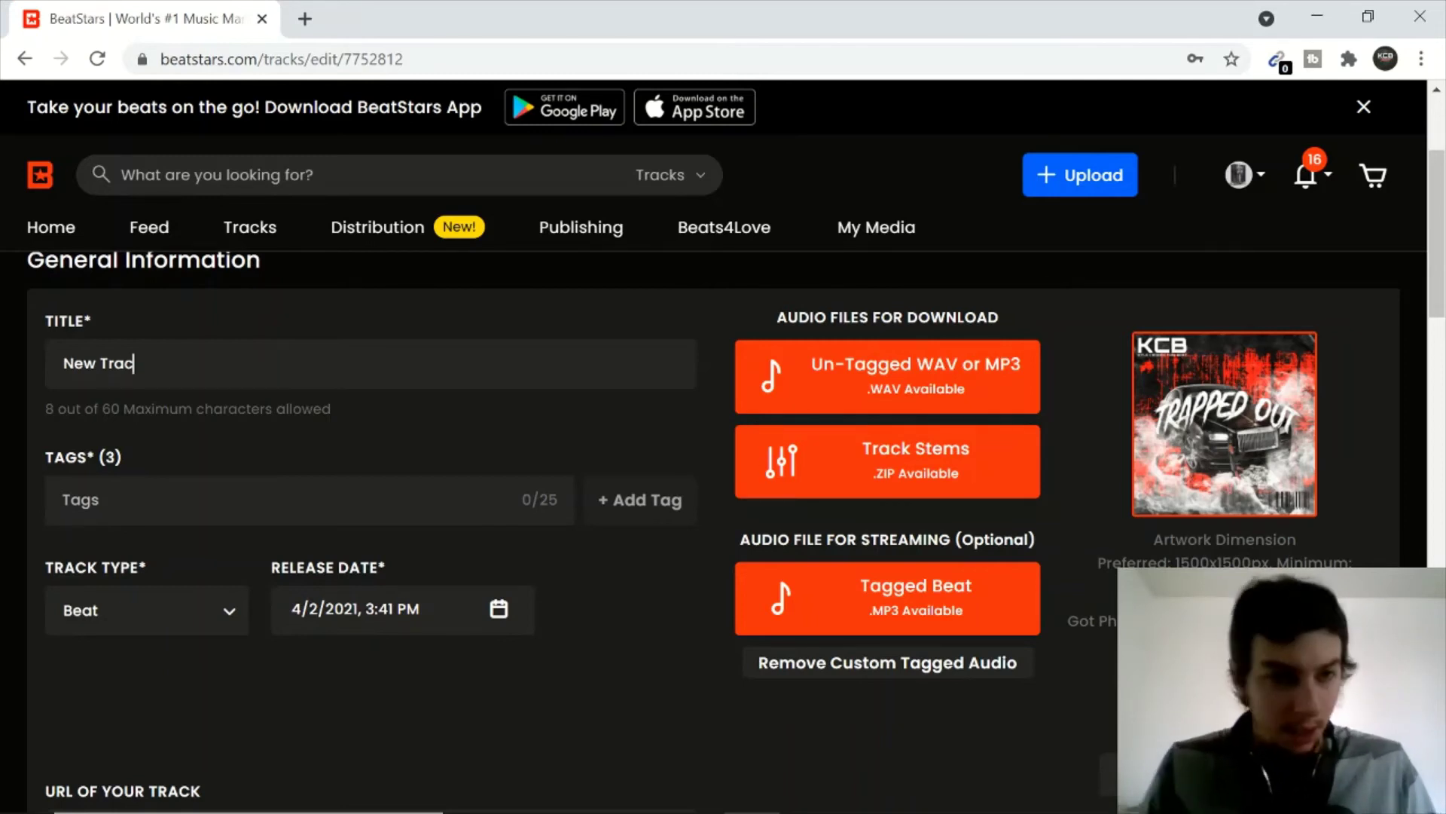
text(Trapped F)
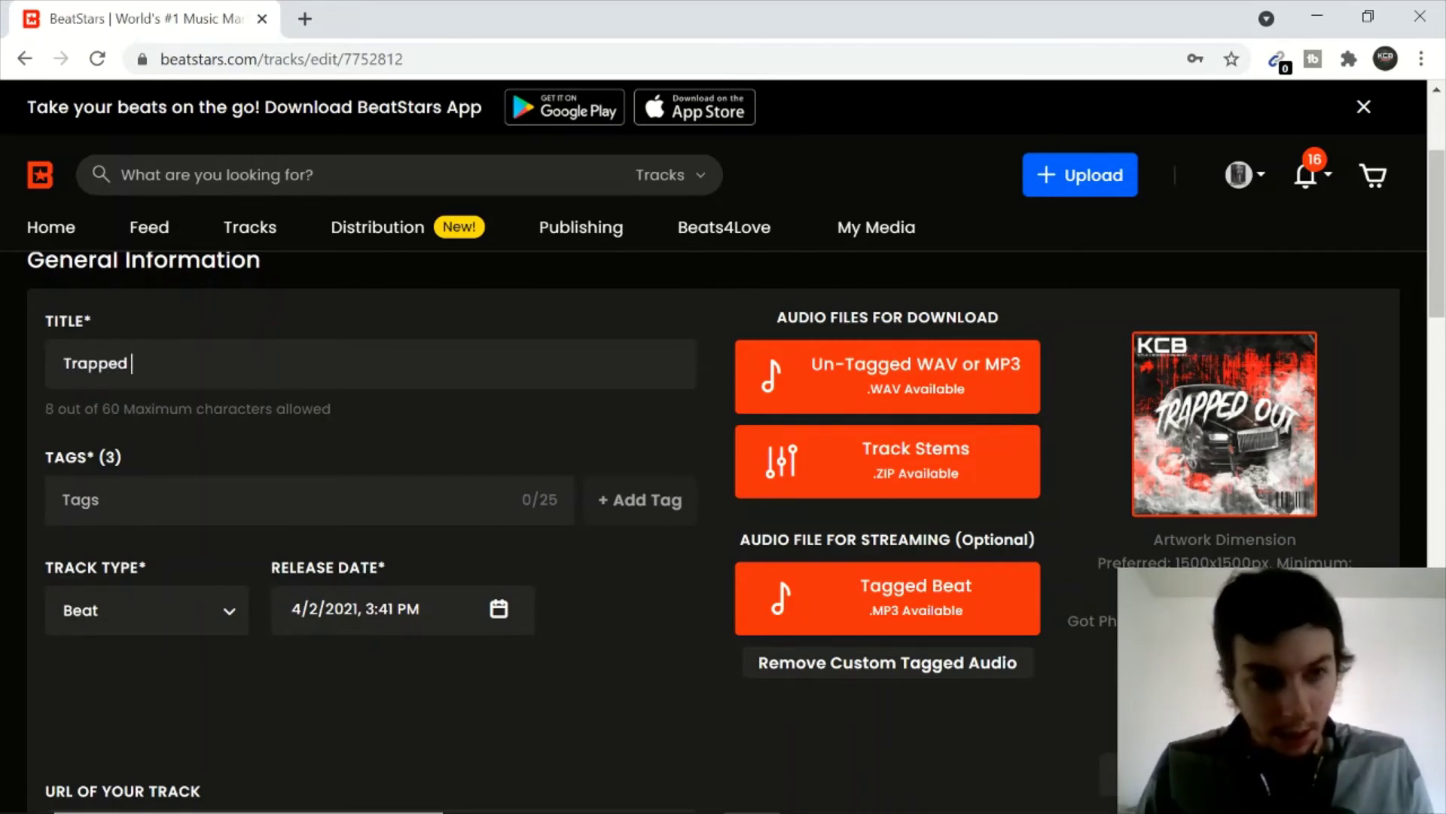
key(BackSpace)
text(Out)
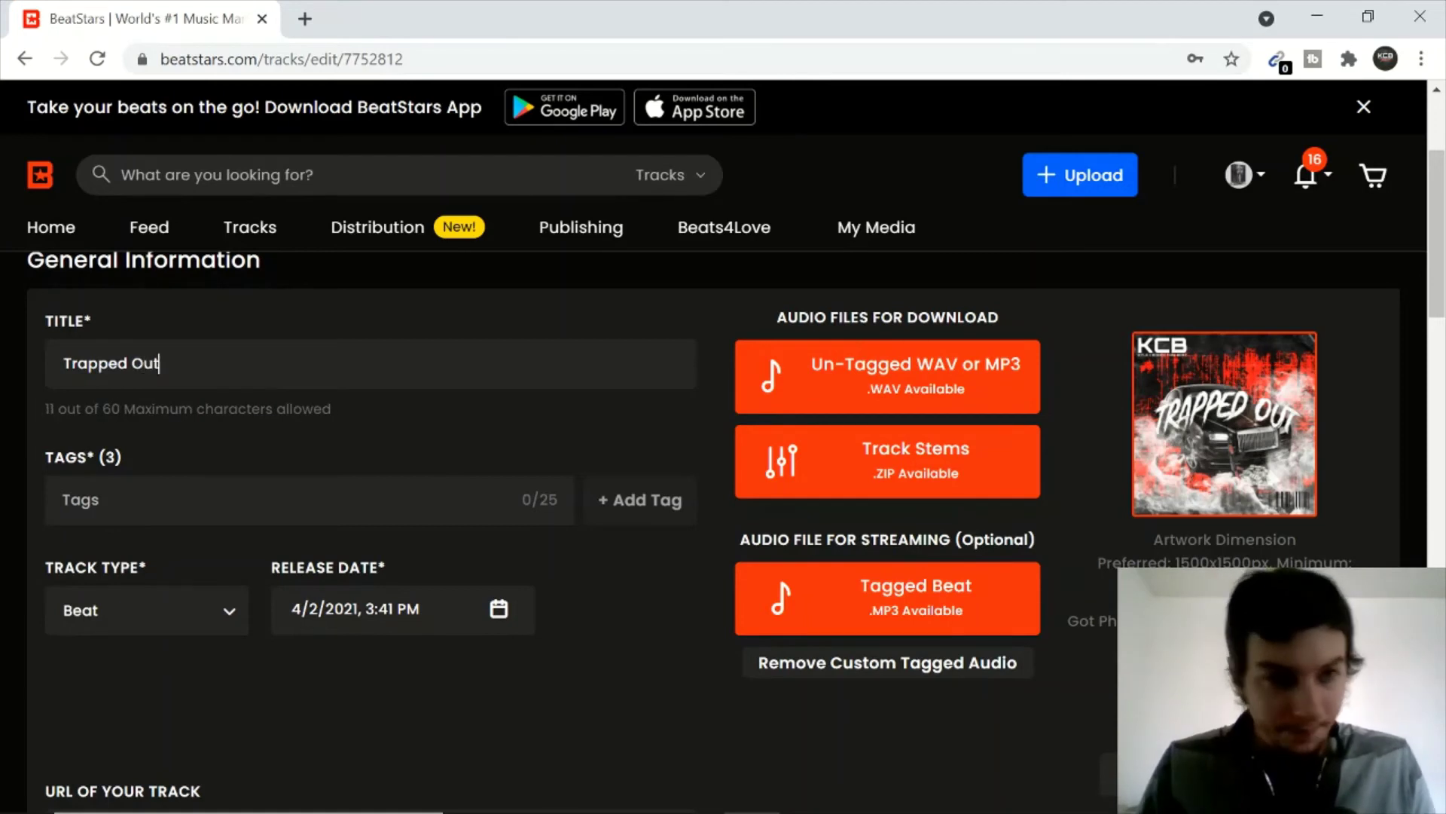
Add the tags "trap beat" and "hard beat" to the track.
click(63, 500)
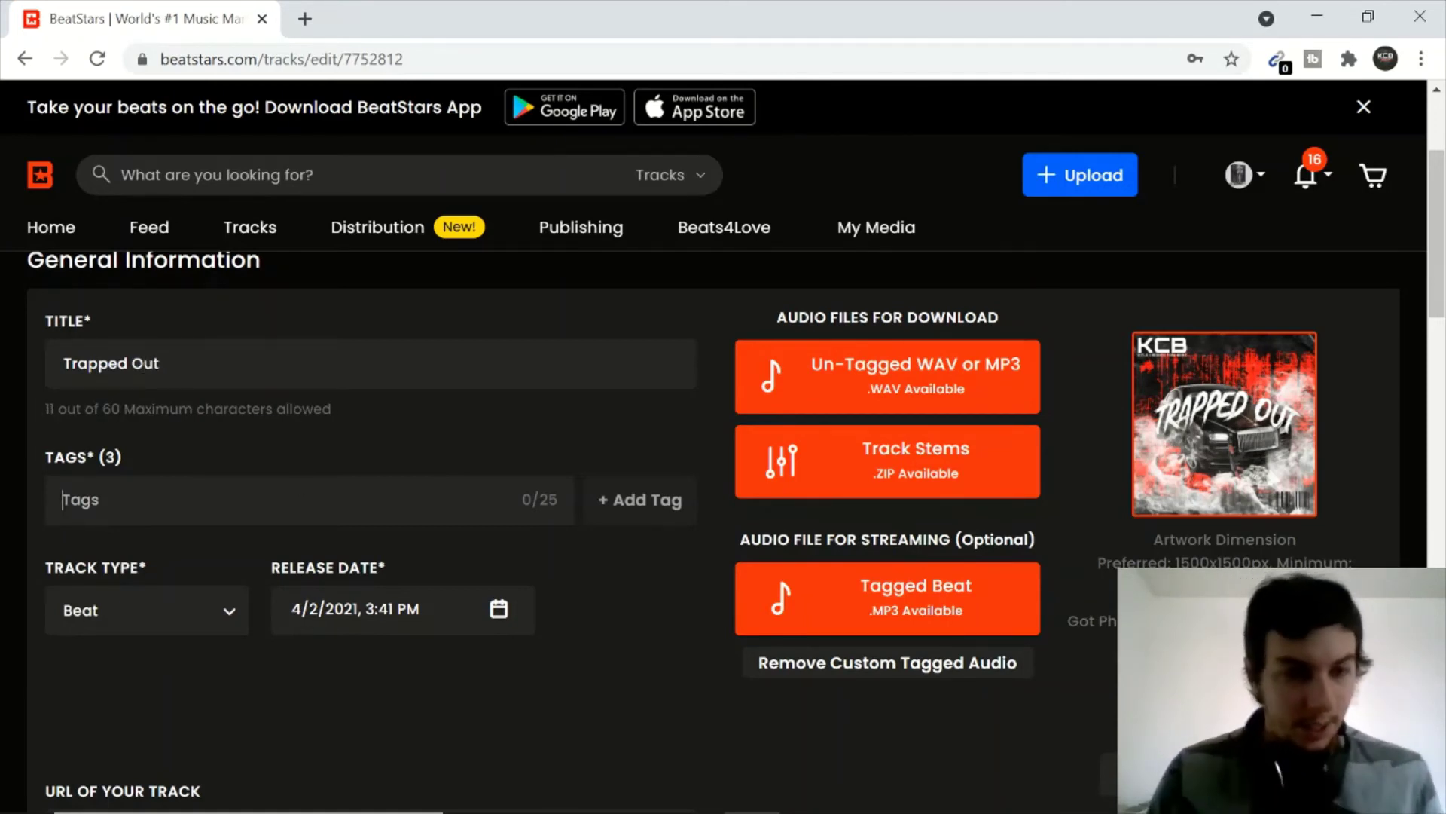
text(trap beat.)
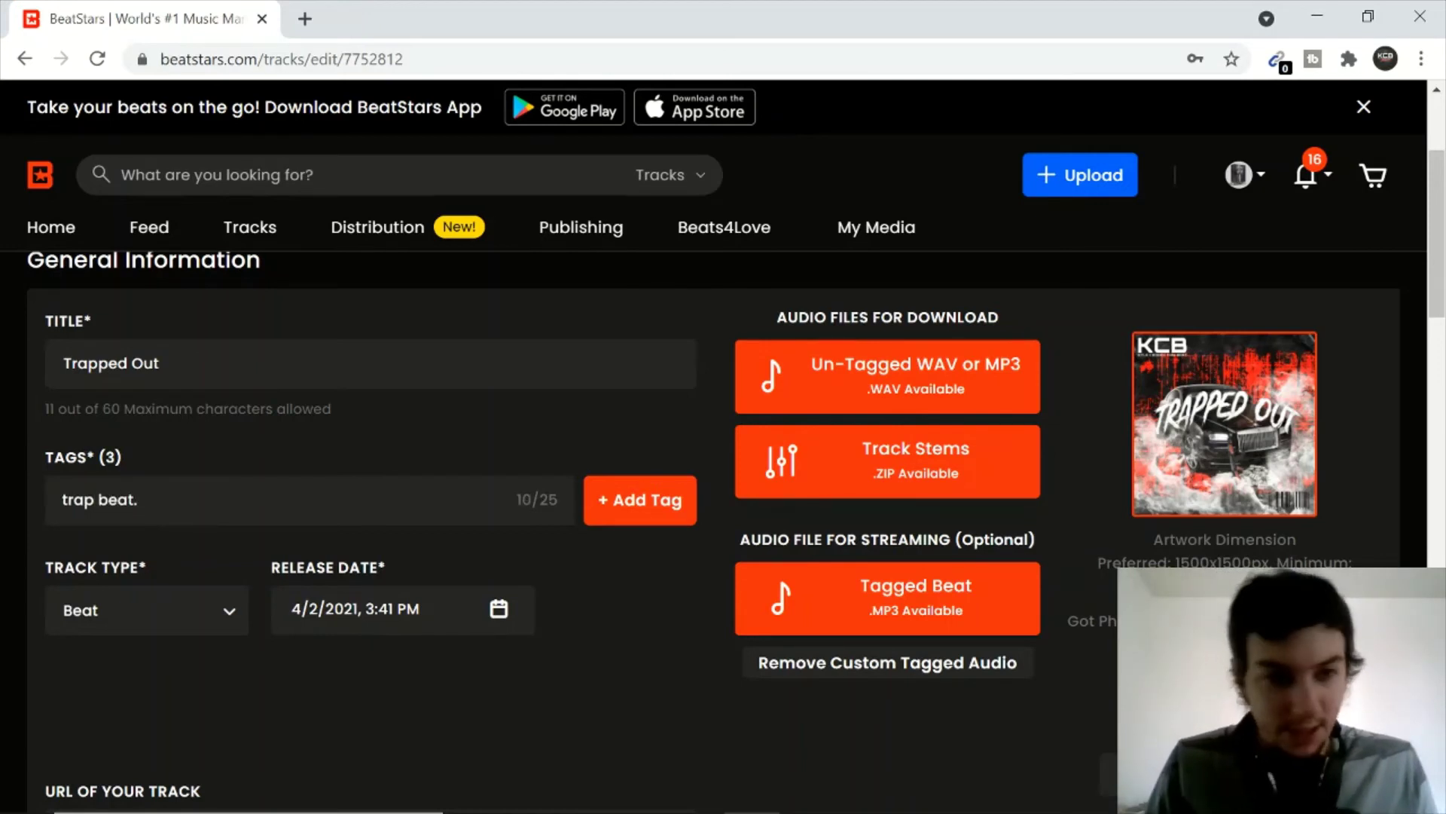
key(BackSpace)
key(Return)
text(ha)
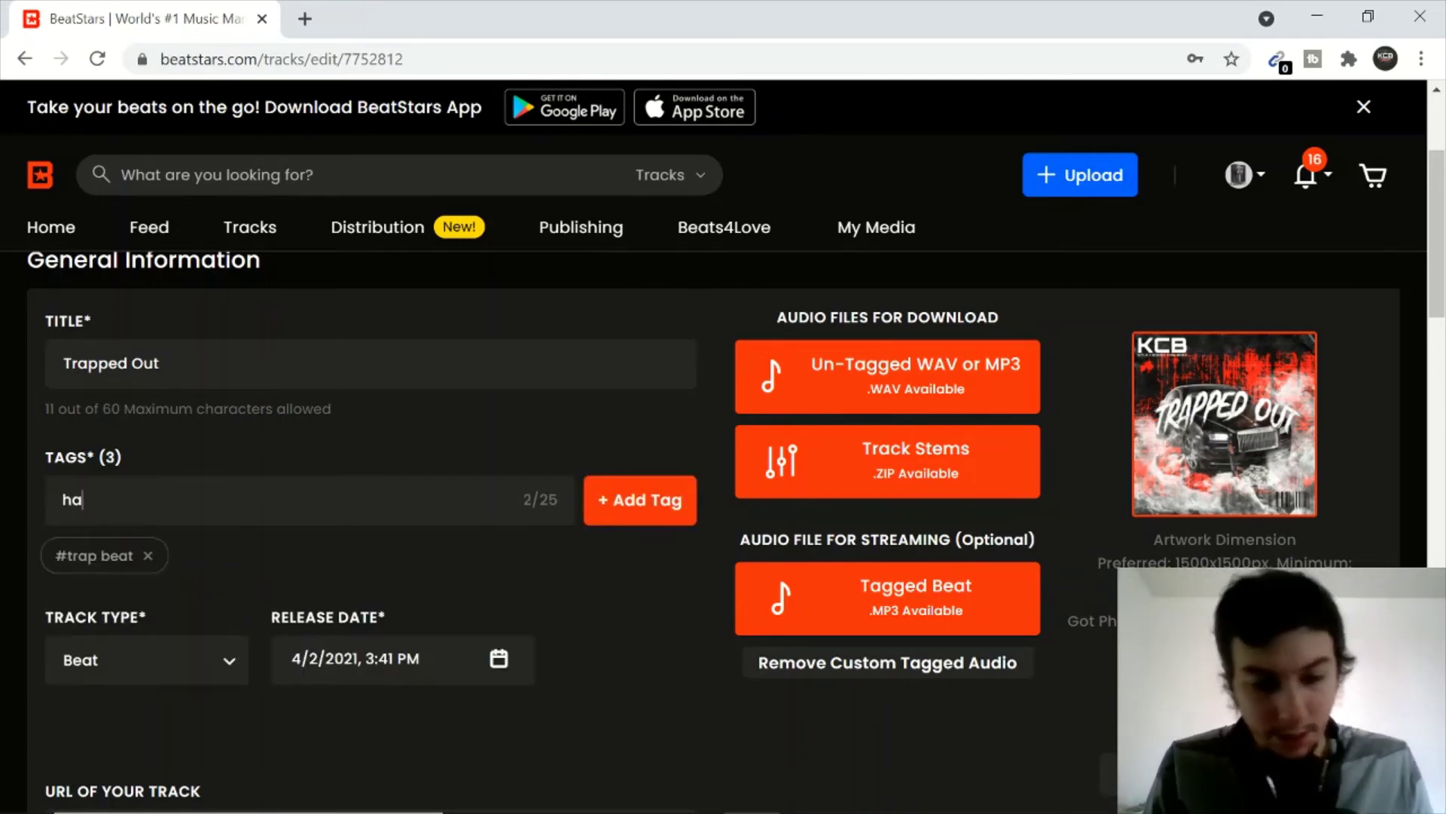
text(rd beat.)
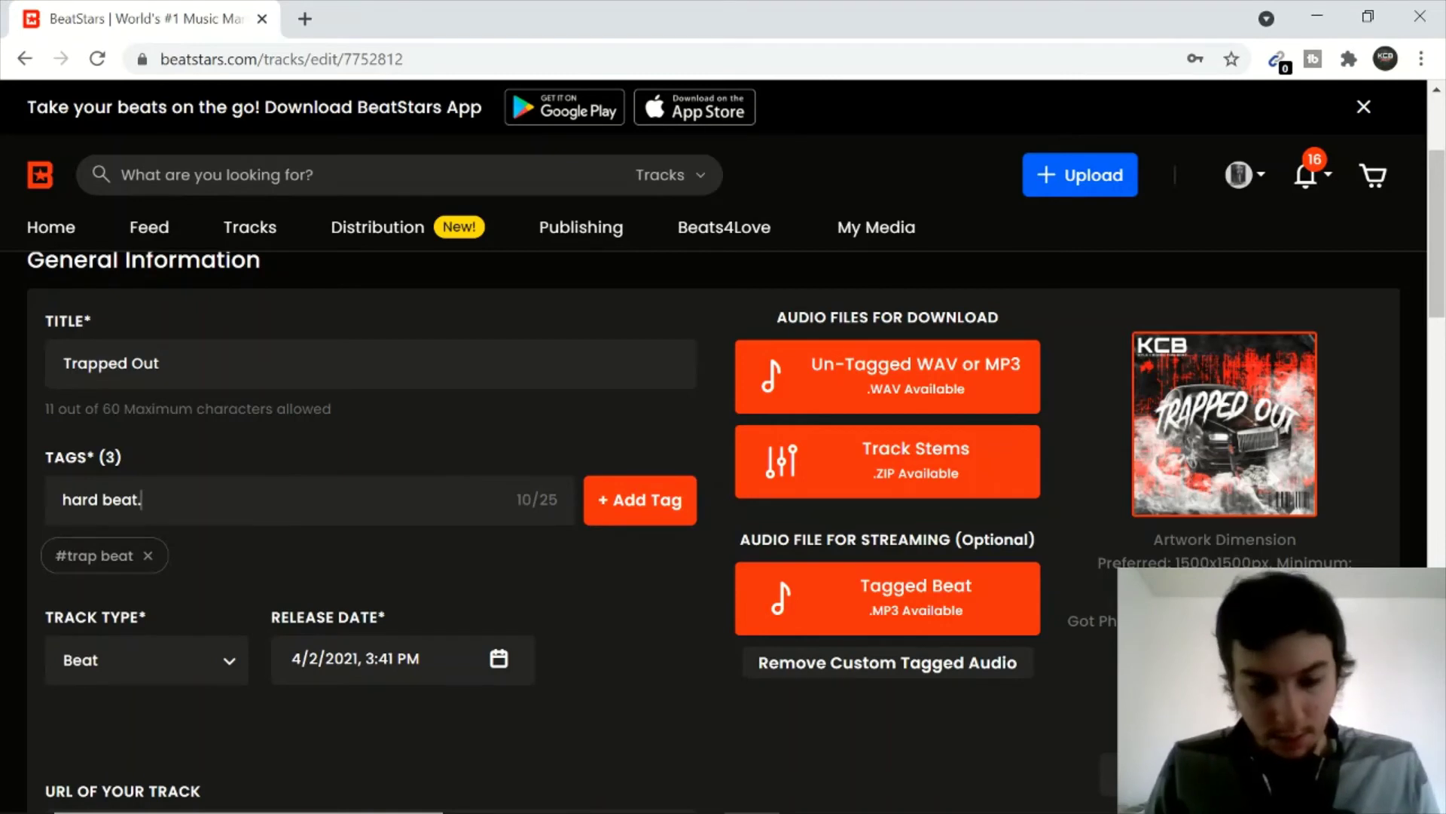
key(BackSpace)
key(Return)
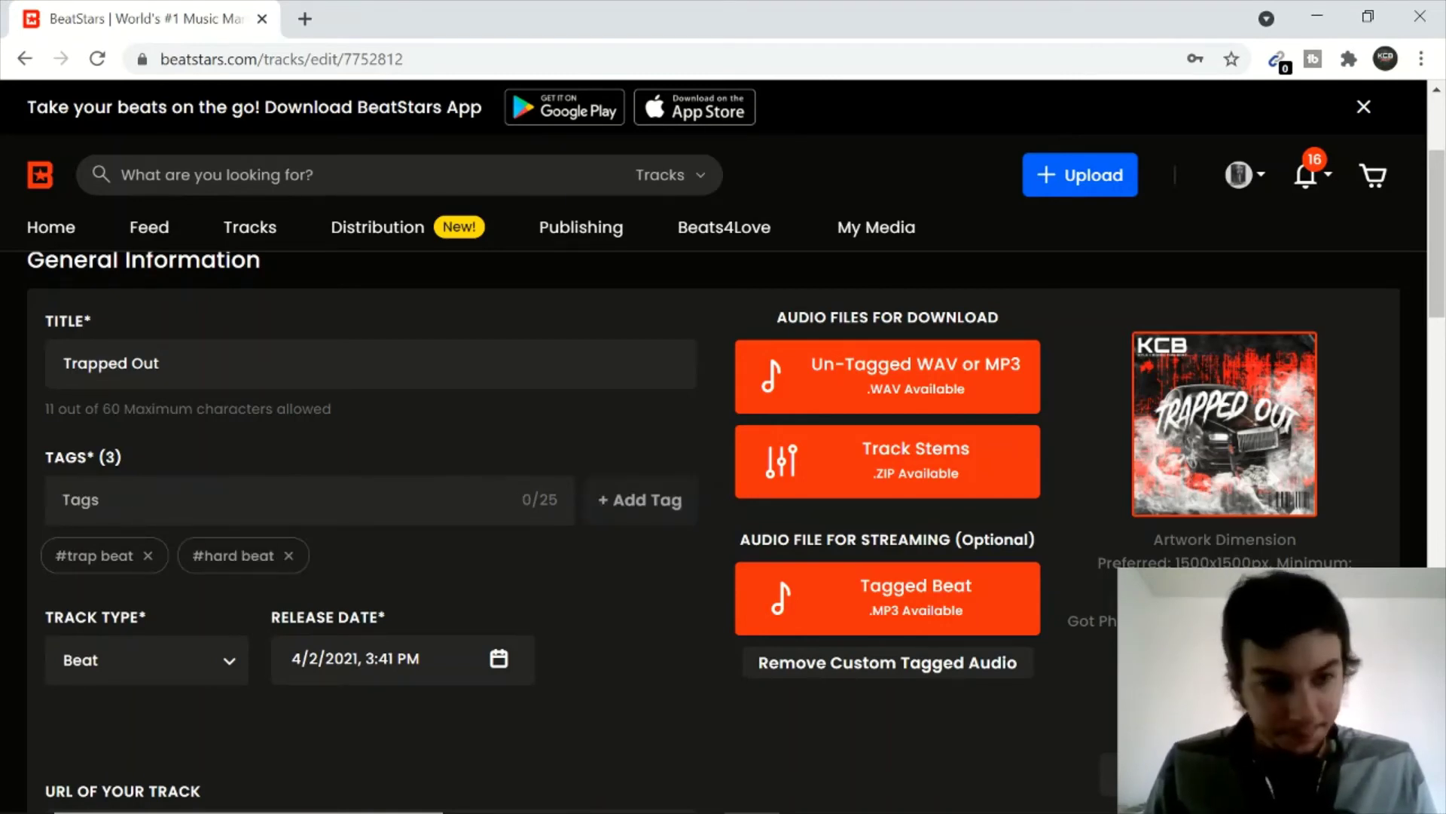
text(hard tra)
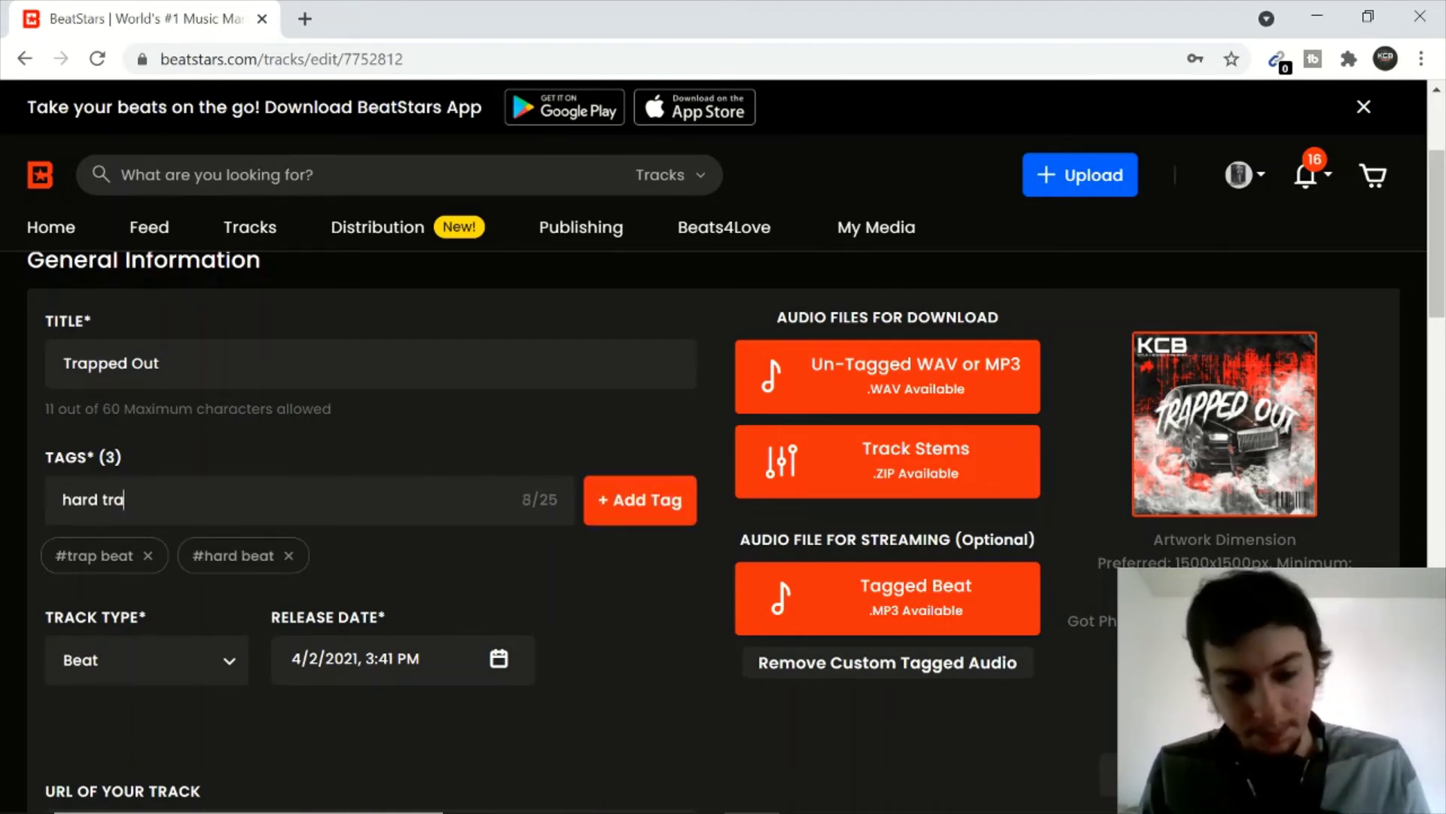
text(p beat)
key(BackSpace)
key(BackSpace)
key(BackSpace)
key(BackSpace)
key(BackSpace)
key(BackSpace)
key(BackSpace)
key(BackSpace)
key(BackSpace)
key(BackSpace)
key(BackSpace)
key(BackSpace)
key(BackSpace)
key(BackSpace)
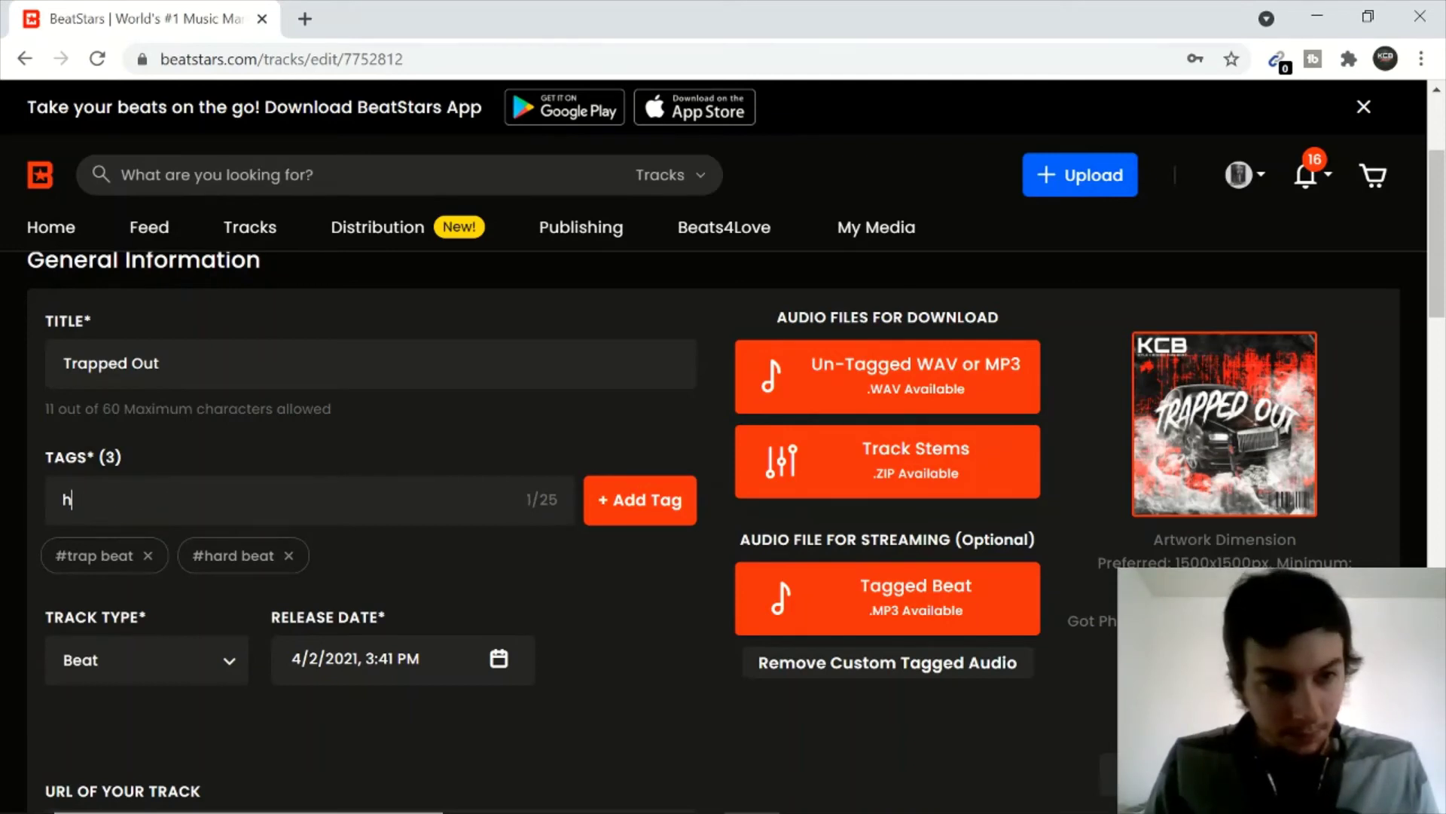
Add "piano beat" as the track's third tag.
text(piano beat)
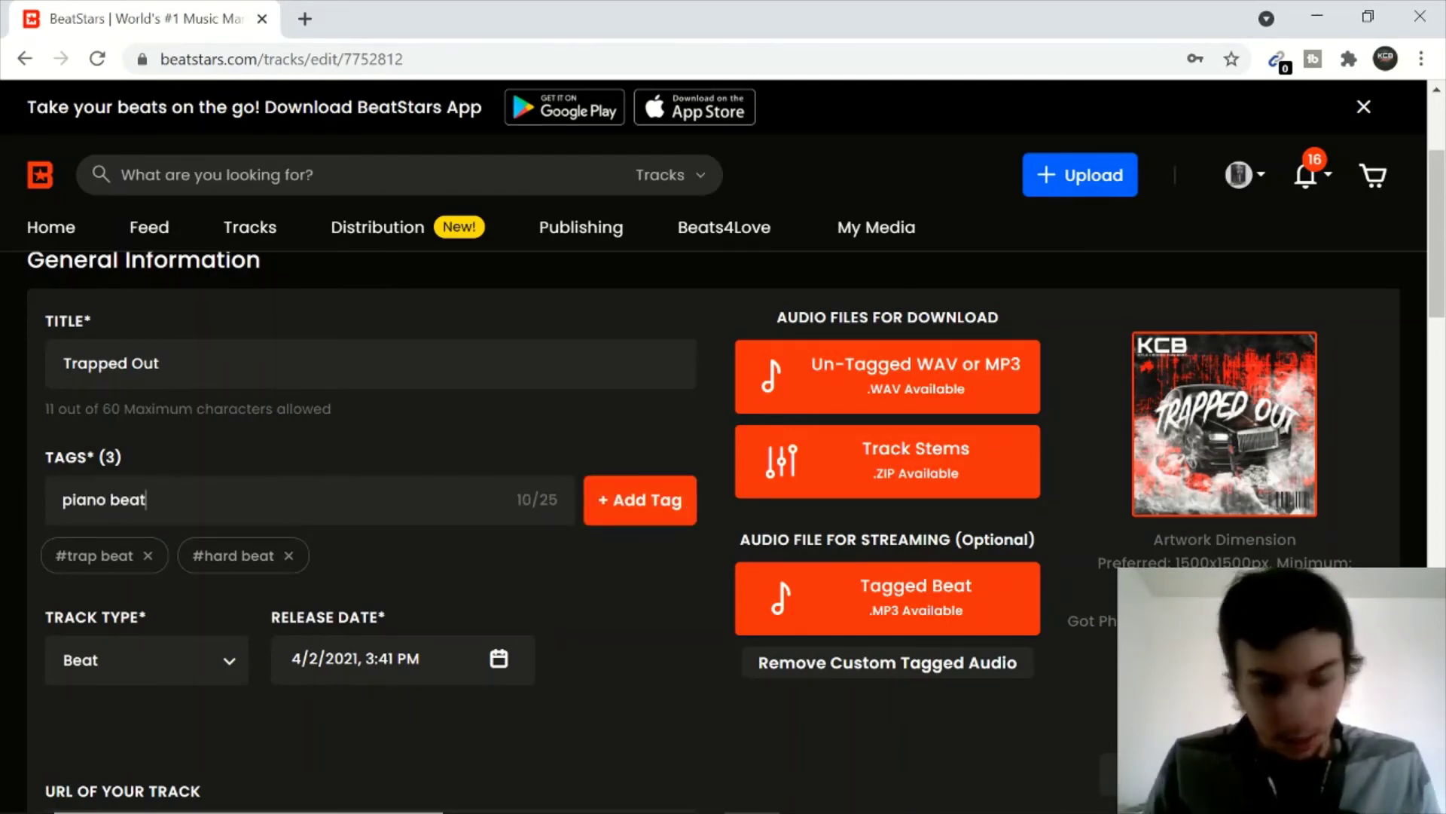
key(Return)
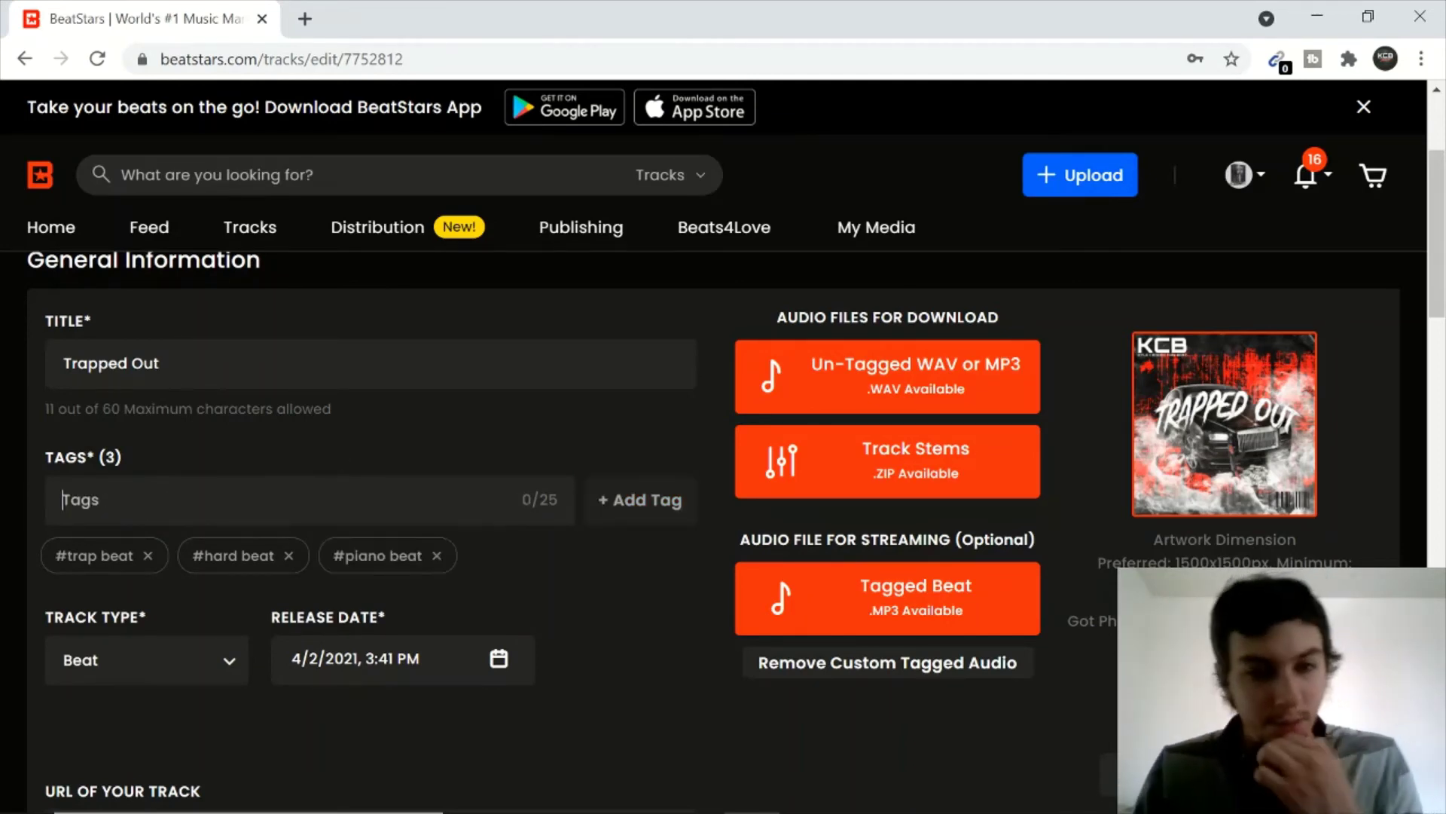
Set the Basic License (MP3) price to 20 and the Premium License (MP3 and WAV) price to 40.
scroll(617, 570, down, 10)
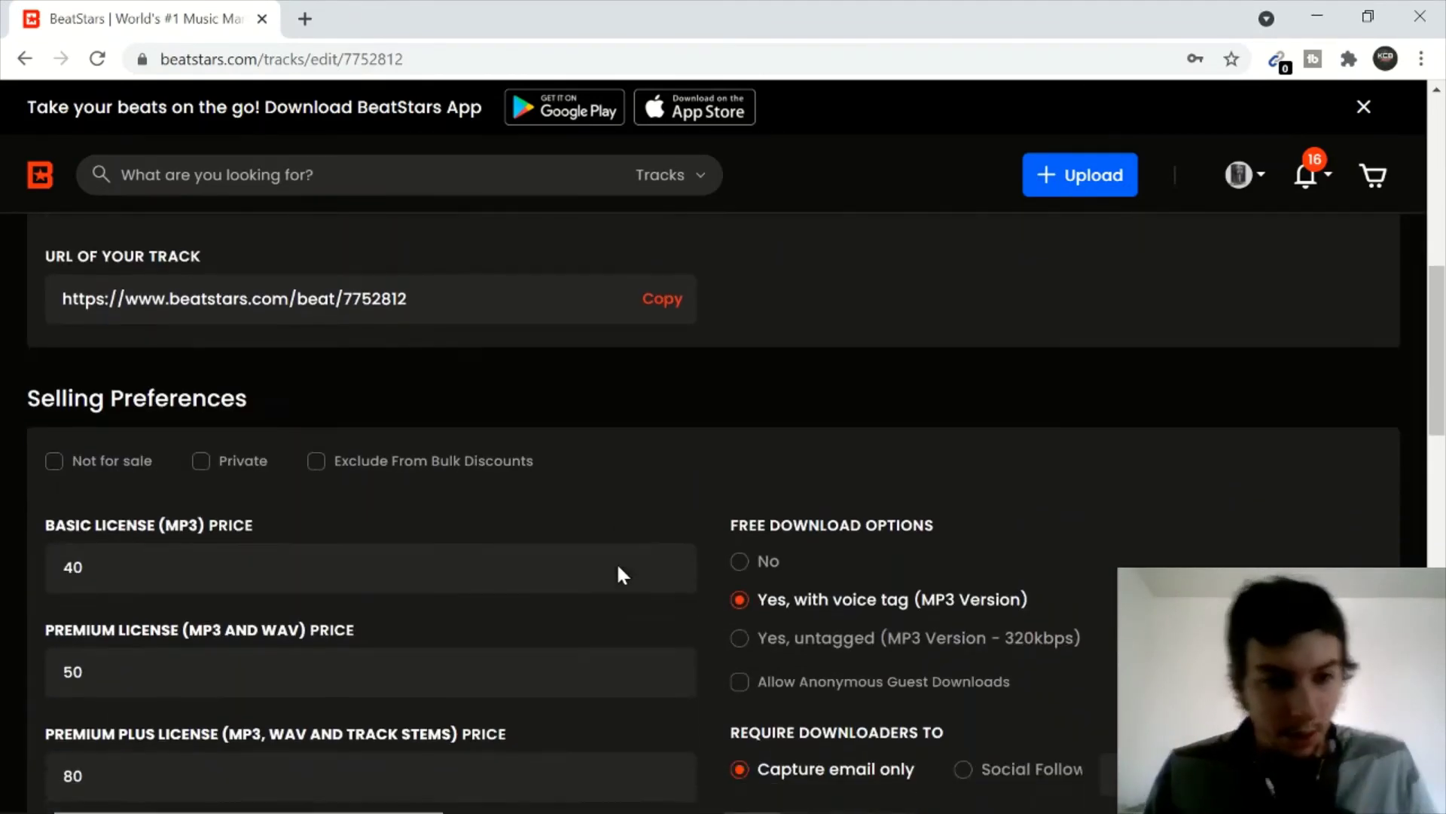
scroll(666, 447, down, 3)
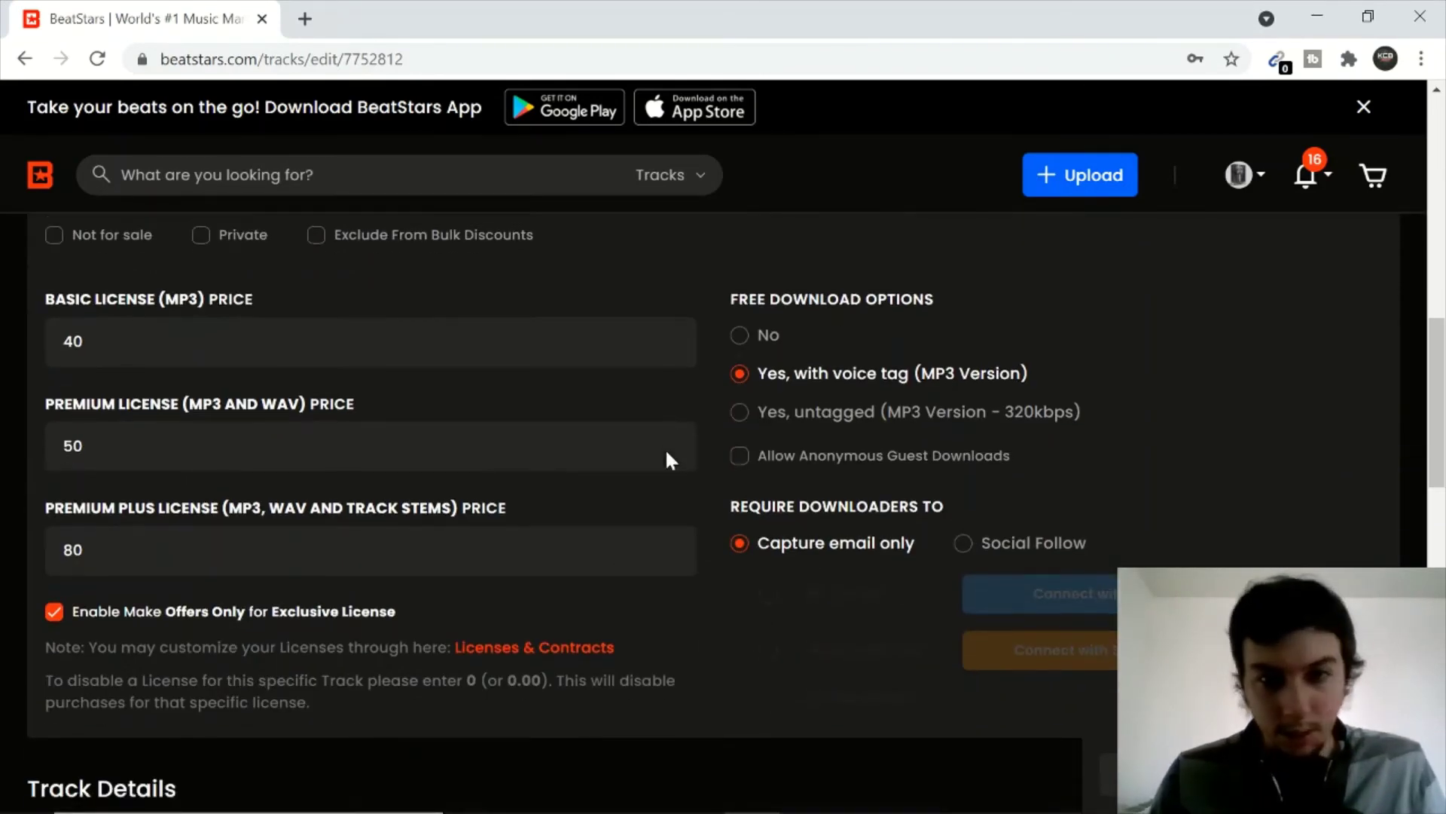
scroll(685, 464, up, 3)
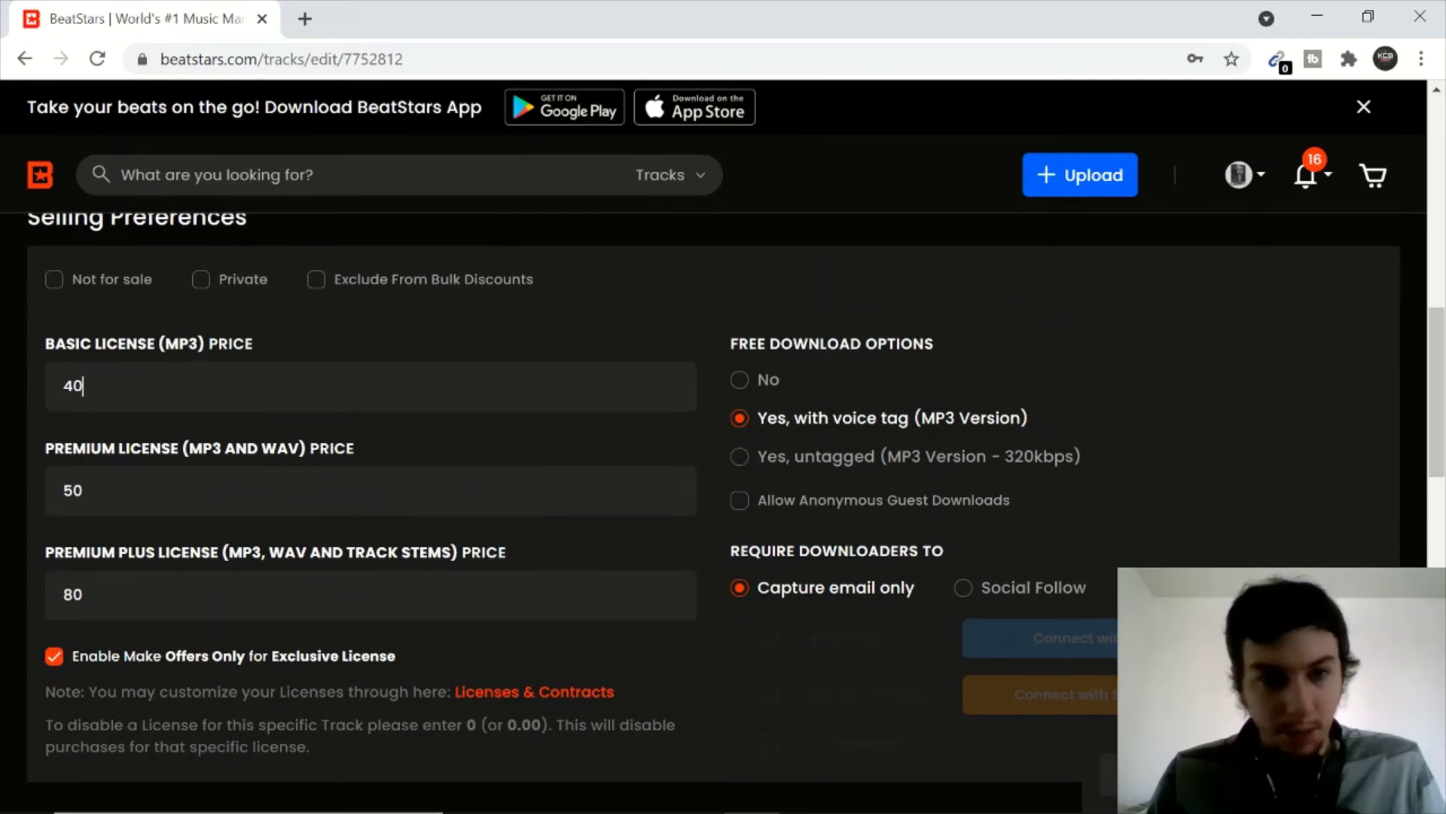
key(BackSpace)
key(BackSpace)
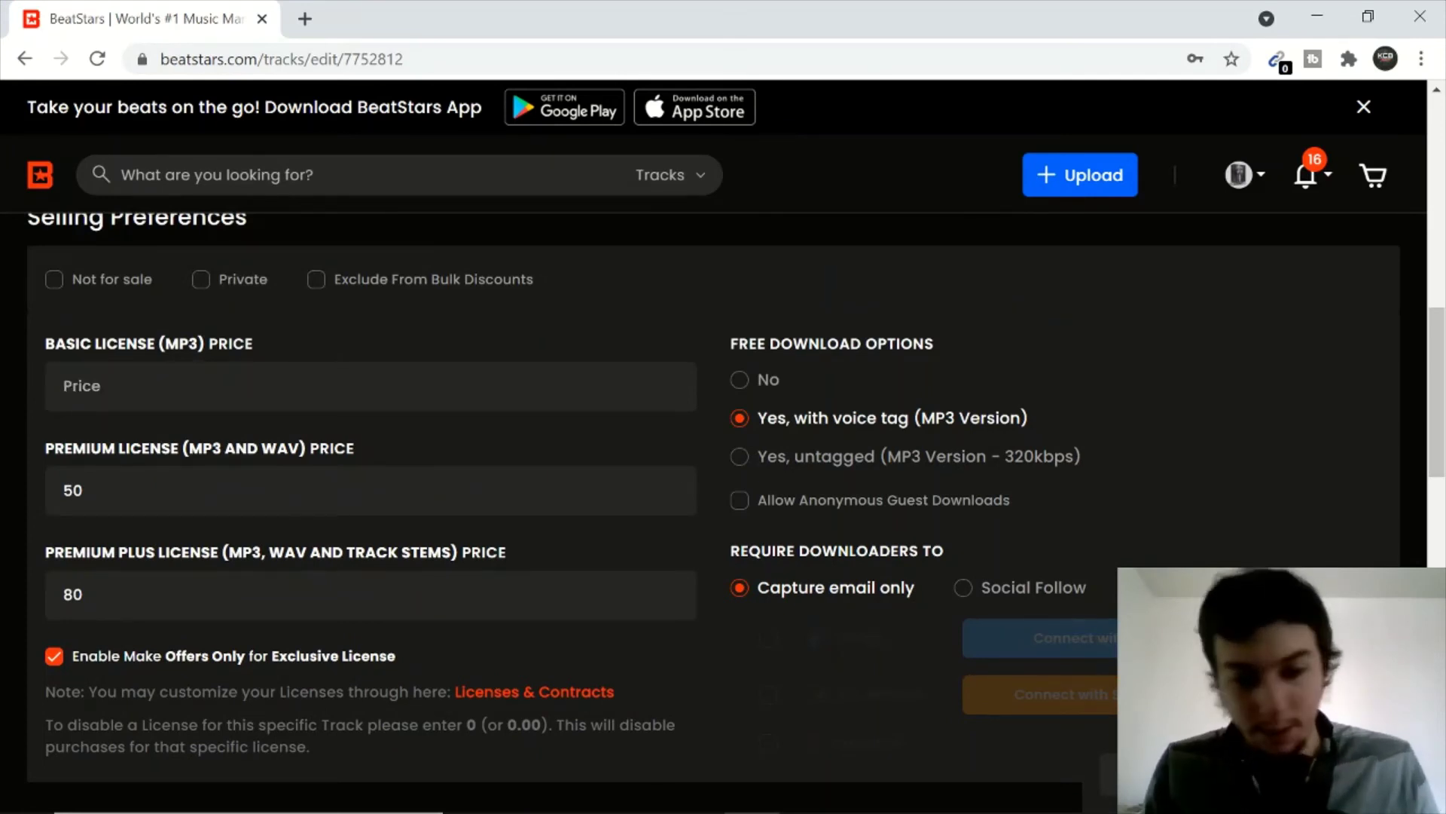
text(20)
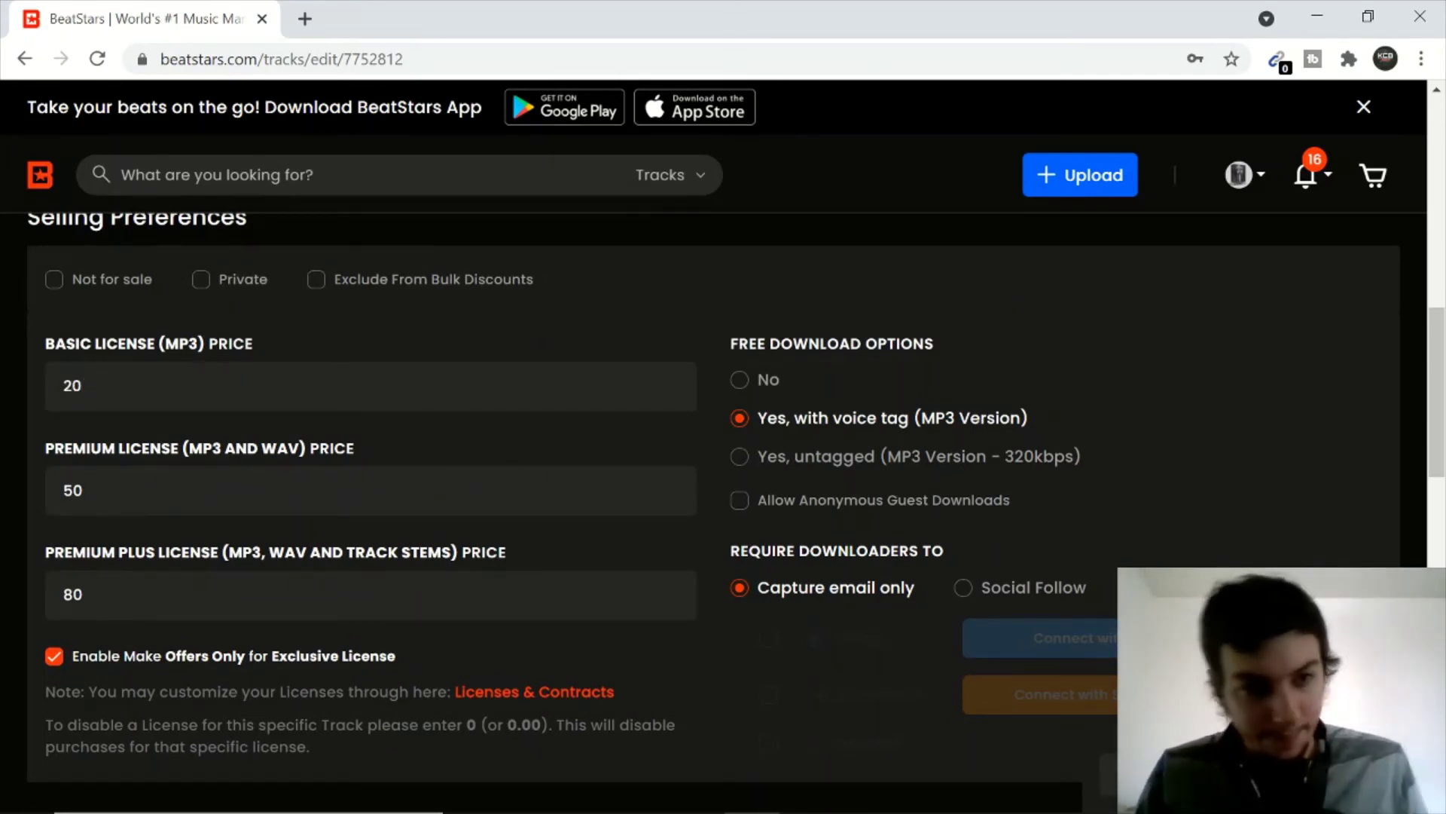
key(BackSpace)
key(BackSpace)
text(40)
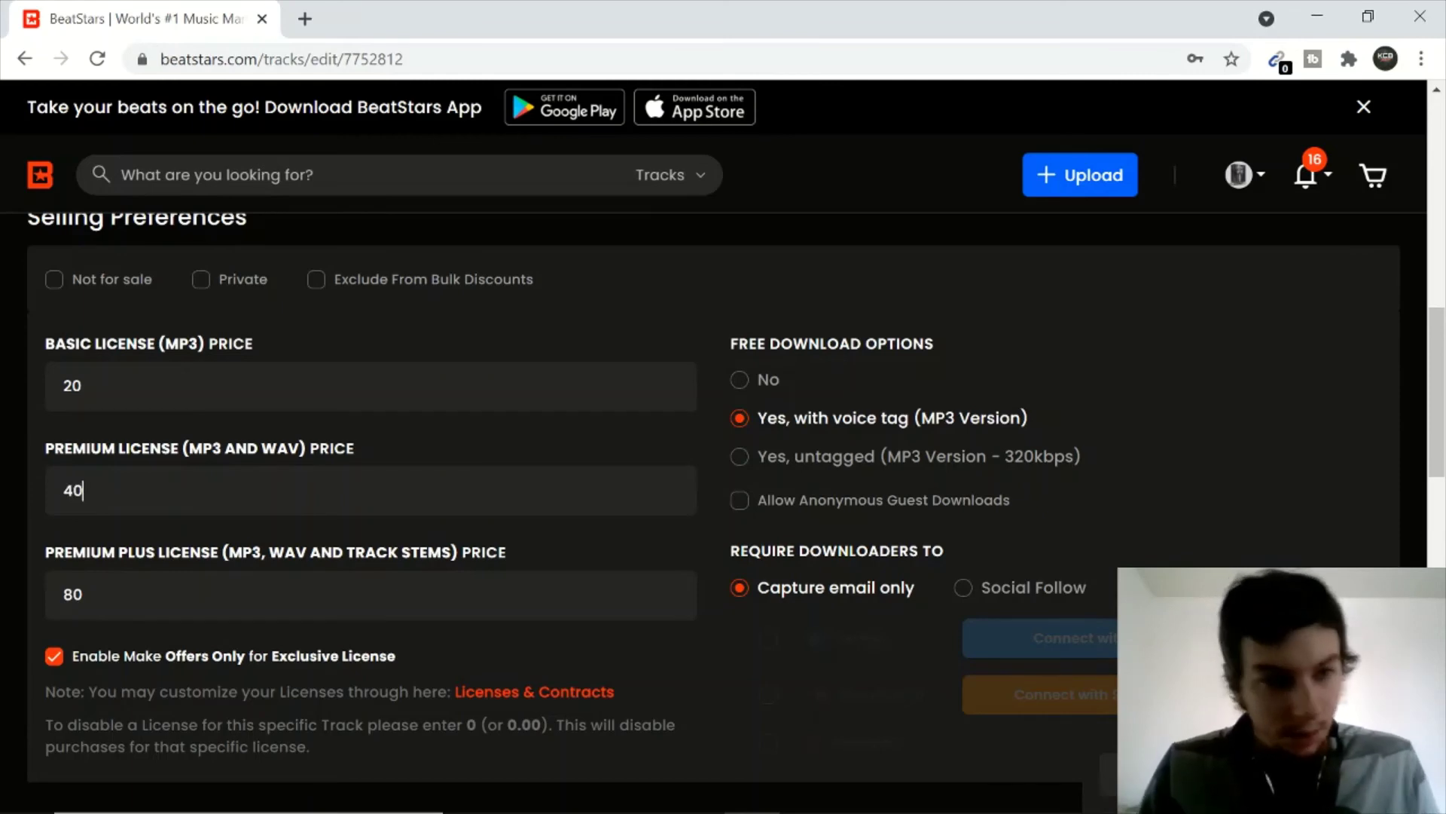
Set the track's primary genre to Hip Hop.
scroll(704, 455, down, 8)
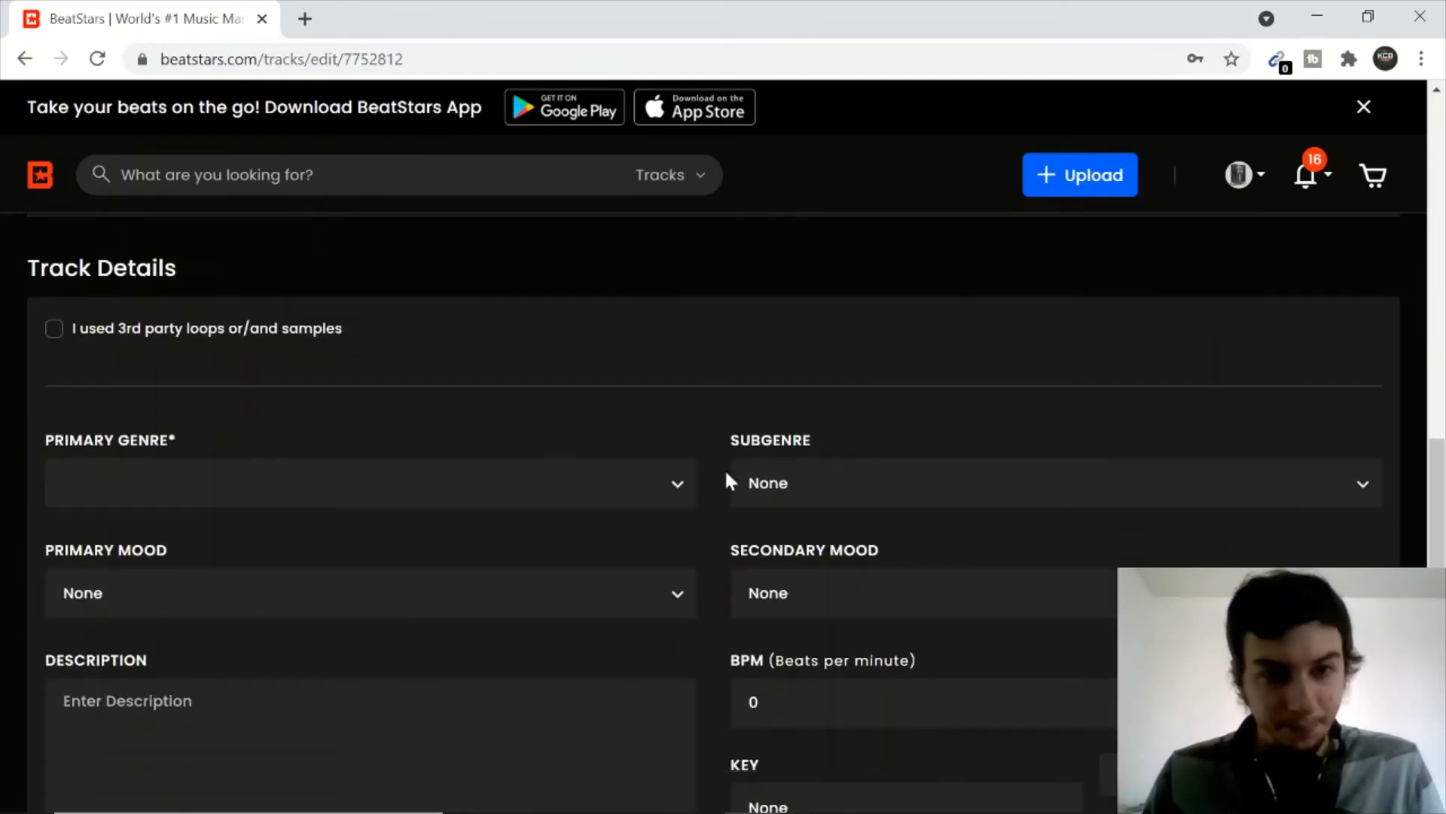
click(541, 490)
scroll(339, 397, up, 2)
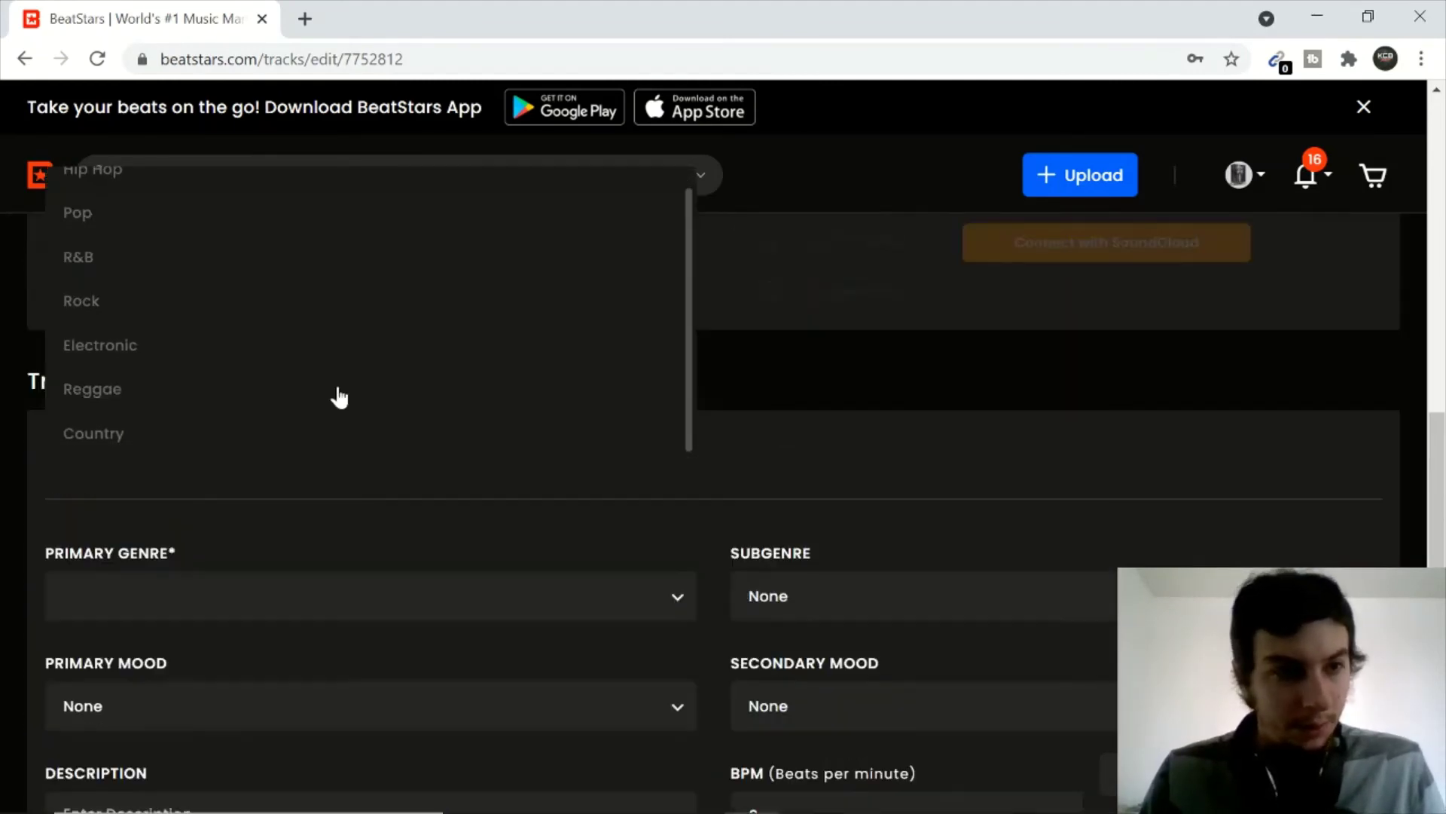
scroll(336, 568, down, 2)
click(583, 510)
scroll(555, 423, up, 2)
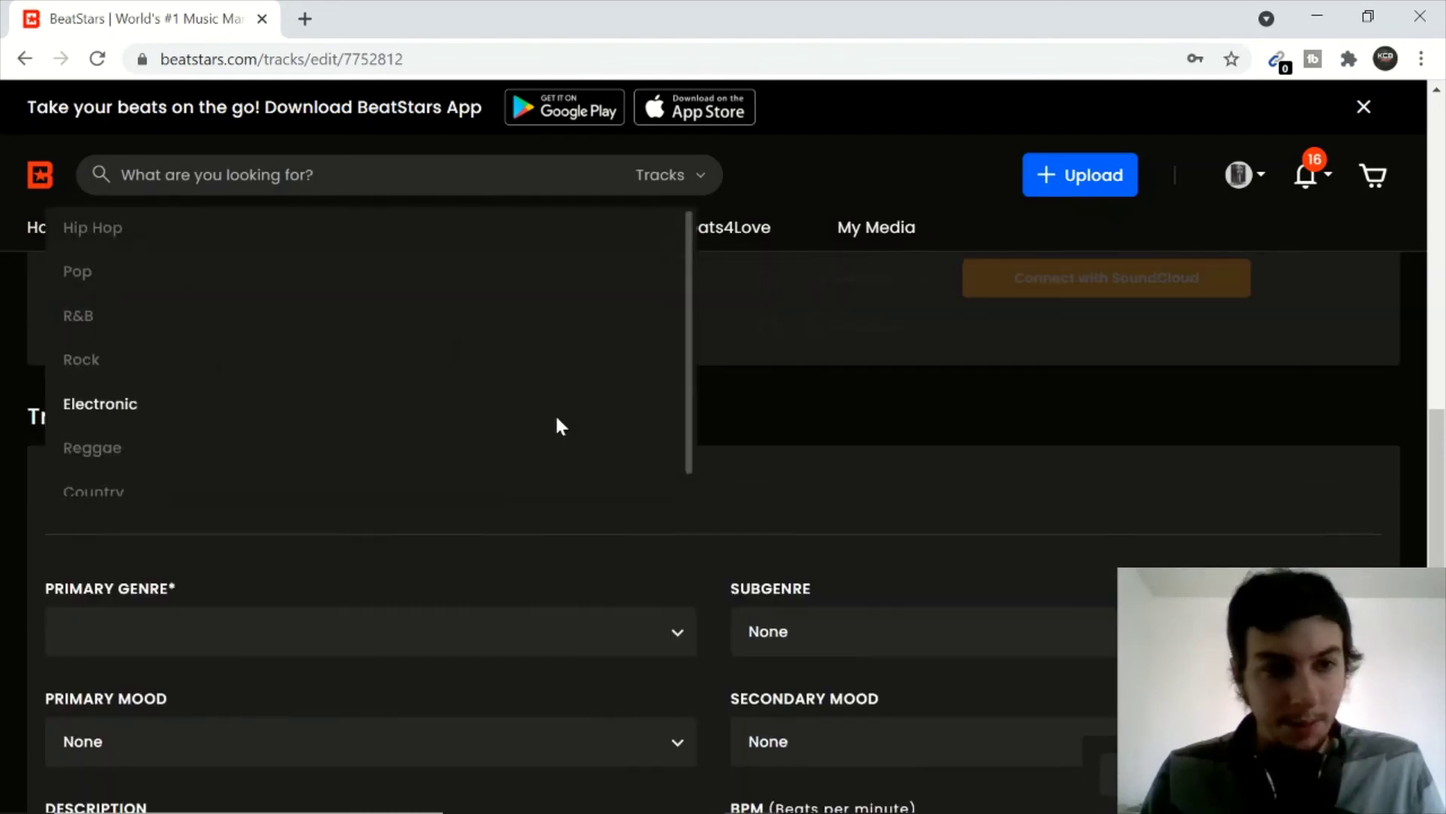
click(678, 633)
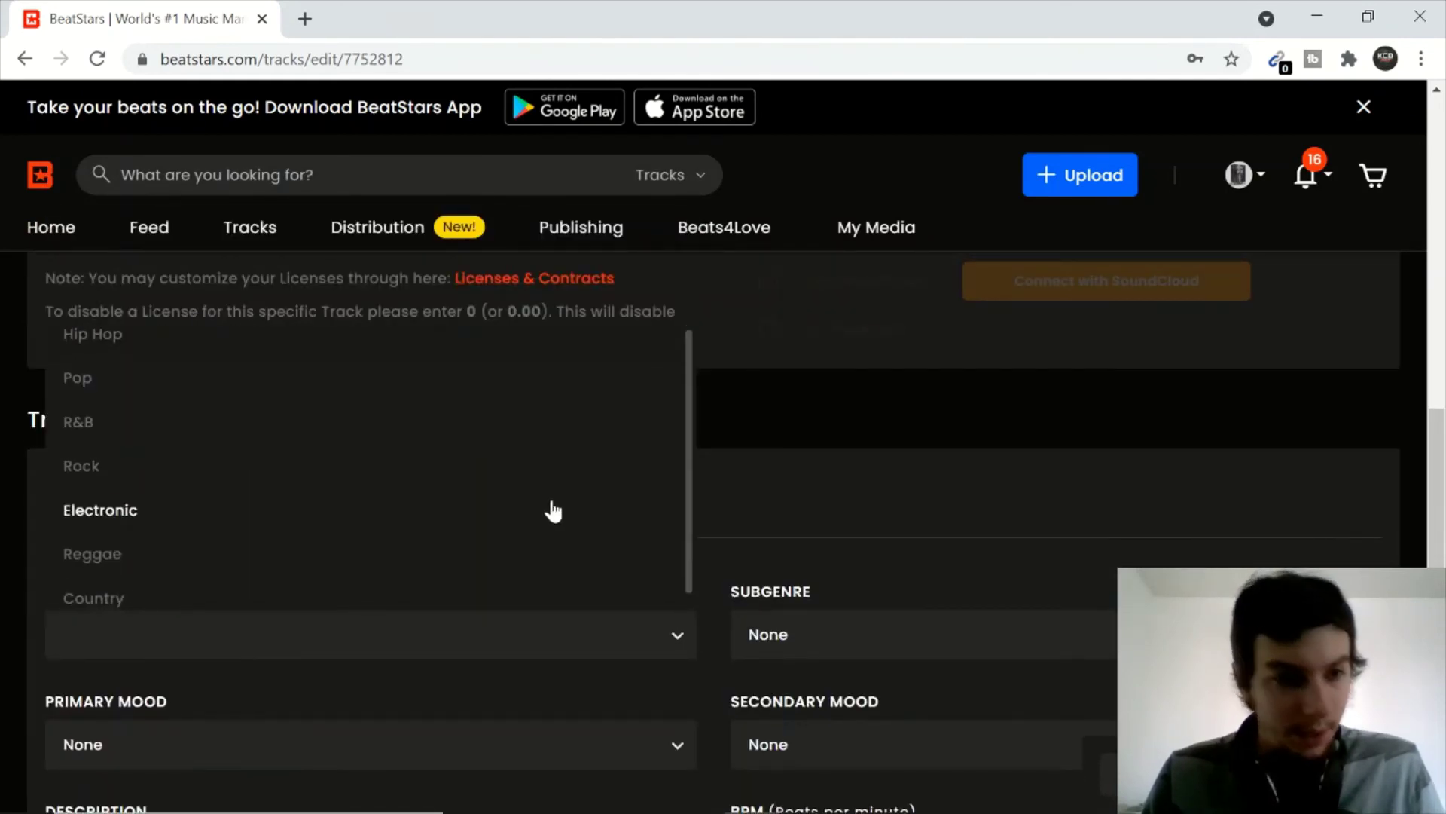
scroll(384, 522, up, 1)
click(183, 342)
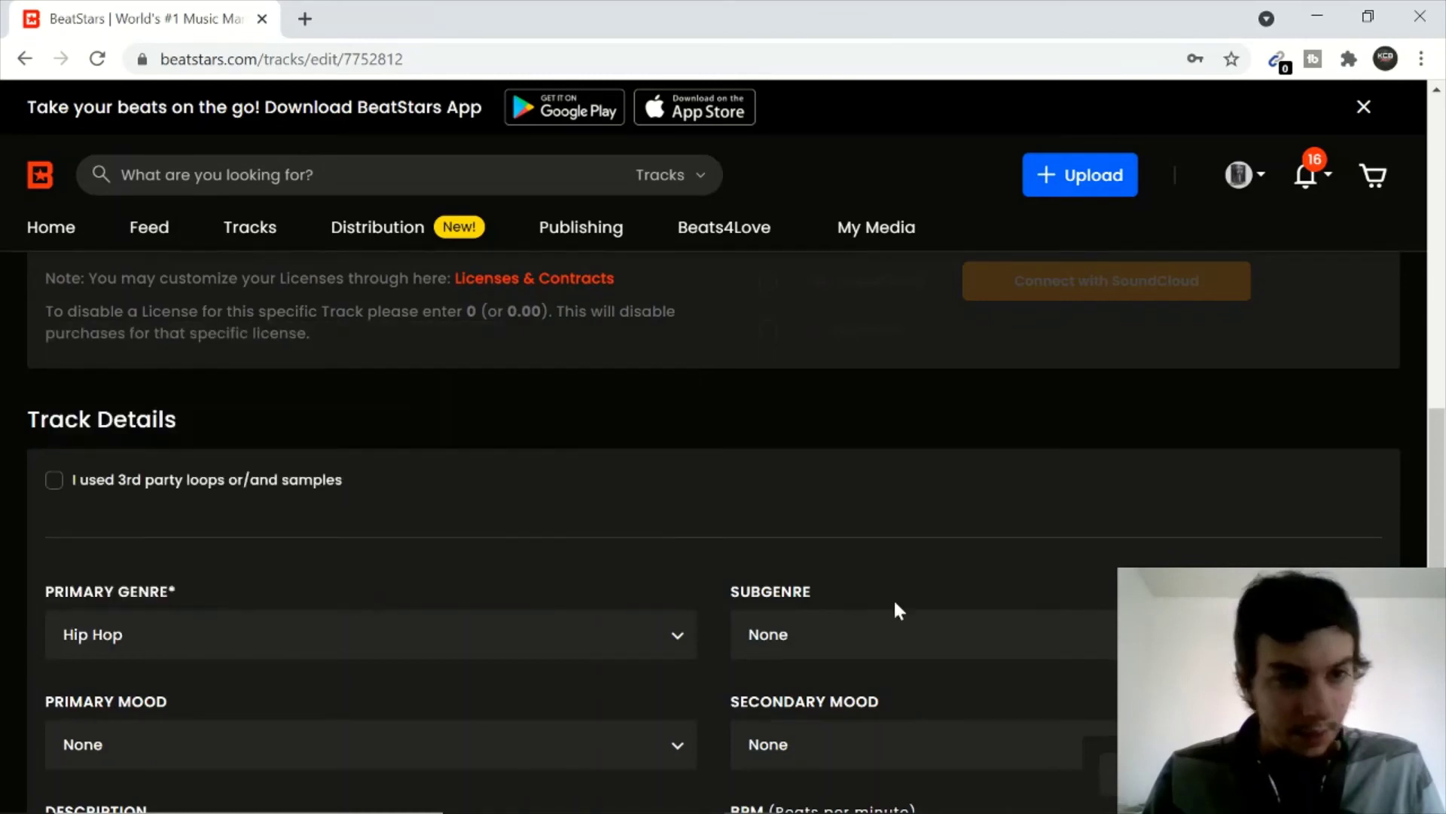
Set the track's subgenre to Trap.
click(908, 611)
scroll(846, 516, down, 4)
click(757, 586)
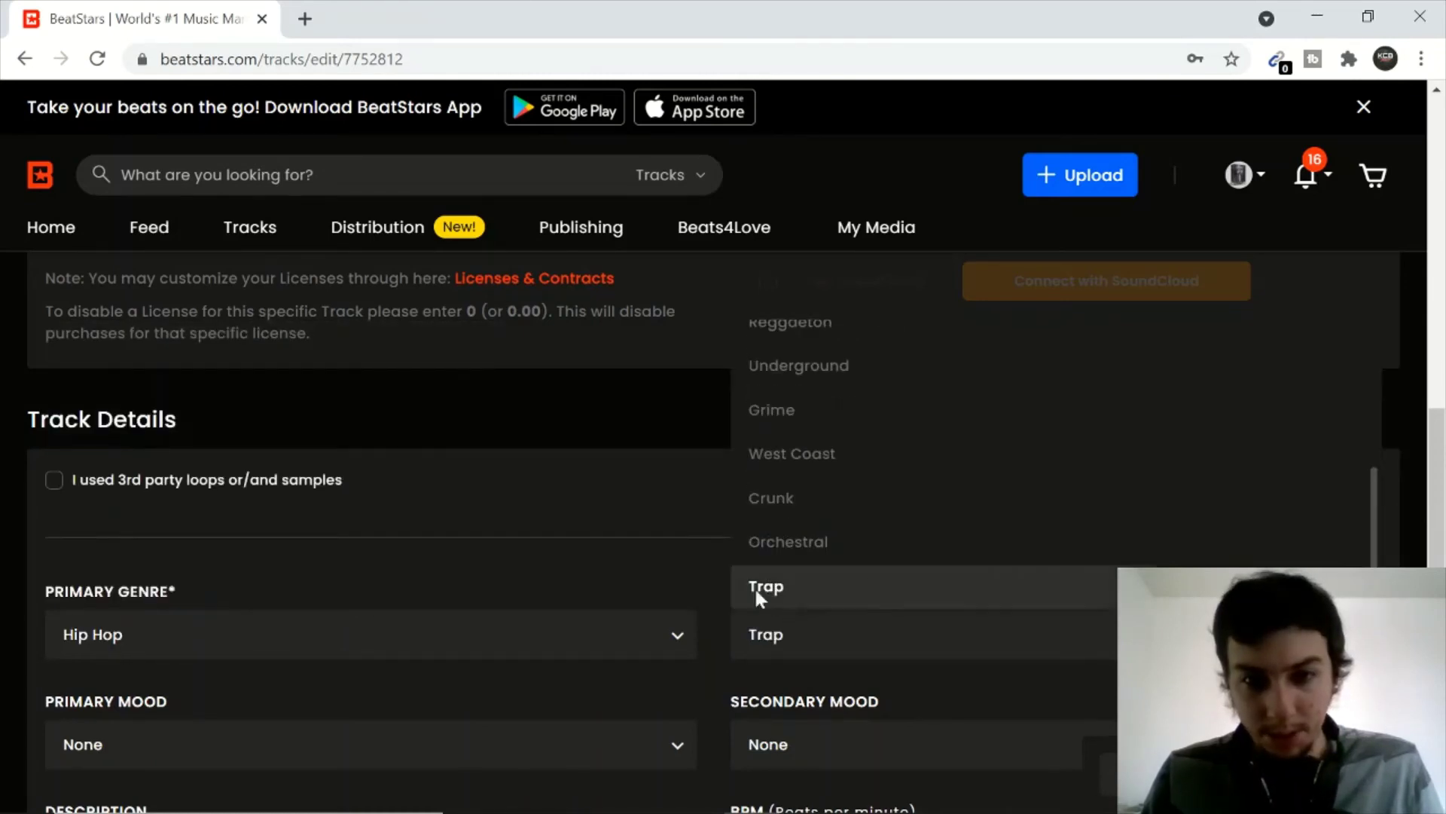
Set the track's primary mood to Bouncy and its secondary mood to Dark.
scroll(687, 542, down, 3)
click(626, 526)
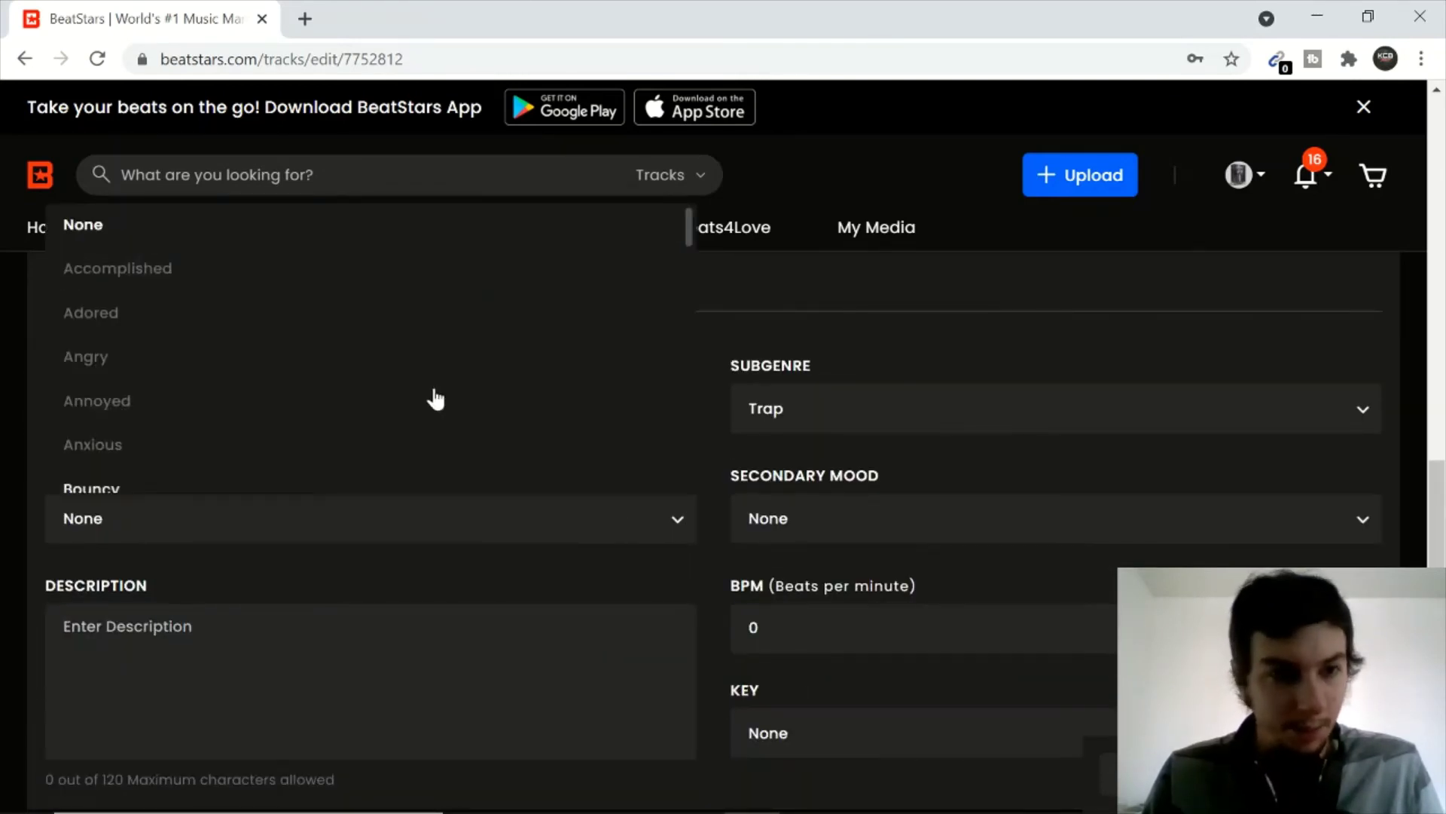
scroll(432, 397, down, 1)
scroll(375, 387, down, 3)
click(216, 265)
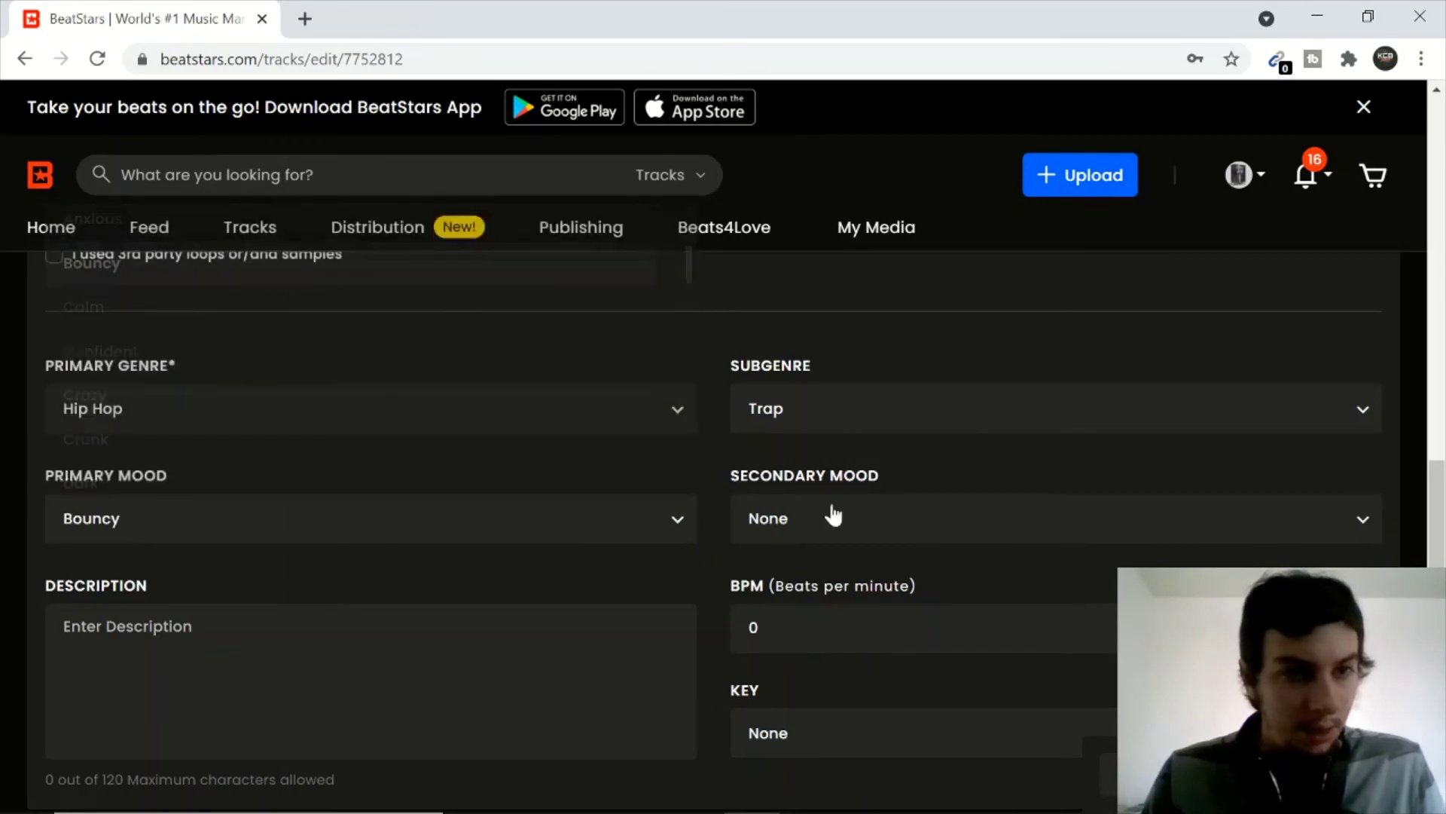
click(851, 523)
scroll(870, 399, down, 3)
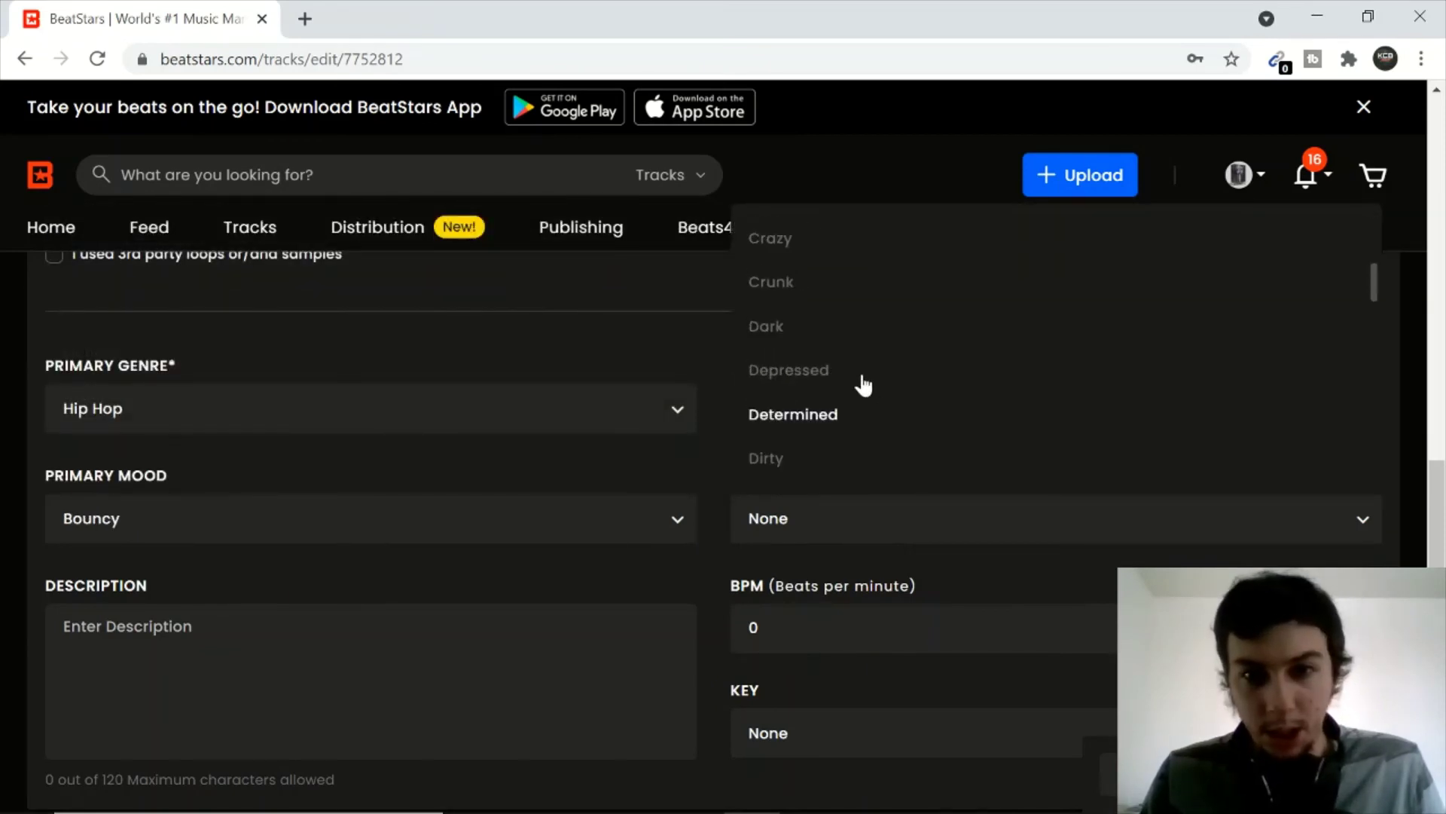
click(827, 329)
Set the track's BPM to 142.
scroll(703, 354, down, 3)
click(761, 363)
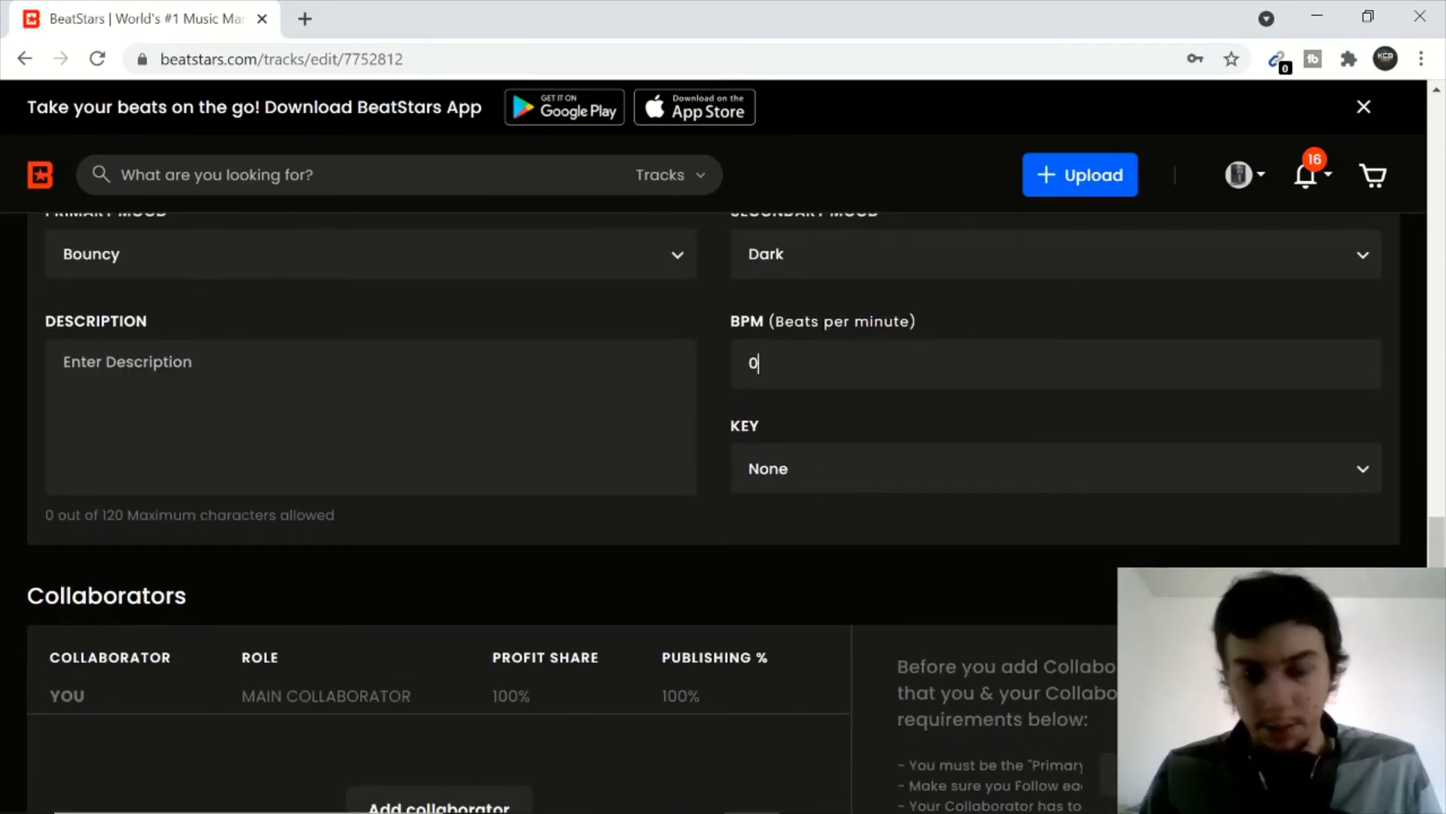
key(BackSpace)
text(142)
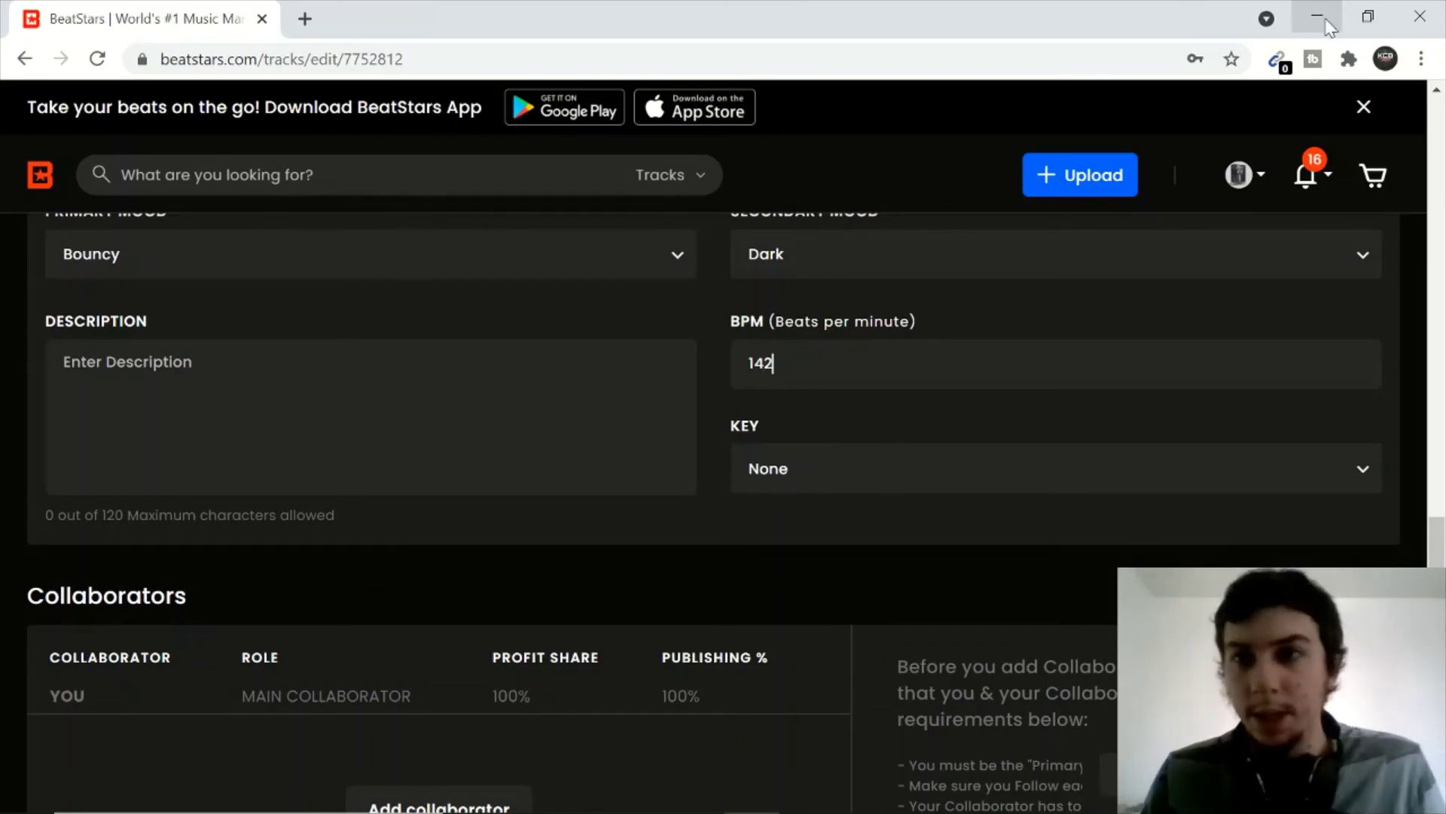
Check the beat's key in the FL Studio project, and set the track's key to C minor on BeatStars.
click(859, 795)
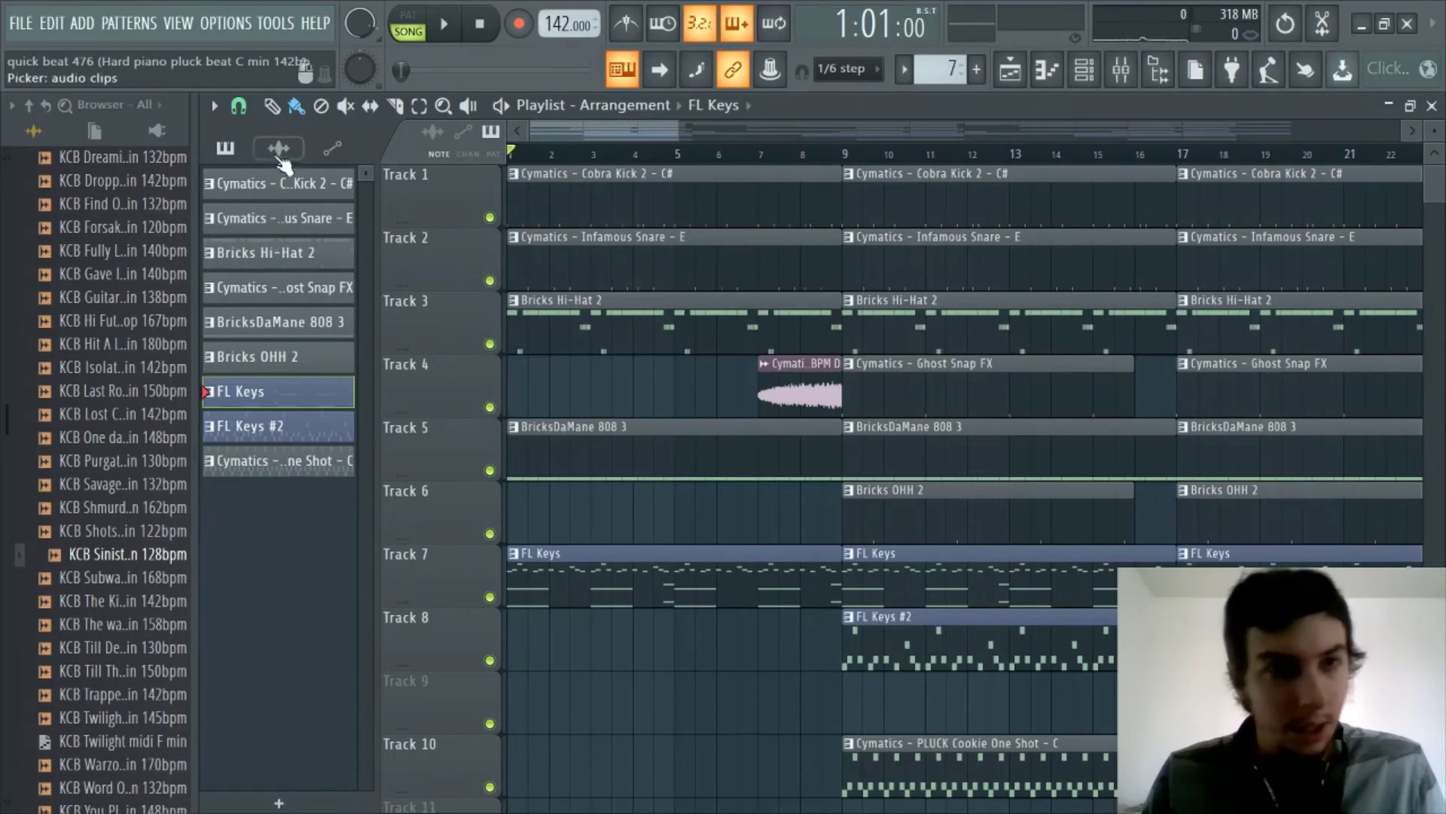
click(1362, 24)
click(940, 469)
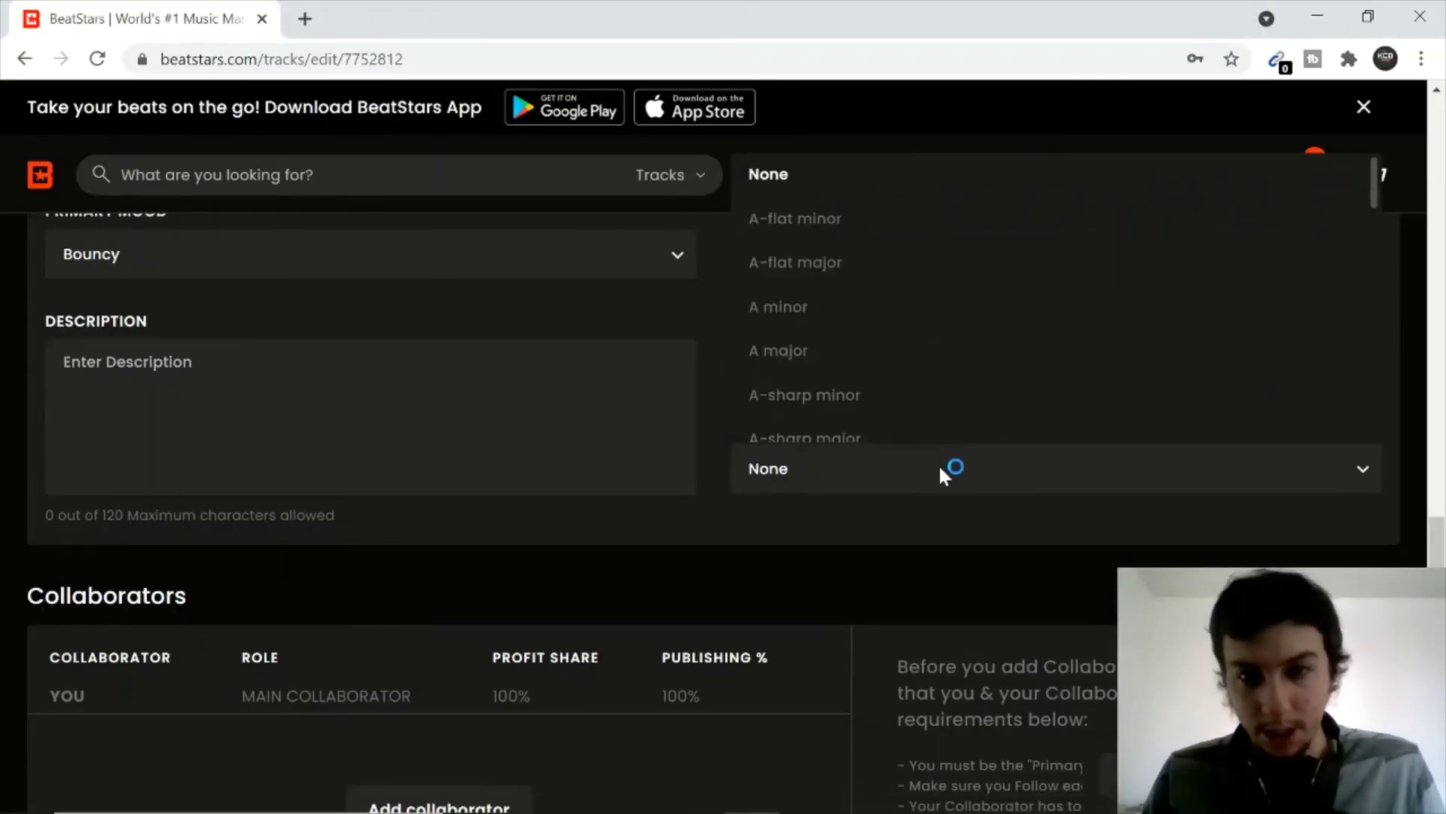
scroll(907, 363, down, 4)
click(869, 391)
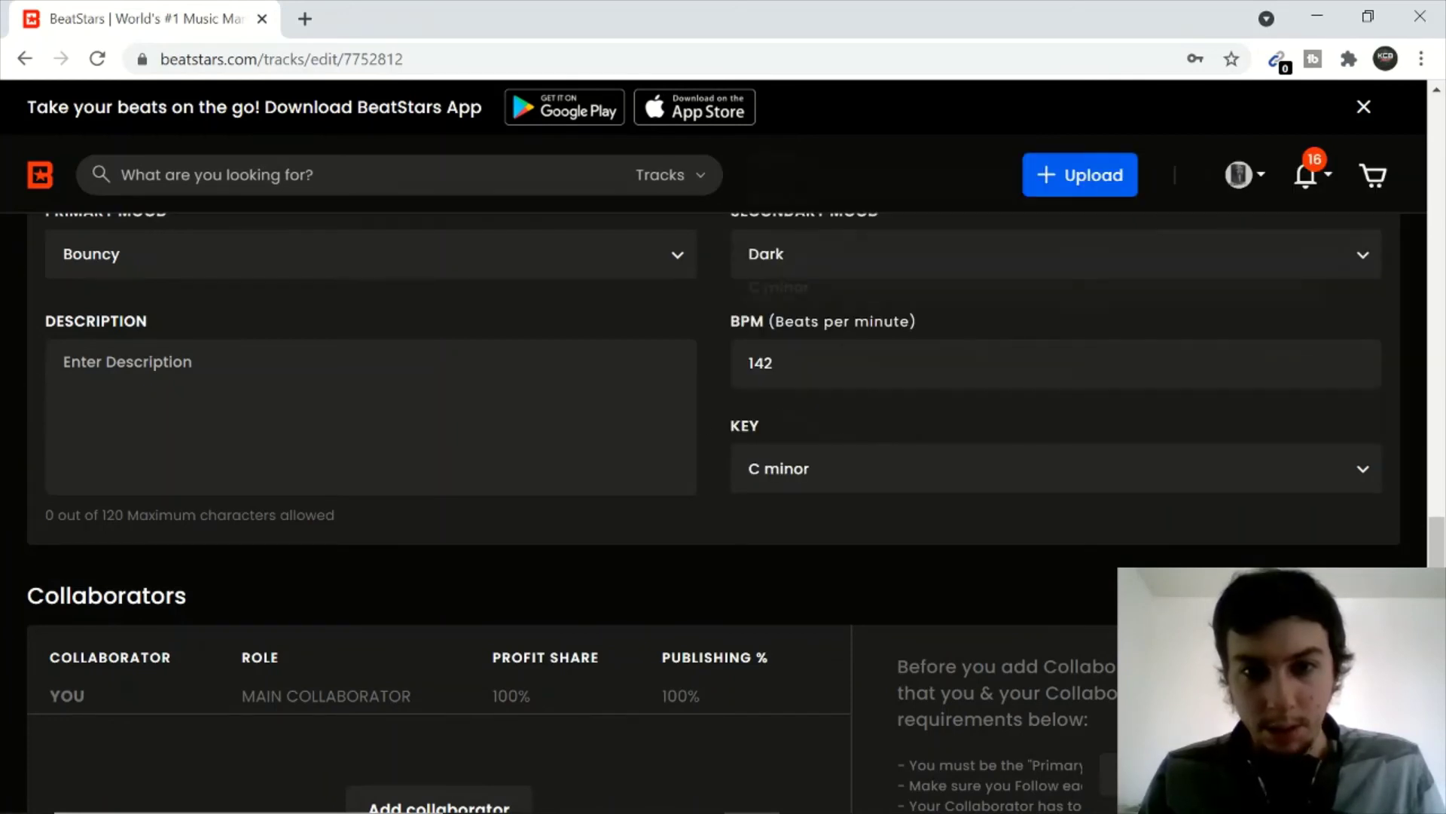
Enter the track description "Hard piano beat with some dope bouncy drums".
click(64, 362)
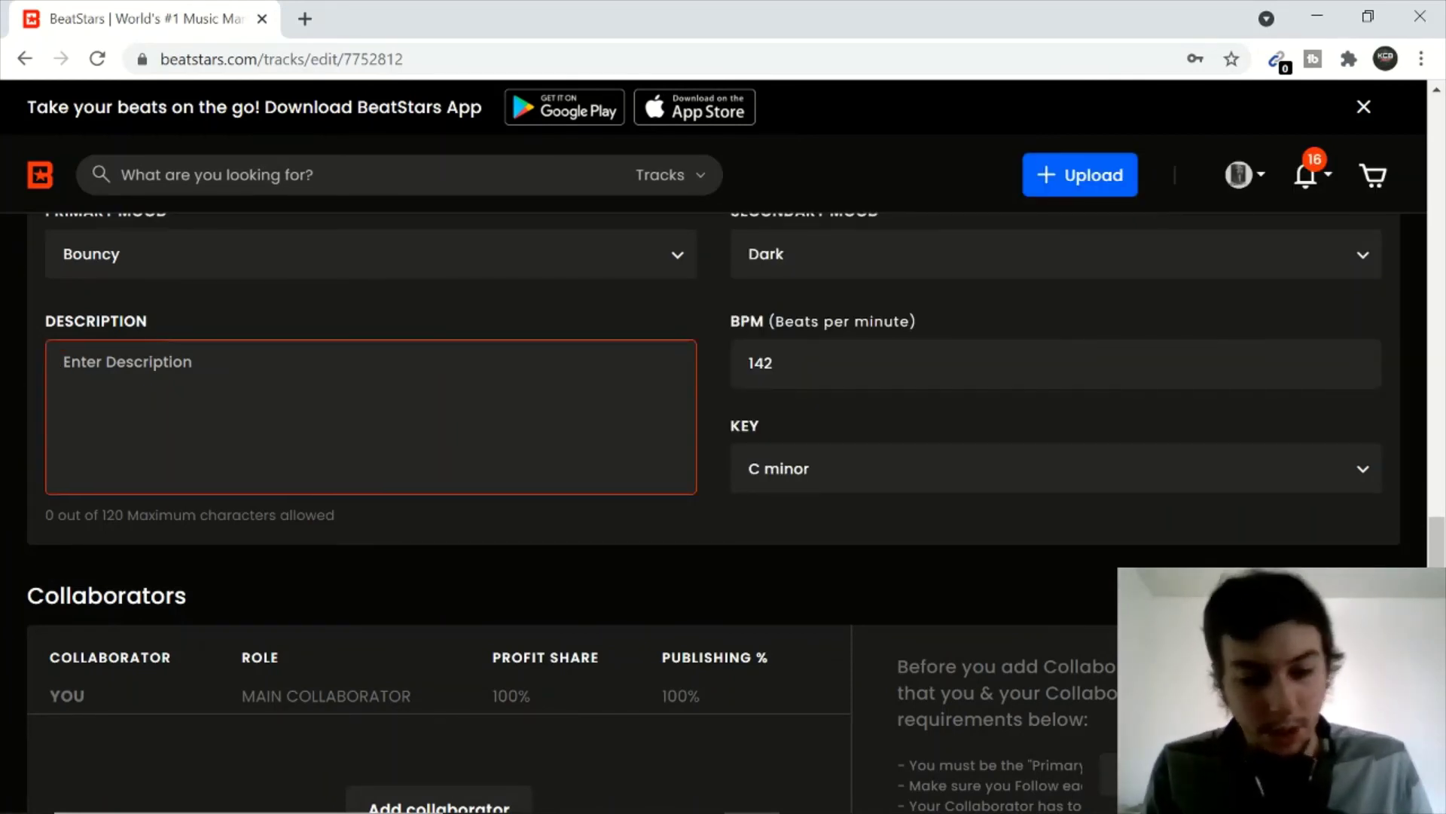
text(Hard piano )
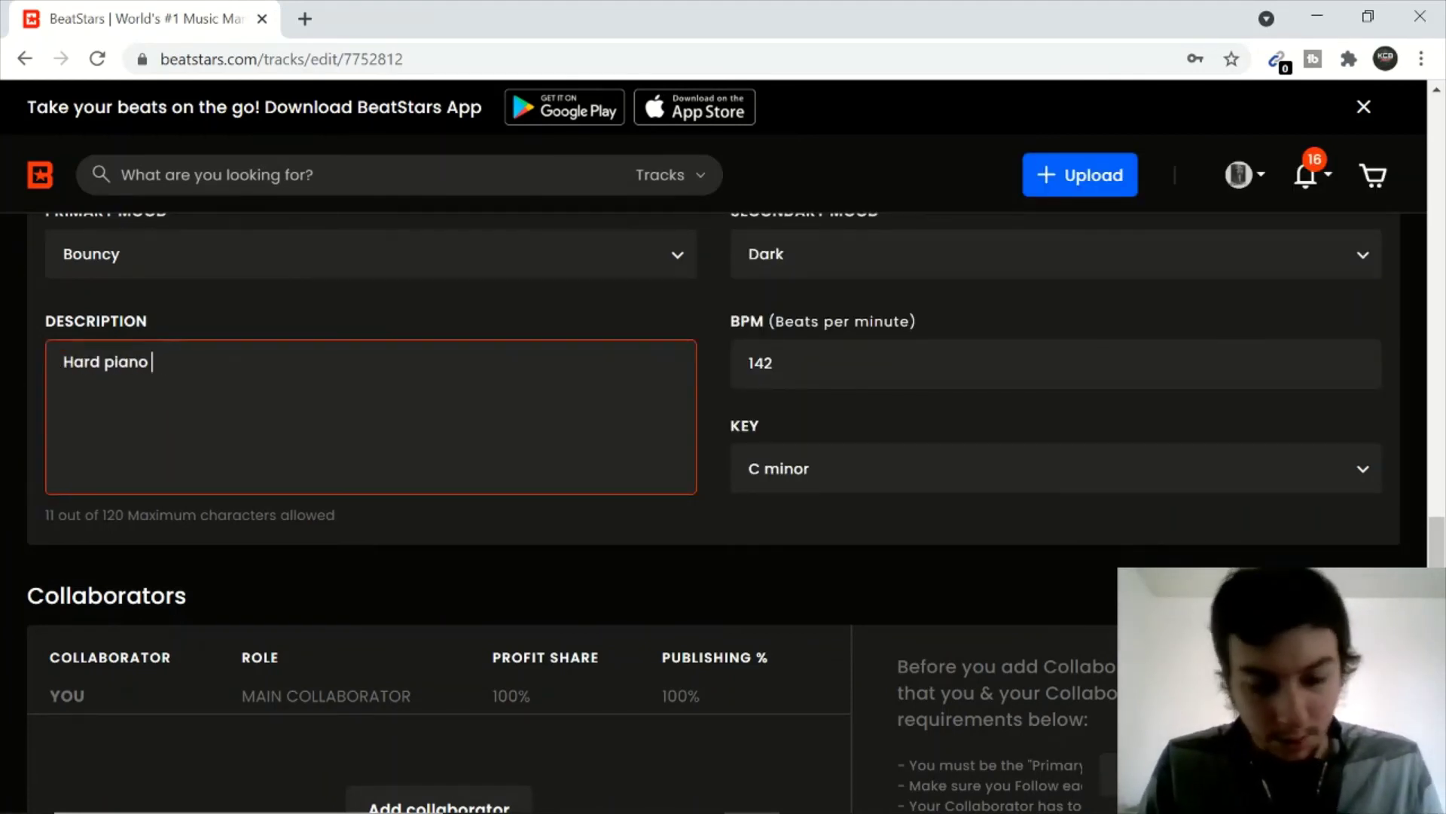
text(beat with spome)
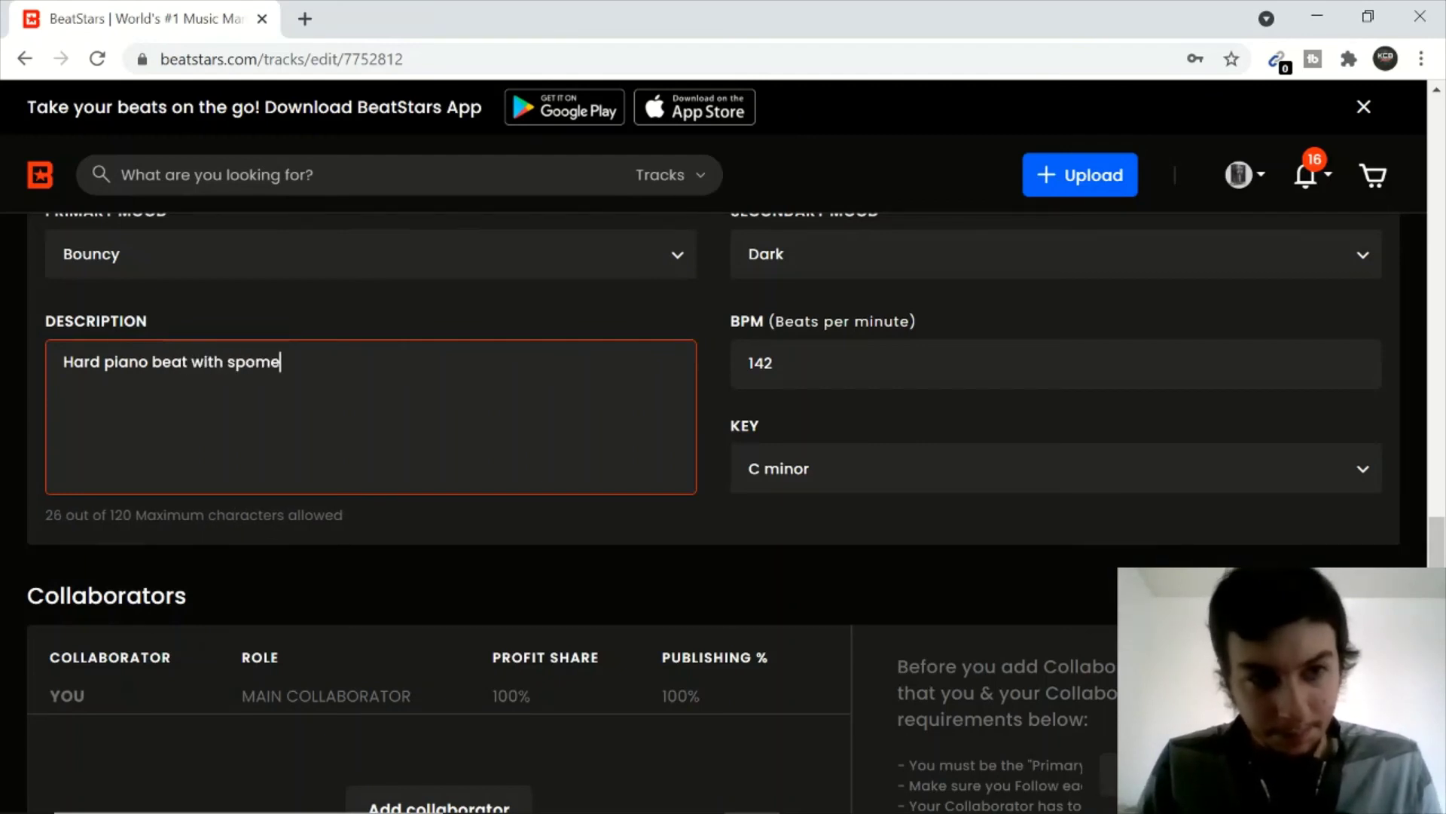
key(BackSpace)
key(BackSpace)
key(BackSpace)
key(BackSpace)
text(ome dope)
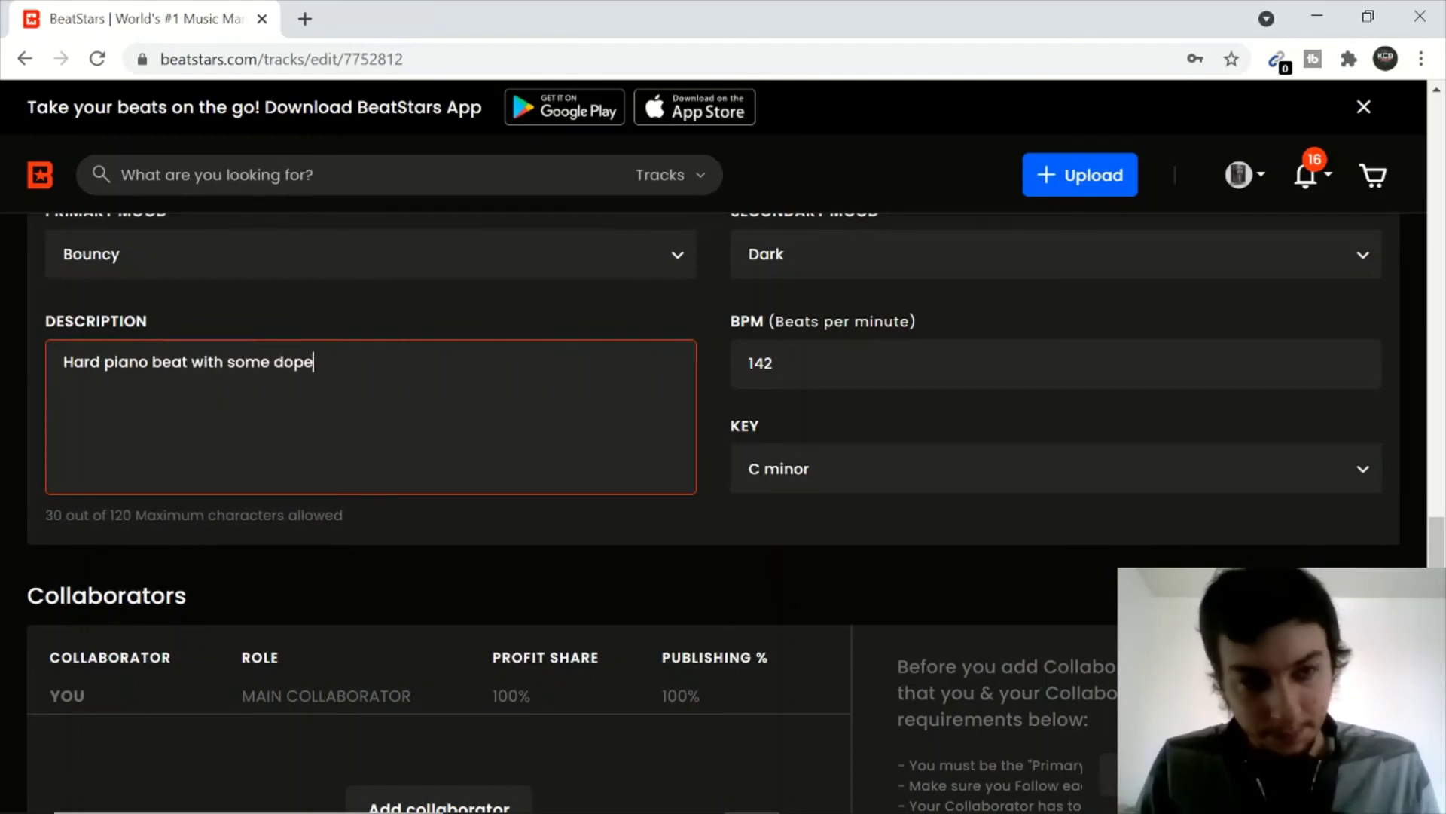
text( nounc)
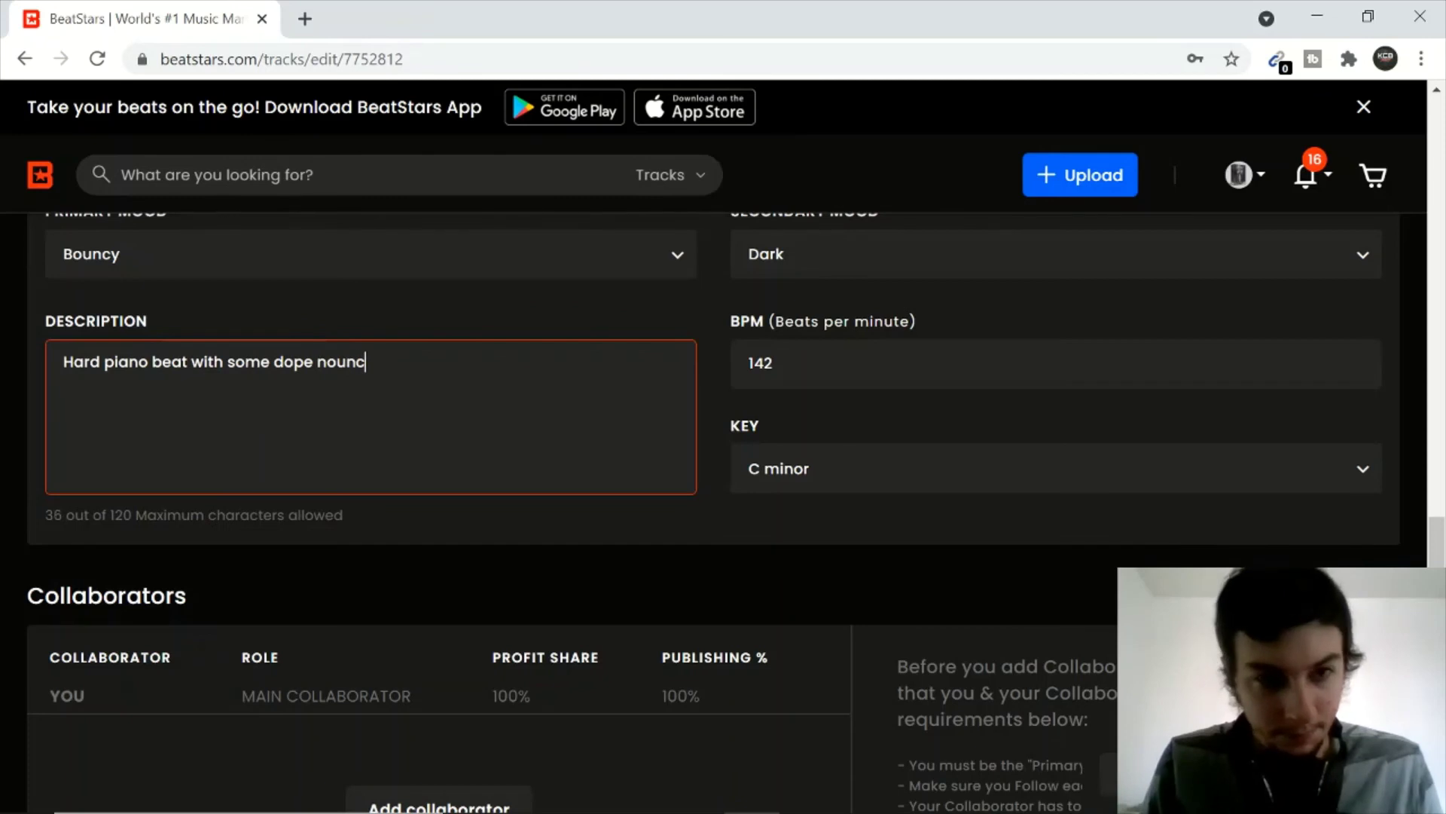
key(BackSpace)
key(BackSpace)
key(BackSpace)
key(BackSpace)
key(BackSpace)
text(bouncy drums)
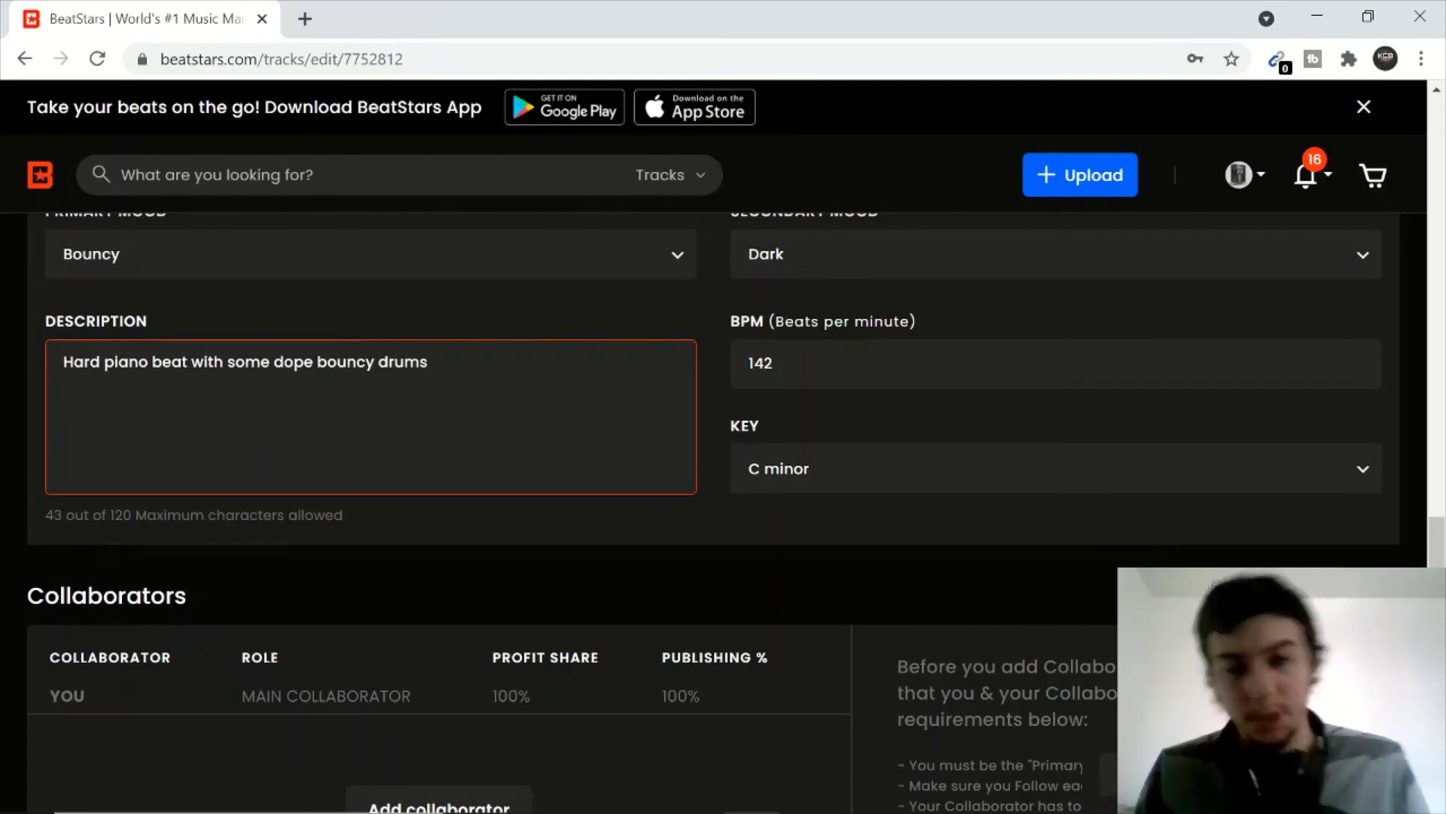
Review the completed track form, from the title, tags and audio files to the license prices, track details and collaborators.
scroll(711, 375, up, 20)
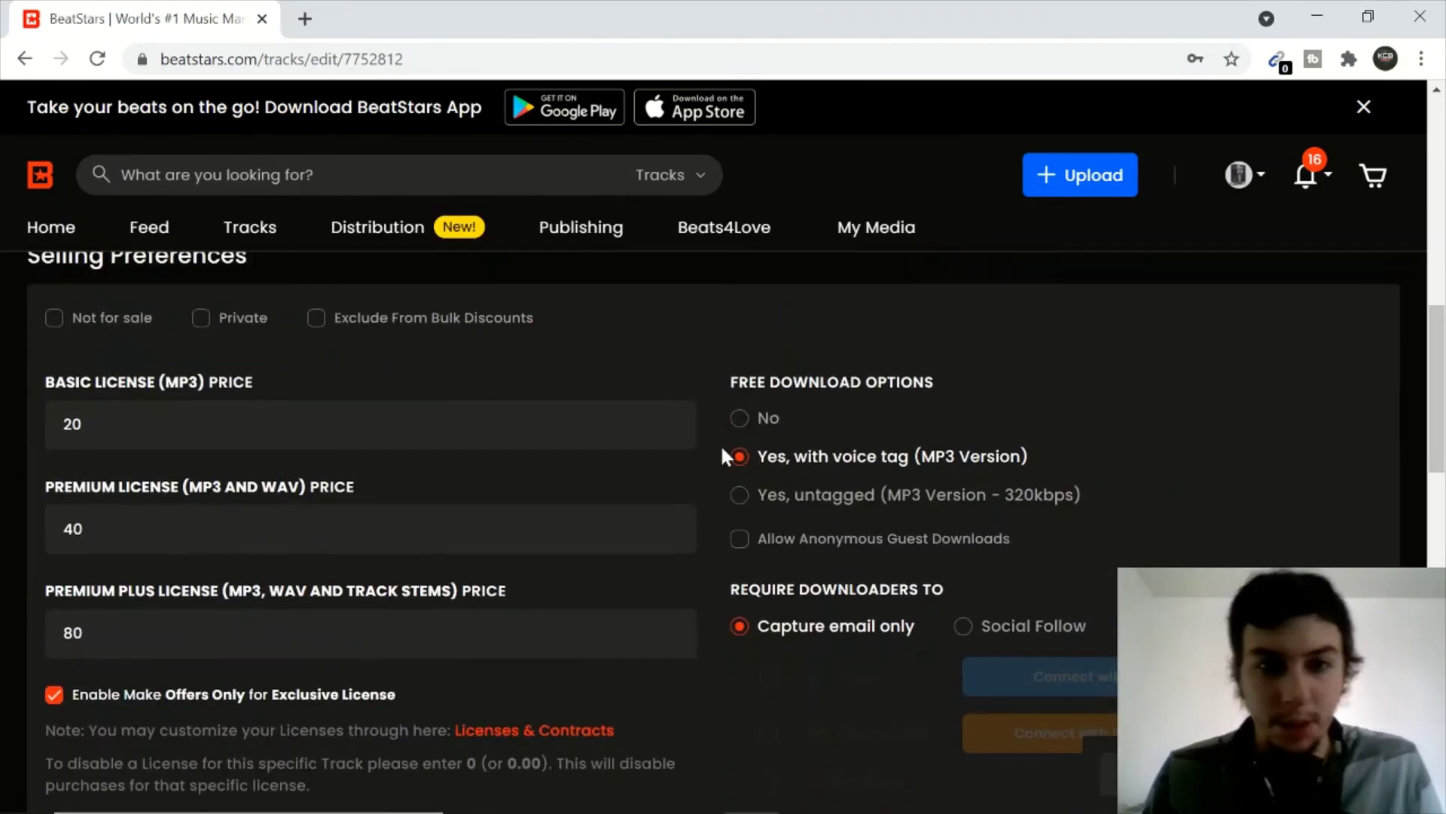
scroll(719, 477, up, 7)
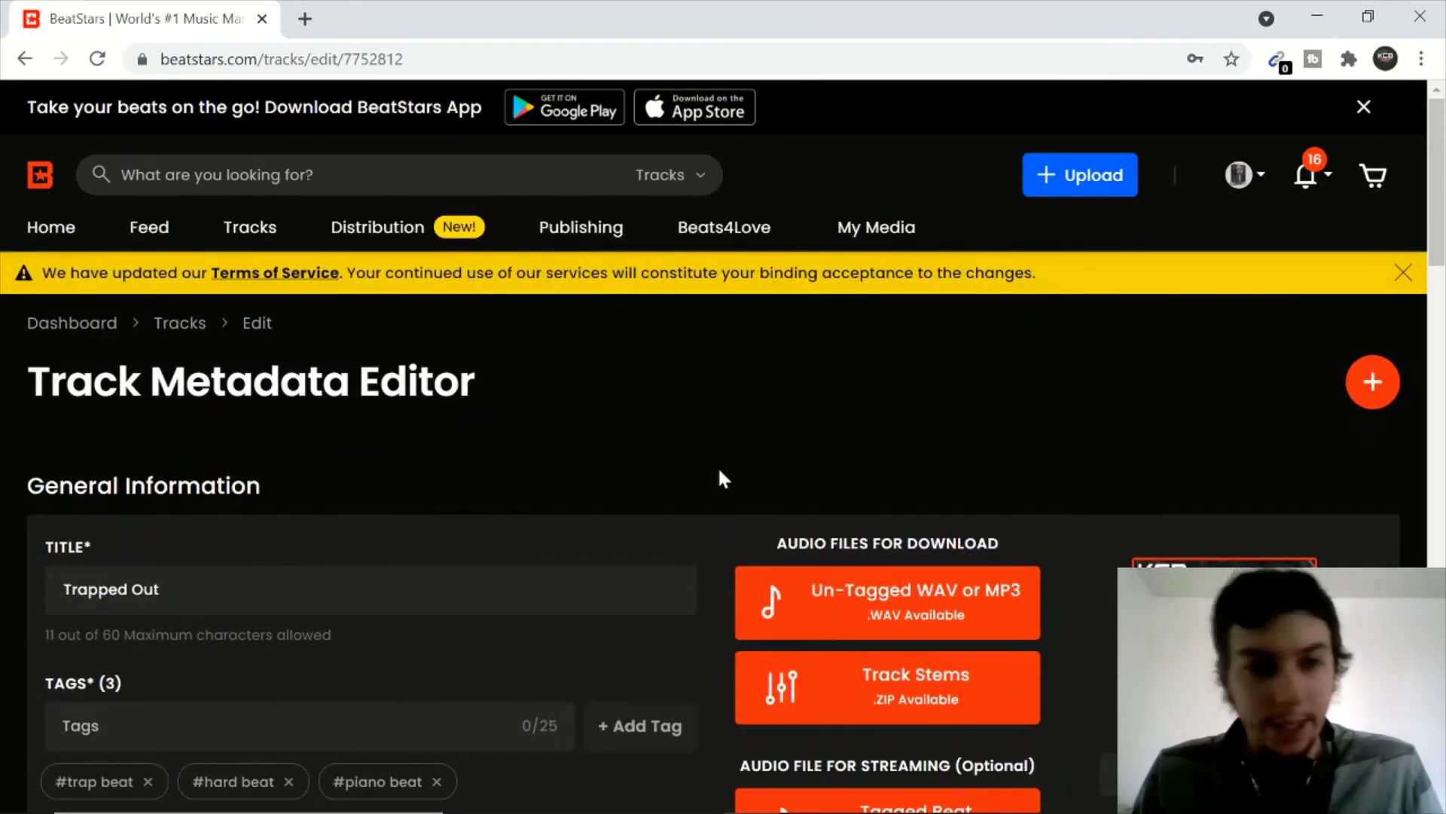
scroll(719, 479, down, 4)
scroll(720, 478, up, 2)
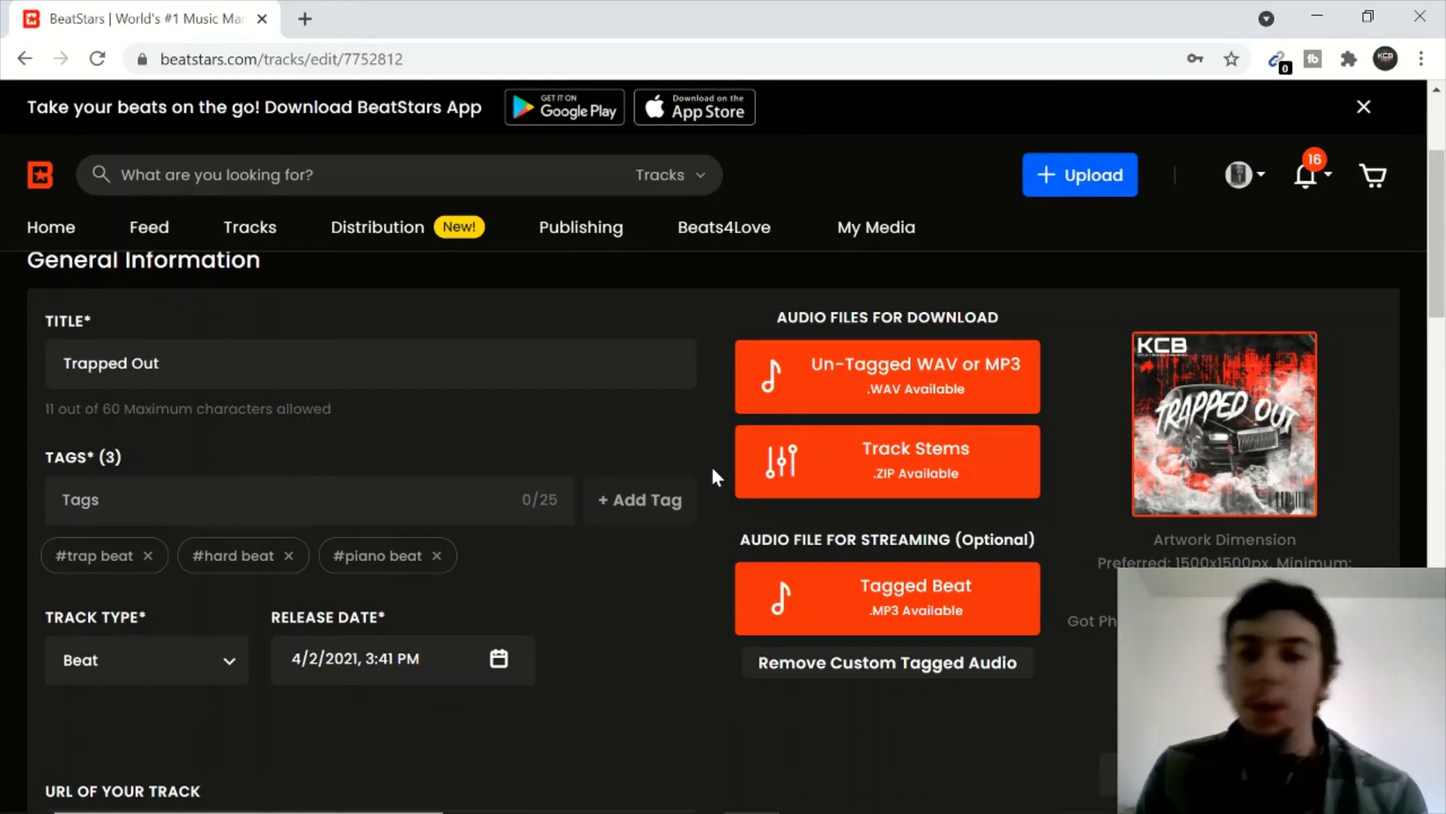
scroll(711, 464, down, 2)
scroll(711, 464, up, 2)
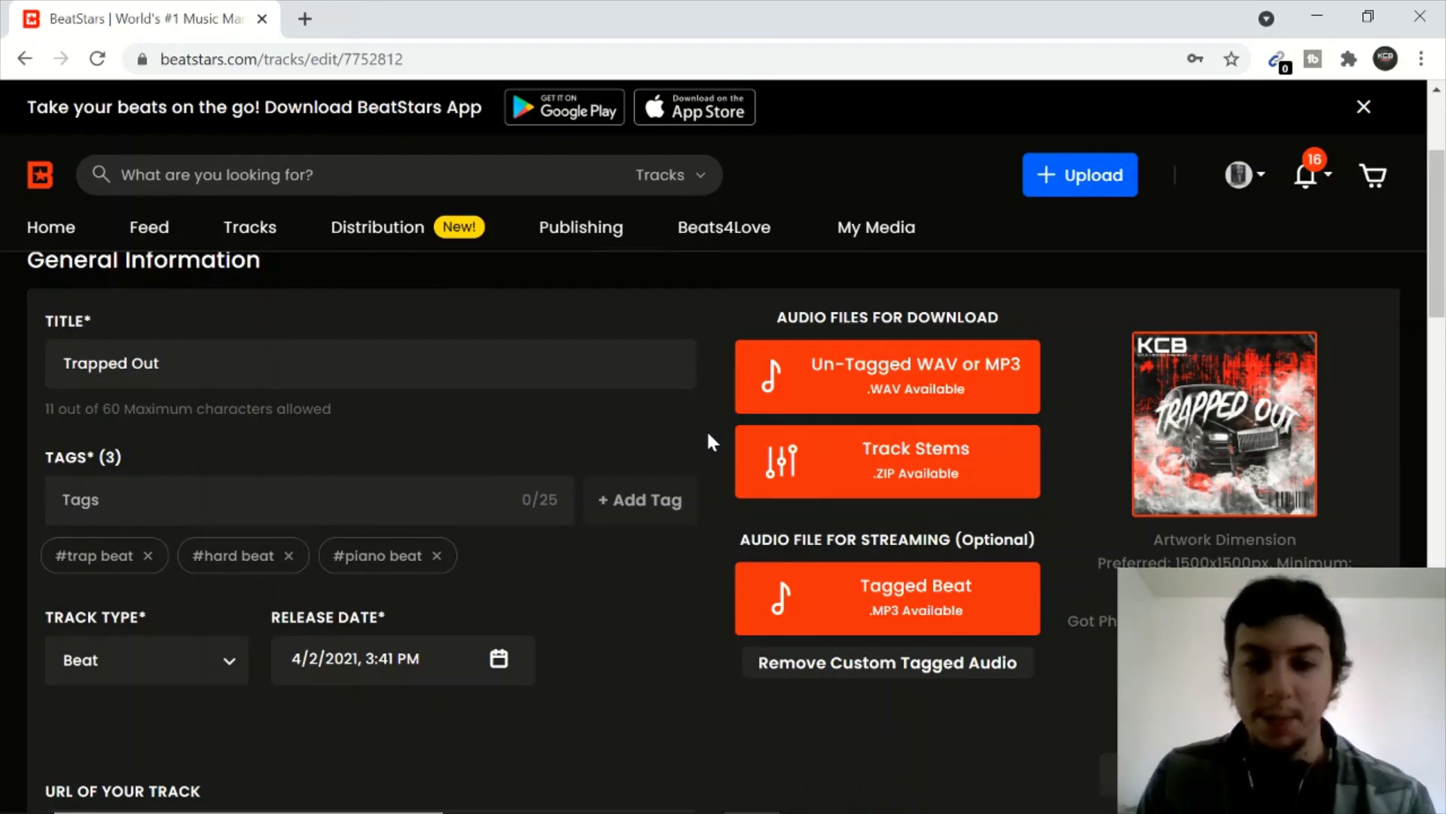
scroll(707, 427, down, 20)
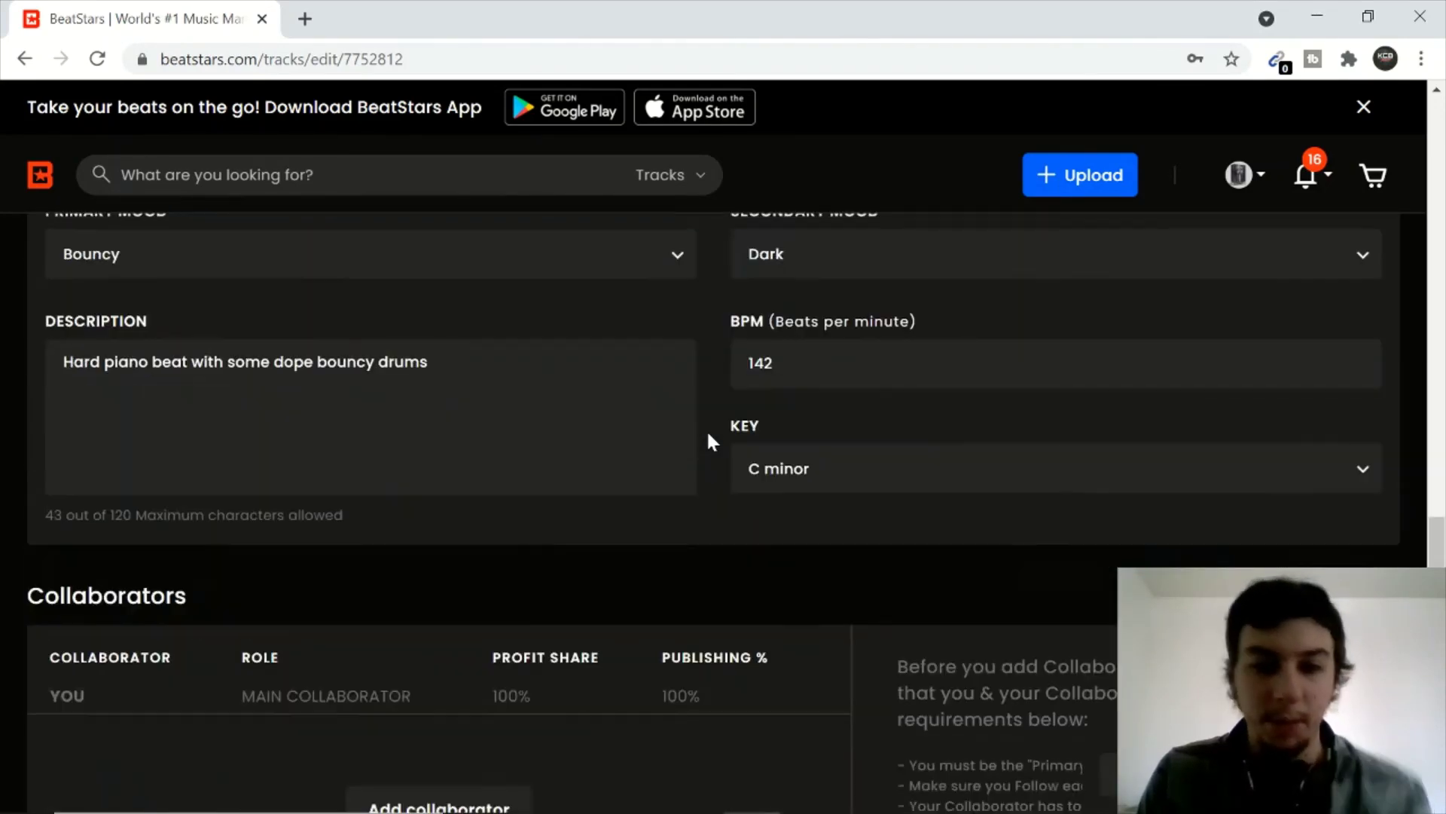
scroll(707, 427, up, 2)
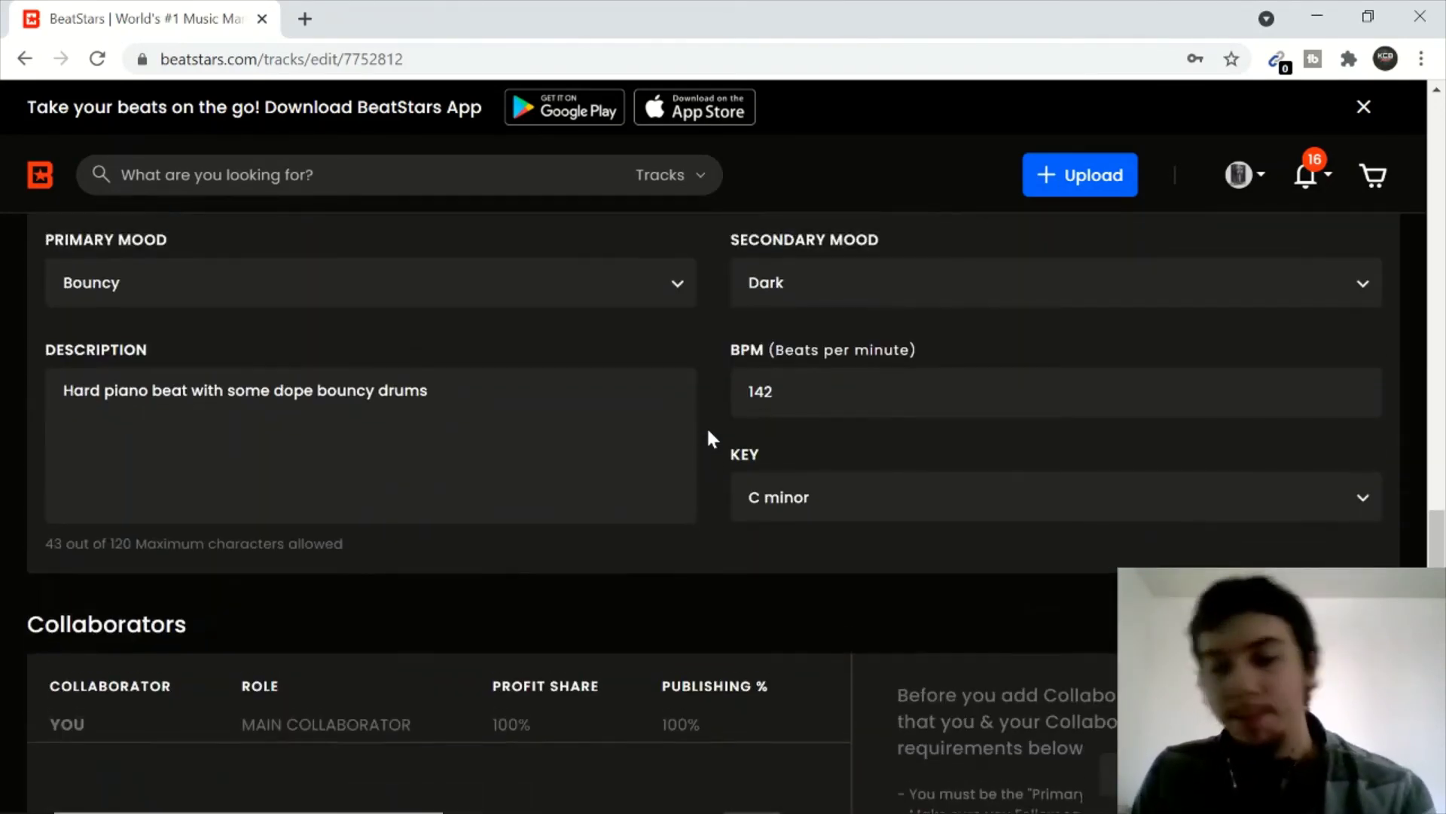
scroll(708, 440, up, 2)
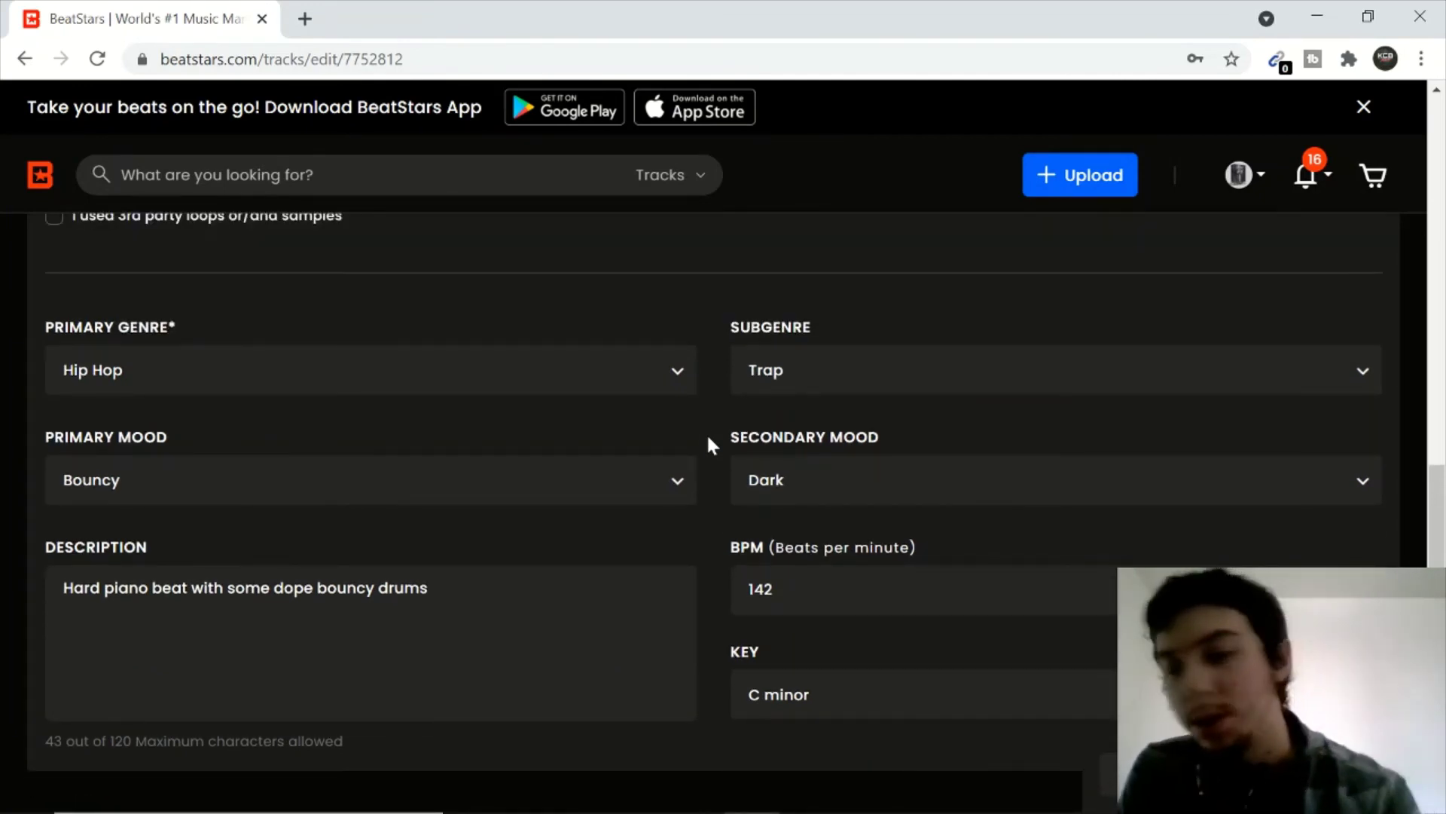
scroll(708, 444, down, 6)
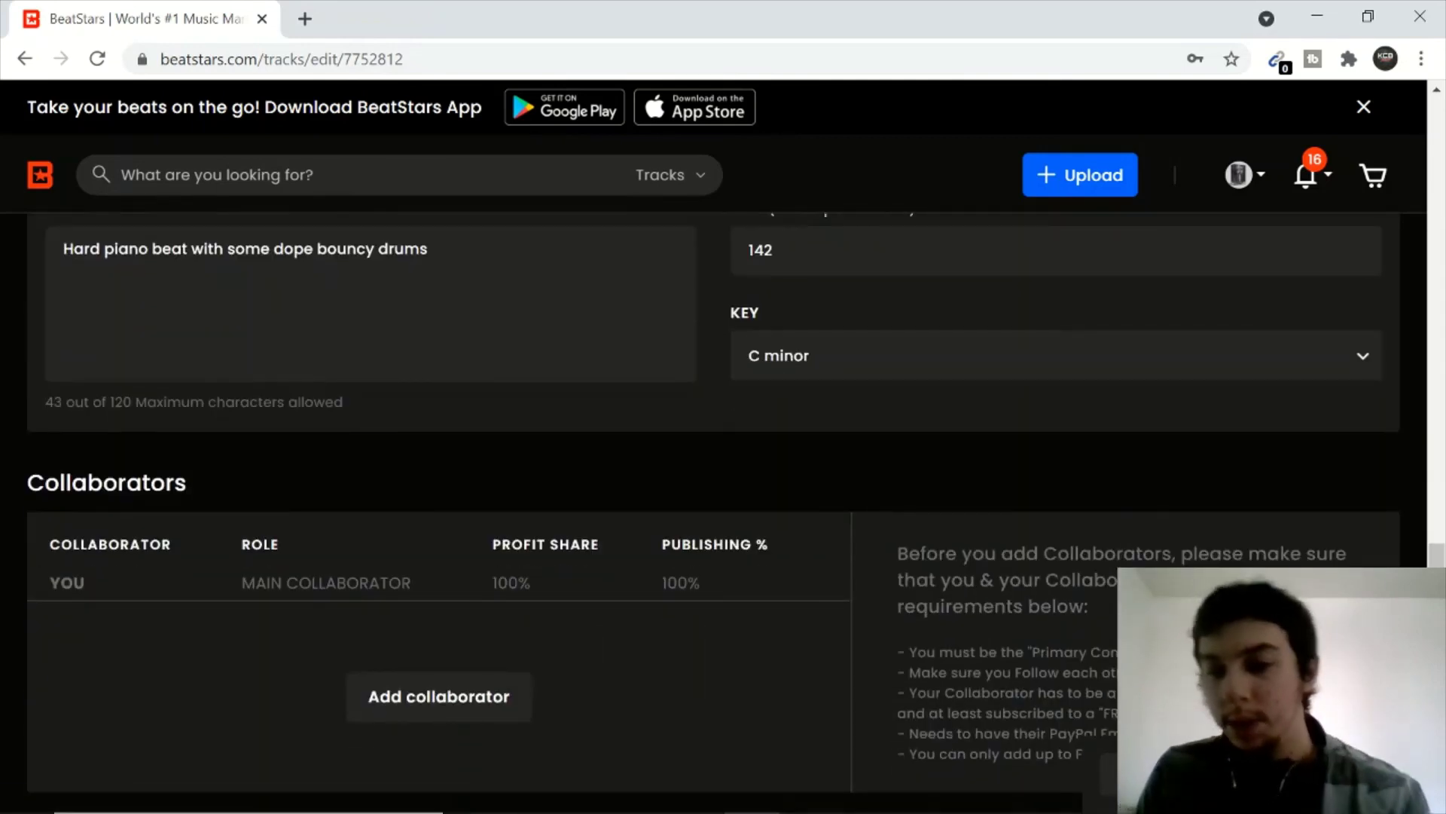
Save and publish the Trapped Out track, dismiss the notice and look over the My Tracks list.
key(F5)
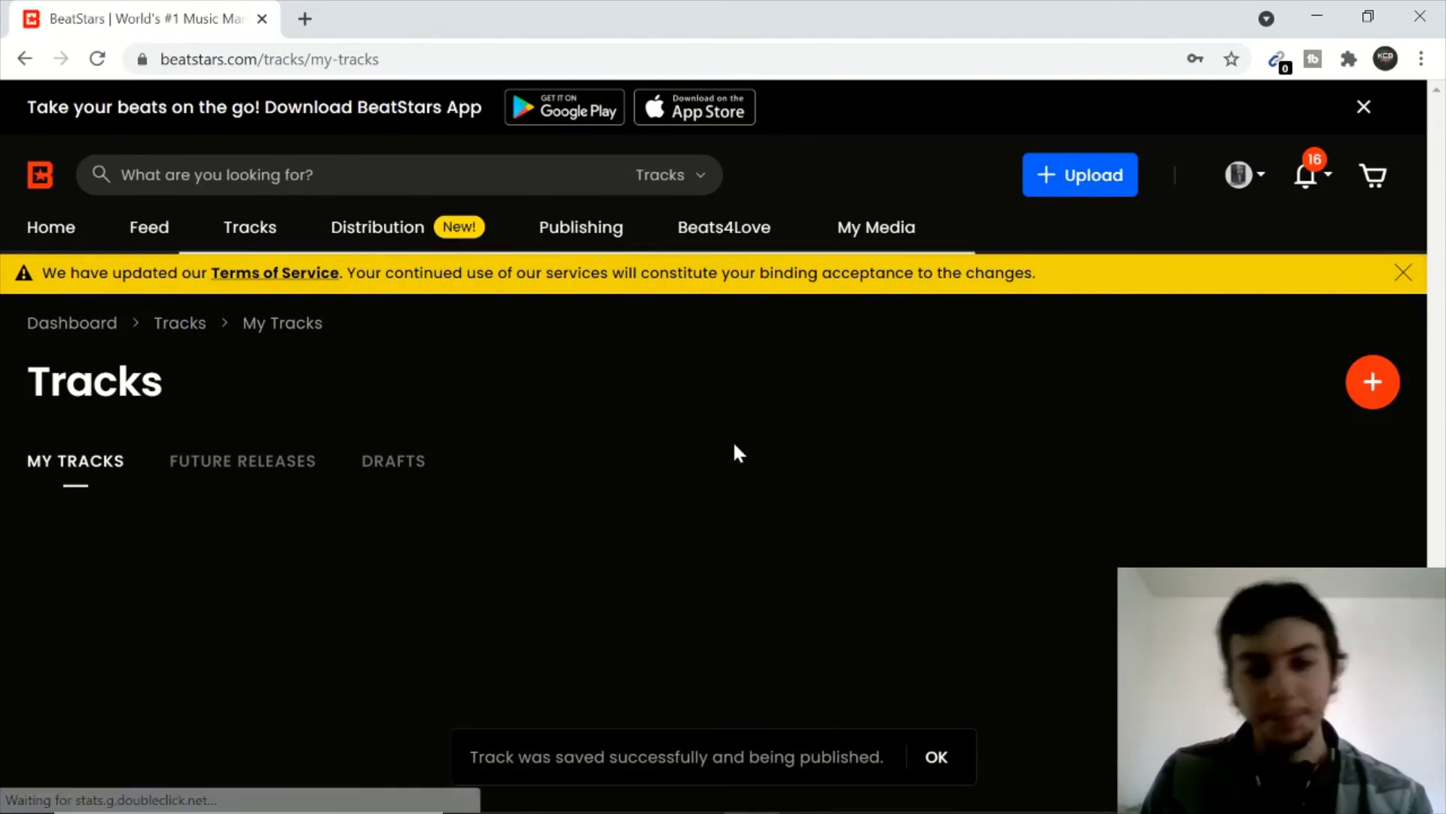
click(908, 759)
scroll(825, 529, down, 3)
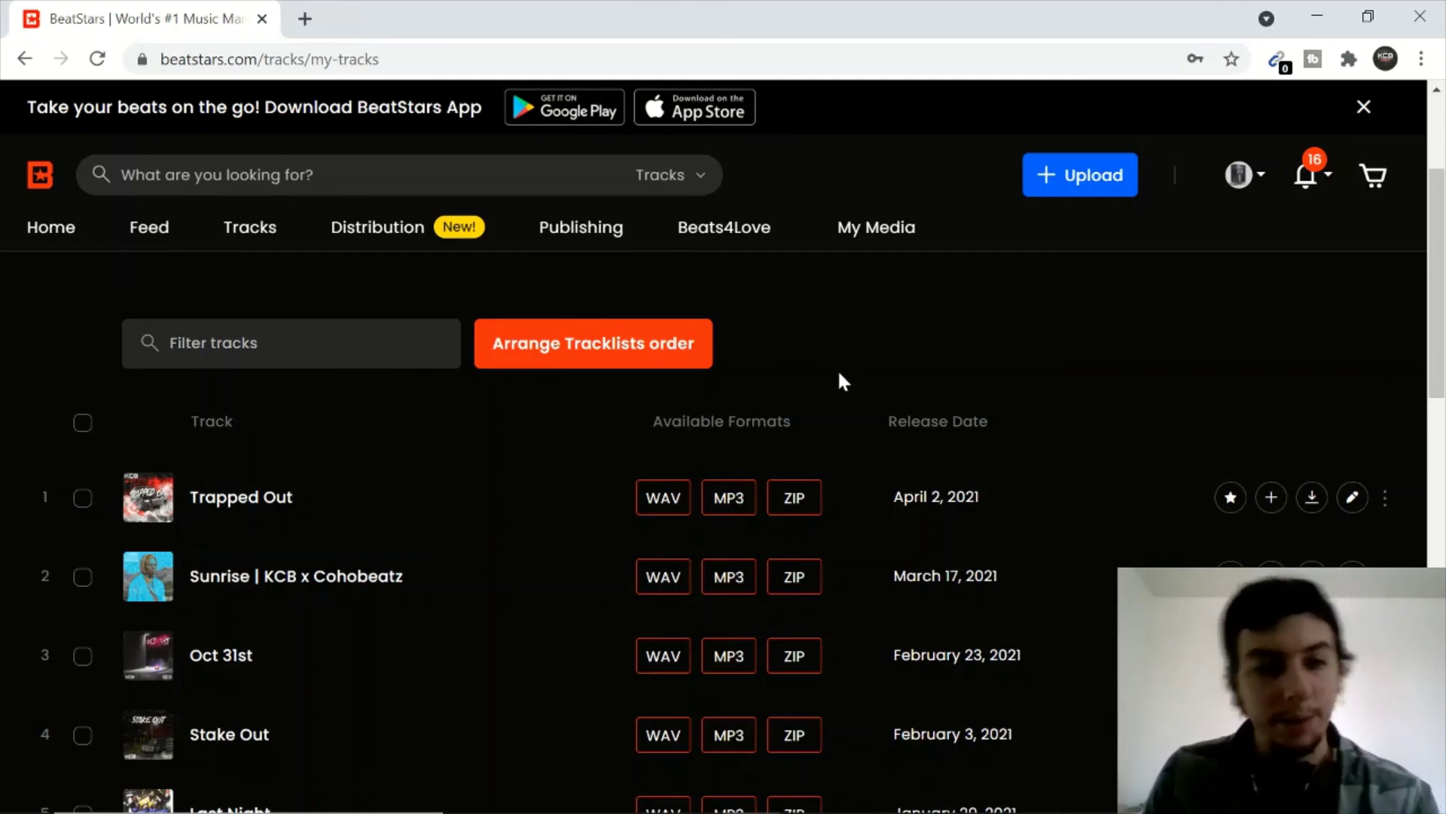
scroll(870, 391, up, 2)
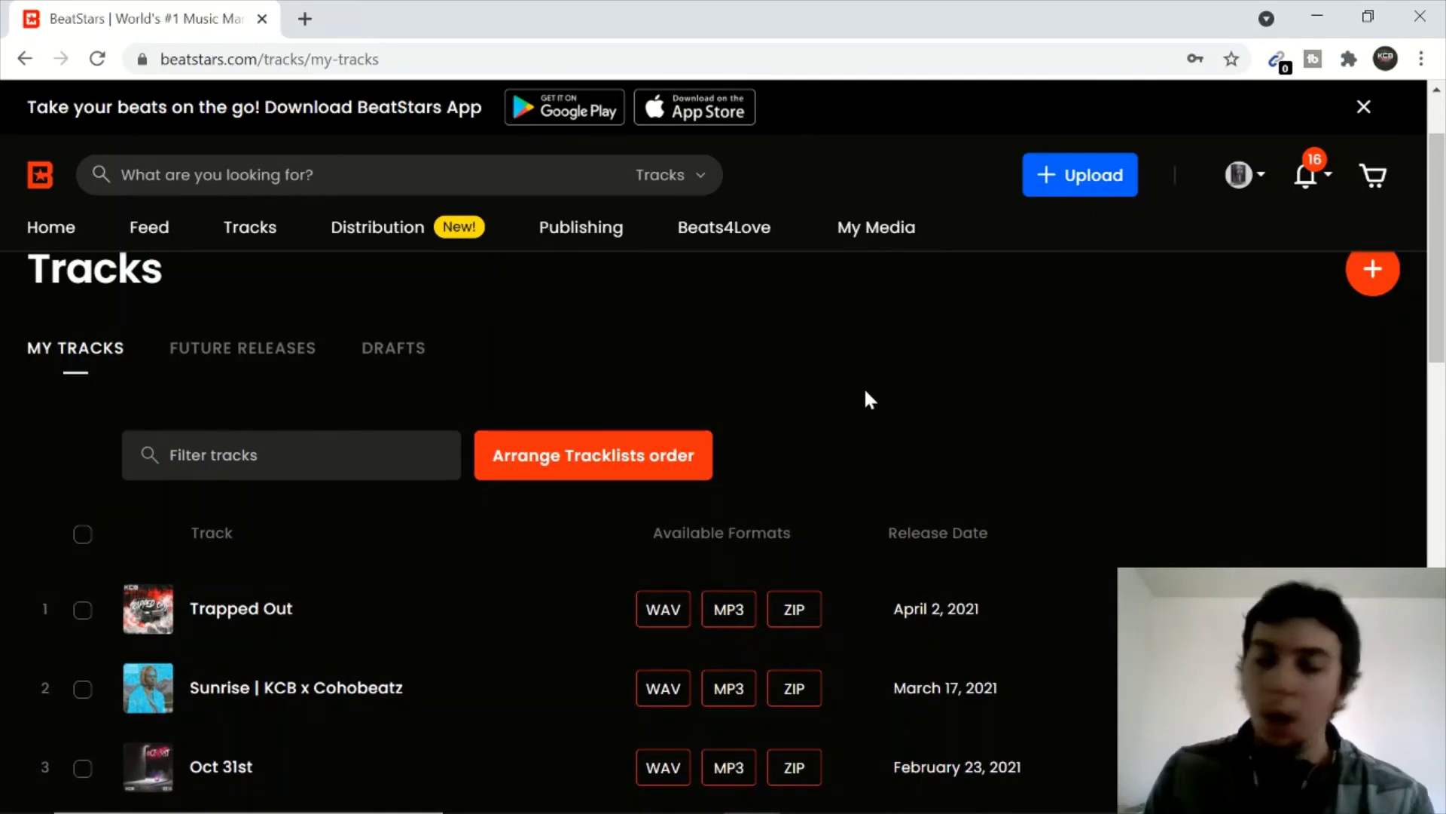